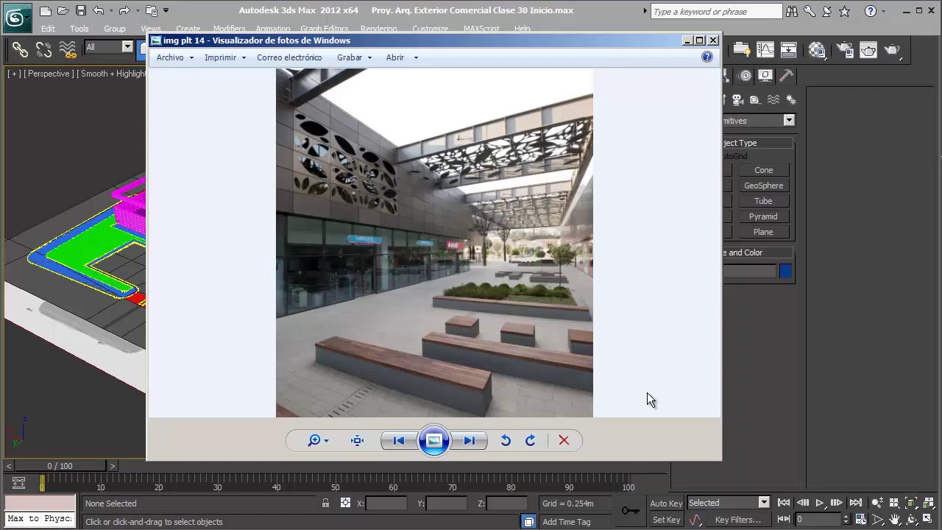
# Zoom in and back out on the current bench reference photo.
pyautogui.scroll(2, 647, 399)
pyautogui.scroll(2, 645, 394)
pyautogui.scroll(1, 645, 394)
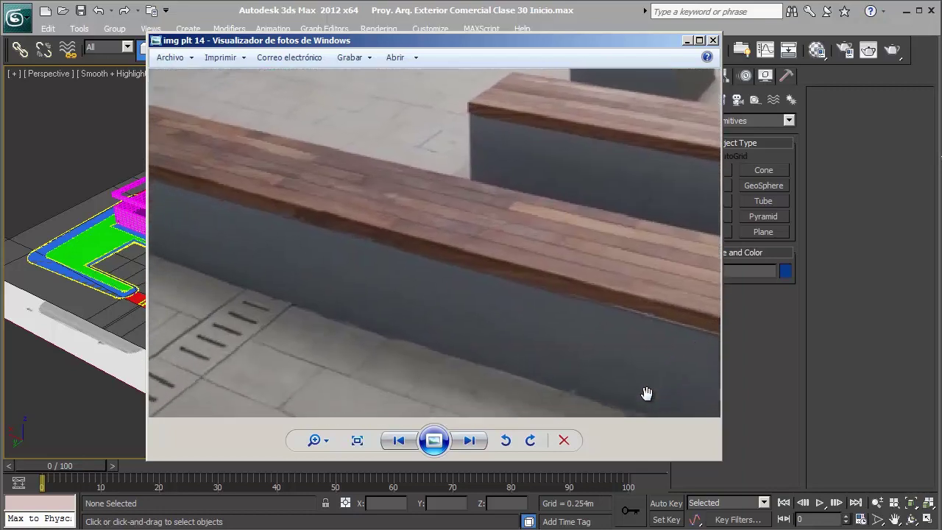
pyautogui.scroll(-1, 646, 393)
pyautogui.scroll(-3, 646, 394)
pyautogui.scroll(-1, 646, 394)
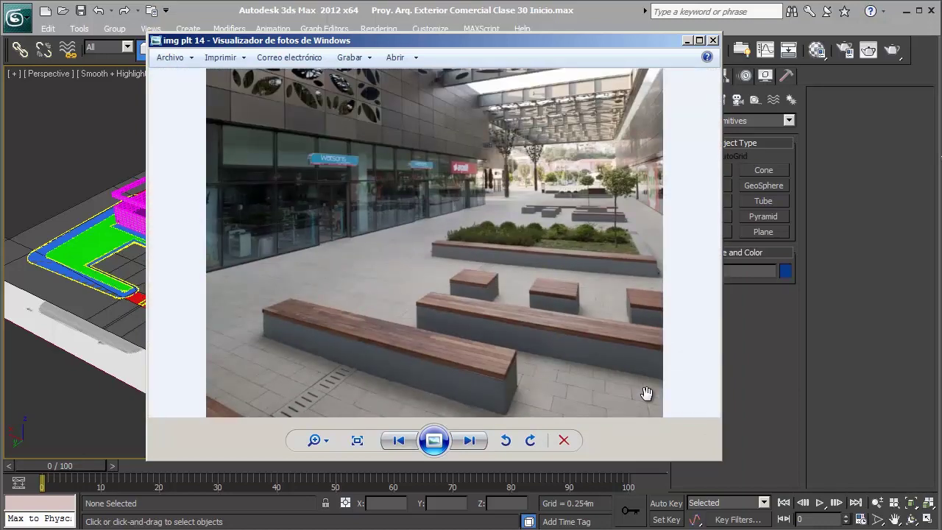
# Go back to the previous photo, study its benches up close, then fit it to the window.
pyautogui.press('Left')
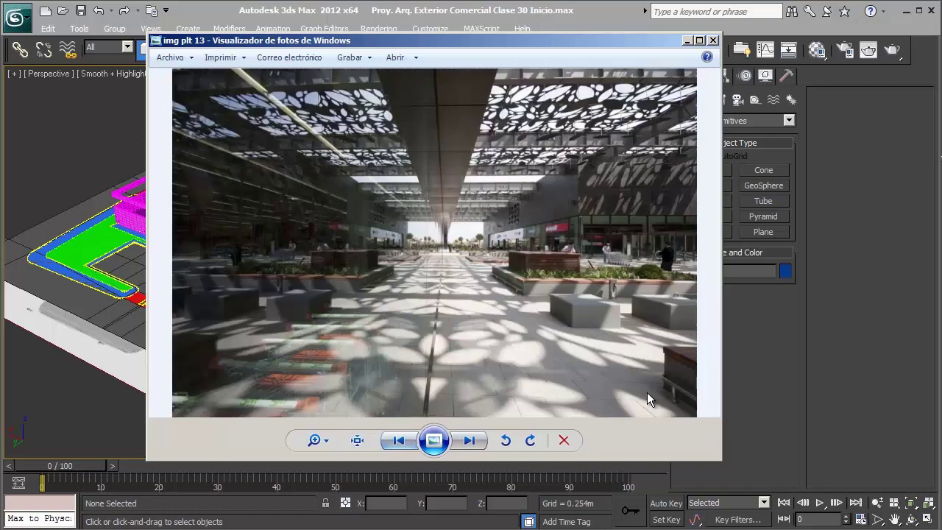
pyautogui.scroll(2, 646, 393)
pyautogui.scroll(1, 646, 393)
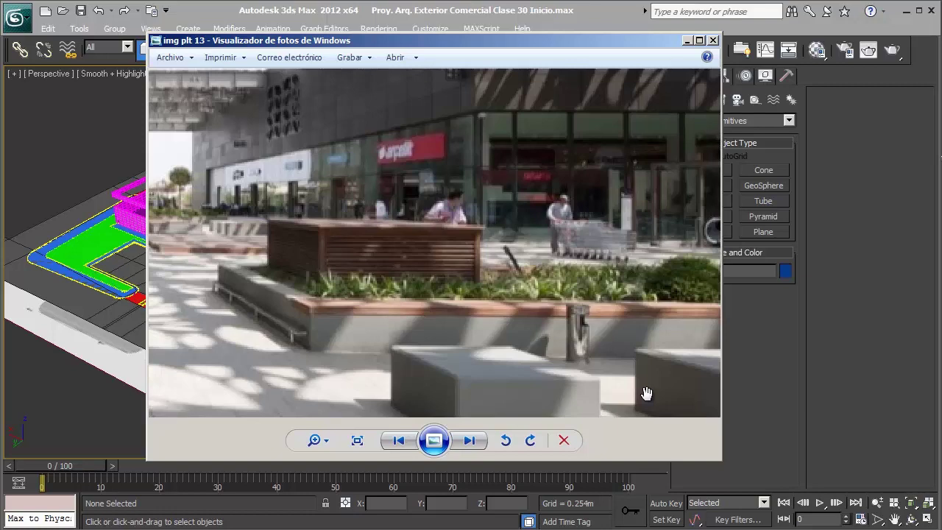
pyautogui.scroll(-1, 646, 394)
pyautogui.scroll(-1, 647, 393)
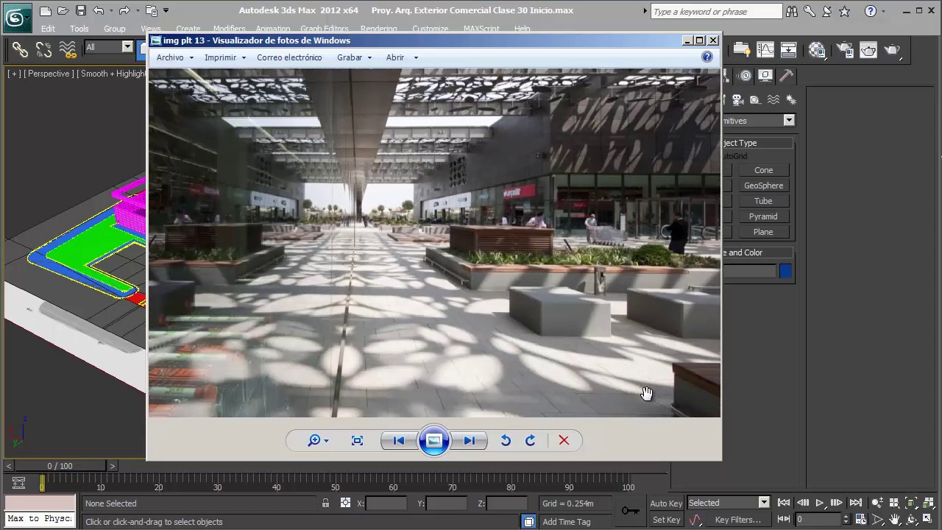
pyautogui.keyDown('ctrl'); pyautogui.scroll(2, 646, 394); pyautogui.keyUp('ctrl')
pyautogui.keyDown('ctrl'); pyautogui.scroll(2, 647, 394); pyautogui.keyUp('ctrl')
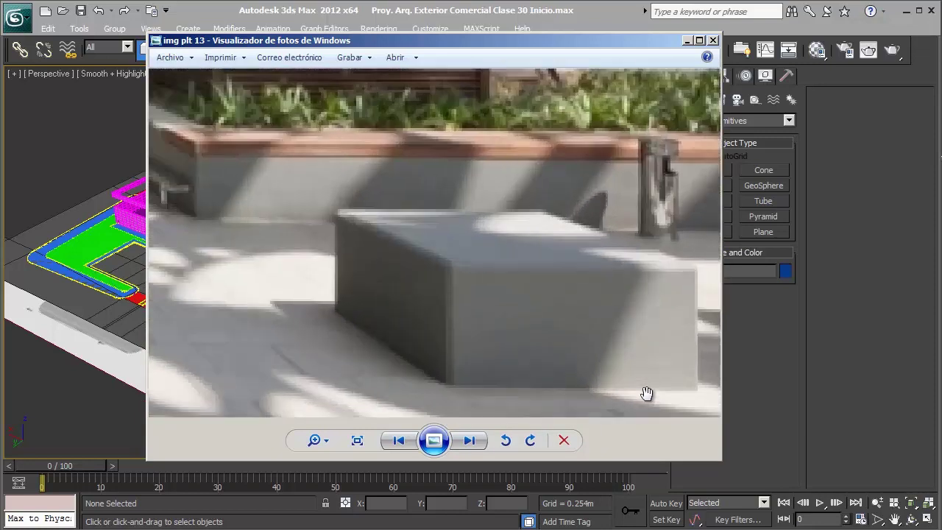
pyautogui.keyDown('ctrl'); pyautogui.scroll(-1, 646, 394); pyautogui.keyUp('ctrl')
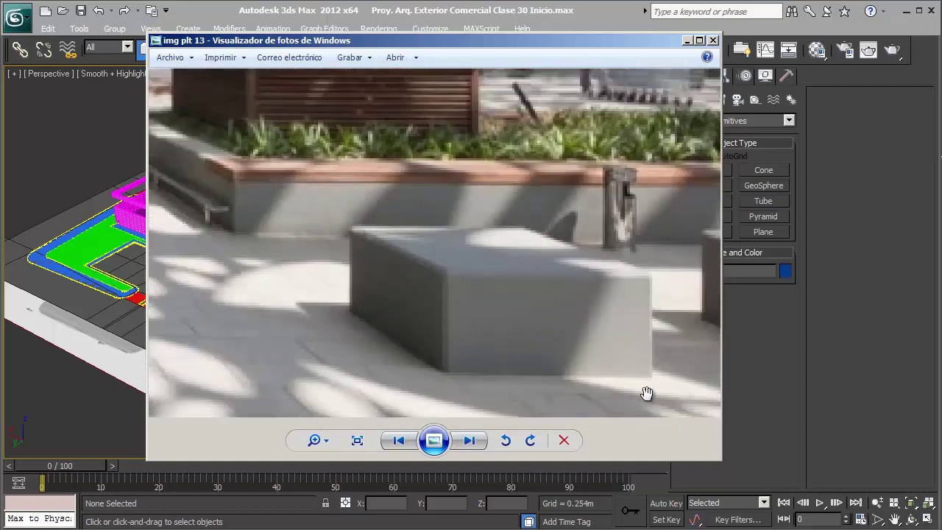
pyautogui.hotkey('ctrl', '0')
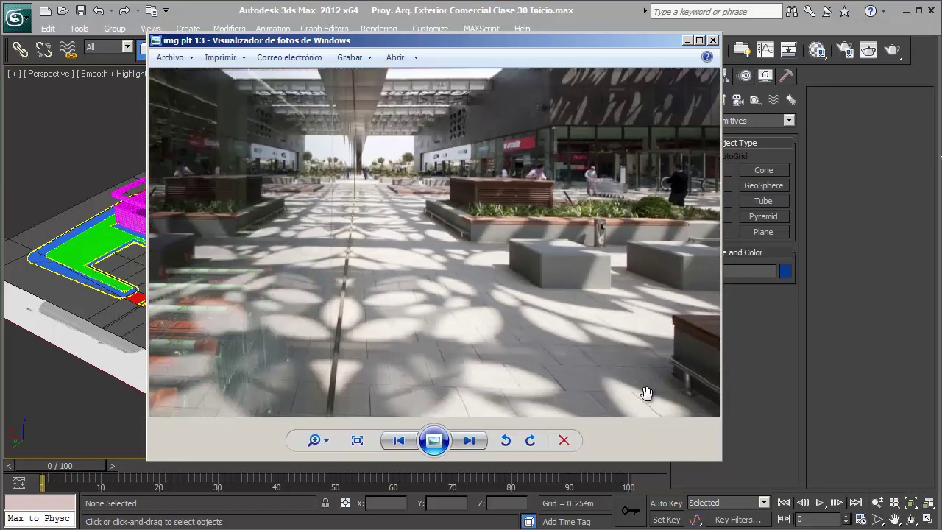
# Flip to img plt 14 and back to img plt 13, zooming into the plaza benches.
pyautogui.press('Right')
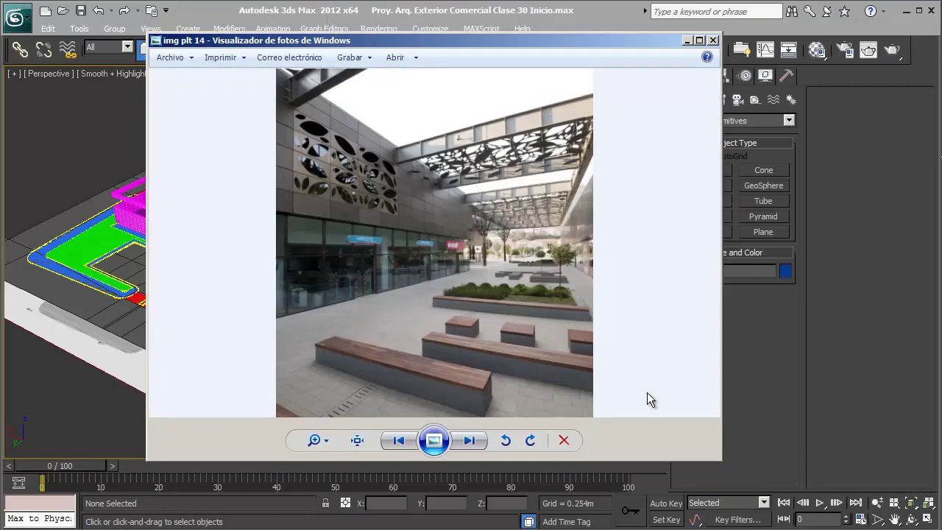
pyautogui.press('Left')
pyautogui.scroll(1, 648, 399)
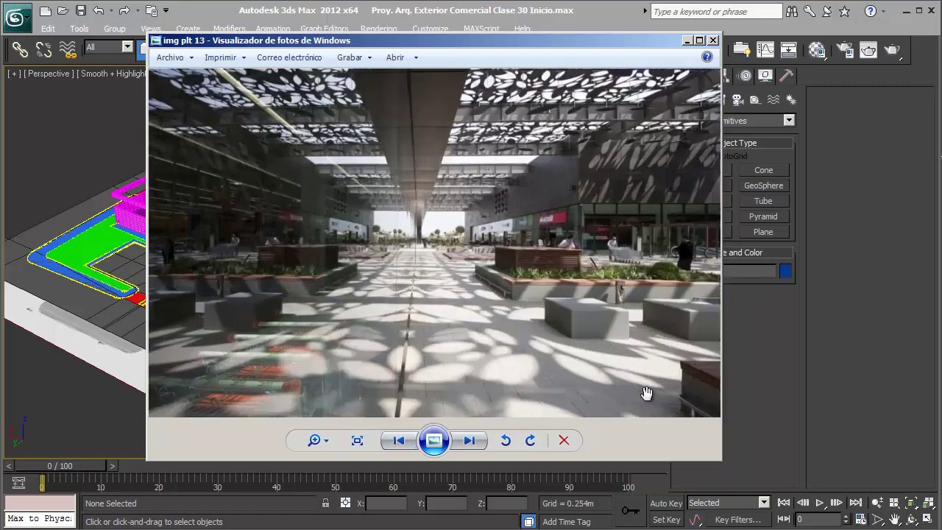
pyautogui.scroll(1, 647, 396)
pyautogui.scroll(1, 647, 393)
pyautogui.scroll(-1, 647, 393)
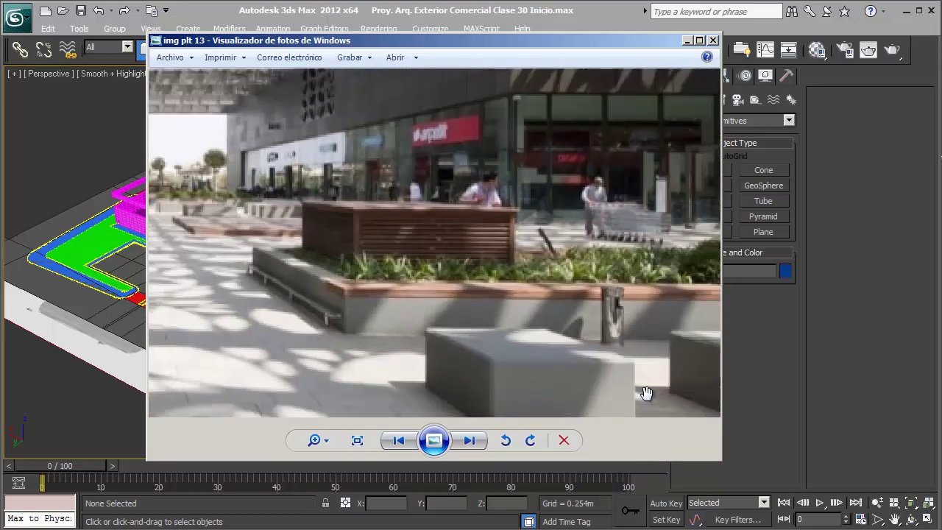
pyautogui.scroll(-1, 646, 393)
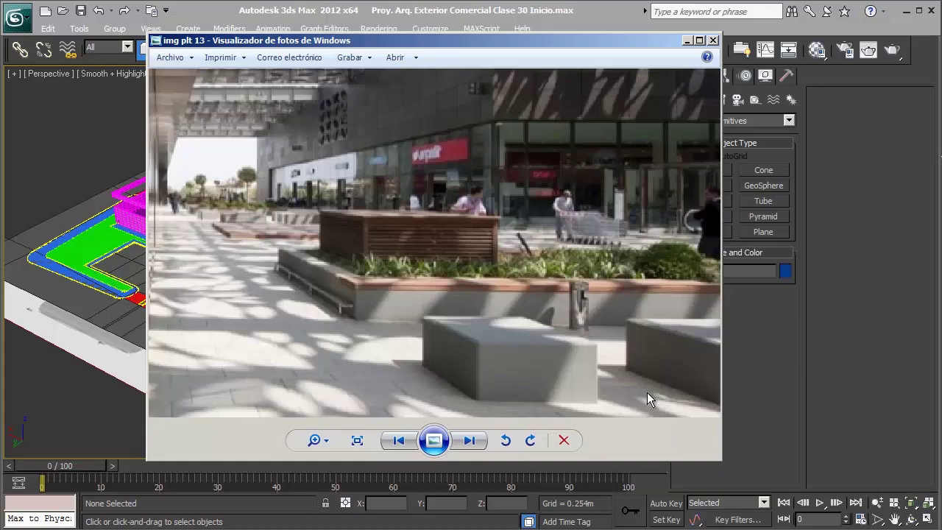
# Minimize Photo Viewer to get back to the 3ds Max building model.
pyautogui.click(687, 39)
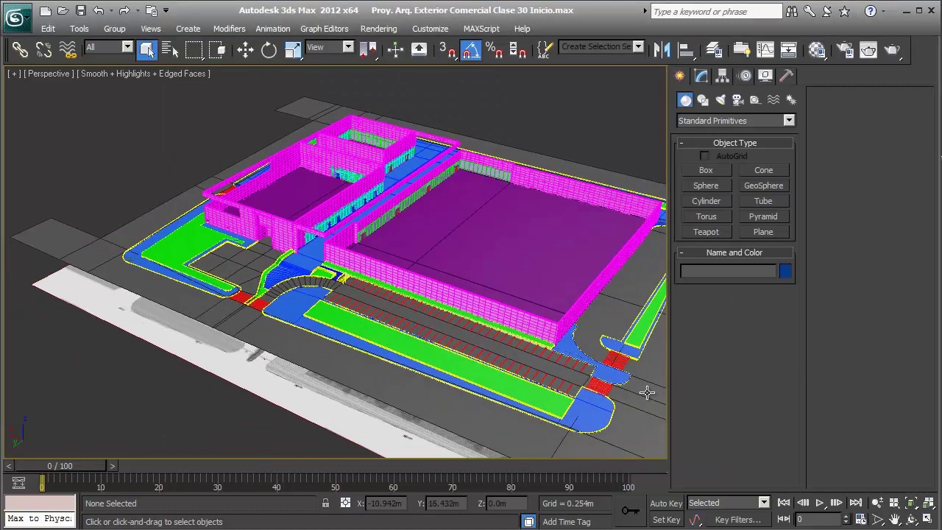
pyautogui.scroll(3, 647, 393)
pyautogui.keyDown('alt'); pyautogui.moveTo(647, 393); pyautogui.dragTo(647, 393, button='middle'); pyautogui.keyUp('alt')
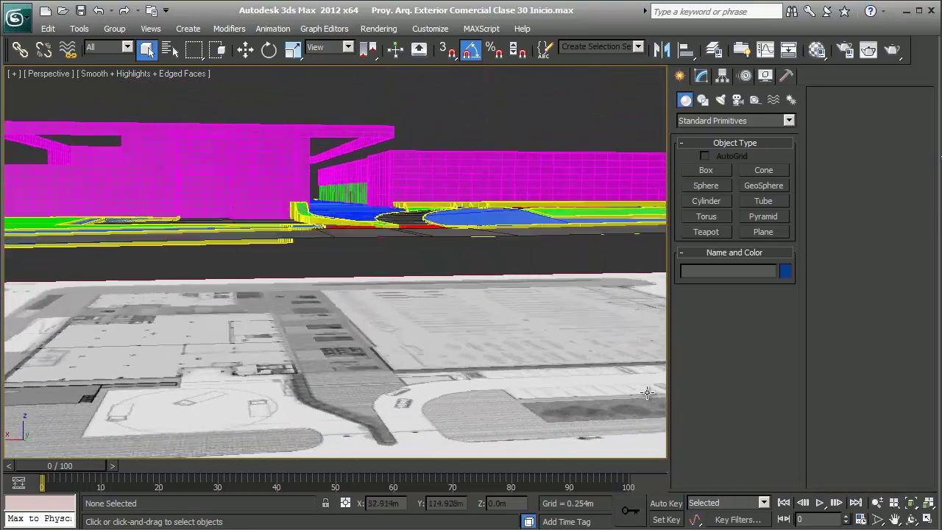
pyautogui.hotkey('shift', 'z')
pyautogui.hotkey('shift', 'z')
# Unhide all hidden objects and restore a closer, solid-shaded view of the building.
pyautogui.rightClick(647, 393)
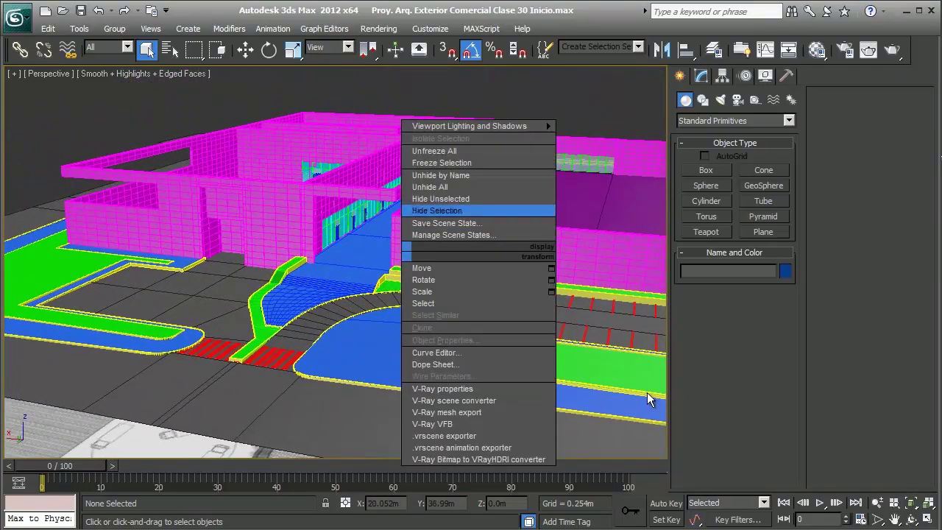
pyautogui.press('Up')
pyautogui.press('Up')
pyautogui.press('Return')
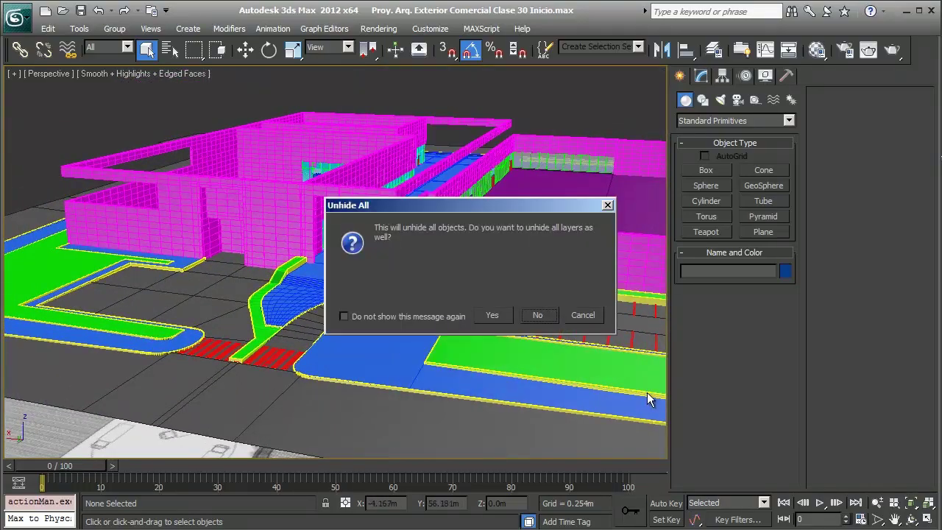
pyautogui.press('Return')
pyautogui.hotkey('shift', 'z')
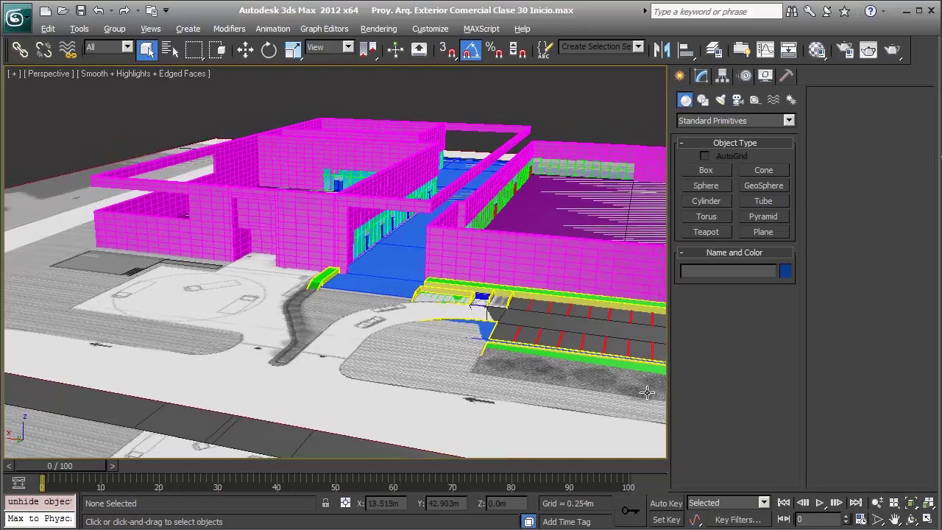
pyautogui.hotkey('shift', 'z')
pyautogui.hotkey('shift', 'z')
pyautogui.hotkey('shift', 'z')
pyautogui.hotkey('shift', 'z')
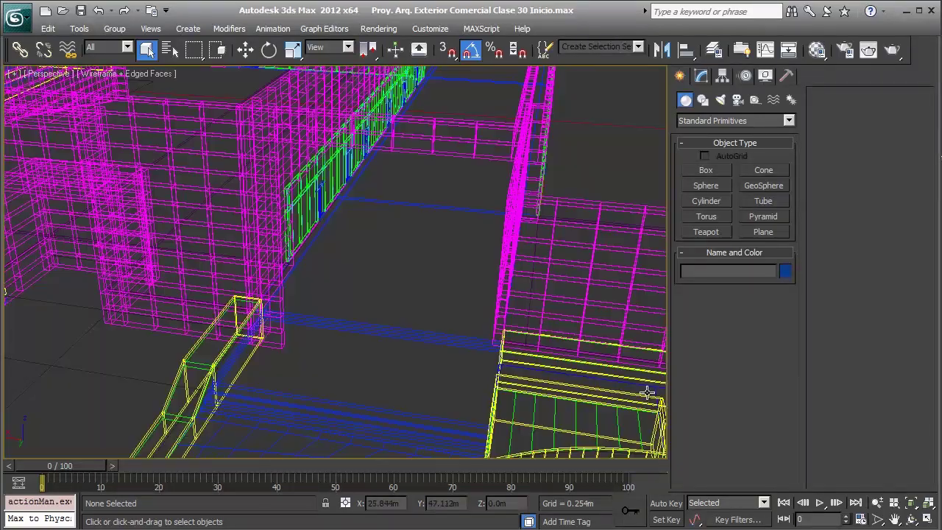
pyautogui.press('F3')
# Hide Box001 and show the whole plaza plan in Top view.
pyautogui.rightClick(391, 258)
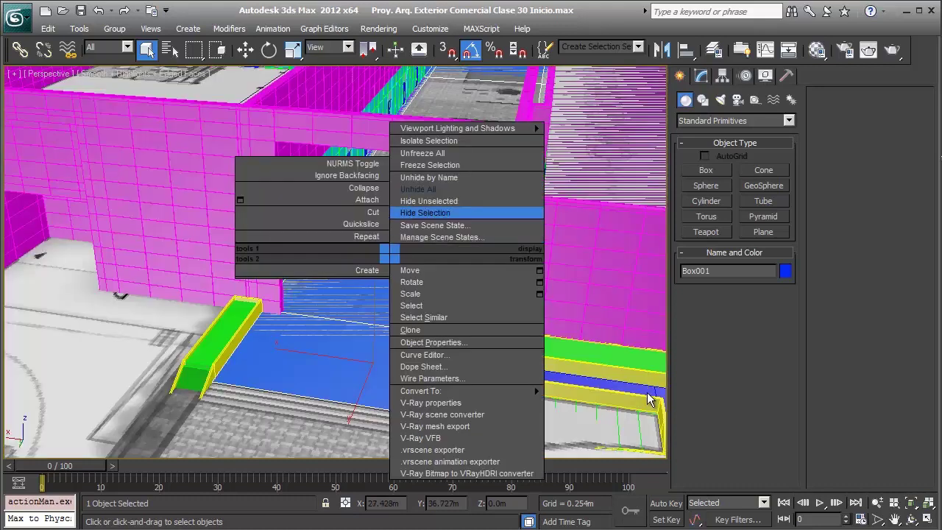
pyautogui.click(420, 213)
pyautogui.press('t')
pyautogui.press('z')
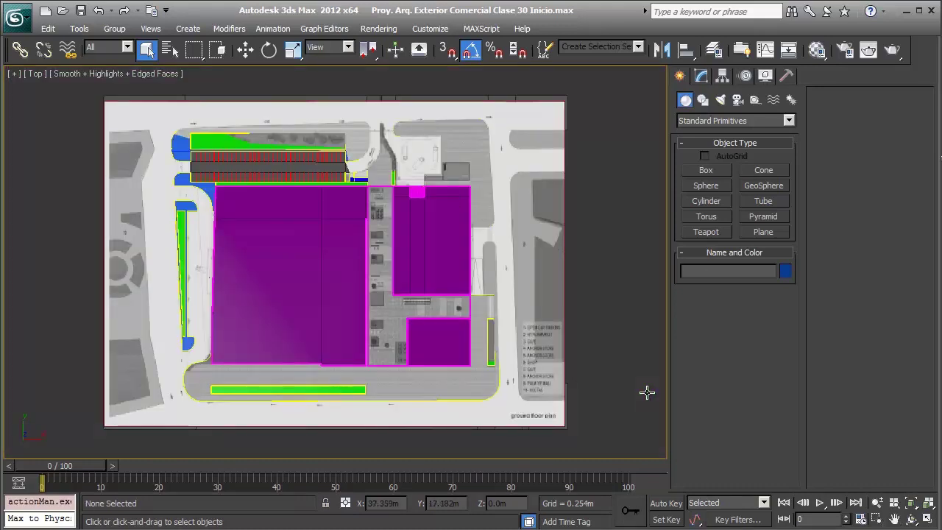
pyautogui.scroll(3, 647, 393)
pyautogui.scroll(3, 647, 392)
pyautogui.scroll(3, 647, 392)
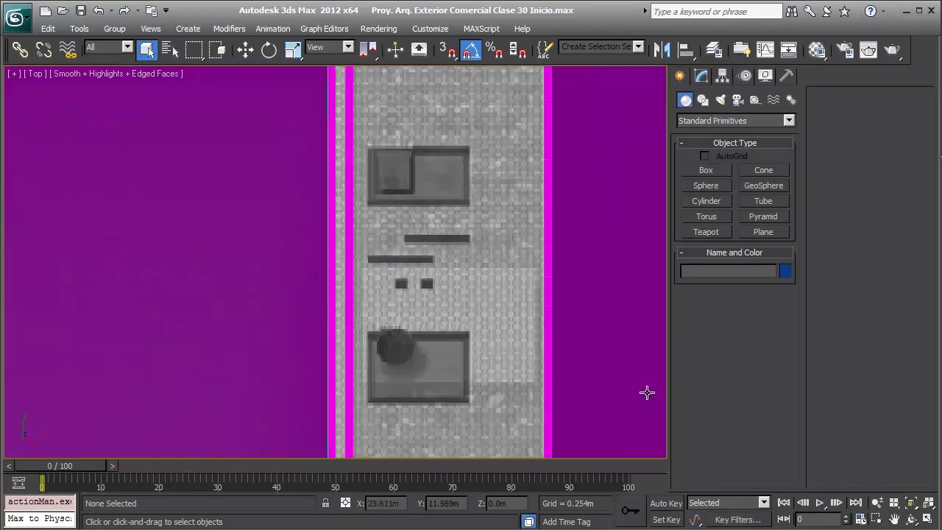
pyautogui.scroll(1, 647, 393)
# Pan and zoom along the grey floor strip to center on the bench outlines.
pyautogui.moveTo(647, 392); pyautogui.dragTo(651, 410, button='middle')
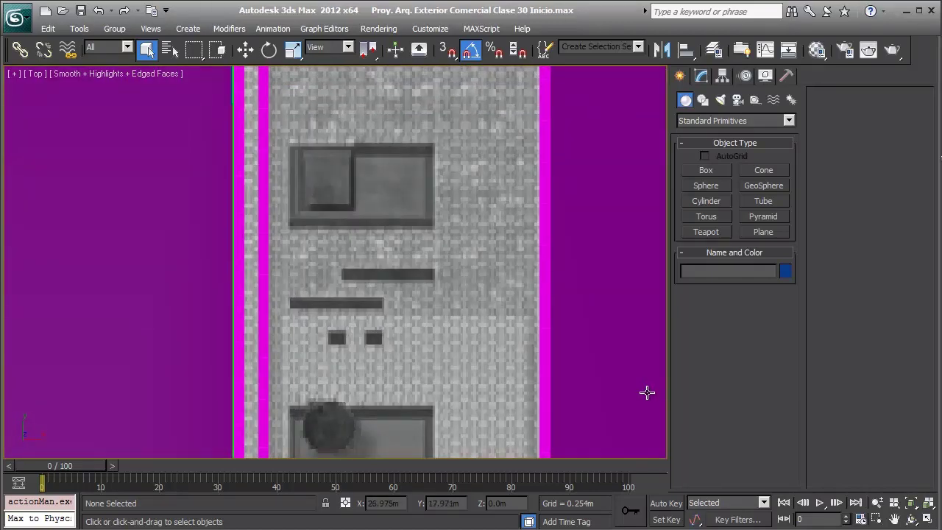
pyautogui.scroll(-2, 647, 392)
pyautogui.scroll(-2, 647, 392)
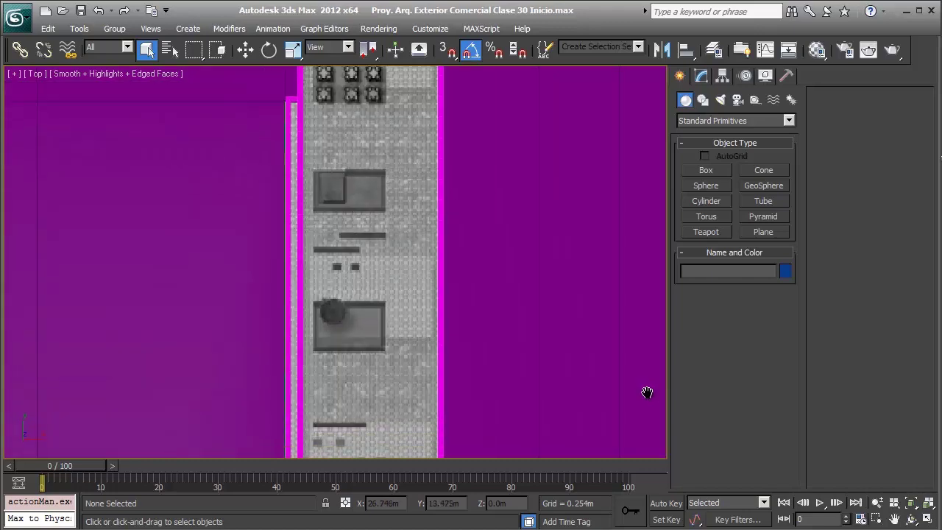
pyautogui.moveTo(647, 392); pyautogui.dragTo(647, 393, button='middle')
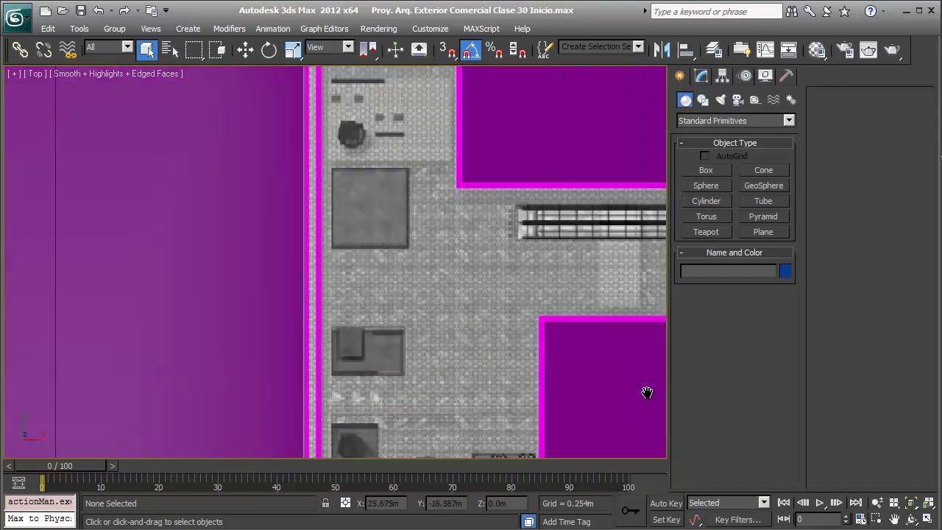
pyautogui.moveTo(647, 392); pyautogui.dragTo(647, 392, button='middle')
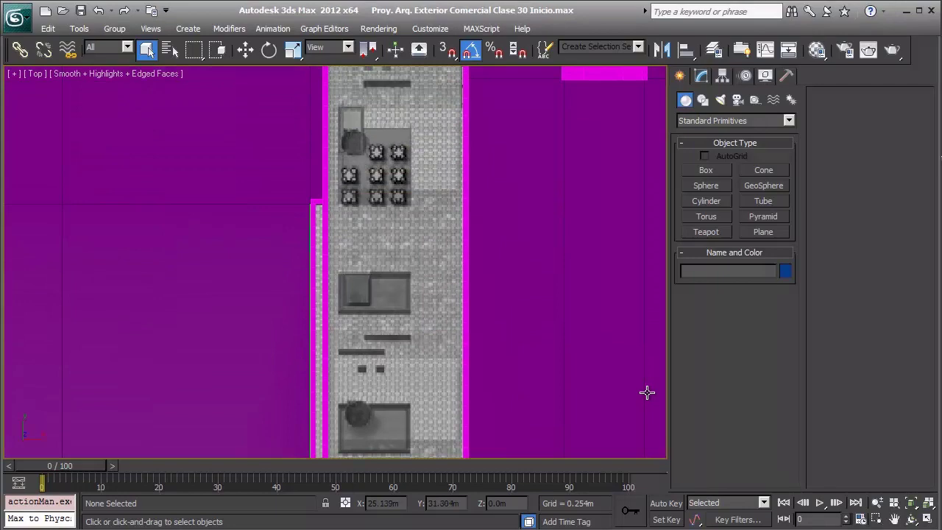
pyautogui.scroll(2, 647, 392)
pyautogui.scroll(2, 647, 392)
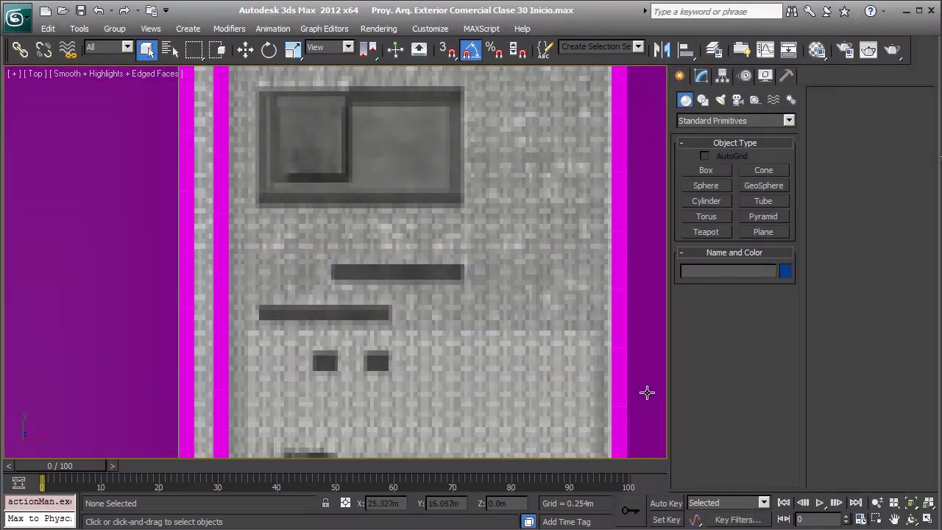
pyautogui.scroll(2, 647, 393)
pyautogui.scroll(2, 647, 392)
pyautogui.moveTo(647, 392); pyautogui.dragTo(647, 393, button='middle')
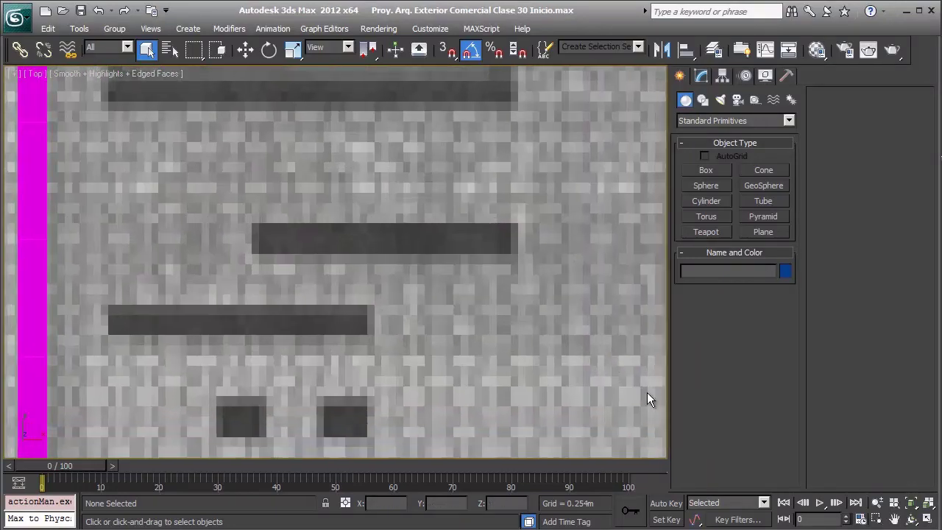
# Draw a box over the upper dark bench outline in the Top view.
pyautogui.press('b')
pyautogui.moveTo(253, 223); pyautogui.dragTo(516, 259)
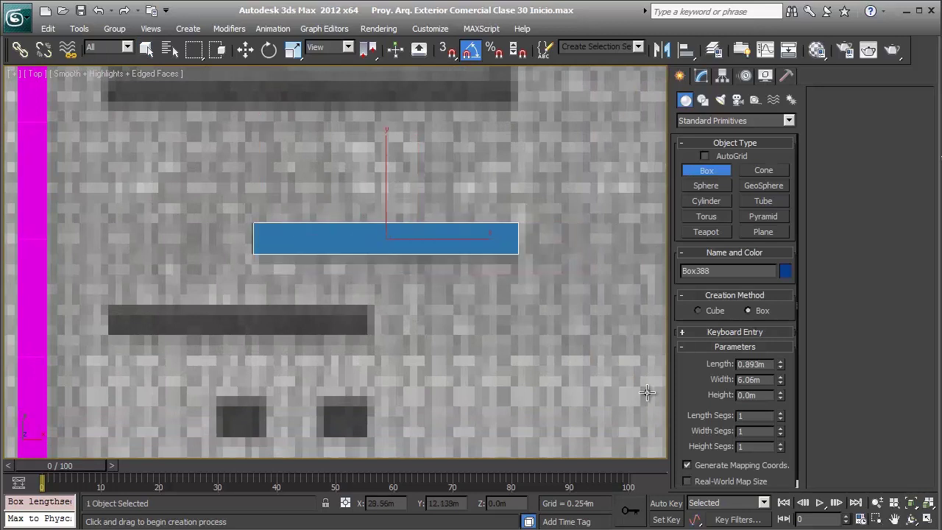
pyautogui.moveTo(253, 223); pyautogui.dragTo(505, 257)
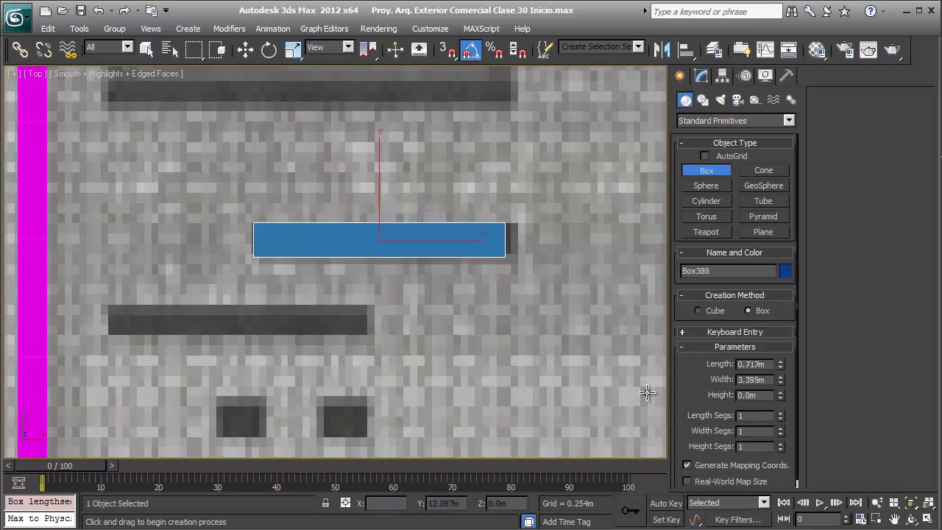
pyautogui.moveTo(254, 223)
pyautogui.mouseDown()
pyautogui.moveTo(296, 239)
pyautogui.moveTo(514, 259)
pyautogui.mouseUp()
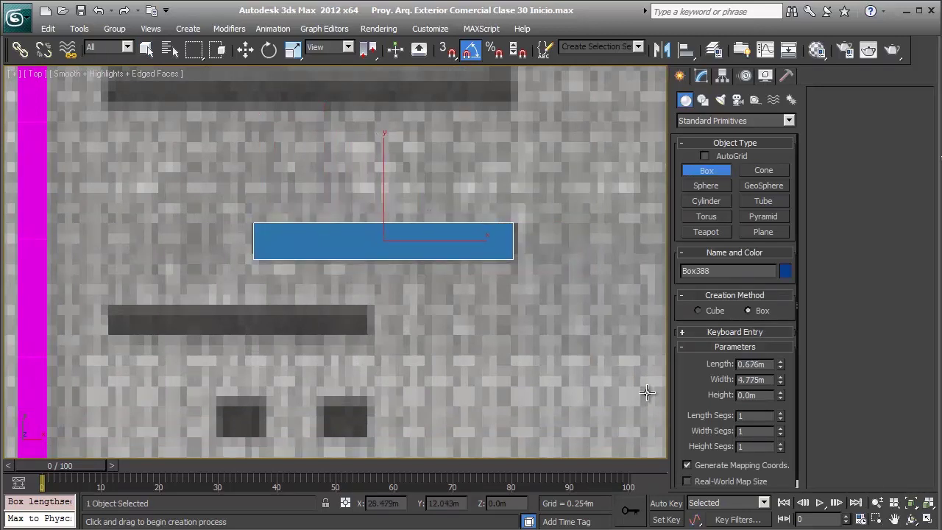
pyautogui.rightClick(649, 399)
pyautogui.scroll(-5, 649, 398)
pyautogui.scroll(-1, 648, 391)
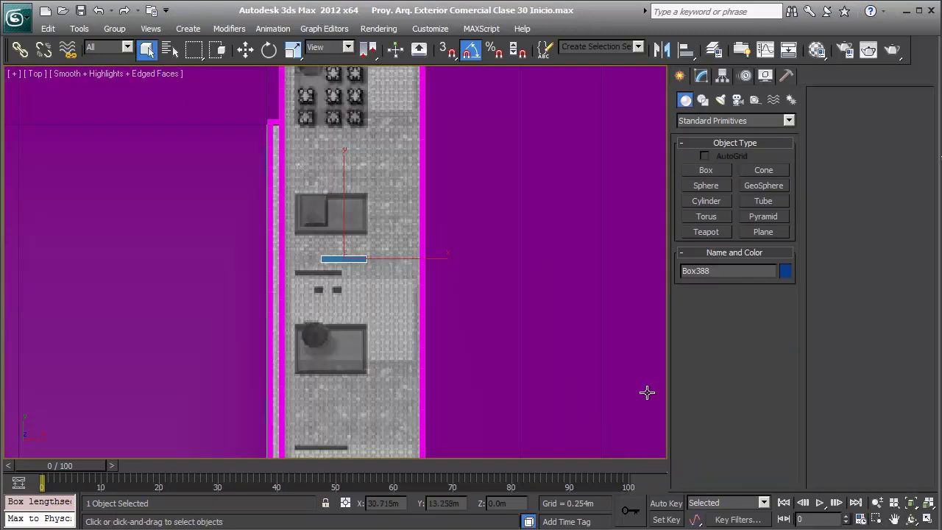
pyautogui.scroll(5, 647, 393)
pyautogui.scroll(3, 647, 392)
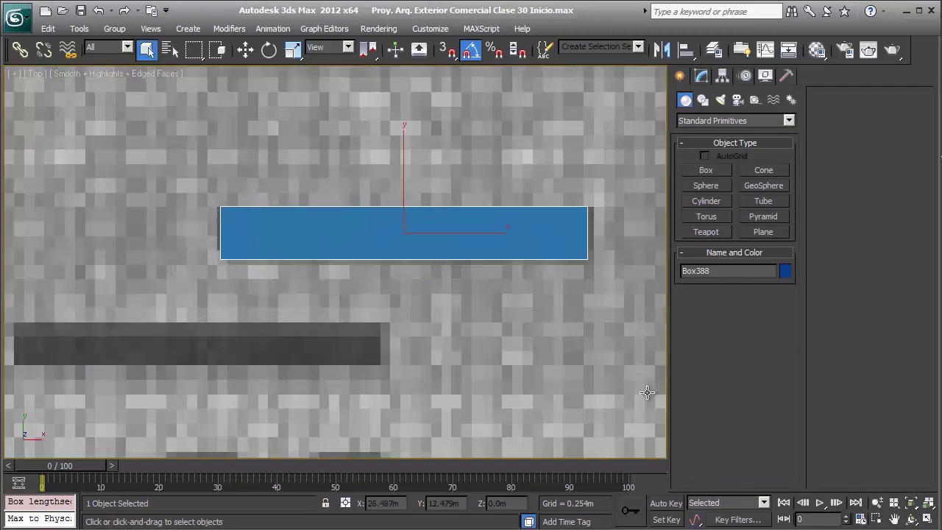
# Set the box's length to 0.75 m and width to 5 m.
pyautogui.hotkey('ctrl', 'm')
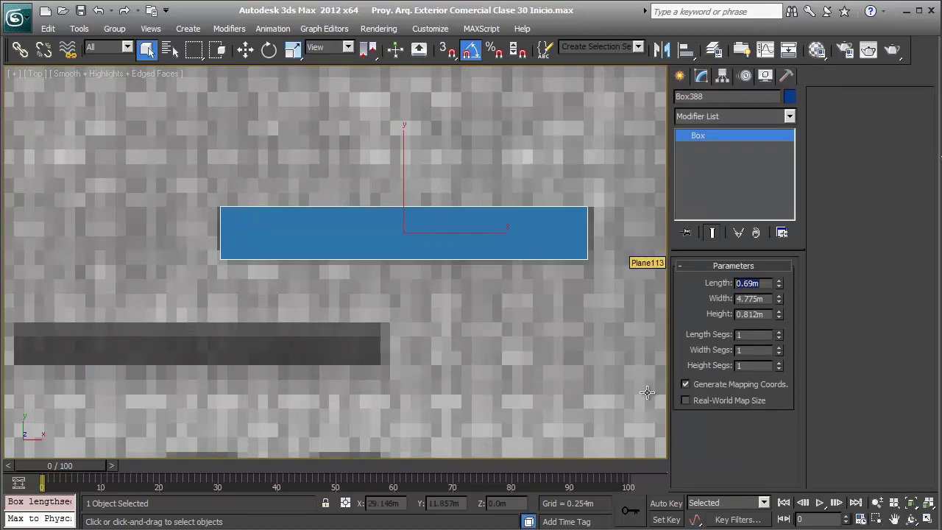
pyautogui.write('.758')
pyautogui.press('Return')
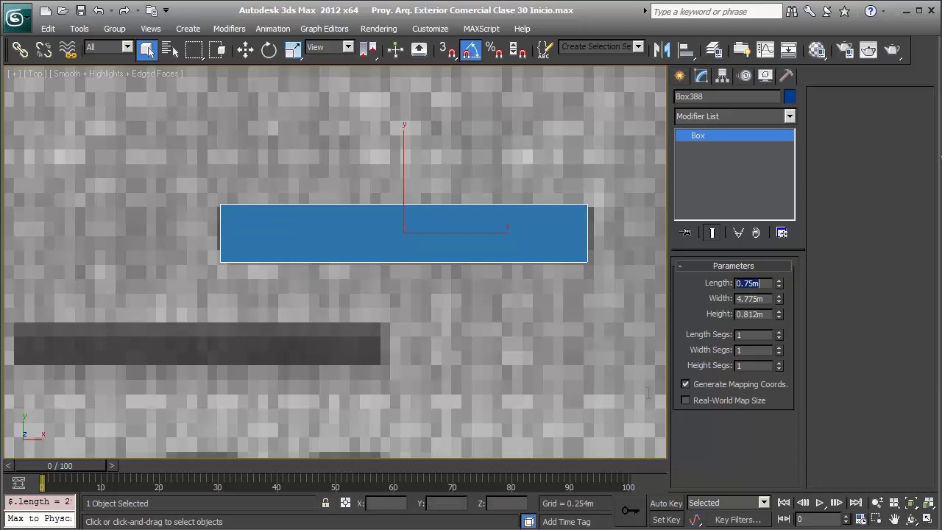
pyautogui.press('Tab')
pyautogui.write('5')
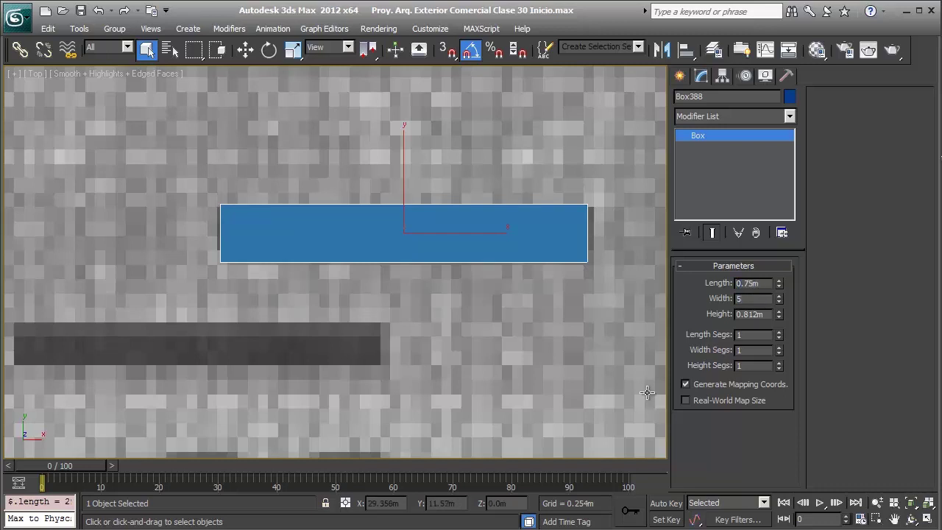
pyautogui.press('Return')
# Make the box 0.55 m high and view it at an angle in Perspective.
pyautogui.press('w')
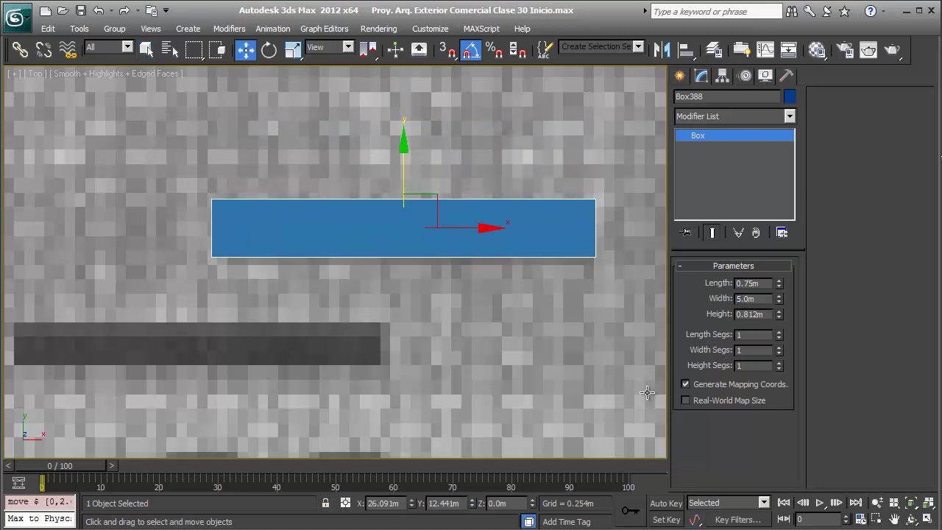
pyautogui.moveTo(748, 314); pyautogui.dragTo(765, 315)
pyautogui.press('Return')
pyautogui.write('0.55')
pyautogui.press('Return')
pyautogui.moveTo(650, 395); pyautogui.dragTo(648, 392, button='middle')
pyautogui.press('p')
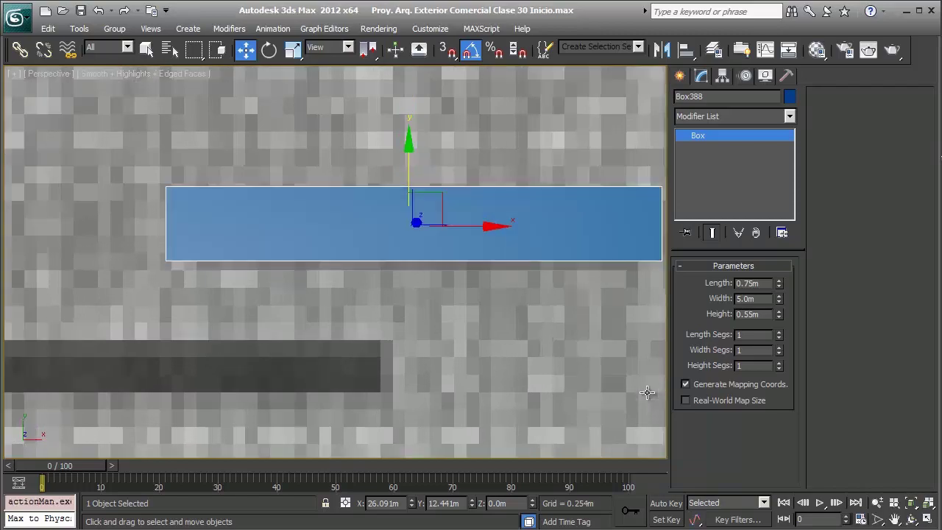
pyautogui.keyDown('alt'); pyautogui.moveTo(647, 392); pyautogui.dragTo(647, 393, button='middle'); pyautogui.keyUp('alt')
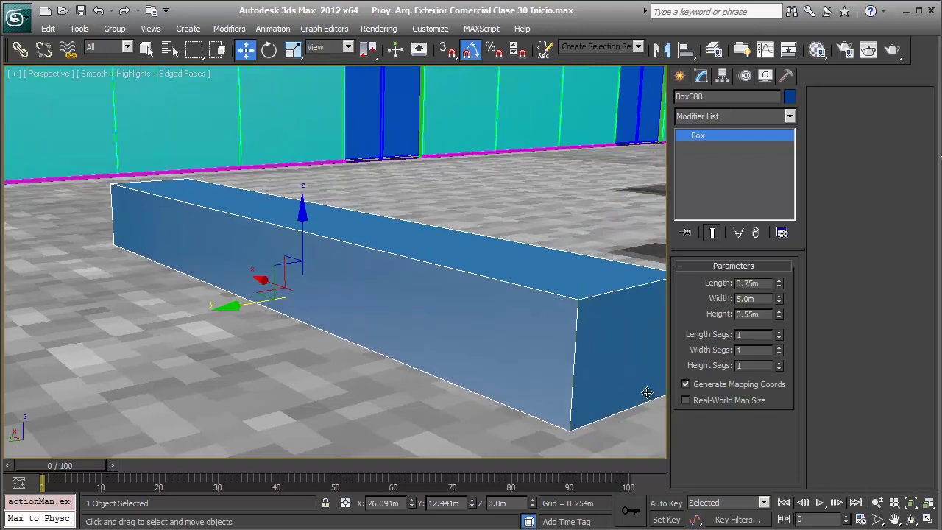
pyautogui.hotkey('alt', 'Tab')
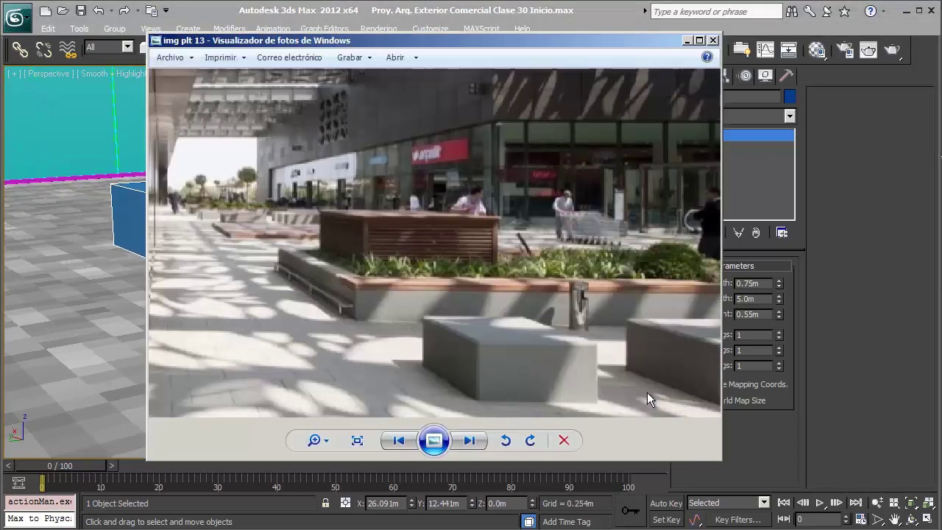
pyautogui.press('Right')
pyautogui.press('Right')
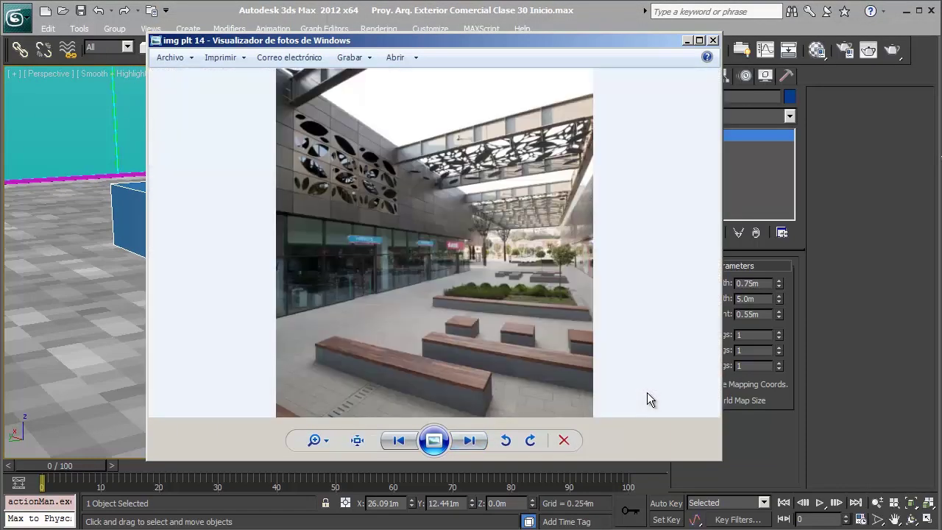
pyautogui.scroll(1, 647, 399)
pyautogui.scroll(1, 647, 398)
pyautogui.scroll(1, 647, 395)
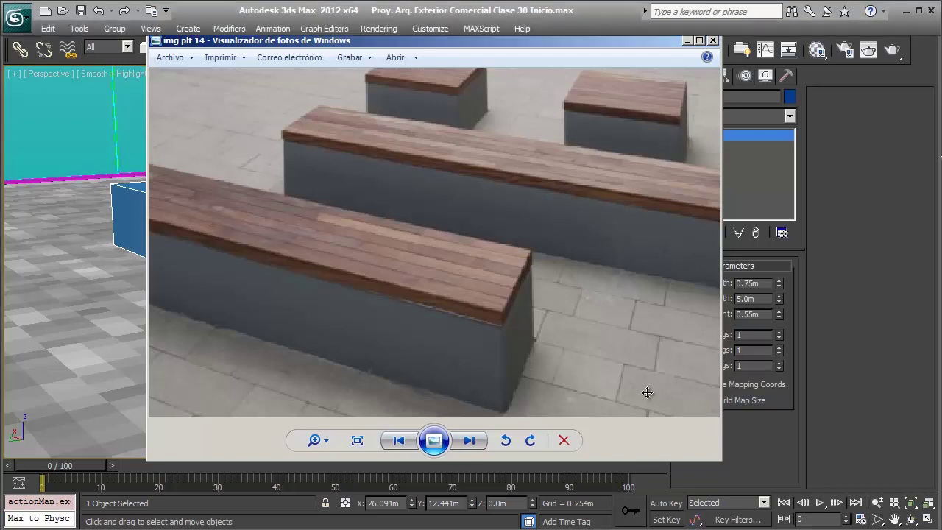
pyautogui.hotkey('alt', 'Tab')
pyautogui.press('z')
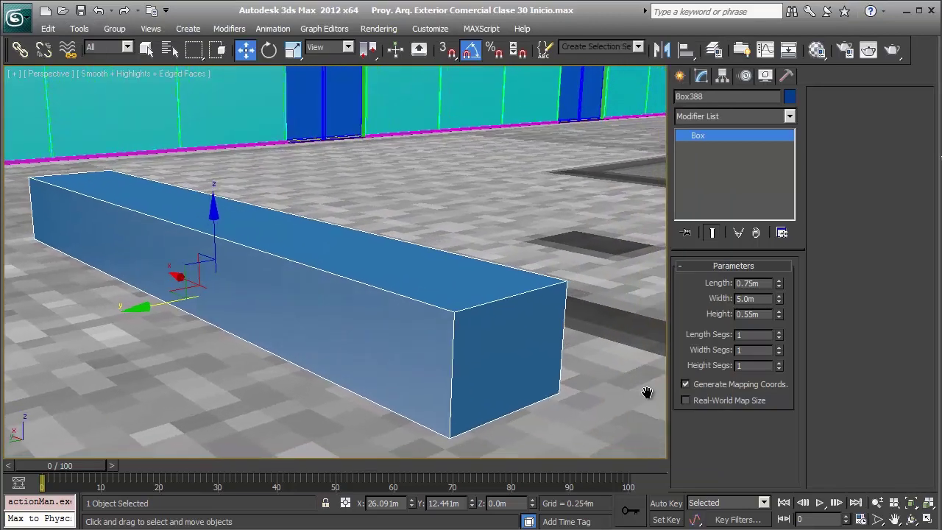
# Change Box388's height to 0.5 m and bring up its right-click quad menu.
pyautogui.write('0.5')
pyautogui.press('Return')
pyautogui.press('Right')
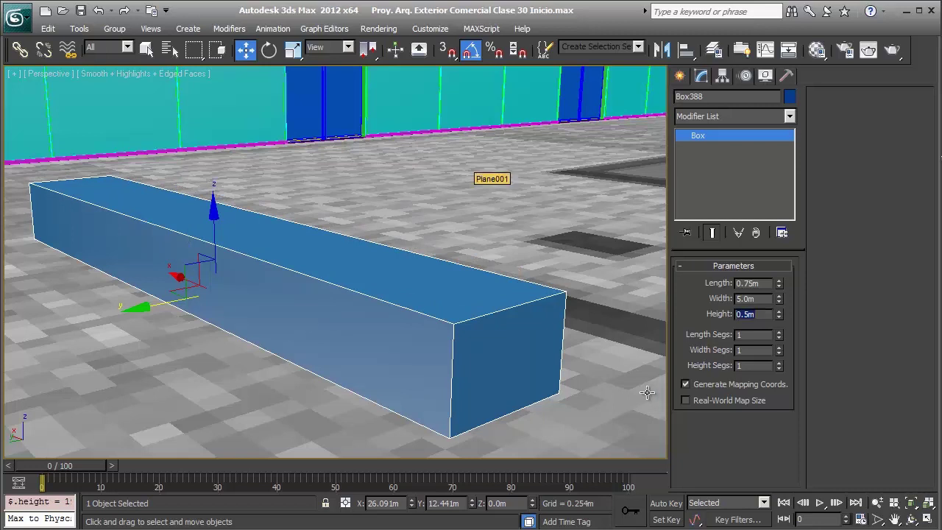
pyautogui.scroll(1, 647, 392)
pyautogui.rightClick(648, 398)
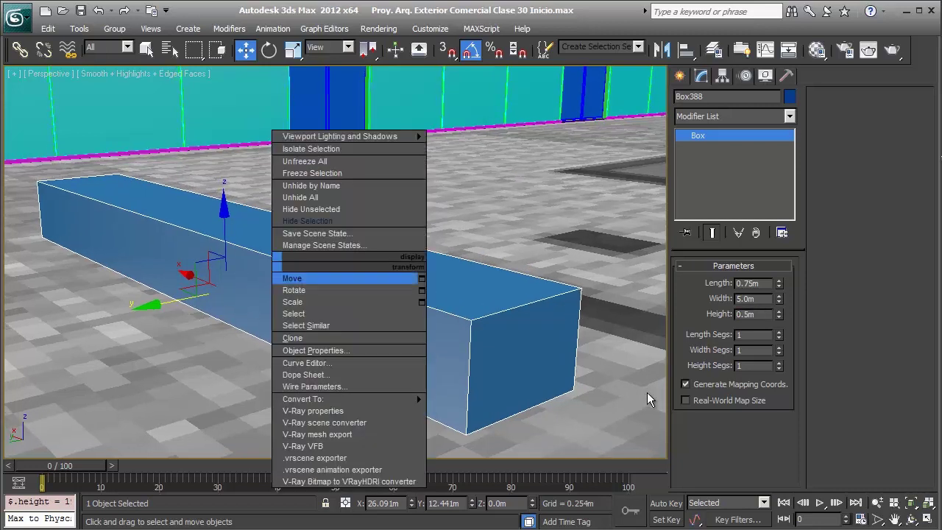
# Clone the base as Box389, raise it to Z 0.5 m, and make it 0.05 m thick.
pyautogui.press('c')
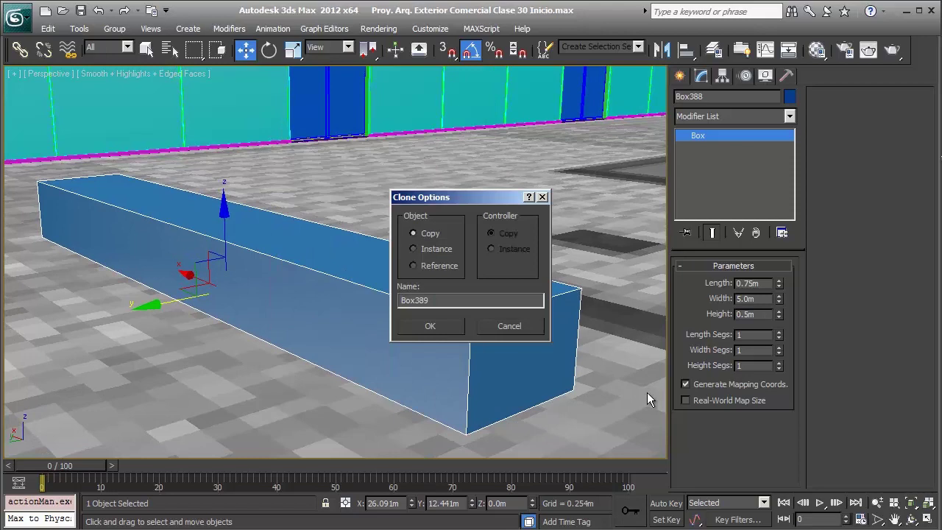
pyautogui.press('Return')
pyautogui.press('Tab')
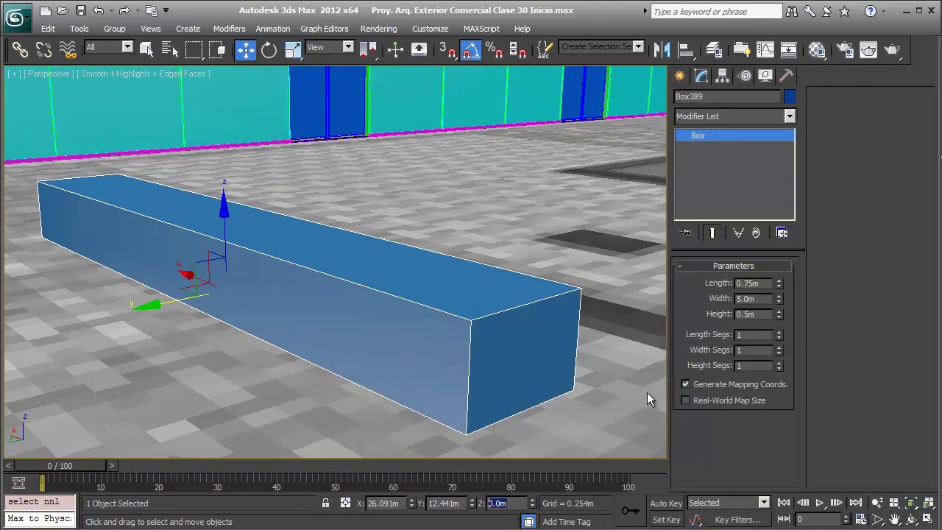
pyautogui.write('0.5')
pyautogui.press('Return')
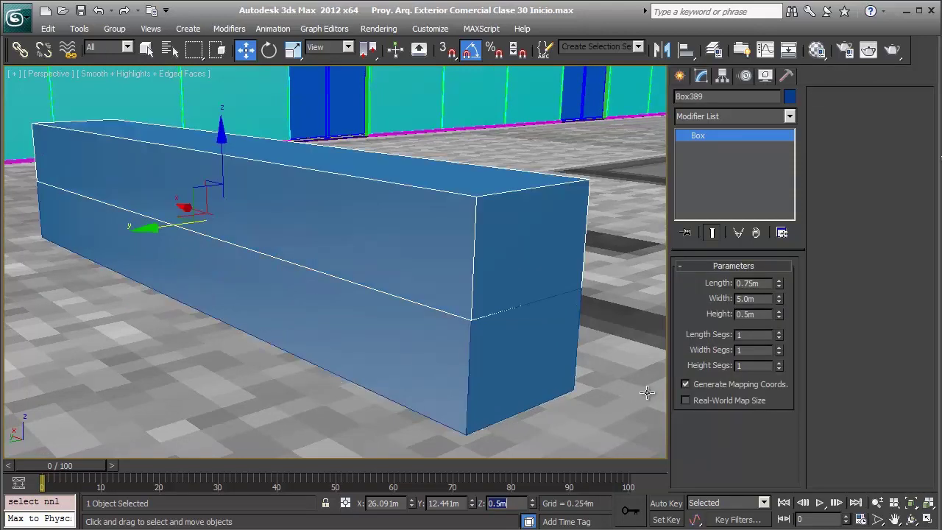
pyautogui.write('0.05')
pyautogui.press('Return')
# Zoom in on the new slab and bring up the wooden bench reference photo.
pyautogui.scroll(1, 647, 393)
pyautogui.scroll(1, 647, 392)
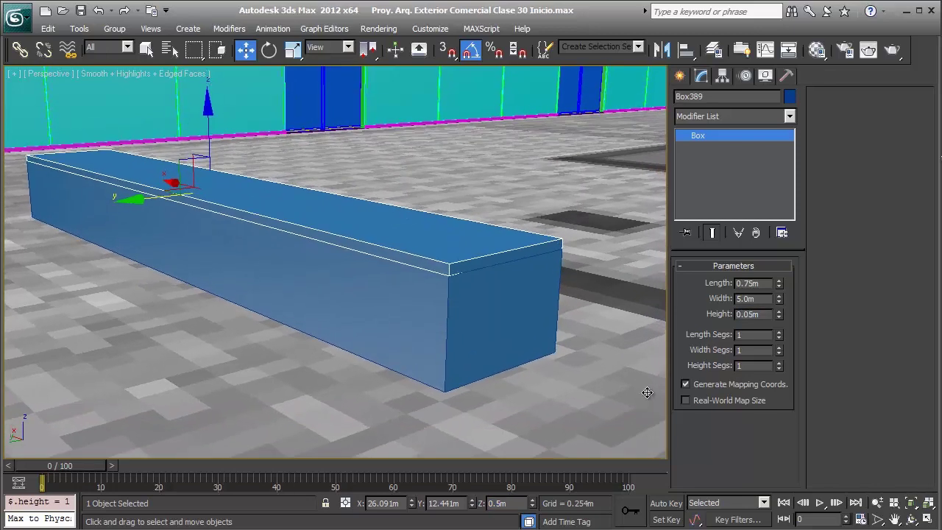
pyautogui.scroll(1, 647, 392)
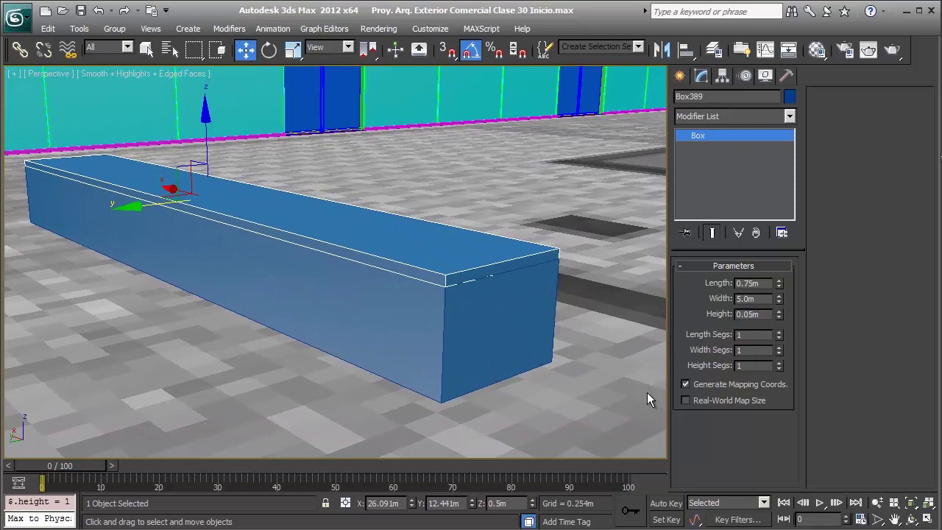
pyautogui.hotkey('alt', 'Tab')
pyautogui.scroll(2, 647, 392)
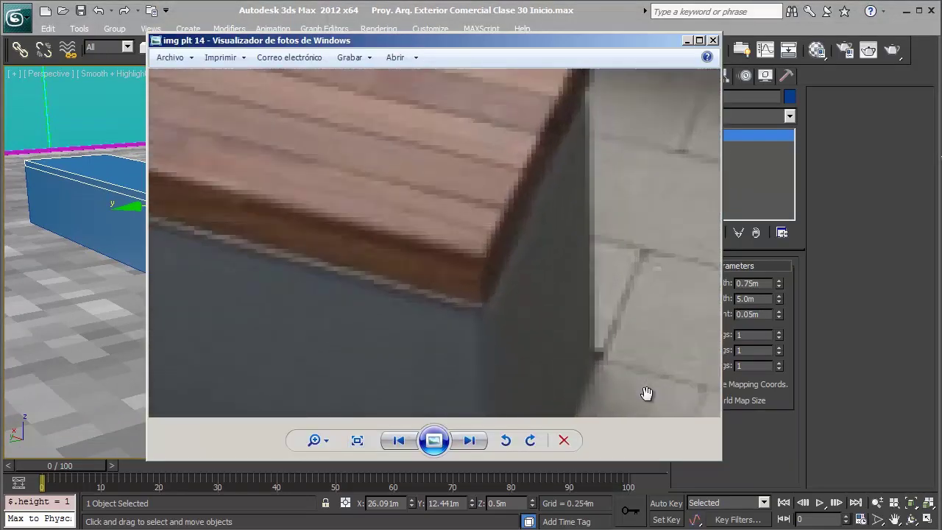
pyautogui.scroll(-3, 647, 393)
pyautogui.scroll(2, 647, 393)
pyautogui.scroll(-1, 647, 393)
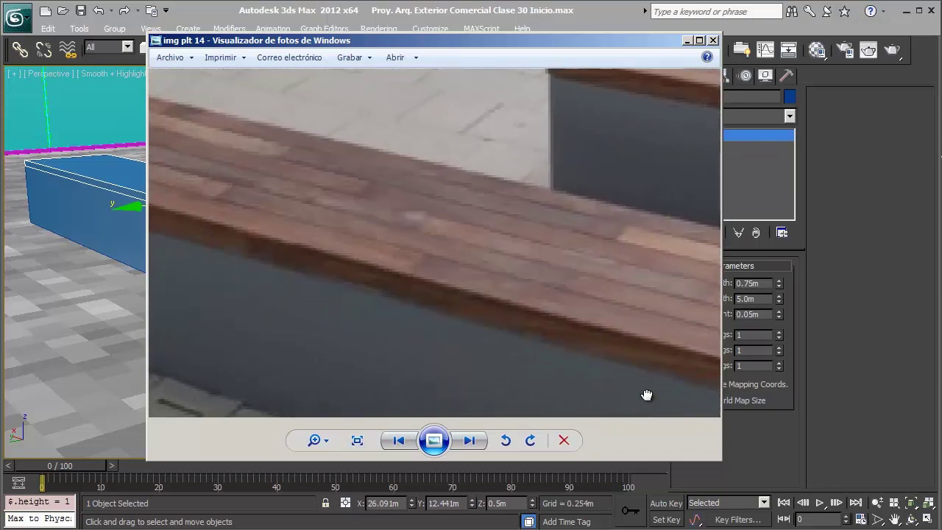
pyautogui.scroll(1, 647, 393)
pyautogui.scroll(1, 647, 393)
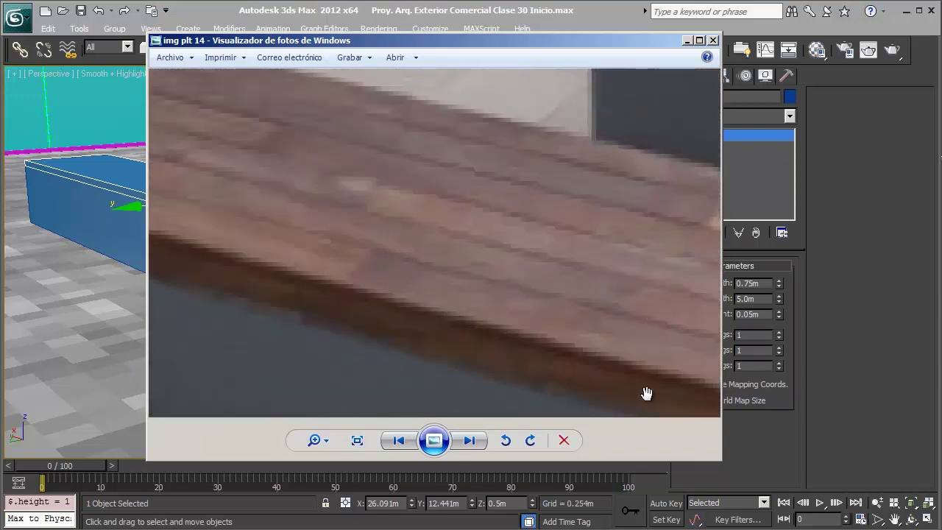
pyautogui.scroll(1, 647, 393)
pyautogui.scroll(-1, 647, 393)
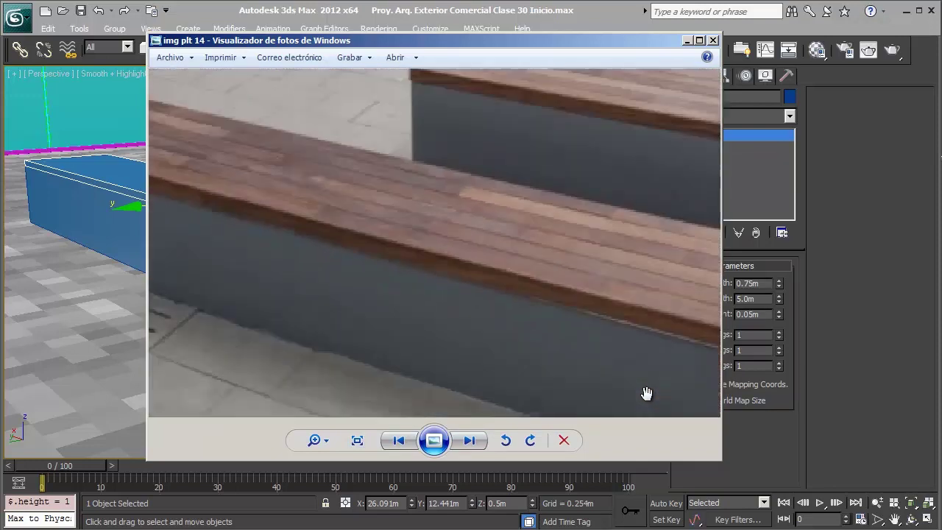
pyautogui.scroll(-1, 647, 393)
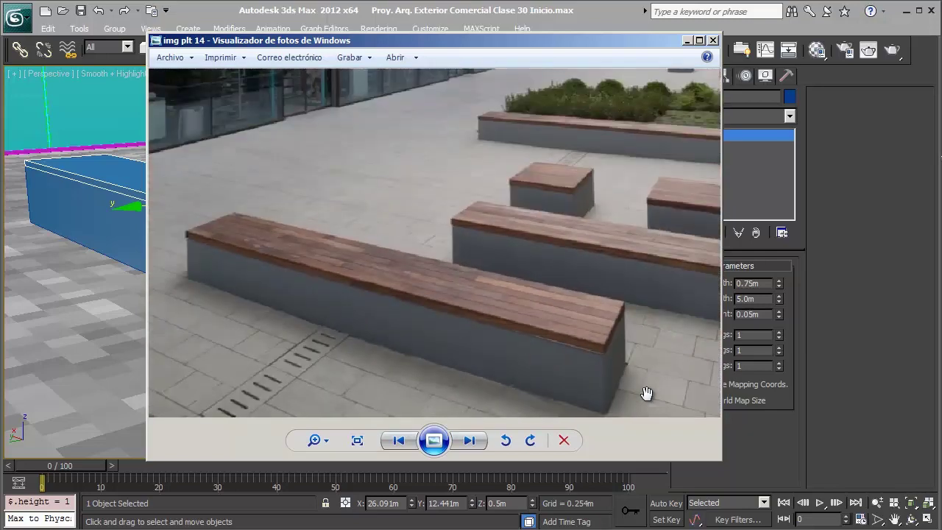
pyautogui.scroll(2, 647, 393)
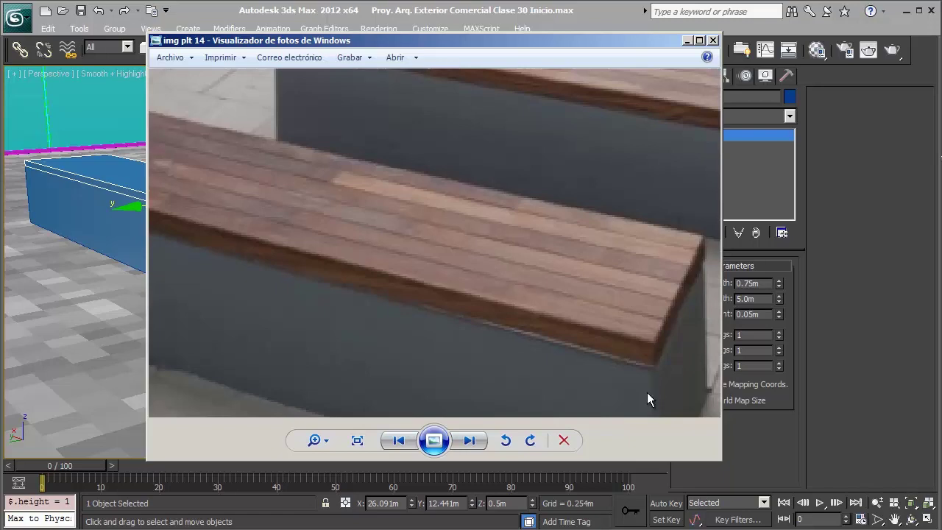
pyautogui.hotkey('alt', 'Tab')
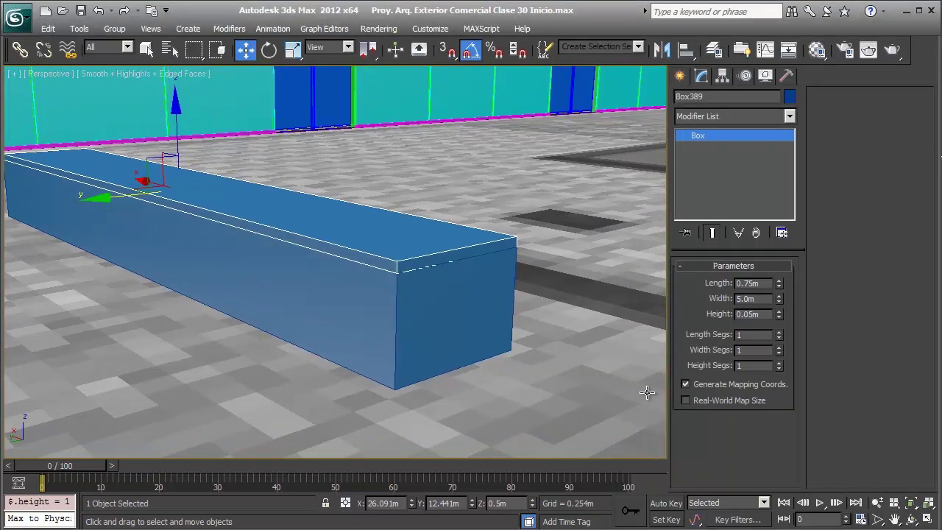
# Convert Box388 to an Editable Poly and select all 12 of its edges.
pyautogui.rightClick(647, 393)
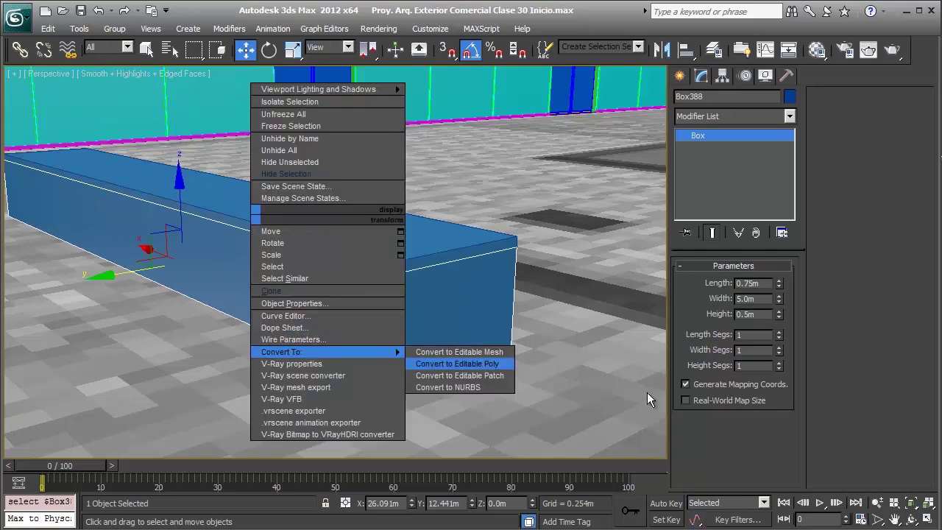
pyautogui.click(463, 361)
pyautogui.scroll(-2, 647, 392)
pyautogui.press('2')
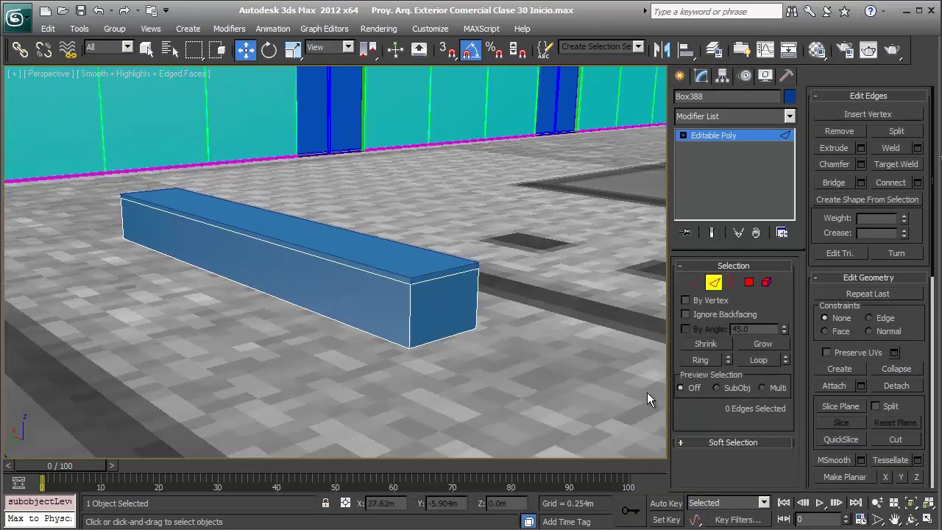
pyautogui.hotkey('ctrl', 'a')
pyautogui.press('z')
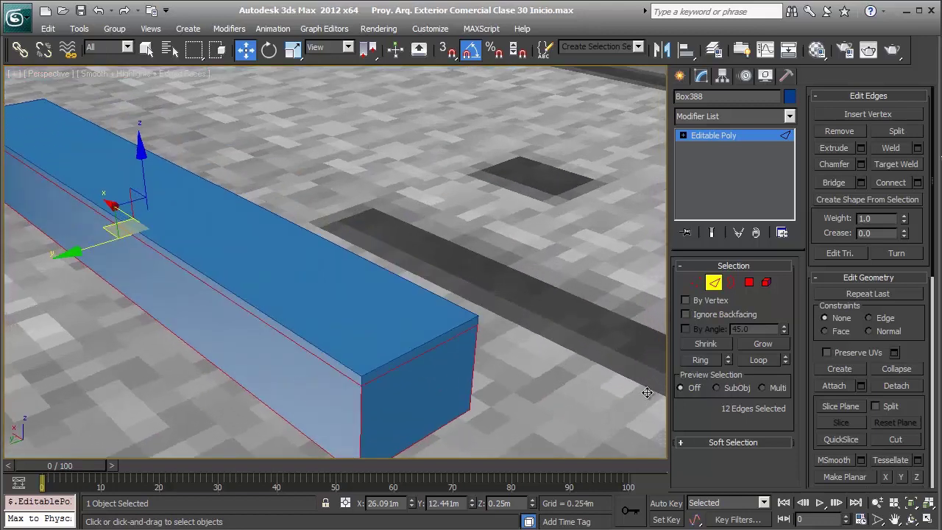
pyautogui.hotkey('ctrl', 'z')
pyautogui.press('z')
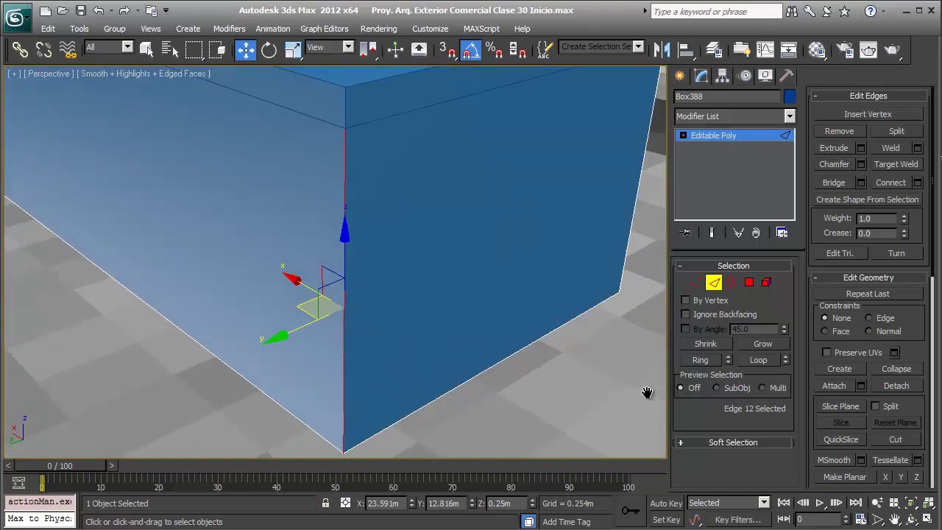
pyautogui.hotkey('ctrl', 'y')
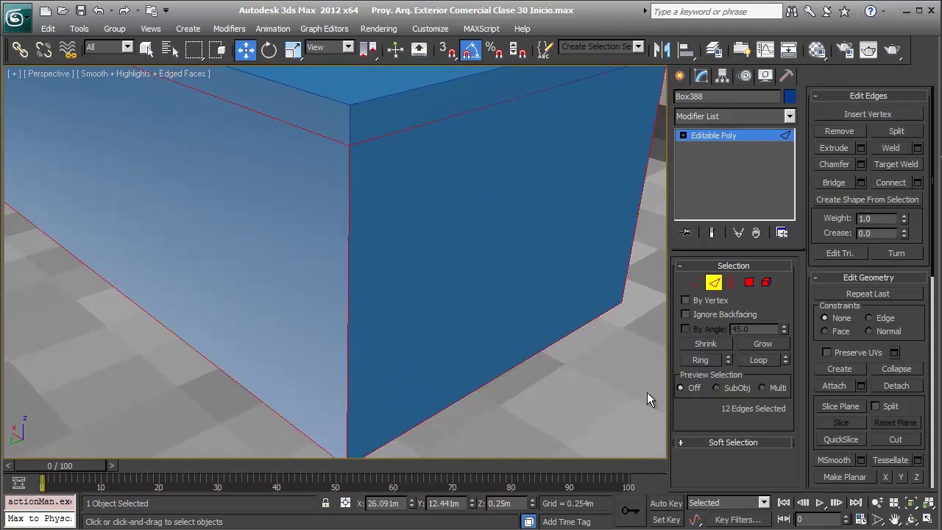
# Chamfer the selected edges by a fine amount of about 0.003.
pyautogui.hotkey('ctrl', 'shift', 'c')
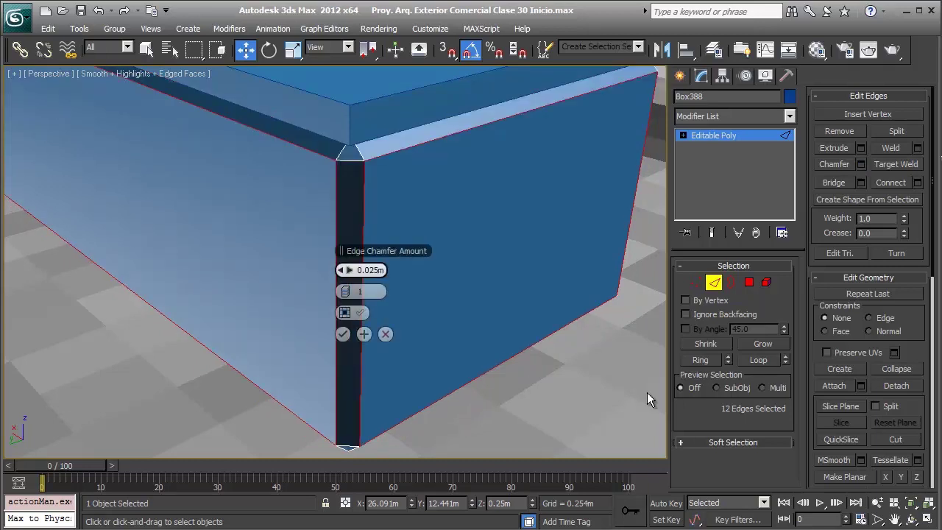
pyautogui.write('0')
pyautogui.press('Return')
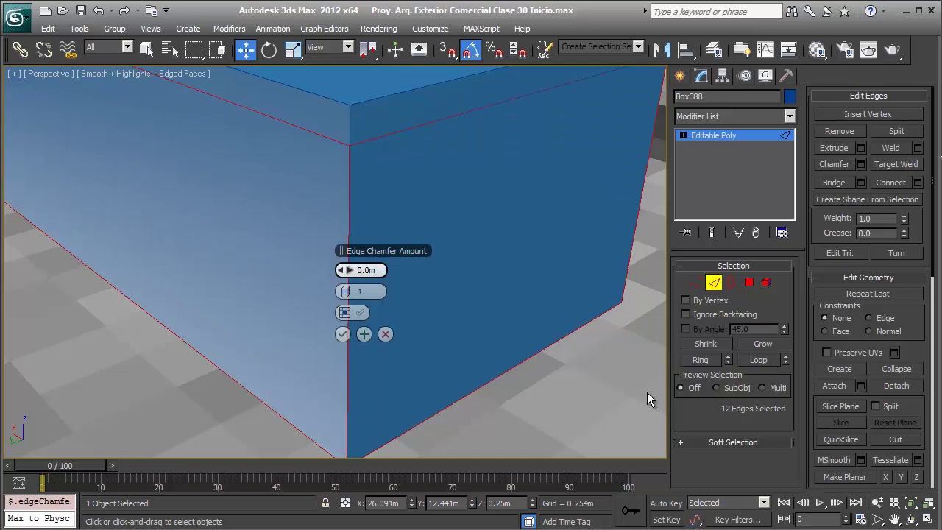
pyautogui.moveTo(647, 398); pyautogui.dragTo(647, 393)
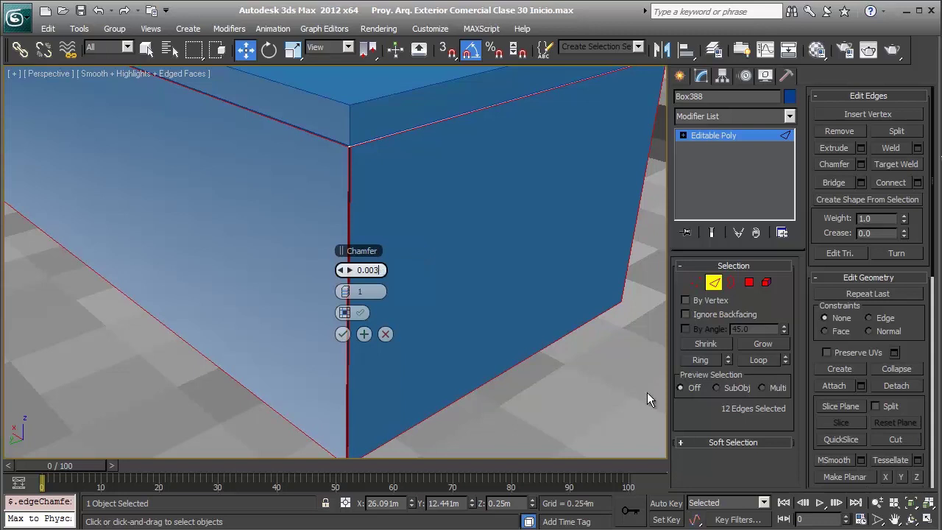
pyautogui.press('Return')
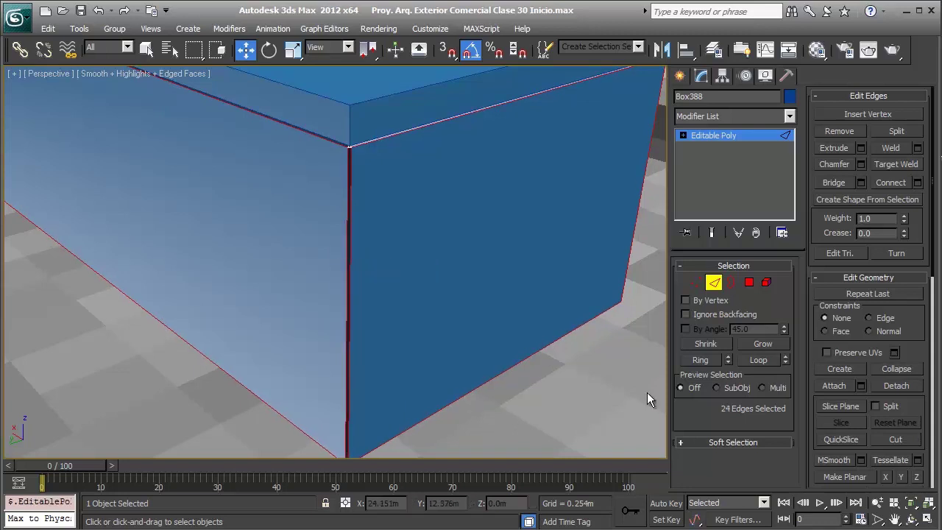
# Zoom in with edged faces off to inspect the chamfer, then deselect the edges.
pyautogui.scroll(2, 647, 400)
pyautogui.scroll(2, 647, 397)
pyautogui.scroll(3, 647, 394)
pyautogui.scroll(3, 647, 393)
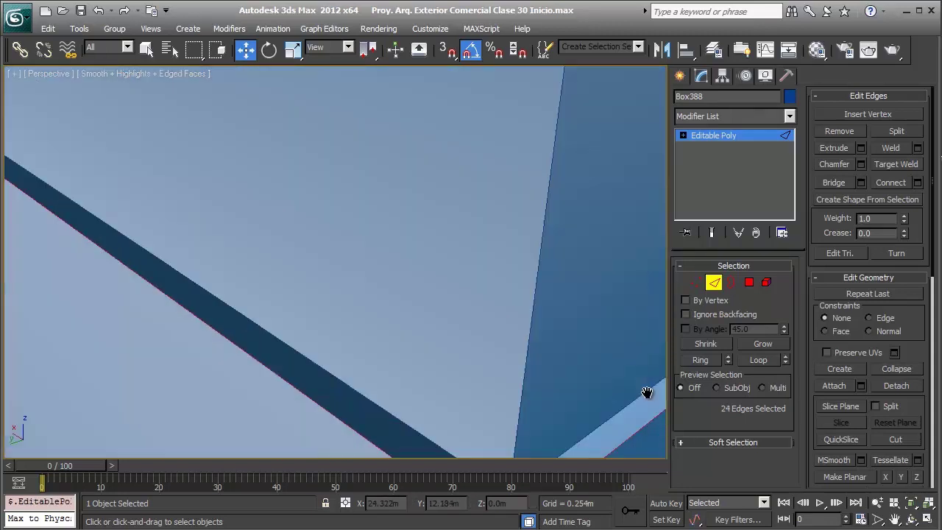
pyautogui.scroll(2, 647, 392)
pyautogui.scroll(2, 647, 393)
pyautogui.scroll(1, 647, 392)
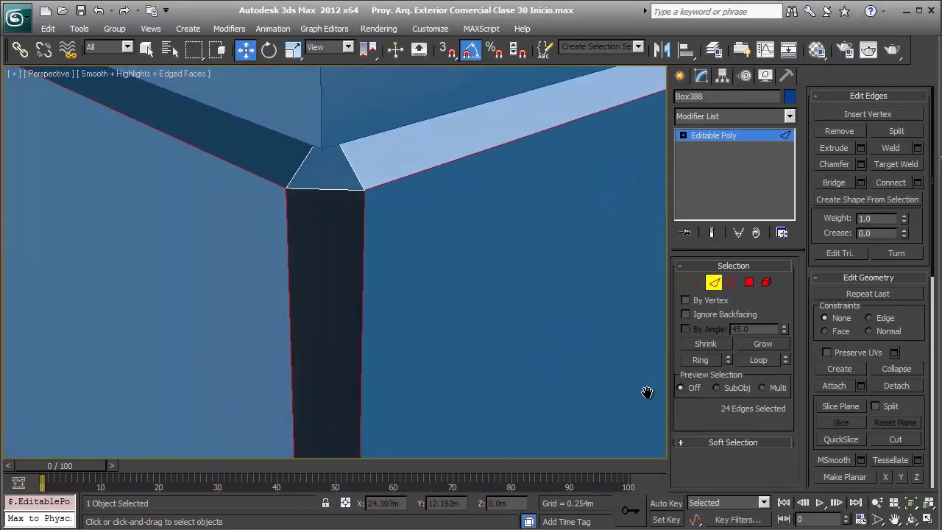
pyautogui.press('F4')
pyautogui.scroll(-5, 646, 392)
pyautogui.scroll(5, 650, 400)
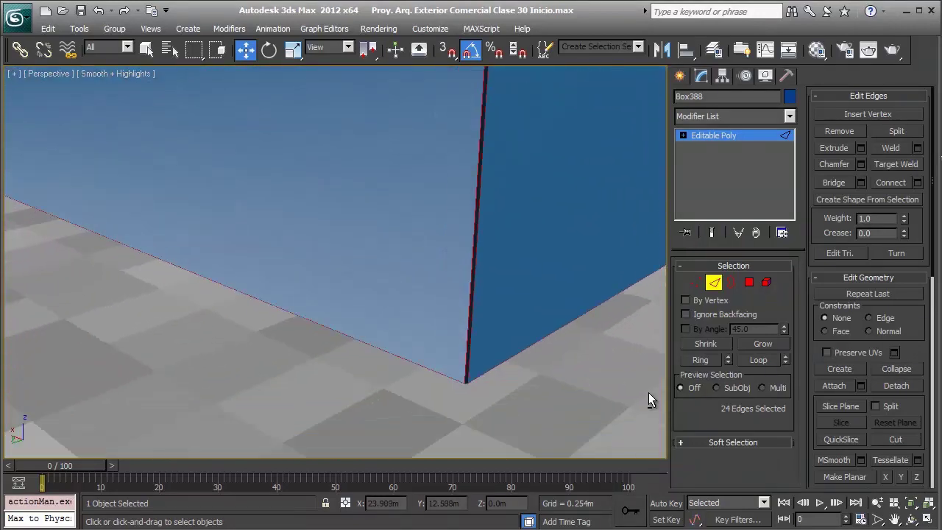
pyautogui.scroll(1, 649, 400)
pyautogui.click(649, 399)
# Zoom back out and select the Box389 top slab.
pyautogui.scroll(3, 649, 399)
pyautogui.scroll(3, 649, 399)
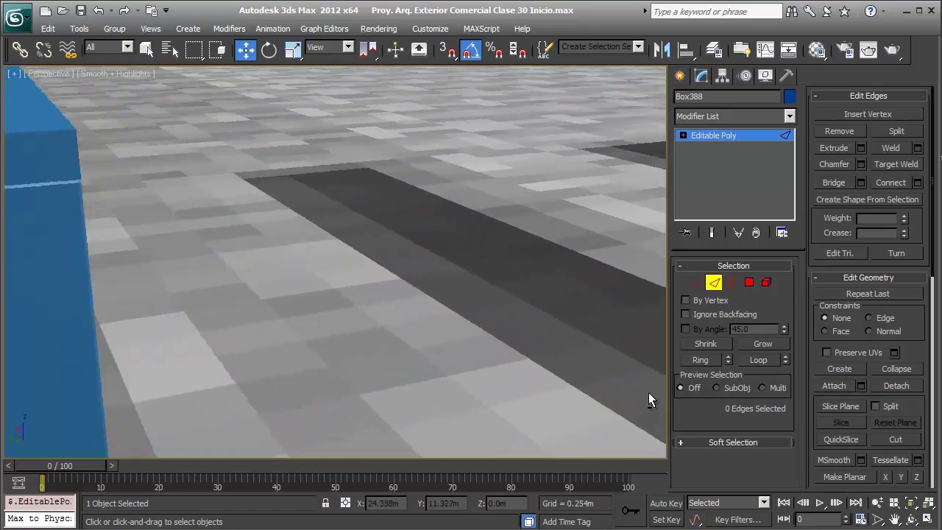
pyautogui.scroll(-1, 649, 400)
pyautogui.scroll(-2, 649, 399)
pyautogui.scroll(-1, 649, 400)
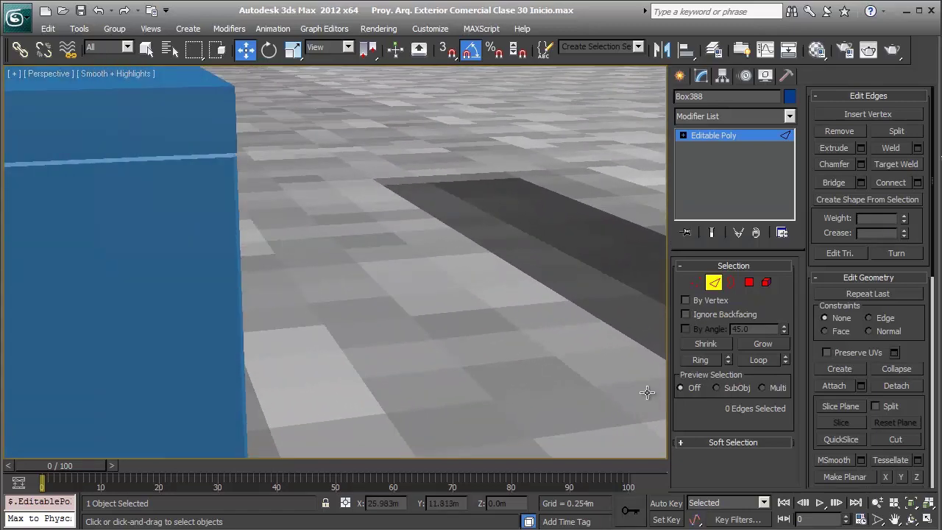
pyautogui.scroll(-1, 647, 392)
pyautogui.scroll(-2, 648, 394)
pyautogui.scroll(-1, 650, 399)
pyautogui.scroll(-1, 649, 400)
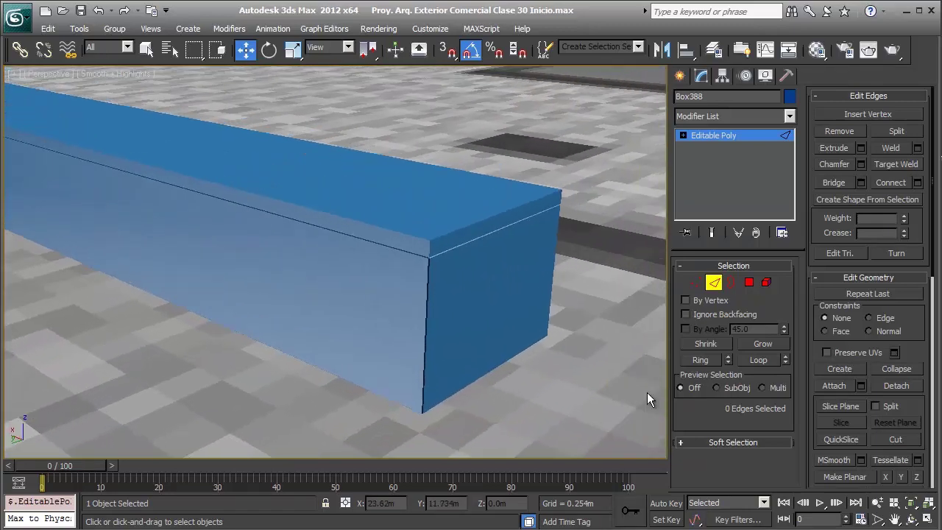
pyautogui.click(647, 393)
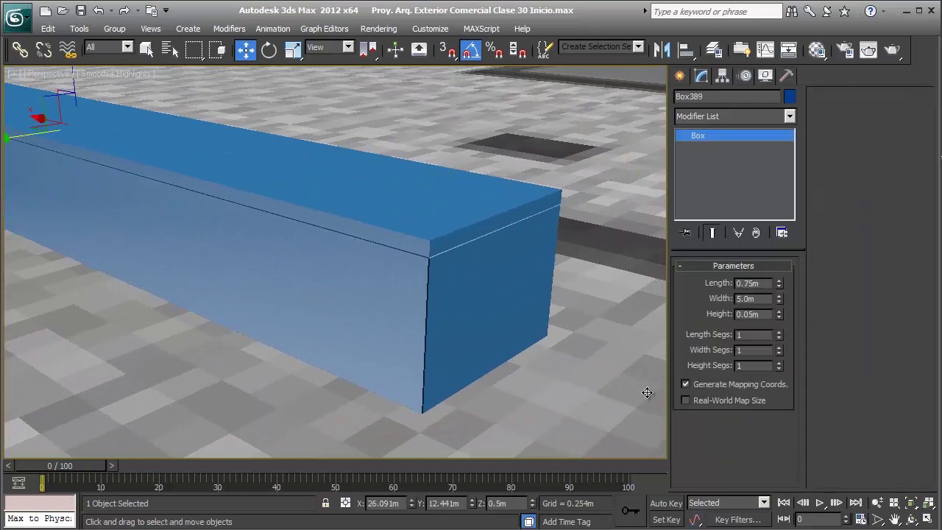
# Show edged faces, check the slab against the wooden bench photo, and reframe it.
pyautogui.press('F4')
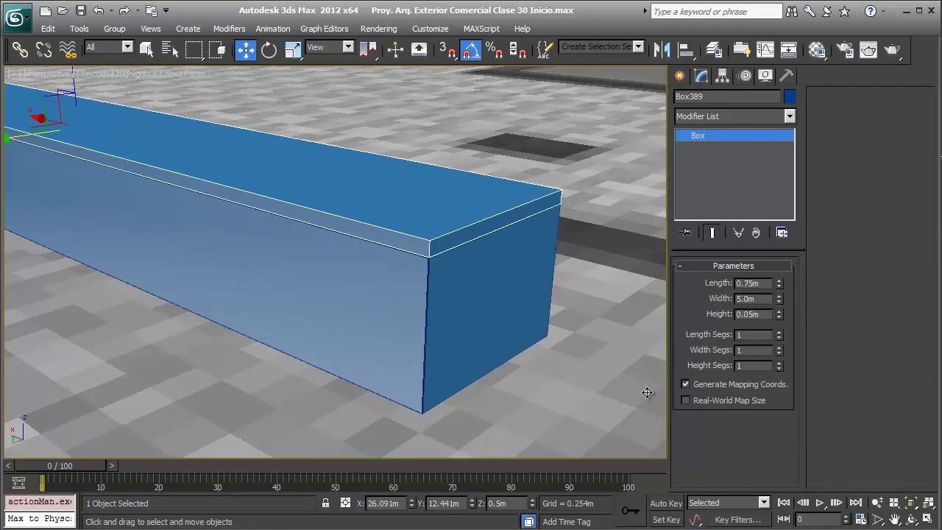
pyautogui.hotkey('alt', 'Tab')
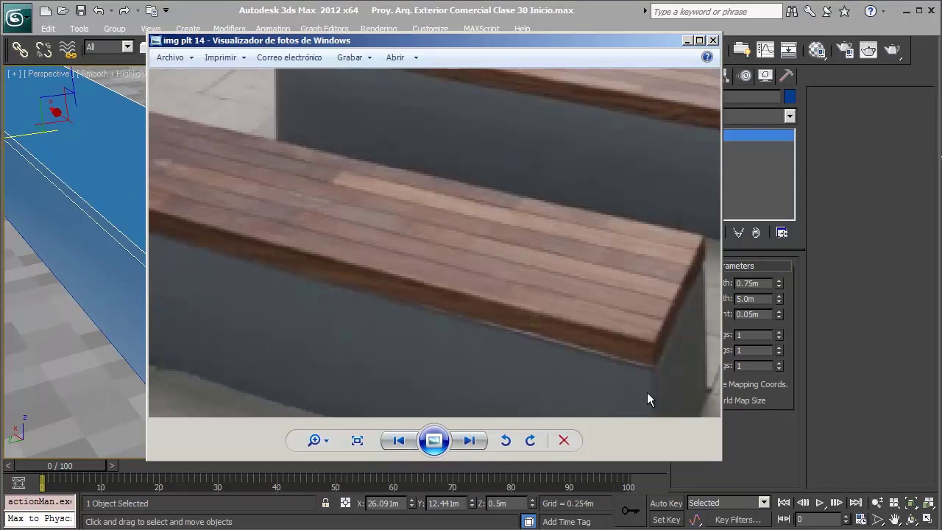
pyautogui.hotkey('alt', 'Tab')
pyautogui.scroll(3, 646, 393)
pyautogui.hotkey('shift', 'z')
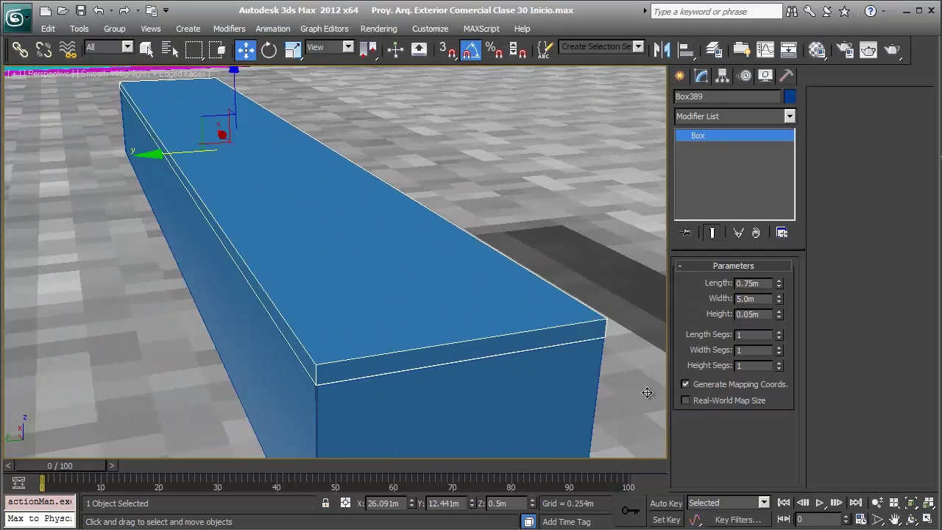
pyautogui.hotkey('shift', 'z')
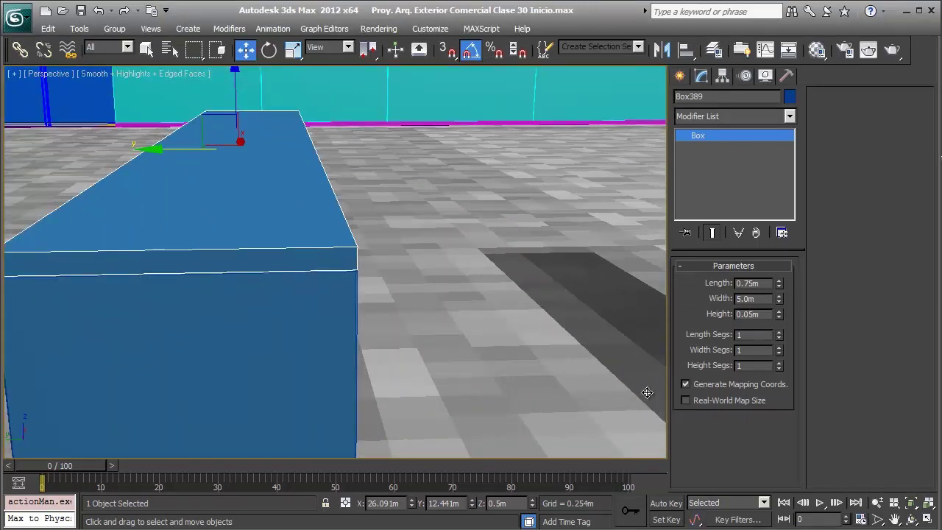
pyautogui.hotkey('shift', 'z')
pyautogui.hotkey('shift', 'z')
pyautogui.hotkey('shift', 'z')
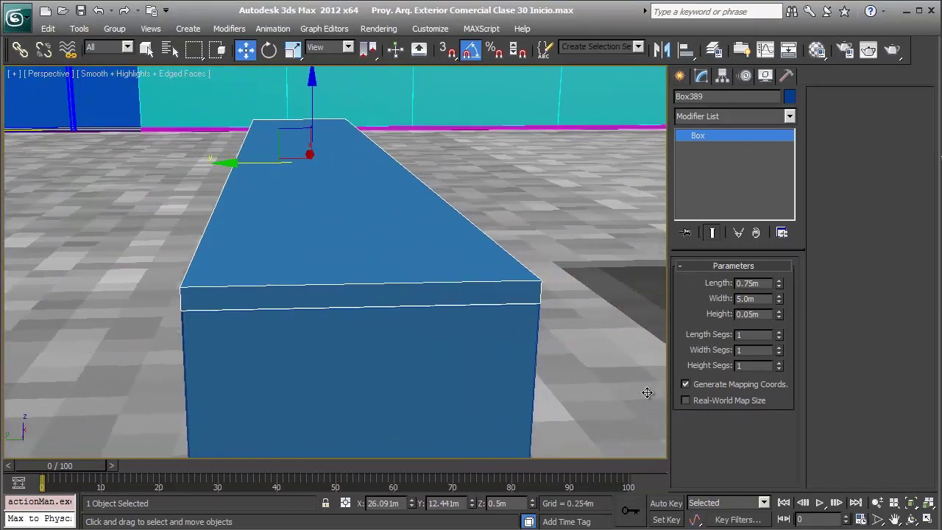
# Convert the slab to Editable Poly and select its four long edges at Edge level.
pyautogui.rightClick(646, 393)
pyautogui.click(567, 379)
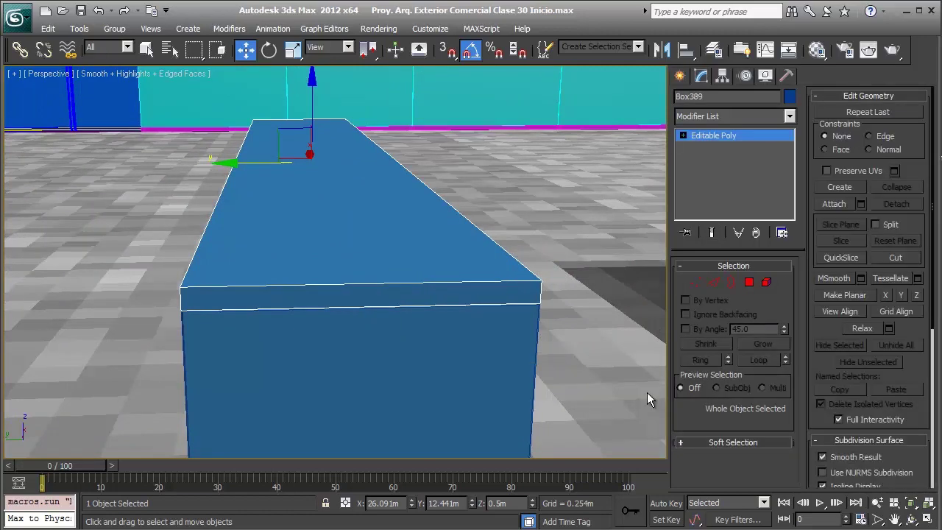
pyautogui.press('2')
pyautogui.press('F3')
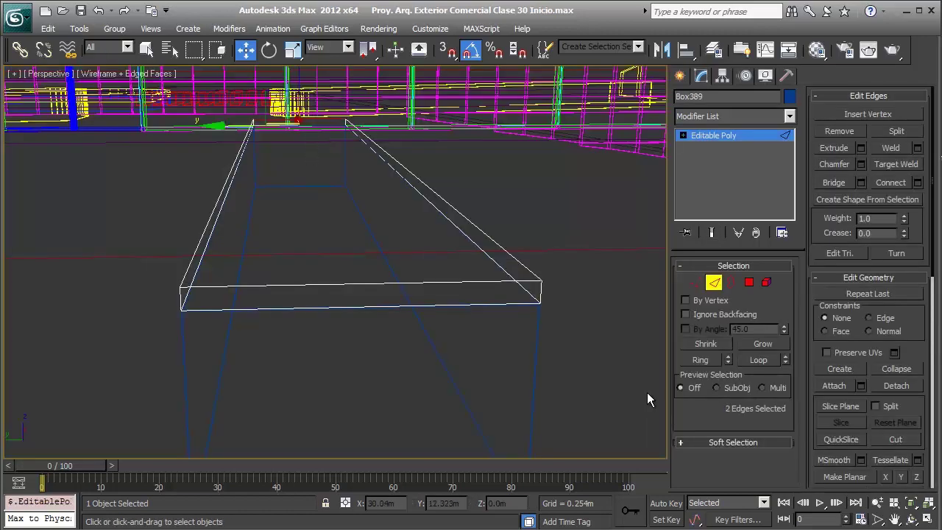
pyautogui.hotkey('alt', 'r')
pyautogui.press('F3')
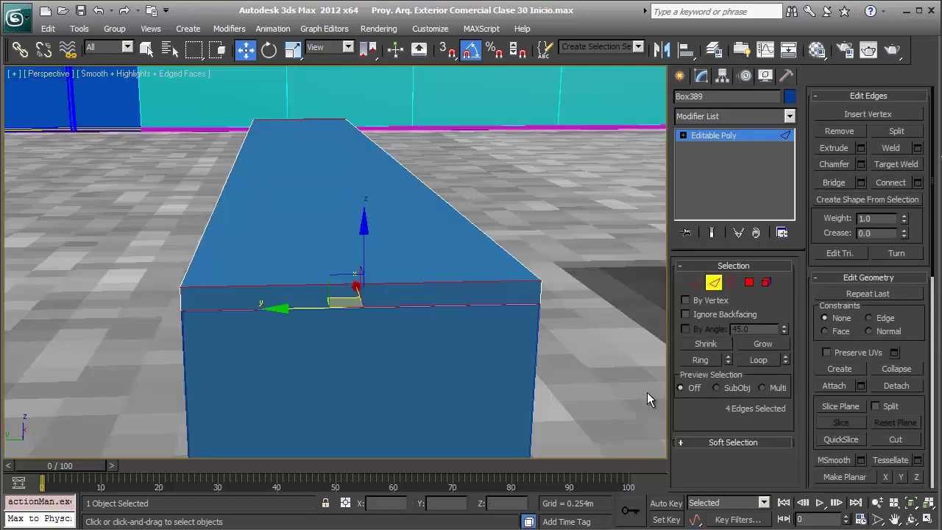
# Connect the long edges with 5 segments to create the plank dividing lines.
pyautogui.hotkey('ctrl', 'shift', 'e')
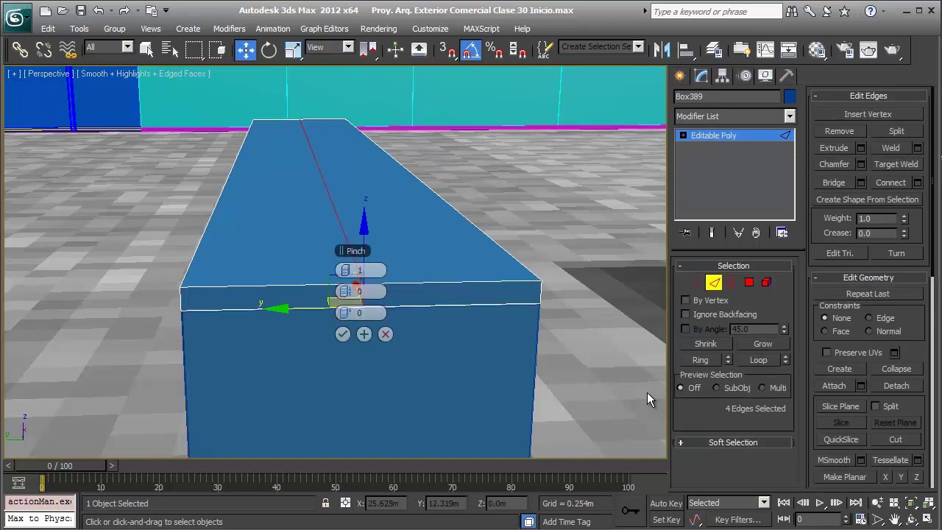
pyautogui.write('5')
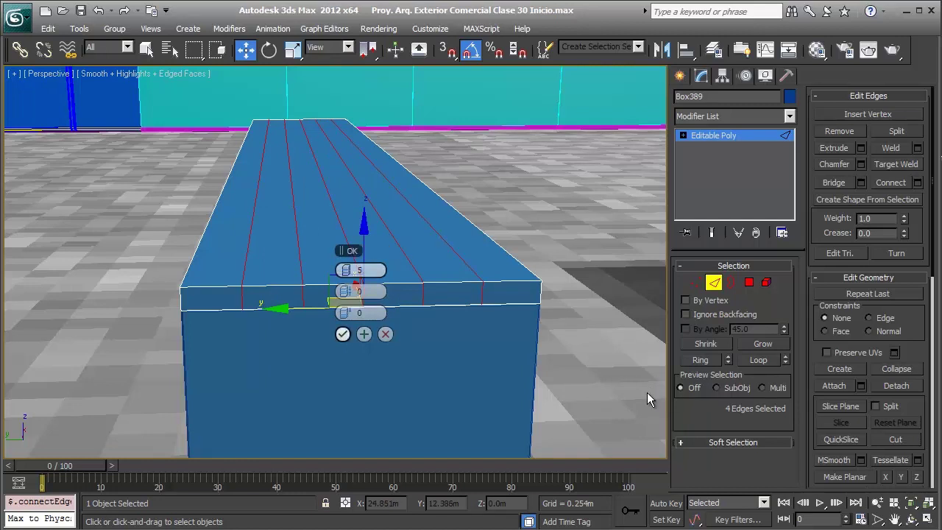
pyautogui.press('Return')
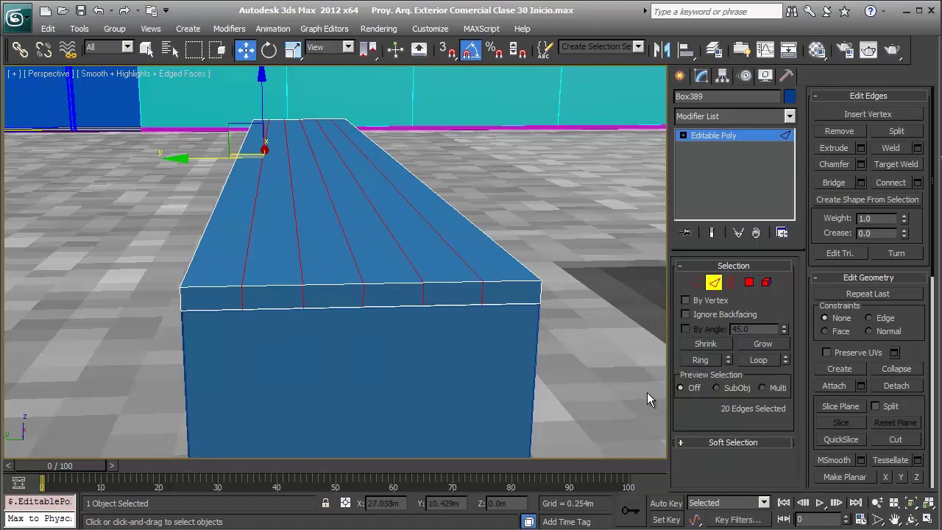
# Chamfer the dividing edges, keeping 0.001m amount and 1 segment.
pyautogui.hotkey('ctrl', 'shift', 'c')
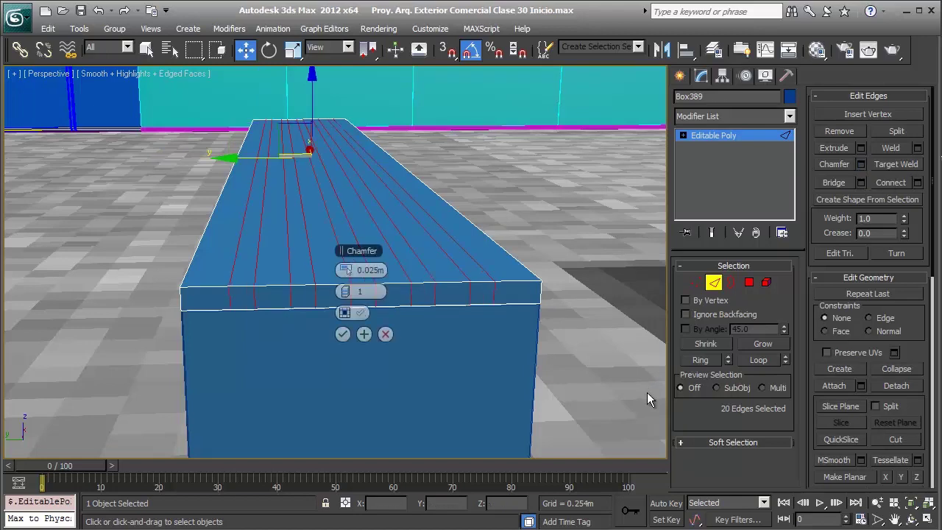
pyautogui.moveTo(648, 395); pyautogui.dragTo(646, 393, button='middle')
pyautogui.scroll(4, 646, 392)
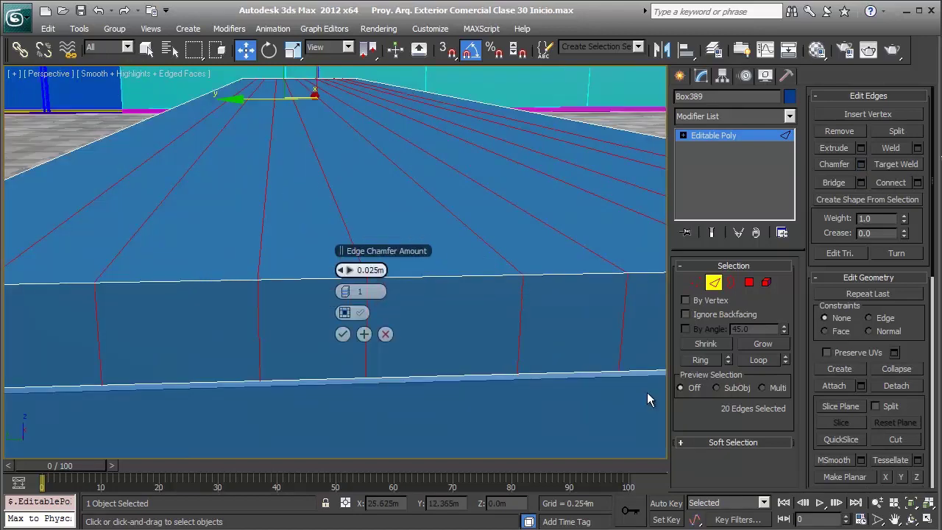
pyautogui.scroll(-2, 647, 399)
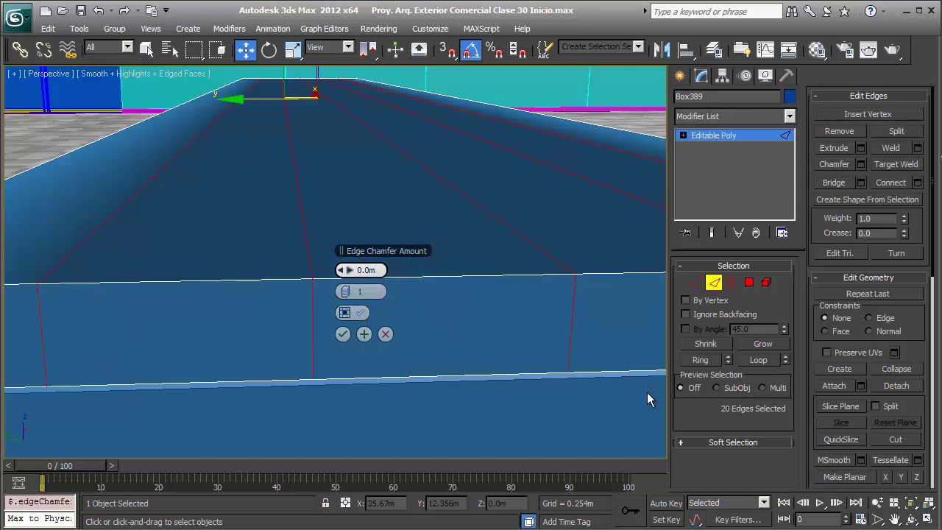
pyautogui.scroll(1, 647, 399)
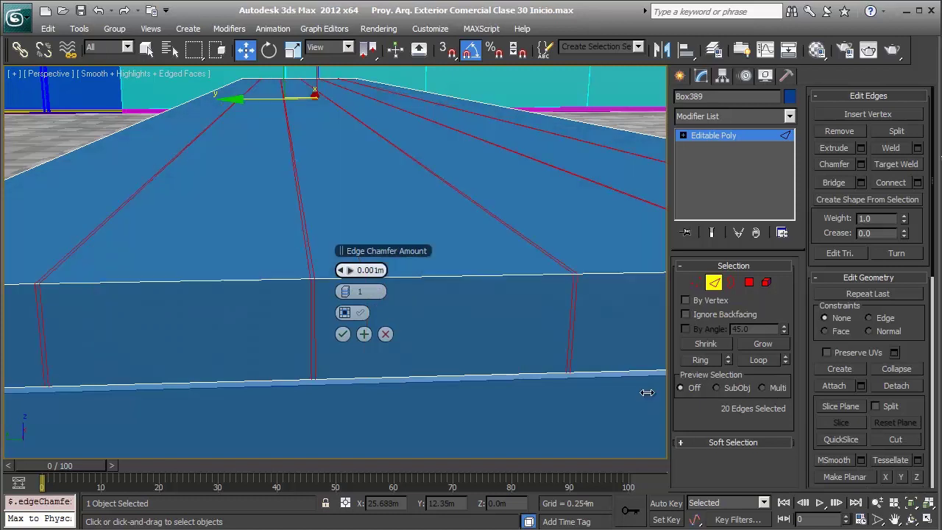
pyautogui.press('Tab')
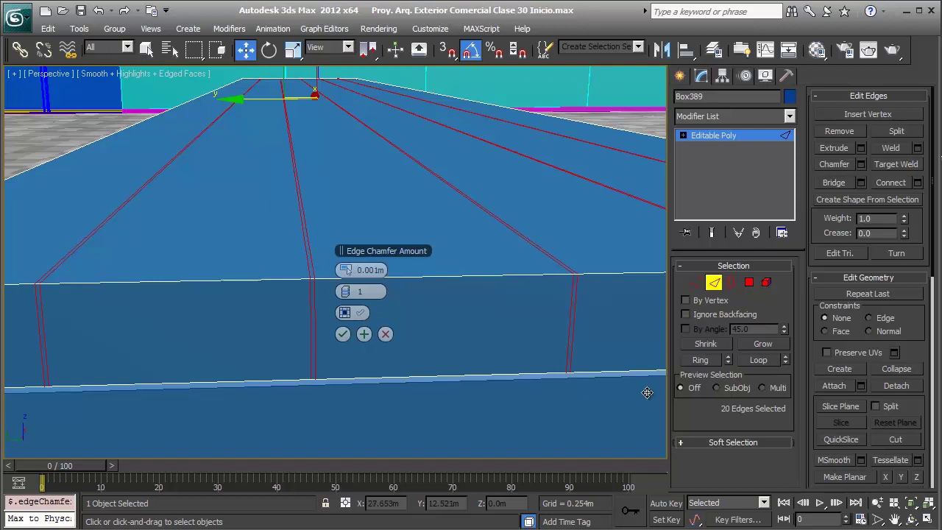
pyautogui.press('Tab')
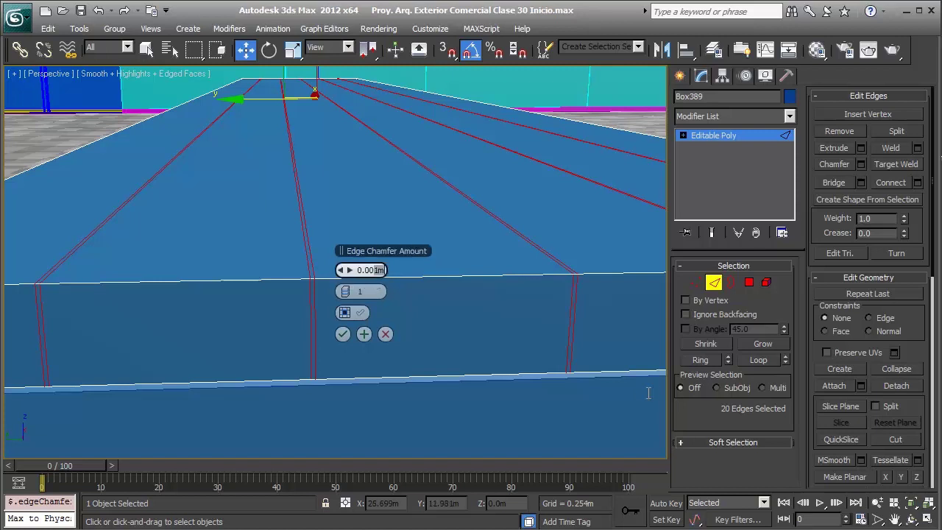
pyautogui.press('Tab')
pyautogui.press('Tab')
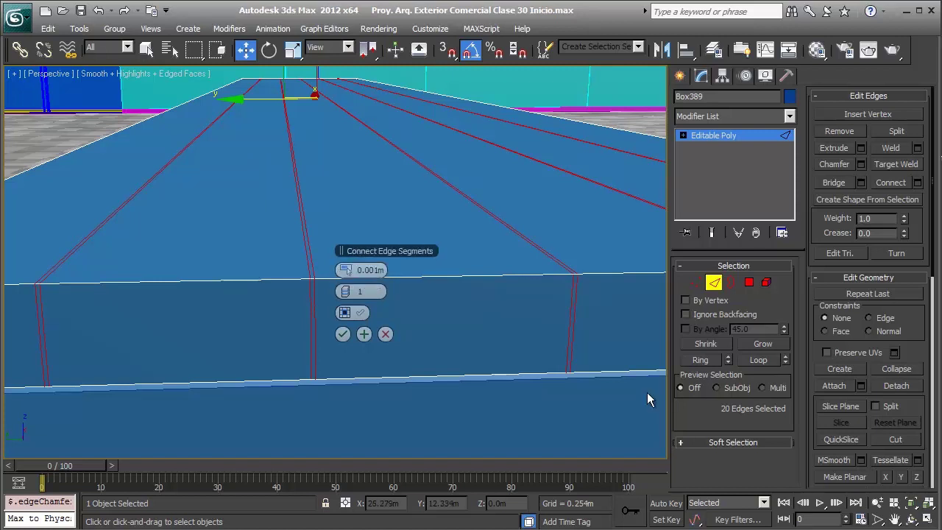
pyautogui.press('Tab')
pyautogui.press('Tab')
pyautogui.hotkey('shift', 'Tab')
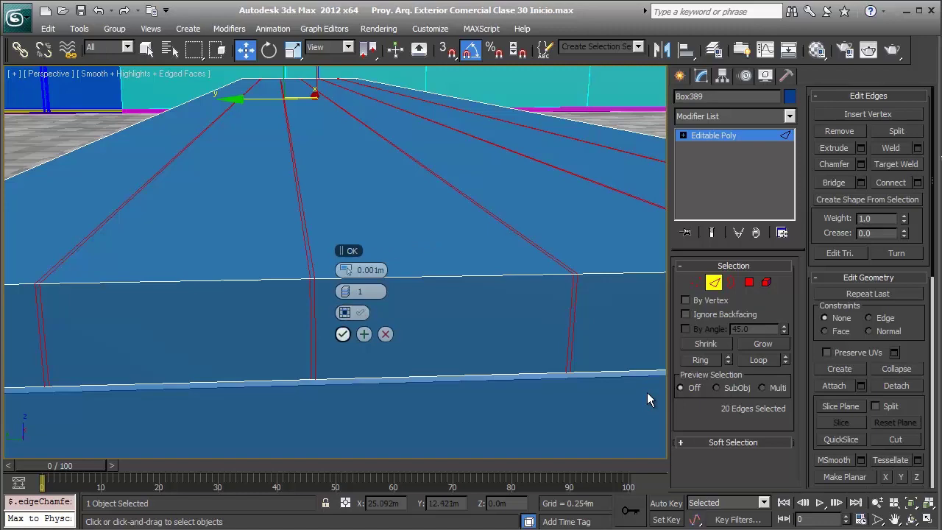
# Enable Open Chamfer and apply so each dividing line becomes a narrow double groove.
pyautogui.moveTo(648, 398); pyautogui.dragTo(647, 393, button='middle')
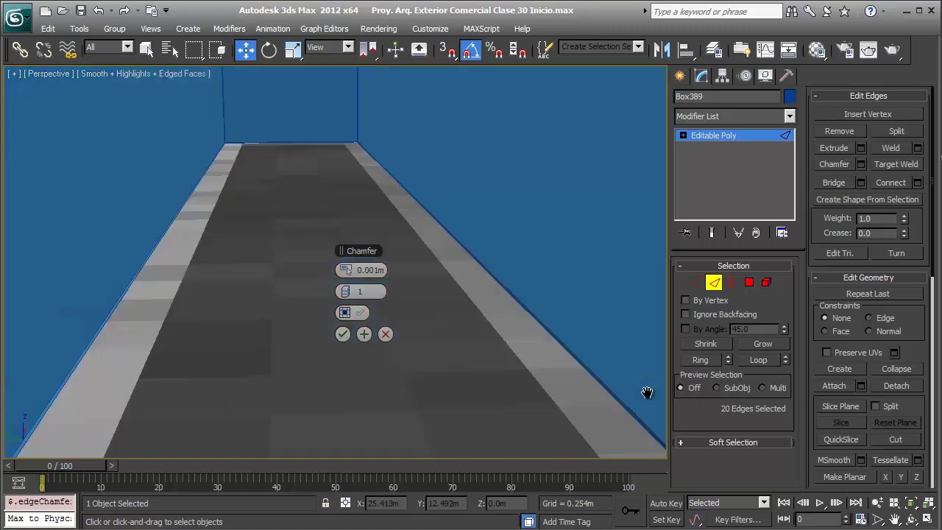
pyautogui.scroll(-3, 647, 392)
pyautogui.scroll(-2, 647, 392)
pyautogui.scroll(-1, 647, 392)
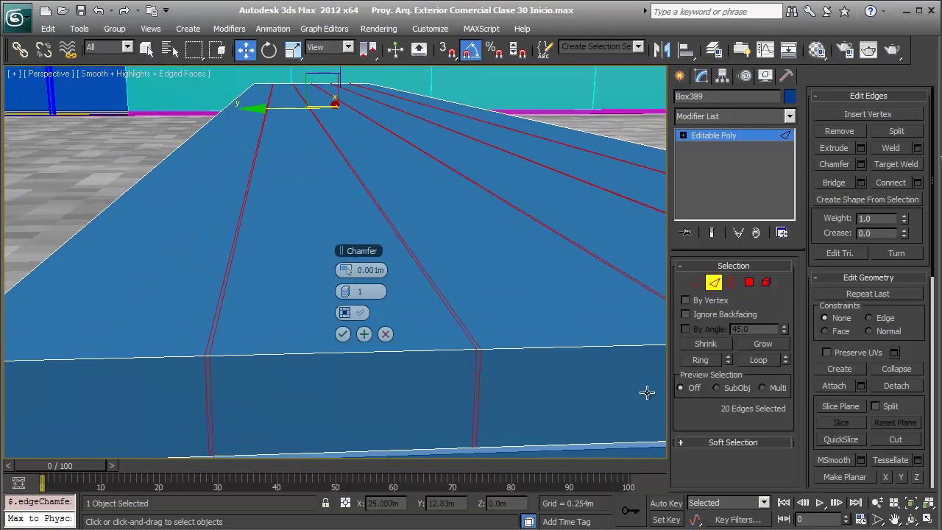
pyautogui.press('o')
pyautogui.press('o')
pyautogui.scroll(2, 647, 393)
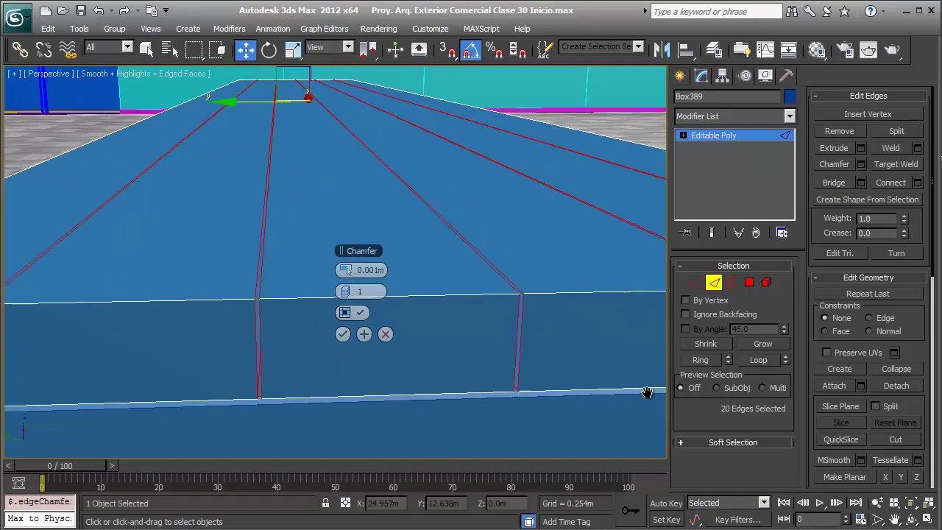
pyautogui.scroll(1, 647, 392)
pyautogui.moveTo(647, 392); pyautogui.dragTo(647, 392, button='middle')
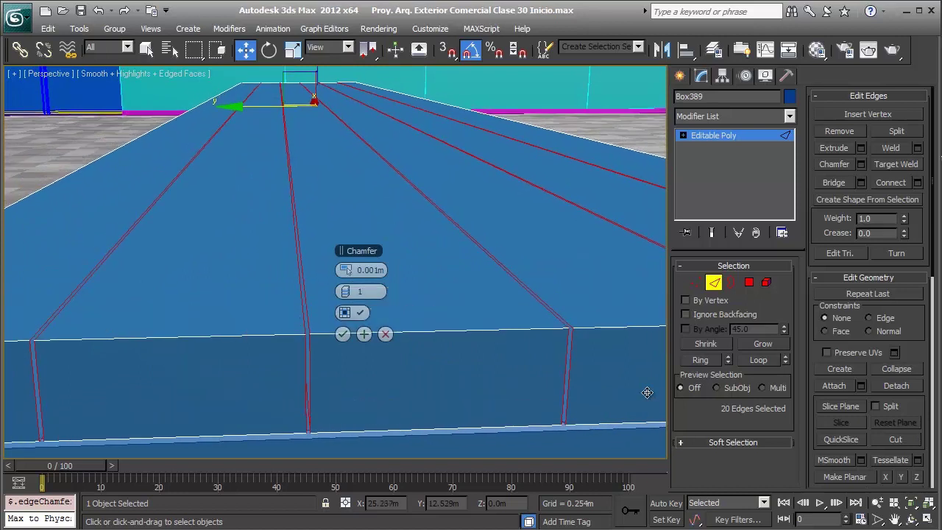
pyautogui.press('o')
pyautogui.press('o')
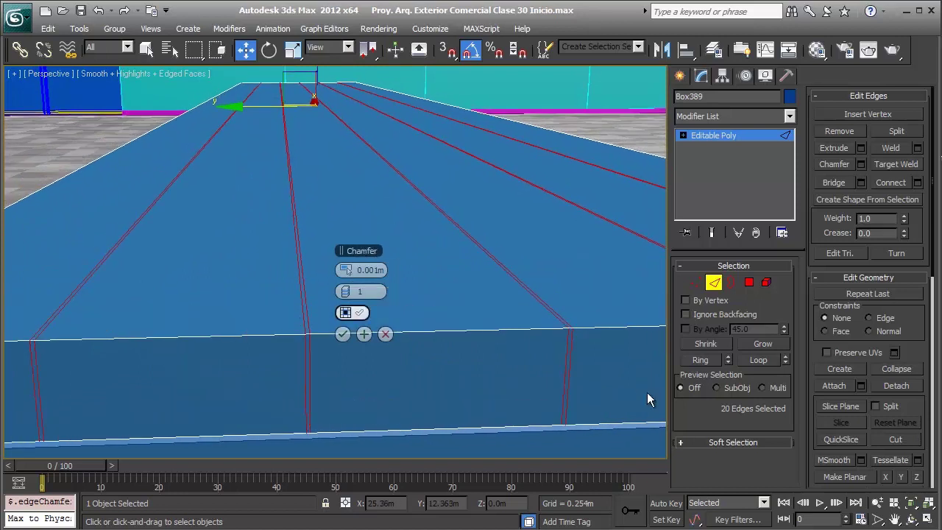
pyautogui.press('Return')
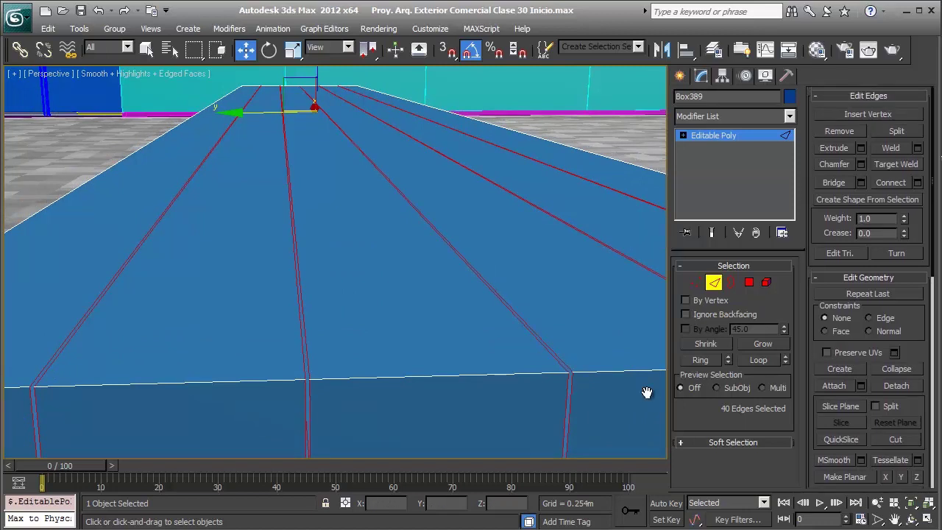
# At Polygon level, test-raise the plank strip above the box top and inspect it.
pyautogui.press('3')
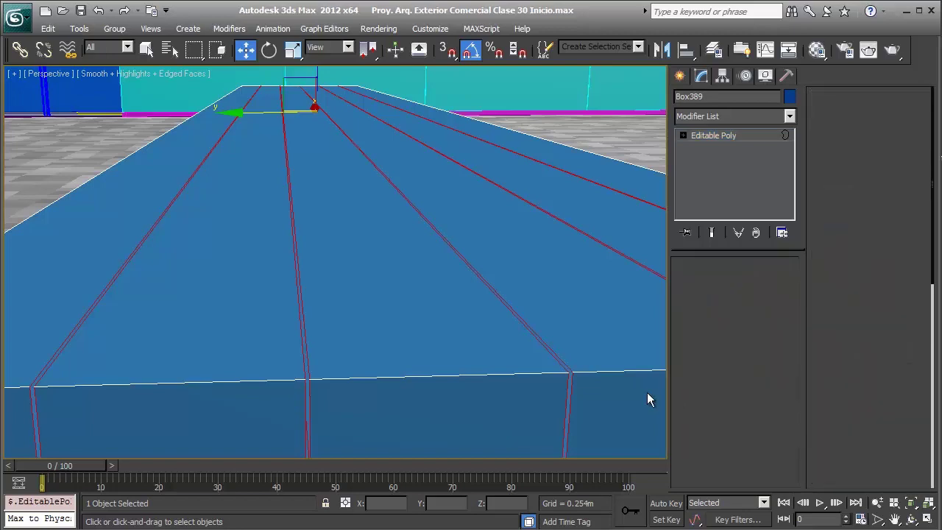
pyautogui.press('z')
pyautogui.press('z')
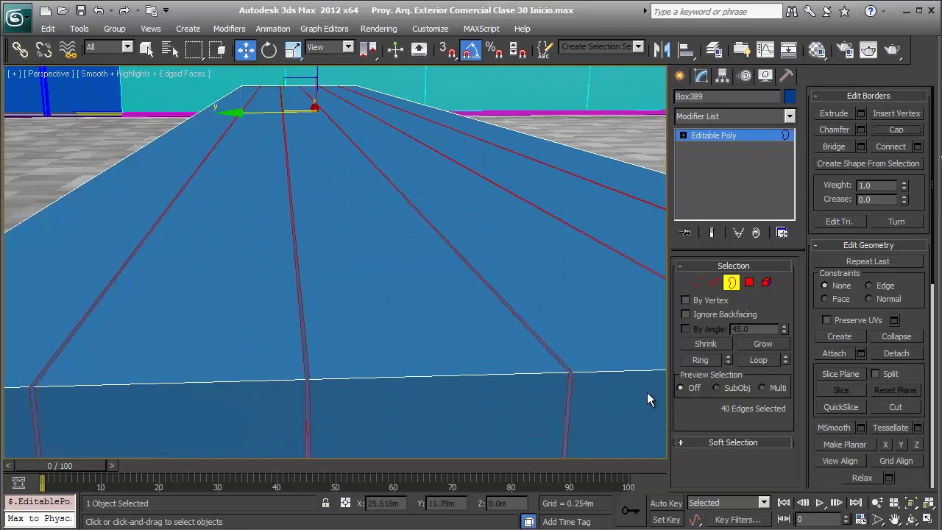
pyautogui.press('z')
pyautogui.press('4')
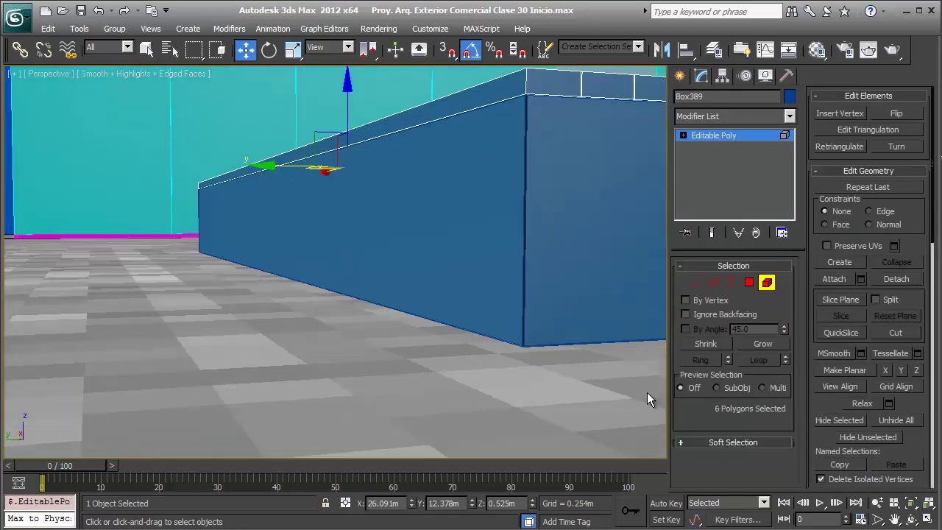
pyautogui.keyDown('alt'); pyautogui.moveTo(647, 393); pyautogui.dragTo(647, 392, button='middle'); pyautogui.keyUp('alt')
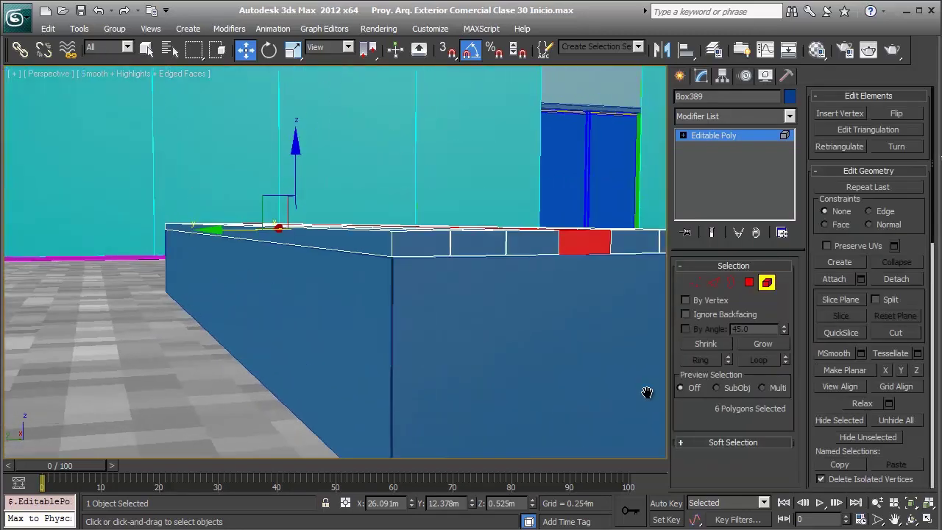
pyautogui.moveTo(647, 393); pyautogui.dragTo(647, 396)
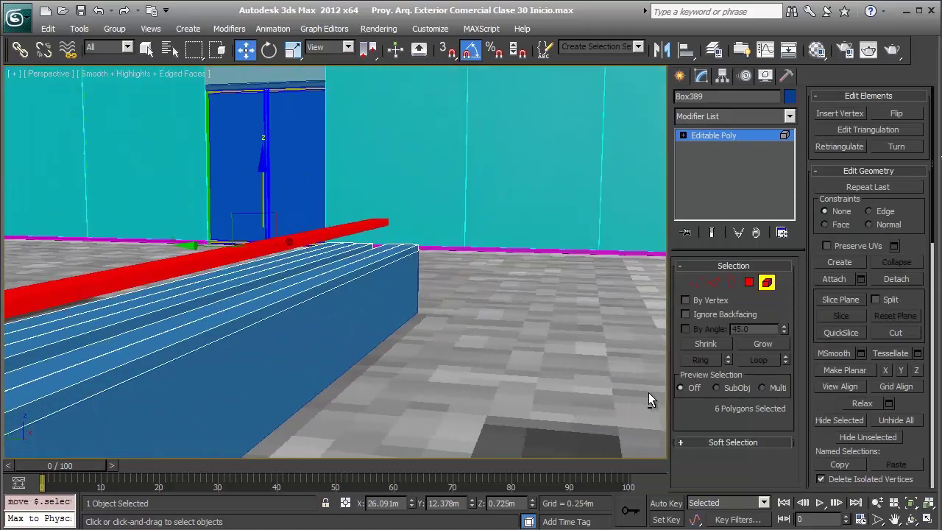
pyautogui.keyDown('alt'); pyautogui.moveTo(647, 396); pyautogui.dragTo(649, 398, button='middle'); pyautogui.keyUp('alt')
# Undo the raise and return to Edge level with the 72 plank edges selected, zoomed in.
pyautogui.hotkey('ctrl', 'z')
pyautogui.hotkey('shift', 'z')
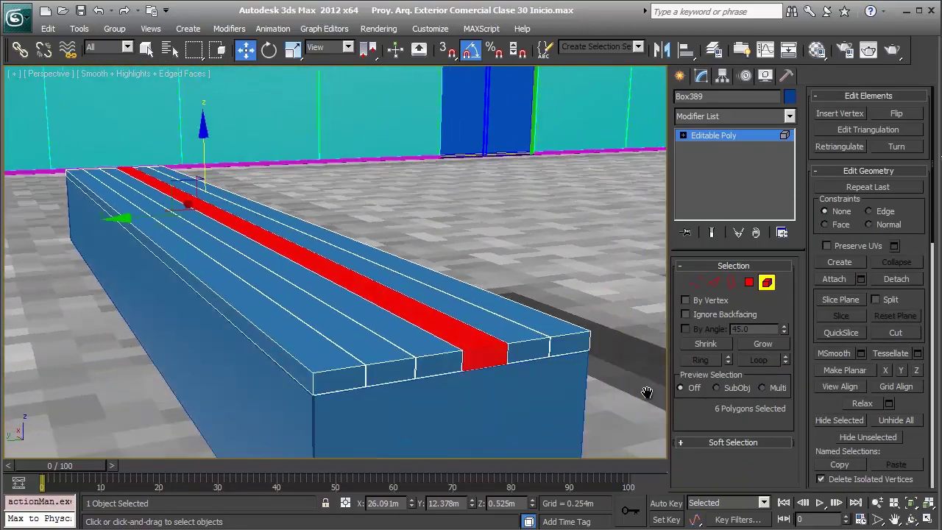
pyautogui.hotkey('shift', 'z')
pyautogui.press('2')
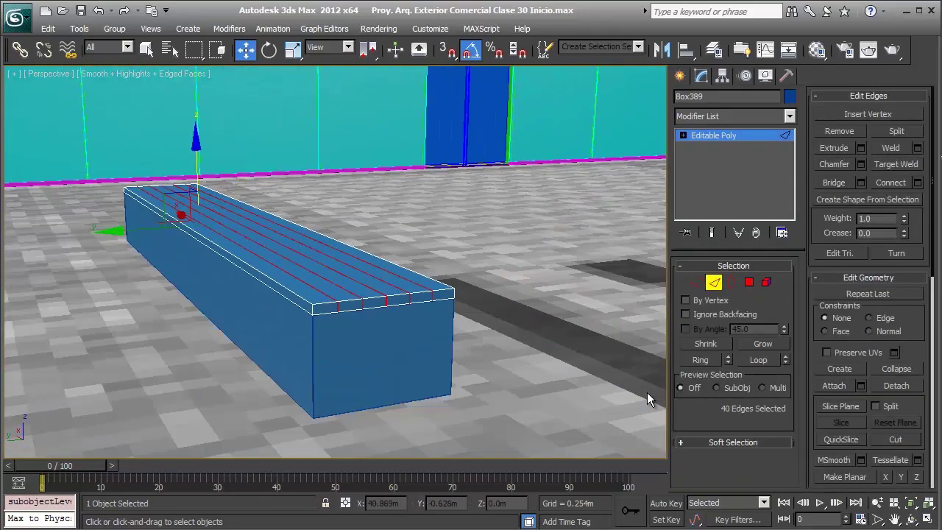
pyautogui.hotkey('shift', 'z')
# Zoom in on the slab corner and check the wooden bench reference photo.
pyautogui.hotkey('shift', 'z')
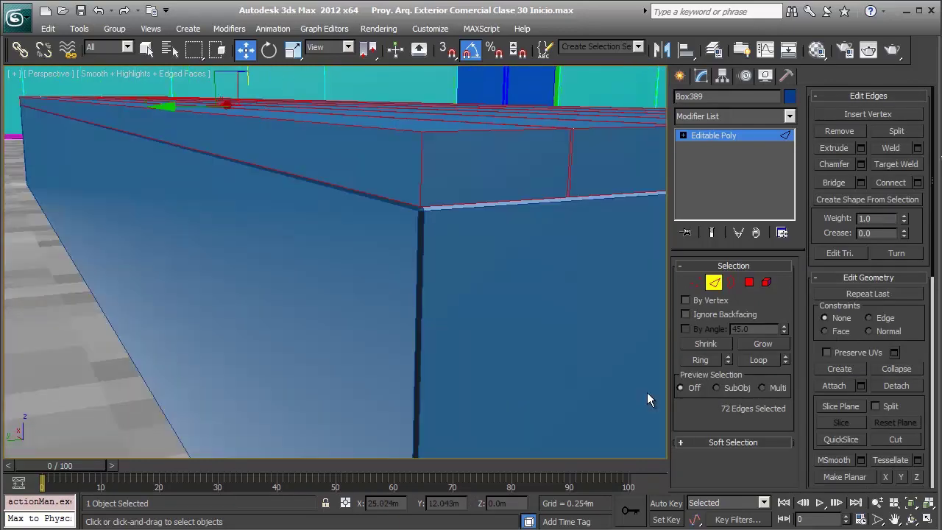
pyautogui.hotkey('shift', 'z')
pyautogui.hotkey('shift', 'z')
pyautogui.hotkey('shift', 'z')
pyautogui.hotkey('shift', 'z')
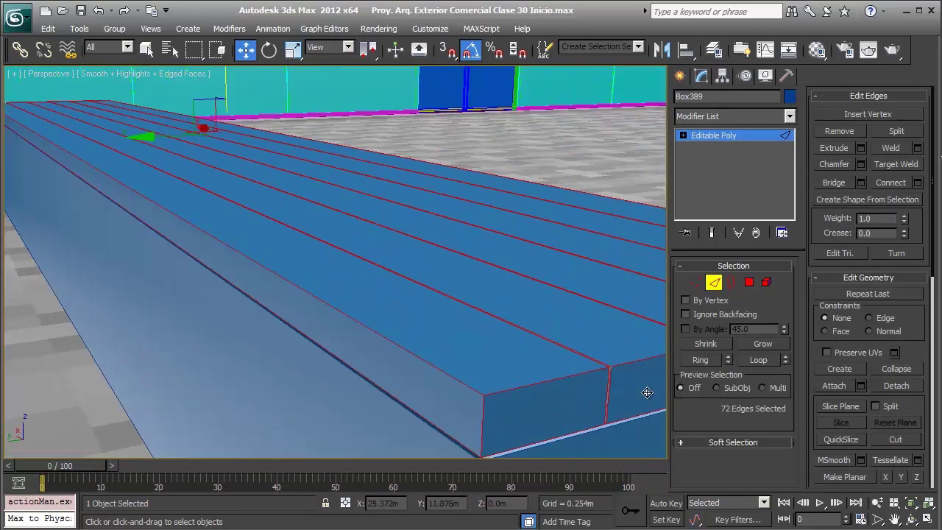
pyautogui.hotkey('shift', 'z')
pyautogui.hotkey('alt', 'Tab')
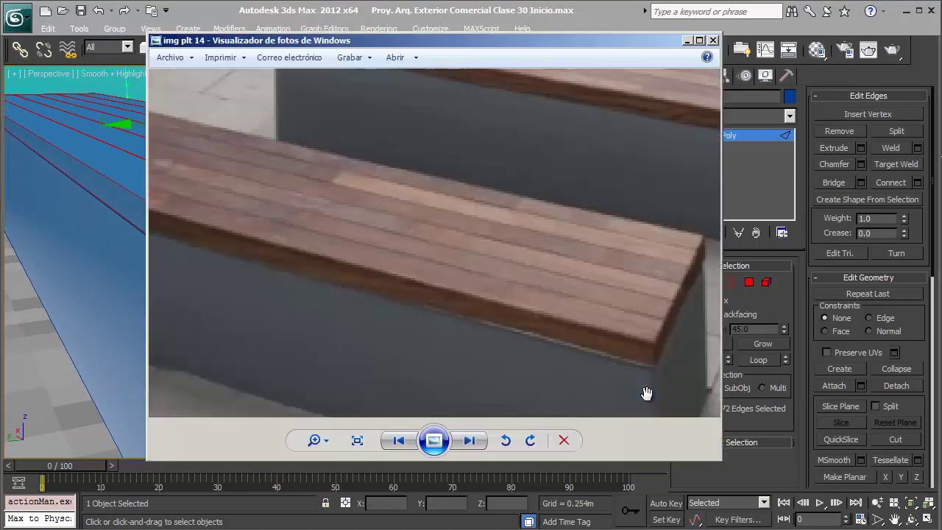
pyautogui.scroll(3, 646, 394)
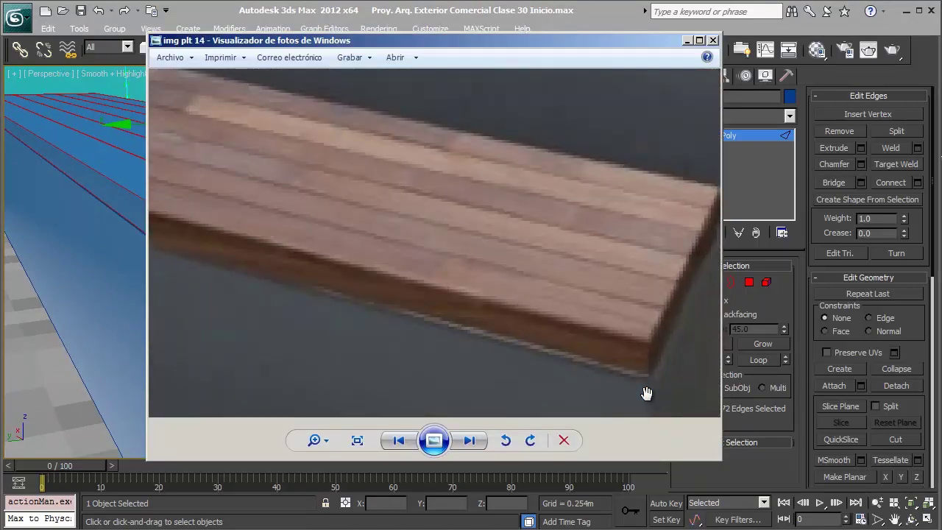
pyautogui.hotkey('alt', 'Tab')
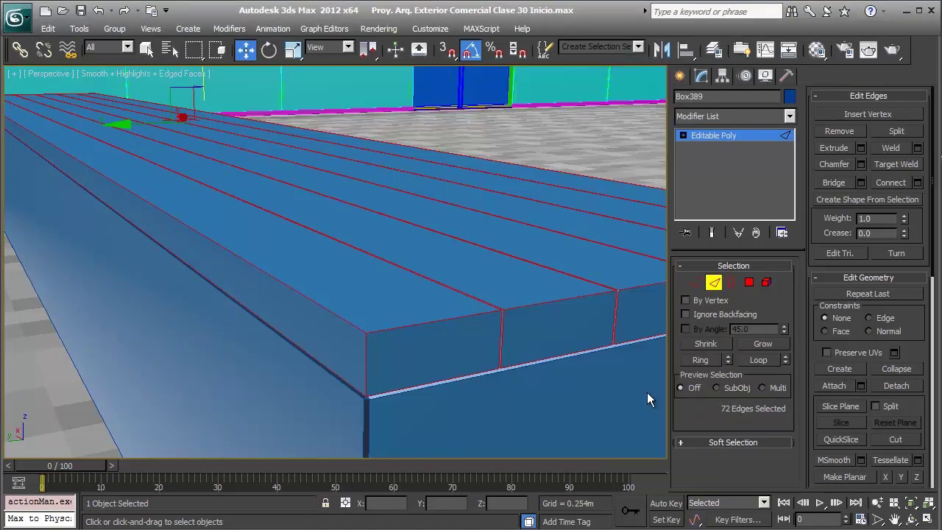
# Chamfer the 72 plank-outline edges by 0.003m.
pyautogui.hotkey('ctrl', 'shift', 'c')
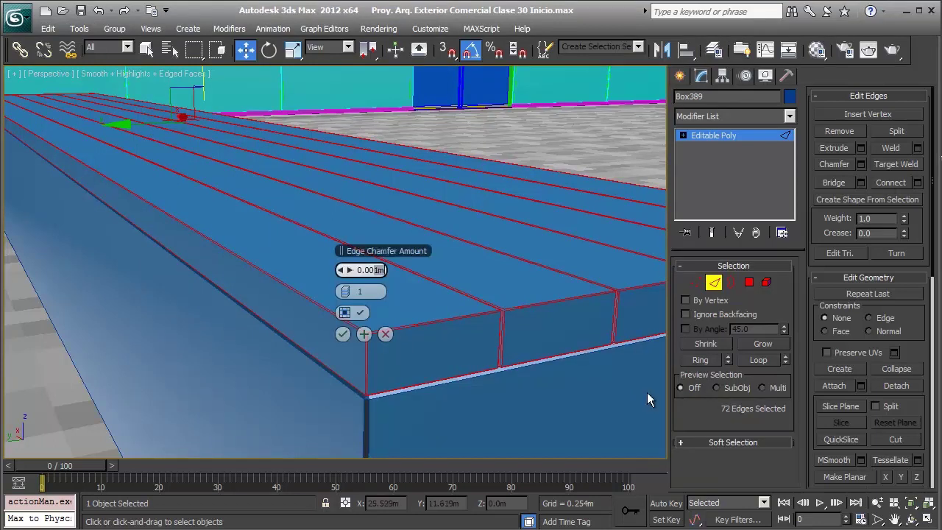
pyautogui.write('3')
pyautogui.press('Return')
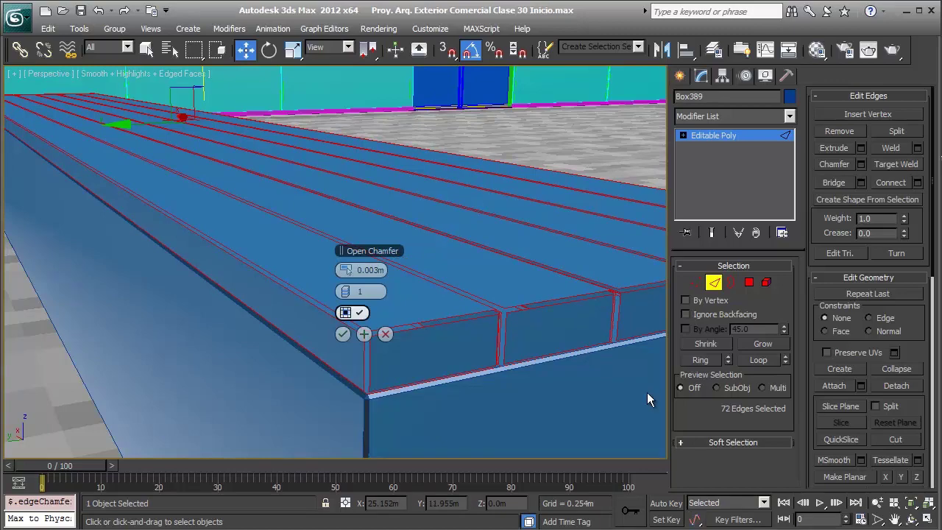
pyautogui.scroll(2, 648, 398)
pyautogui.scroll(2, 649, 400)
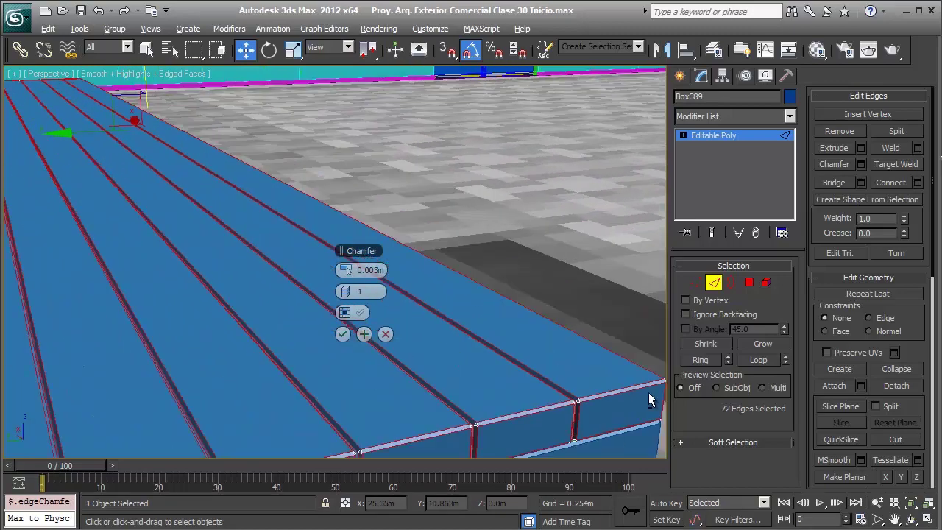
pyautogui.scroll(3, 649, 399)
pyautogui.scroll(1, 647, 394)
pyautogui.scroll(2, 648, 390)
pyautogui.scroll(2, 647, 393)
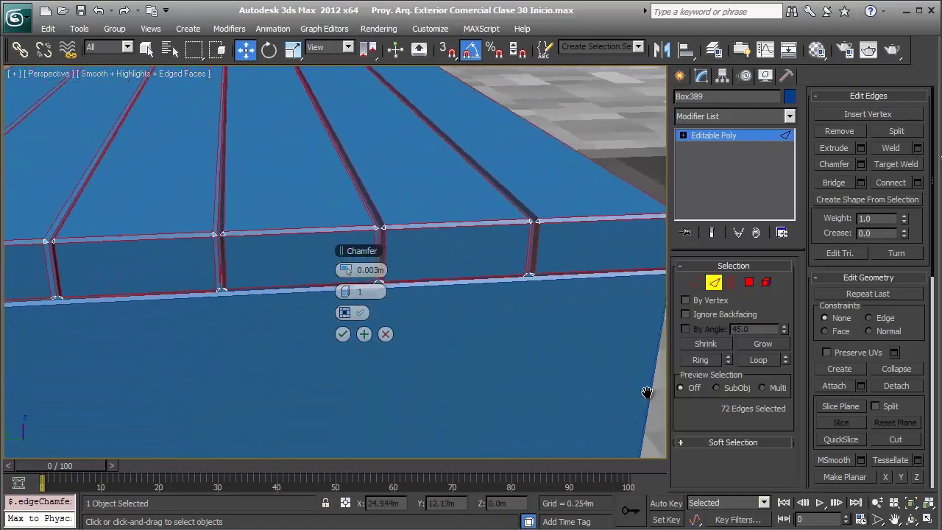
pyautogui.scroll(-2, 646, 392)
pyautogui.scroll(-2, 646, 392)
pyautogui.scroll(-2, 646, 393)
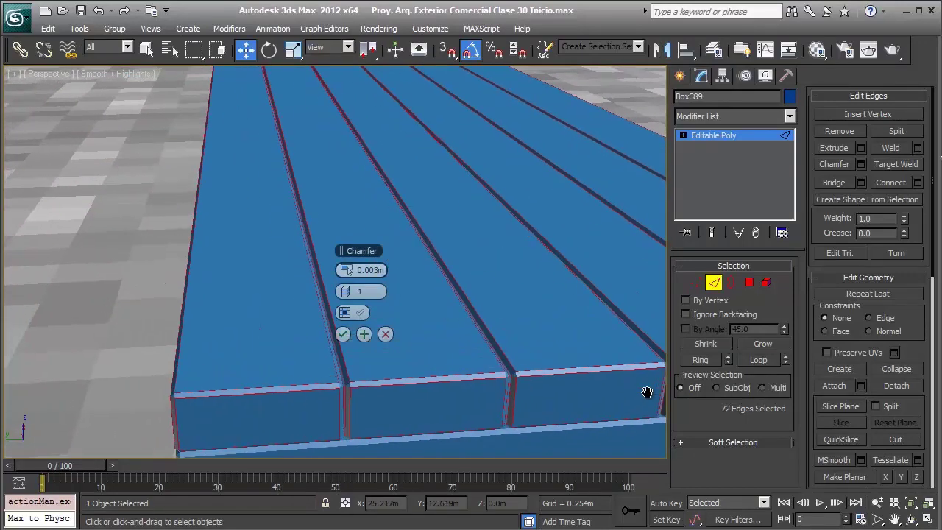
pyautogui.scroll(1, 647, 392)
pyautogui.scroll(1, 647, 397)
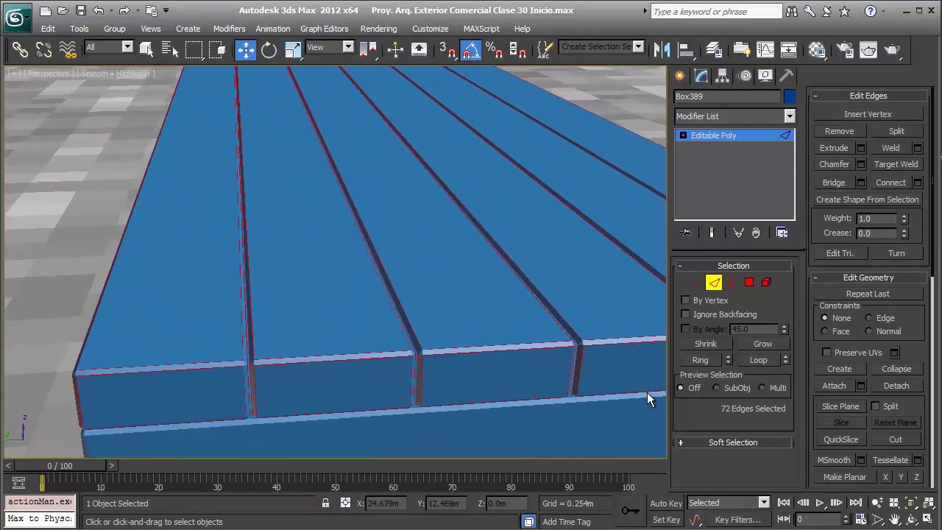
pyautogui.scroll(-4, 648, 398)
# Leave edge editing and select the concrete box body under the slats.
pyautogui.press('2')
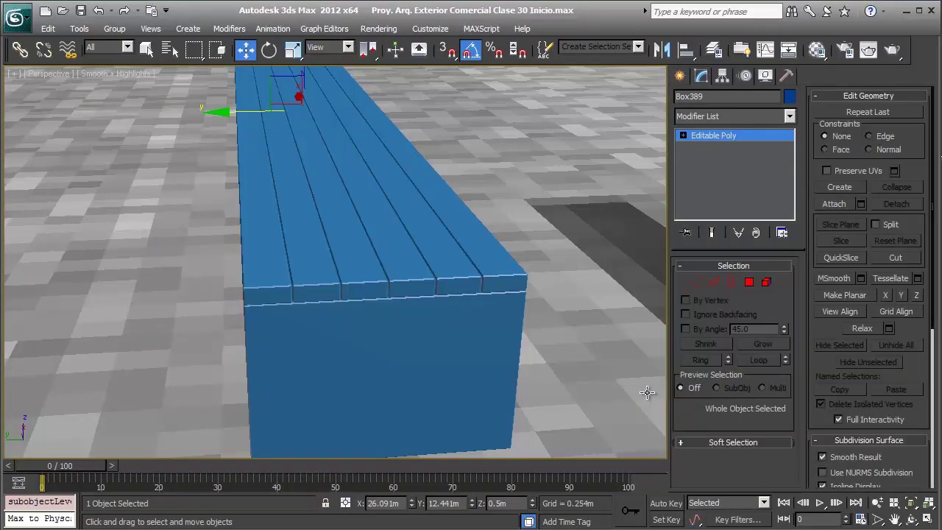
pyautogui.scroll(-2, 648, 393)
pyautogui.scroll(-3, 648, 392)
pyautogui.scroll(-1, 648, 392)
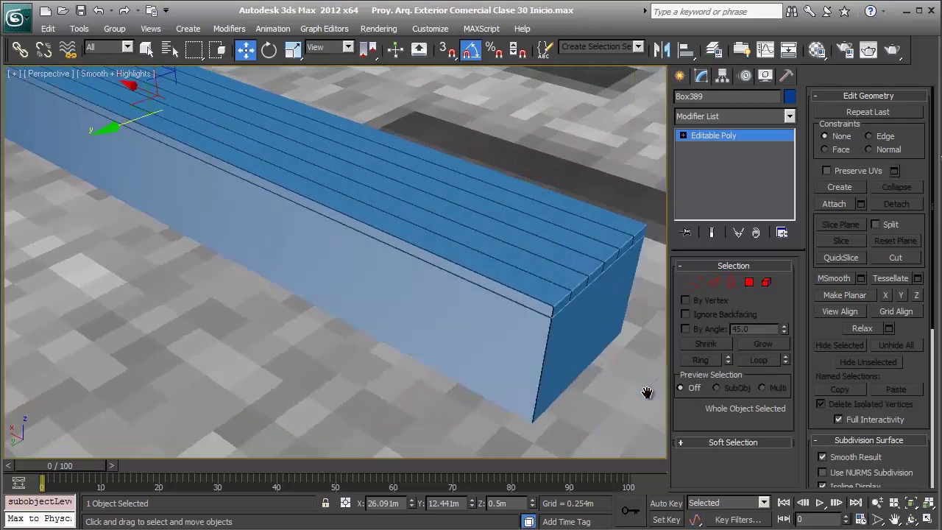
pyautogui.press('F3')
pyautogui.scroll(2, 647, 392)
pyautogui.press('F3')
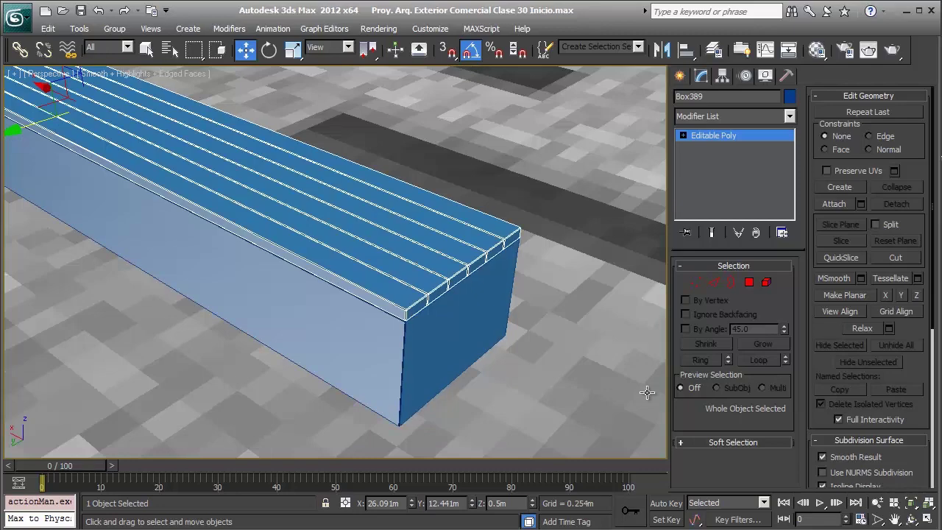
pyautogui.hotkey('ctrl', 'z')
pyautogui.scroll(-3, 647, 393)
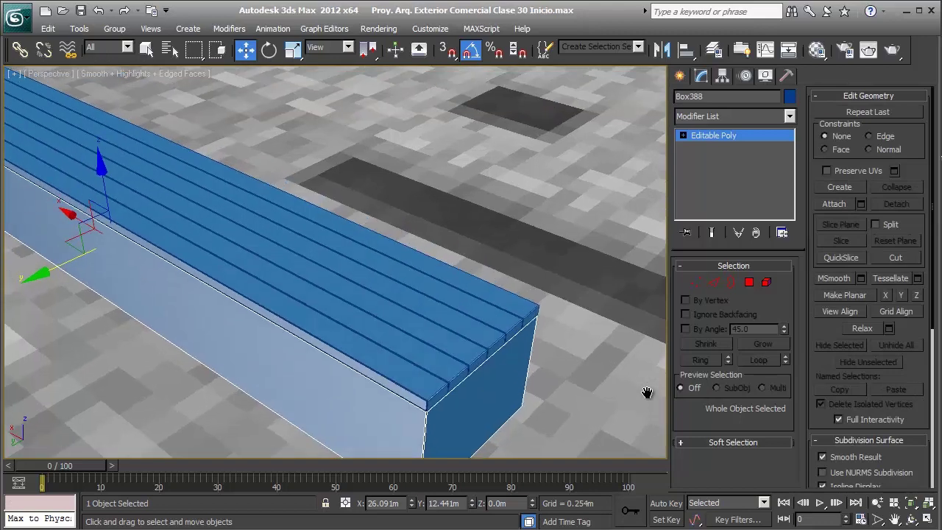
pyautogui.scroll(-3, 647, 393)
# Convert Box388 to Editable Poly, attach the plank slab, and bring up the reference photo.
pyautogui.rightClick(647, 394)
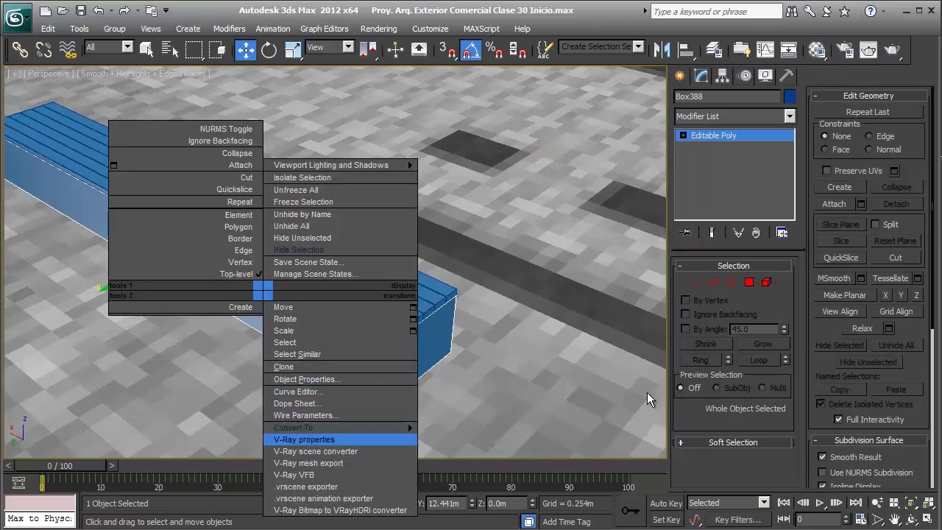
pyautogui.moveTo(340, 428)
pyautogui.click(471, 439)
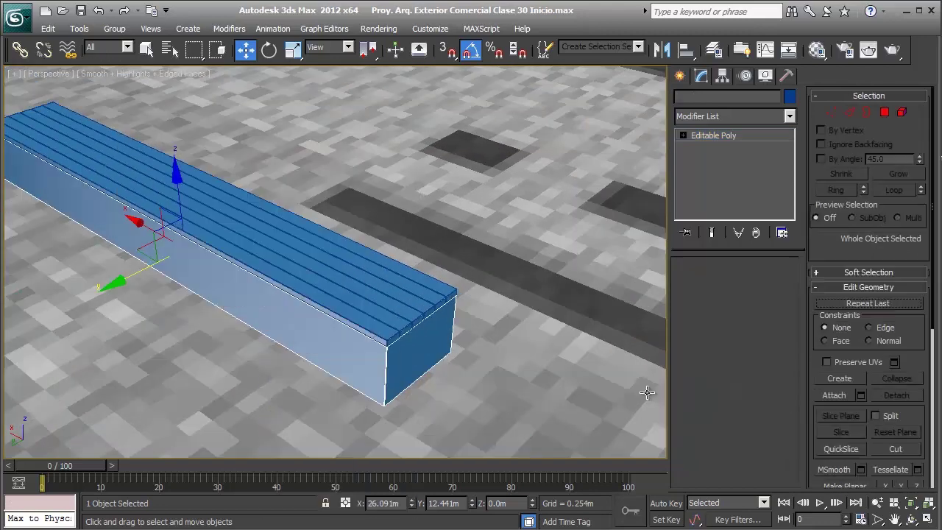
pyautogui.rightClick(346, 221)
pyautogui.click(317, 106)
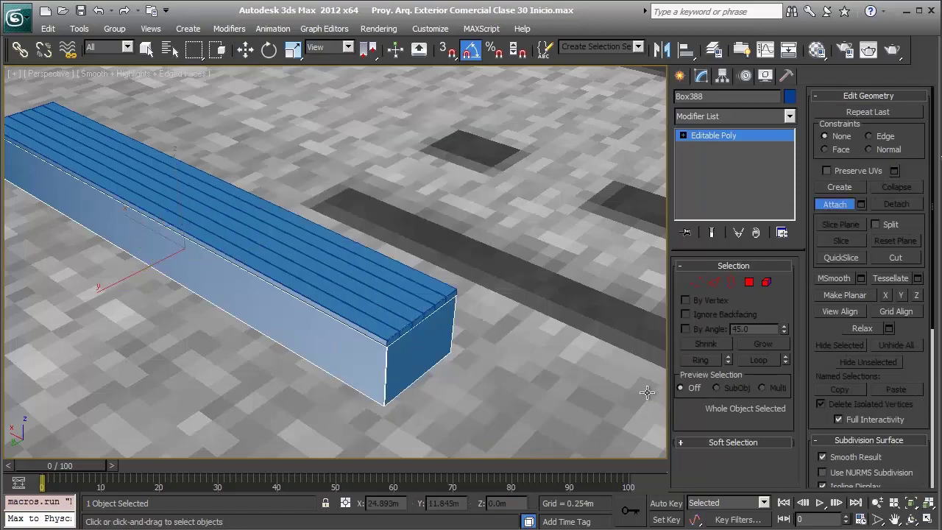
pyautogui.press('w')
pyautogui.keyDown('alt'); pyautogui.moveTo(647, 393); pyautogui.dragTo(647, 392, button='middle'); pyautogui.keyUp('alt')
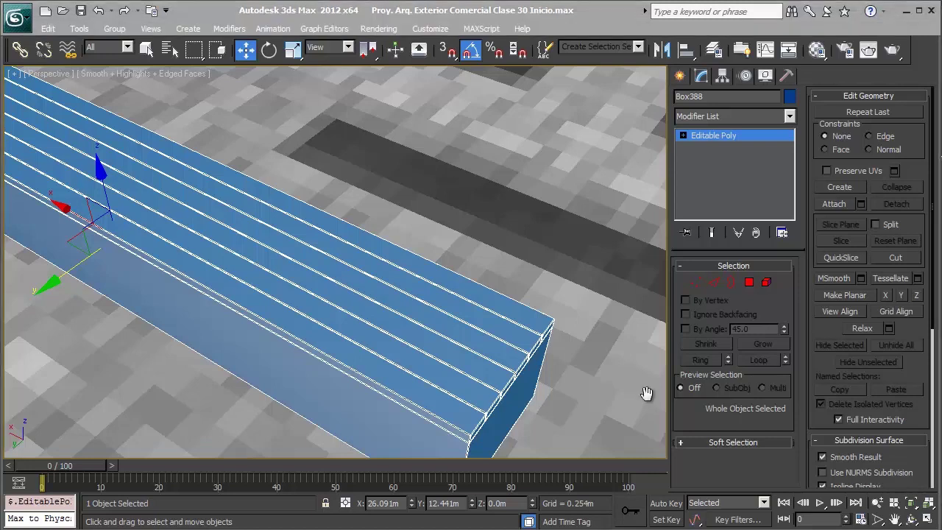
pyautogui.hotkey('alt', 'Tab')
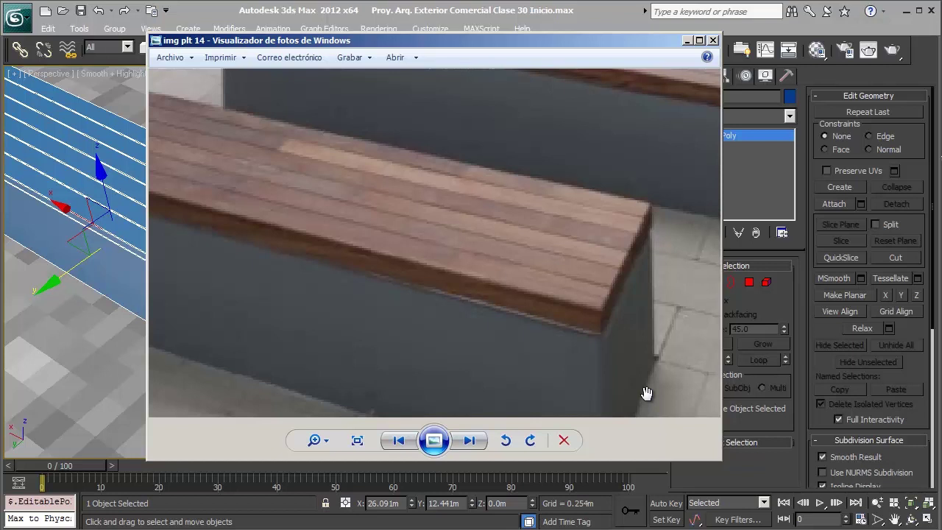
# In Top view, Shift-drag a clone of the bench below the original.
pyautogui.scroll(-2, 646, 394)
pyautogui.scroll(-2, 646, 394)
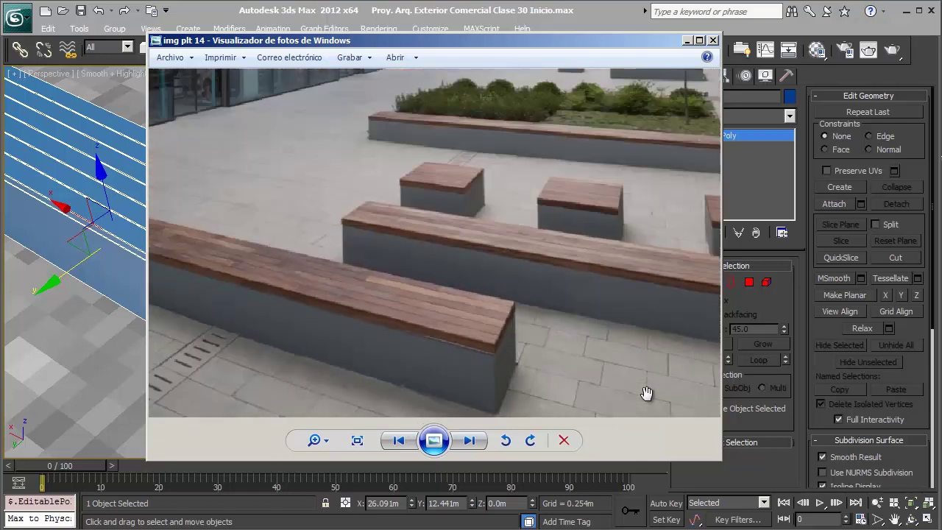
pyautogui.scroll(-2, 646, 393)
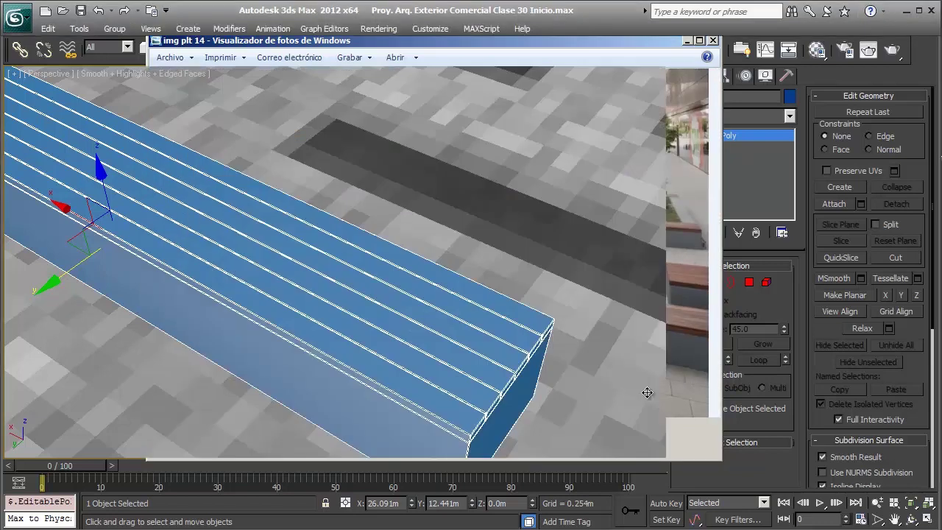
pyautogui.scroll(-2, 646, 394)
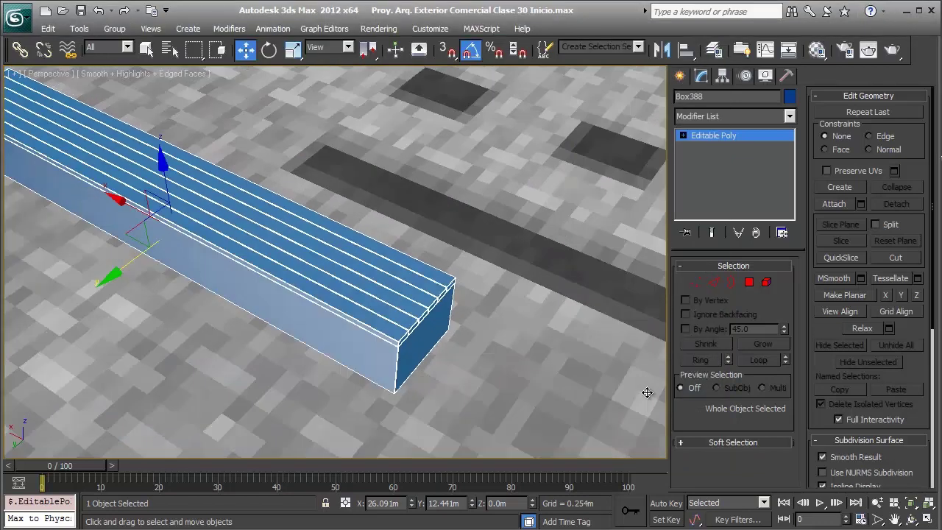
pyautogui.scroll(-2, 646, 394)
pyautogui.press('t')
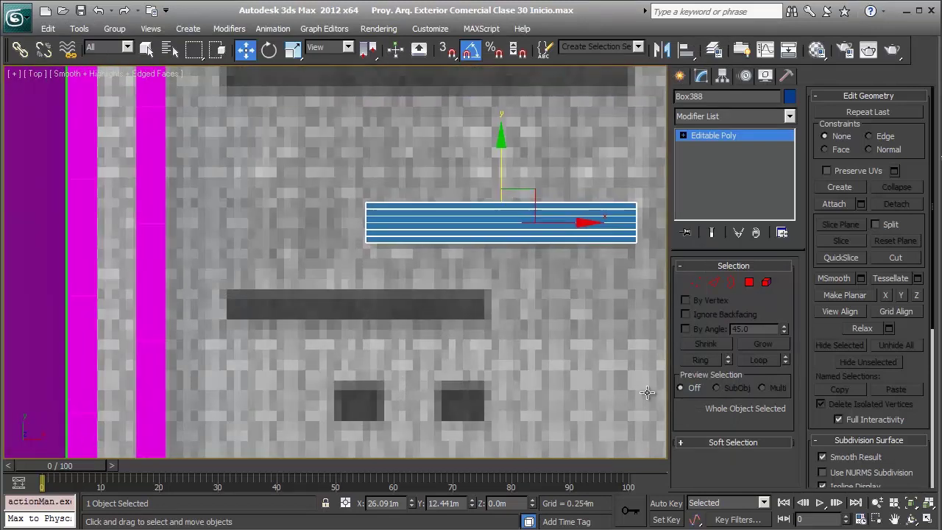
pyautogui.keyDown('shift'); pyautogui.moveTo(518, 206); pyautogui.dragTo(362, 285); pyautogui.keyUp('shift')
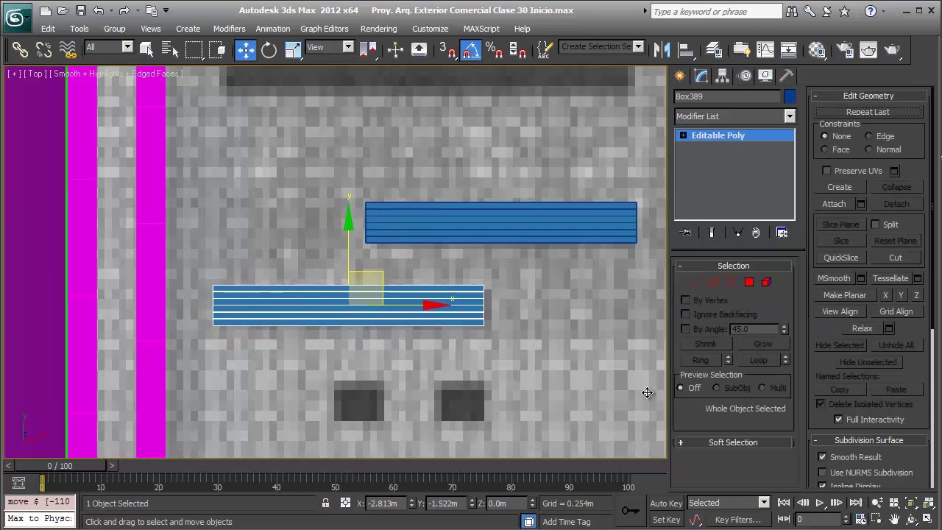
pyautogui.keyDown('shift'); pyautogui.moveTo(361, 286); pyautogui.dragTo(368, 292); pyautogui.keyUp('shift')
pyautogui.press('Return')
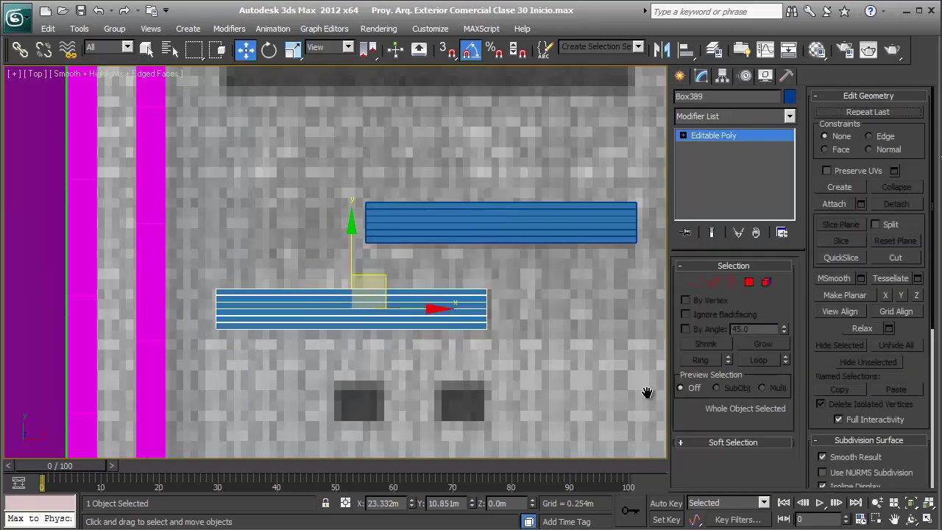
# Reframe the top view and create another bench copy below the original.
pyautogui.moveTo(647, 399); pyautogui.dragTo(613, 340, button='middle')
pyautogui.scroll(2, 647, 394)
pyautogui.moveTo(648, 393); pyautogui.dragTo(648, 328, button='middle')
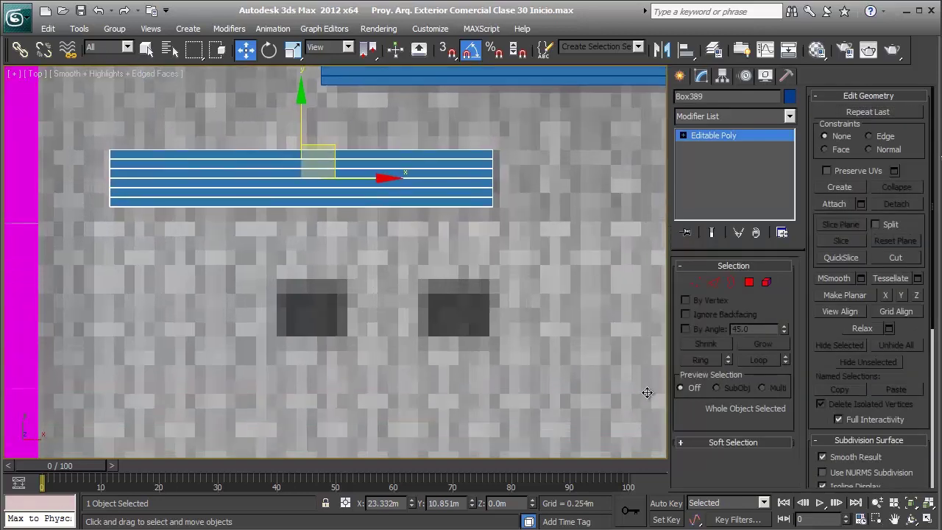
pyautogui.hotkey('ctrl', 'v')
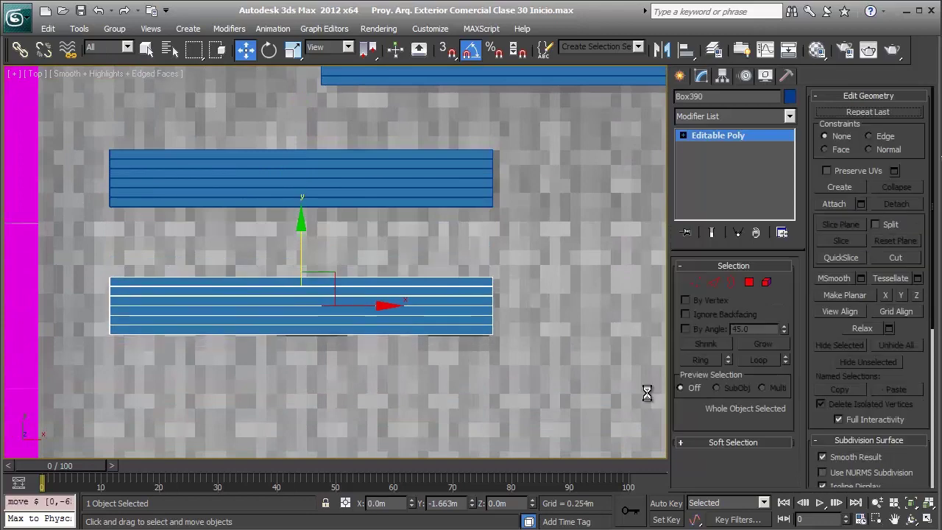
pyautogui.press('Return')
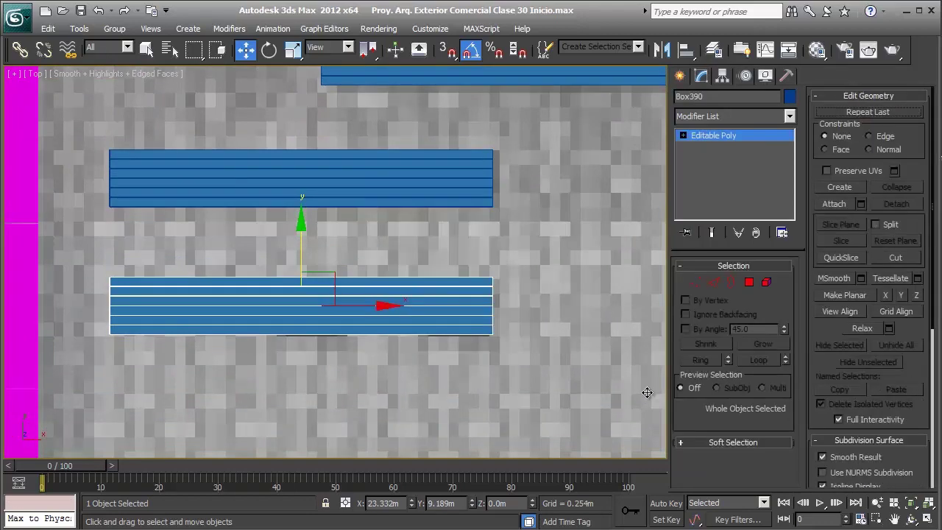
# Turn on See-Through display for the lower bench copy.
pyautogui.hotkey('alt', 'x')
pyautogui.press('z')
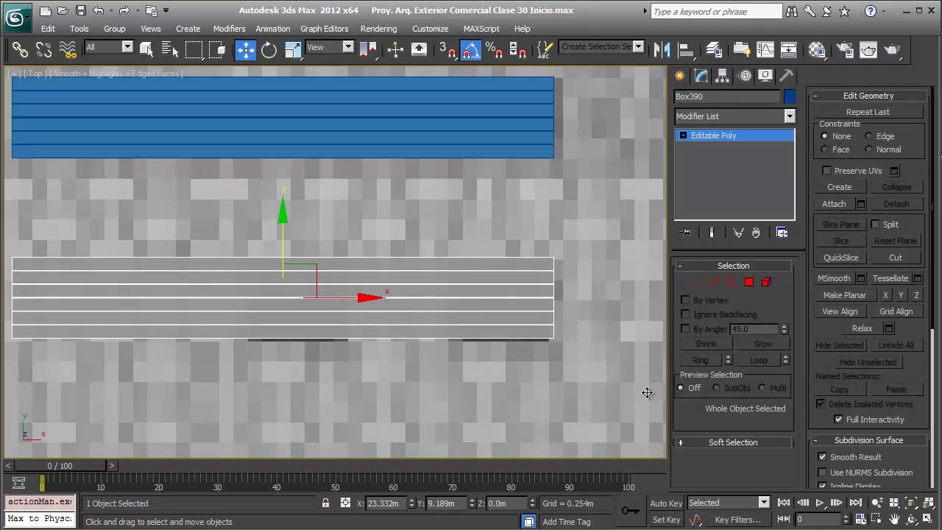
pyautogui.hotkey('alt', 'x')
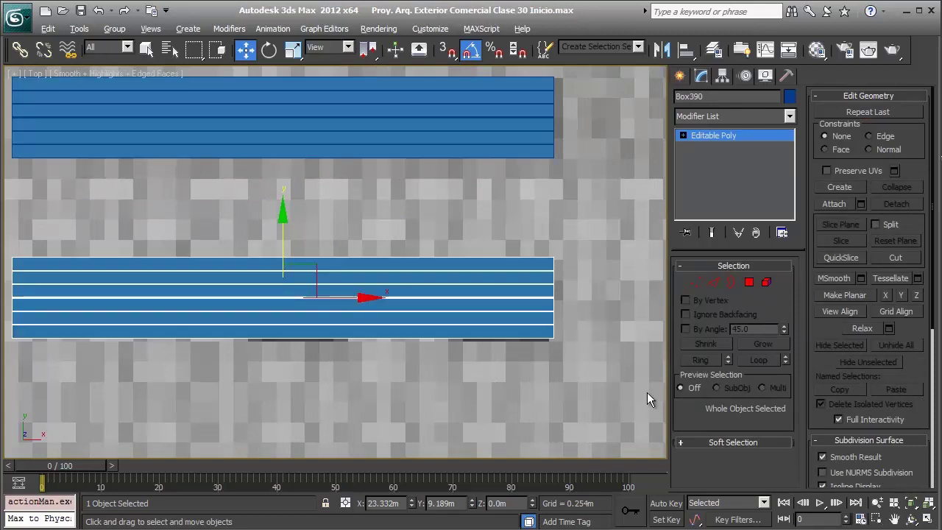
pyautogui.press('u')
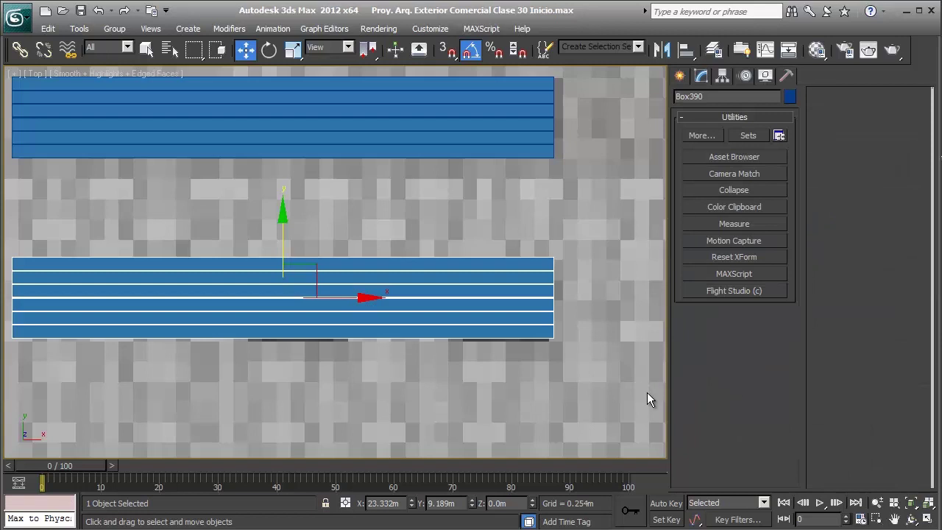
pyautogui.press('d')
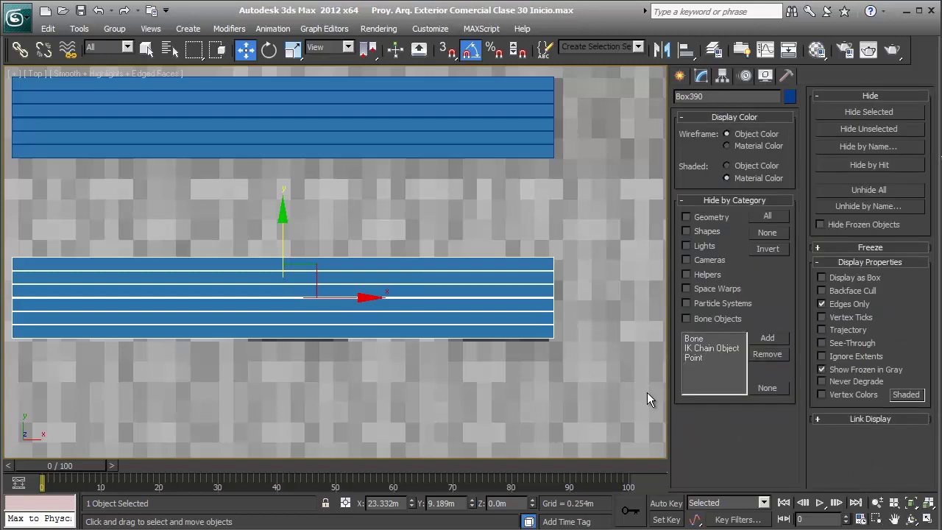
pyautogui.hotkey('alt', 'x')
pyautogui.scroll(-1, 648, 394)
pyautogui.scroll(-1, 647, 392)
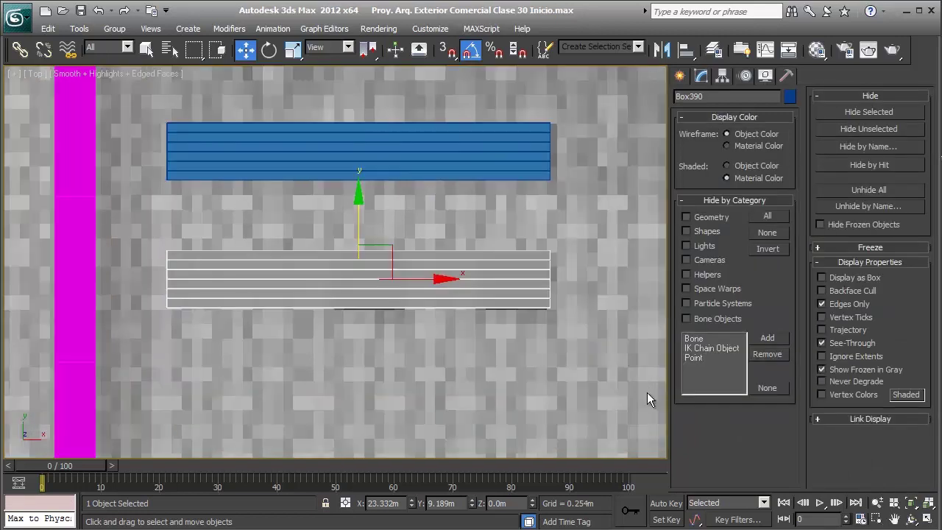
pyautogui.press('m')
# Select the copy's end vertices and move them inward to shorten the bench.
pyautogui.press('1')
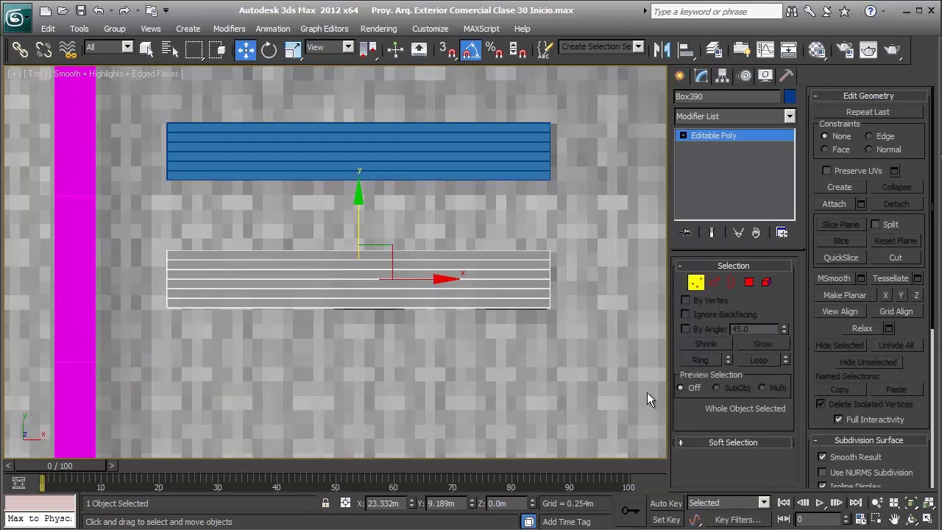
pyautogui.moveTo(530, 221); pyautogui.dragTo(647, 393)
pyautogui.press('z')
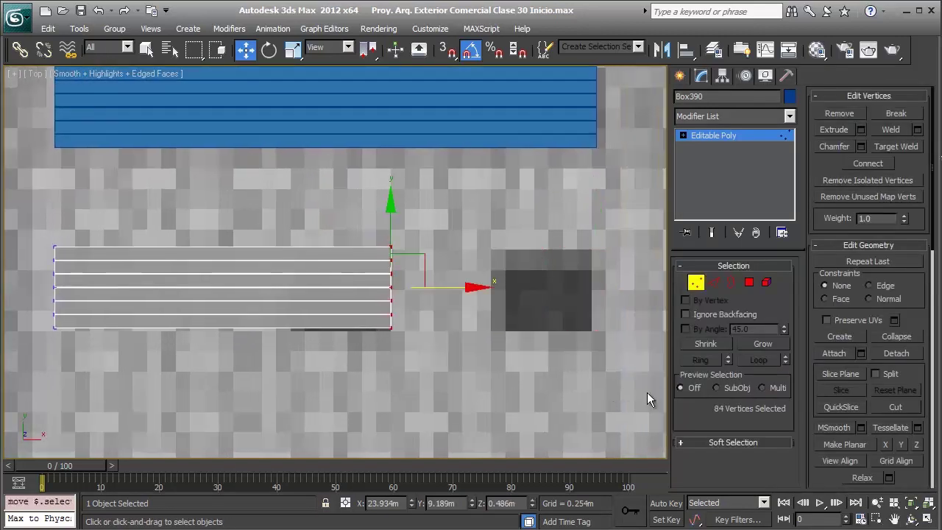
pyautogui.moveTo(647, 393); pyautogui.dragTo(647, 400)
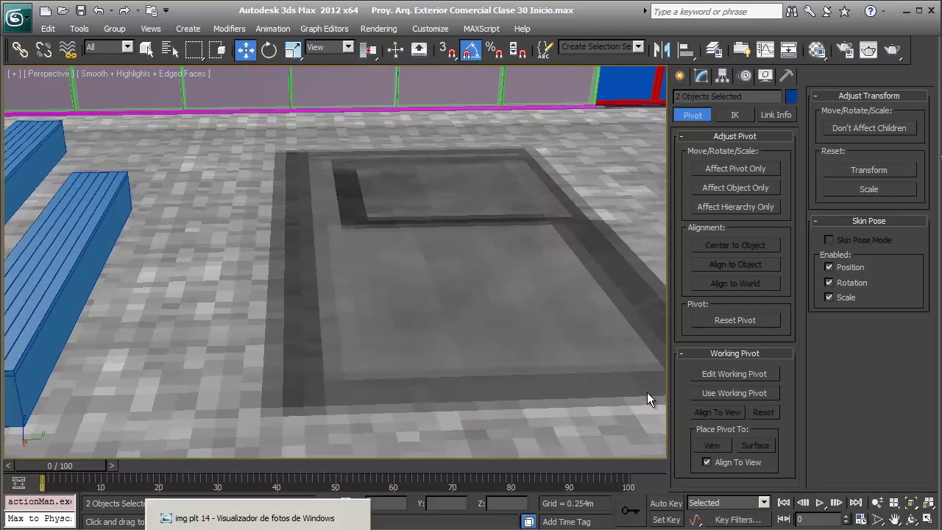
pyautogui.hotkey('alt', 'Tab')
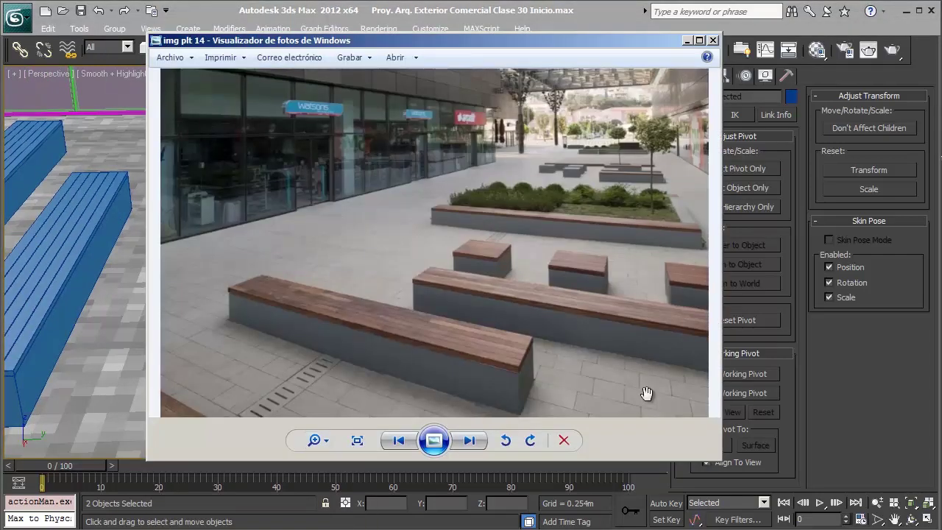
pyautogui.press('Left')
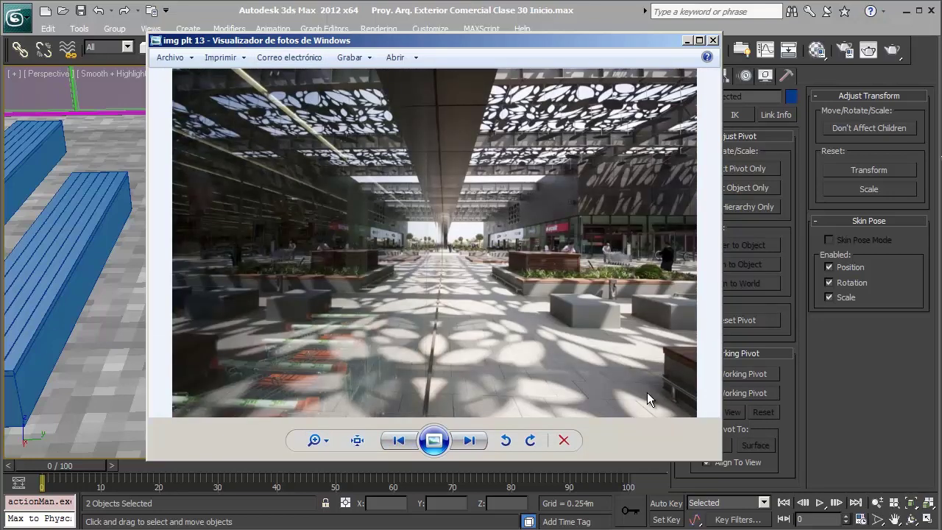
pyautogui.scroll(2, 648, 398)
pyautogui.scroll(2, 647, 398)
pyautogui.scroll(2, 647, 395)
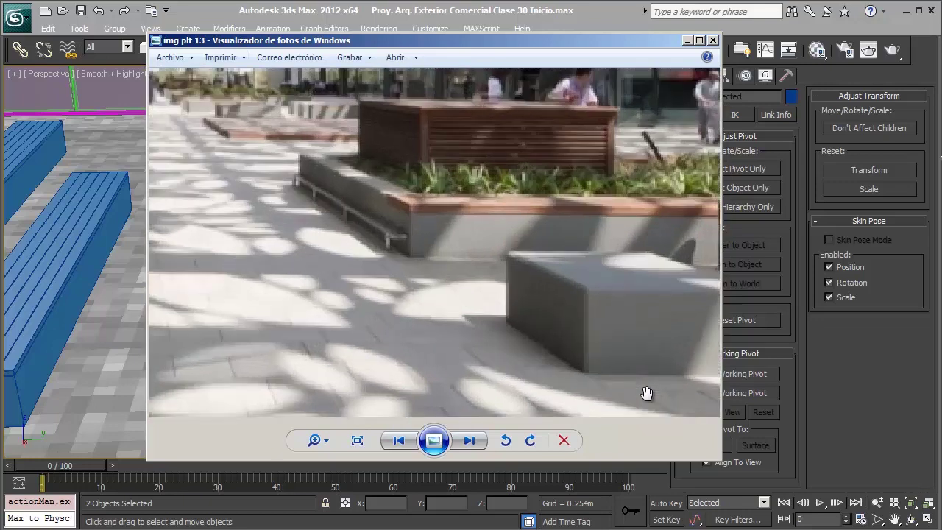
pyautogui.scroll(1, 646, 394)
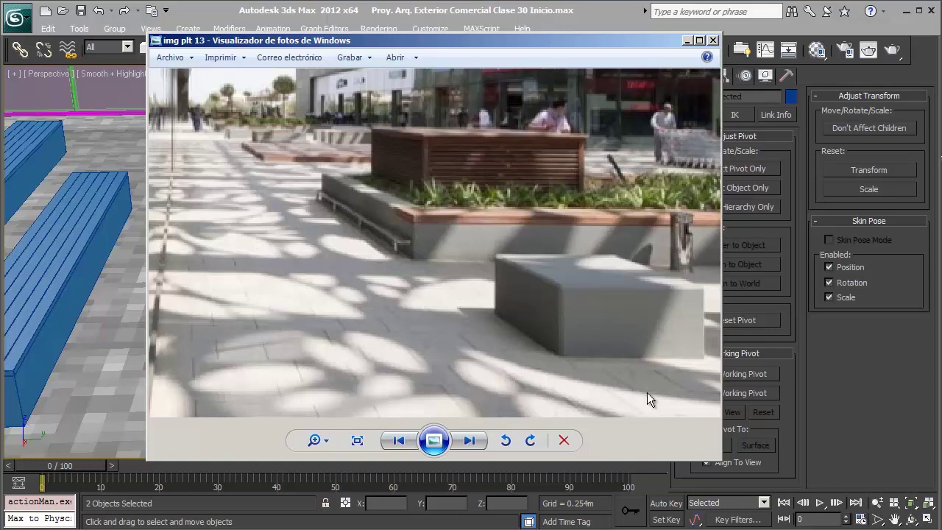
pyautogui.hotkey('alt', 'F4')
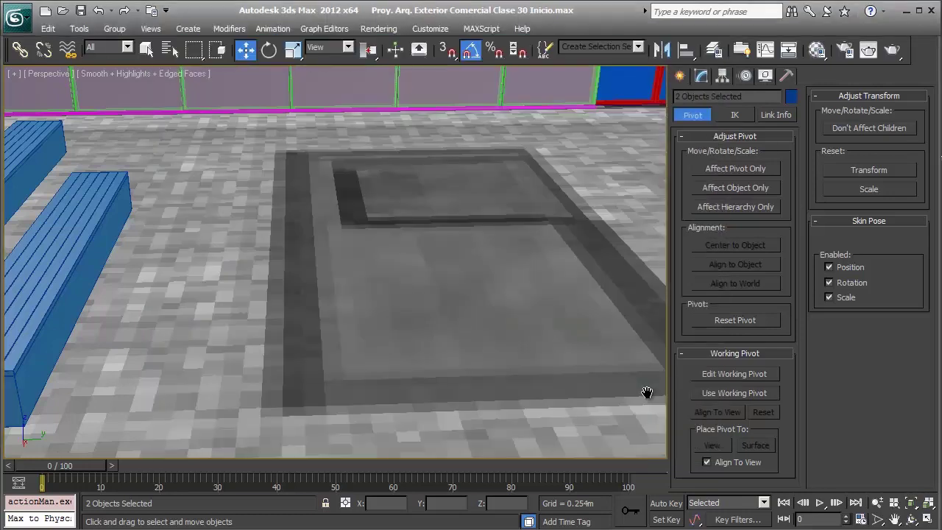
# In Top view, Shift-drag a copy of the bench up and to the left.
pyautogui.press('t')
pyautogui.press('z')
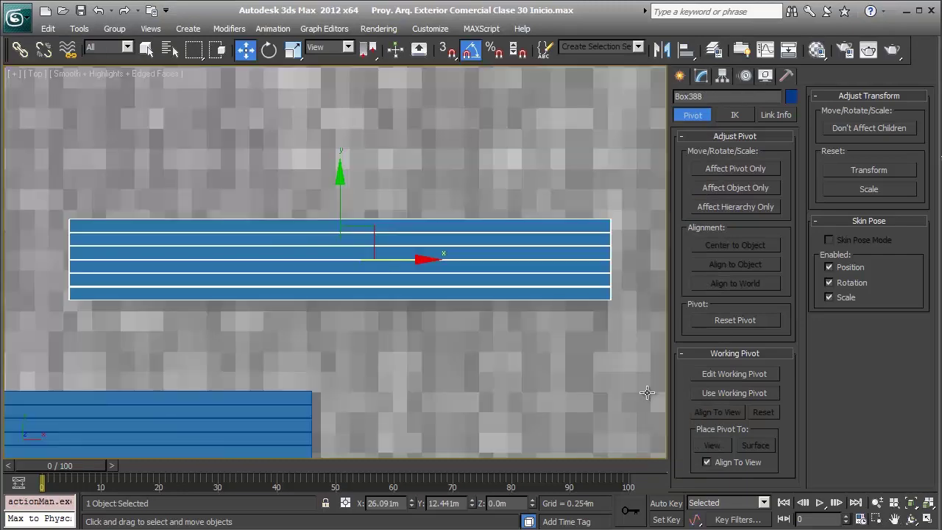
pyautogui.scroll(2, 647, 392)
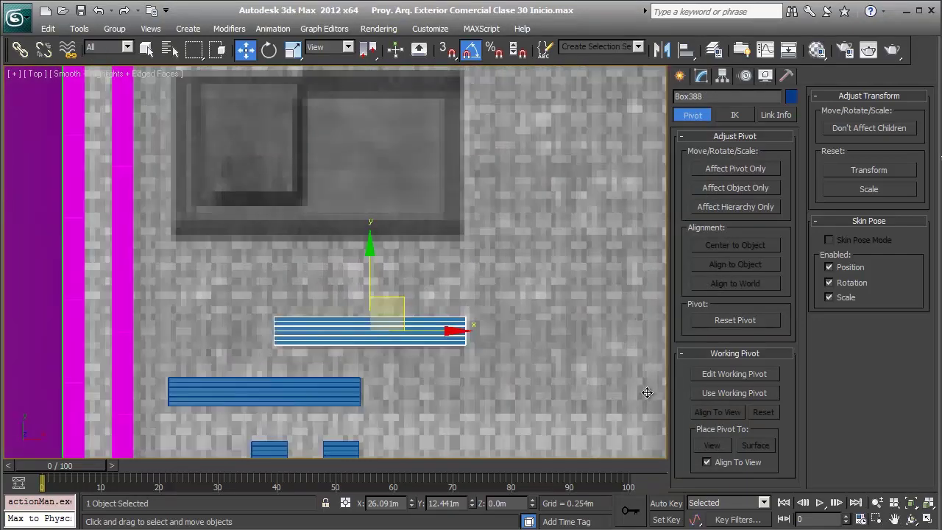
pyautogui.moveTo(383, 307)
pyautogui.keyDown('shift'); pyautogui.mouseDown()
pyautogui.moveTo(281, 192)
pyautogui.moveTo(282, 206)
pyautogui.mouseUp(); pyautogui.keyUp('shift')
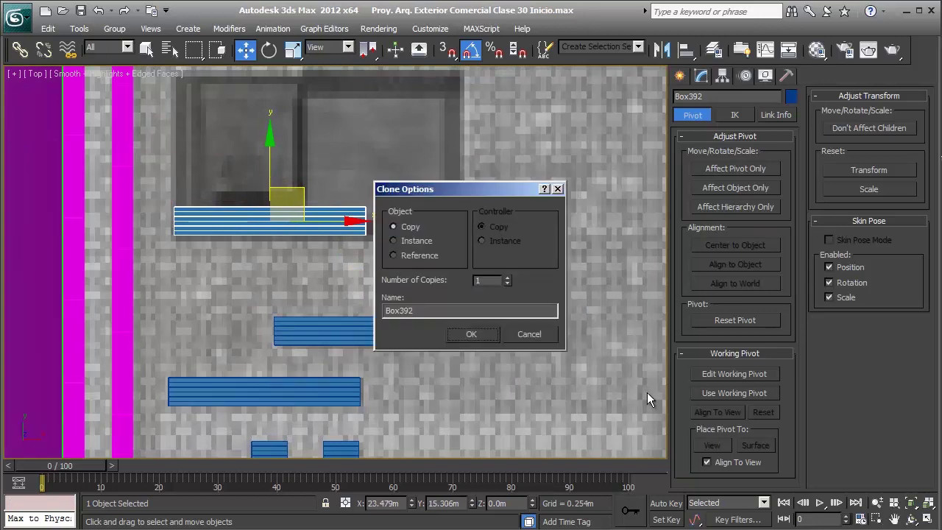
pyautogui.press('Return')
pyautogui.scroll(1, 647, 397)
pyautogui.scroll(1, 647, 394)
pyautogui.scroll(1, 647, 392)
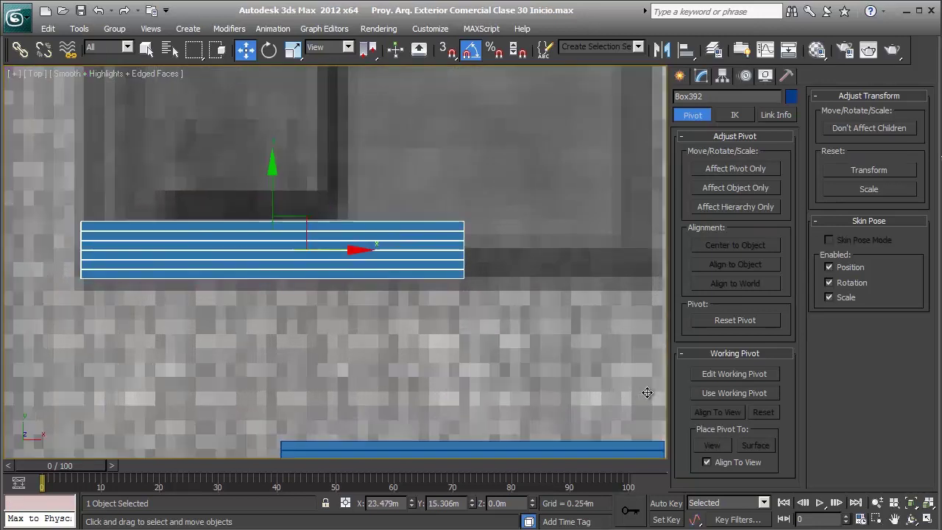
# Select the slats' right-end vertices and stretch them further right.
pyautogui.press('F6')
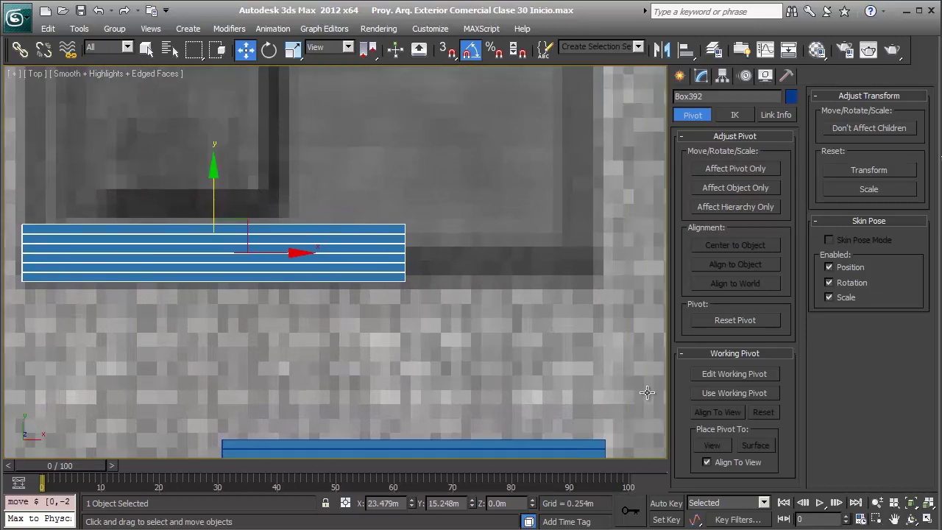
pyautogui.press('1')
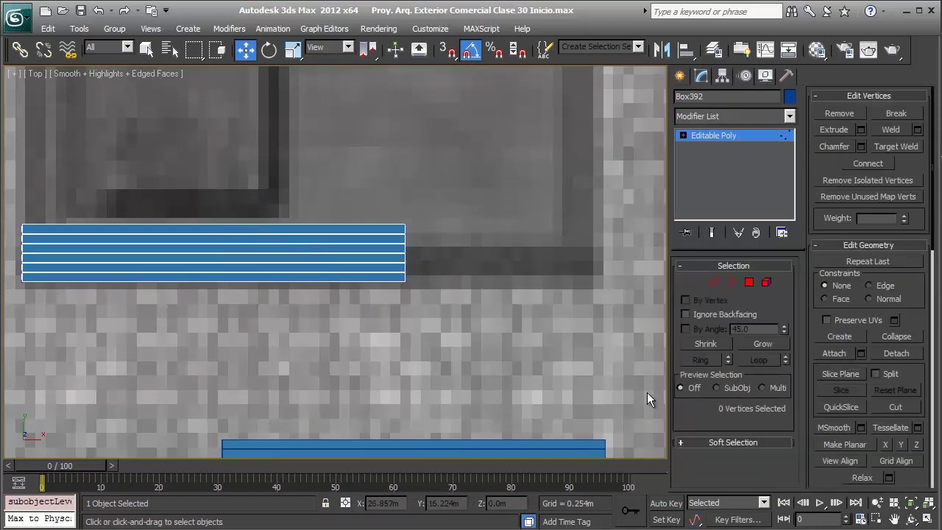
pyautogui.moveTo(647, 397); pyautogui.dragTo(398, 215)
pyautogui.moveTo(452, 252); pyautogui.dragTo(647, 392)
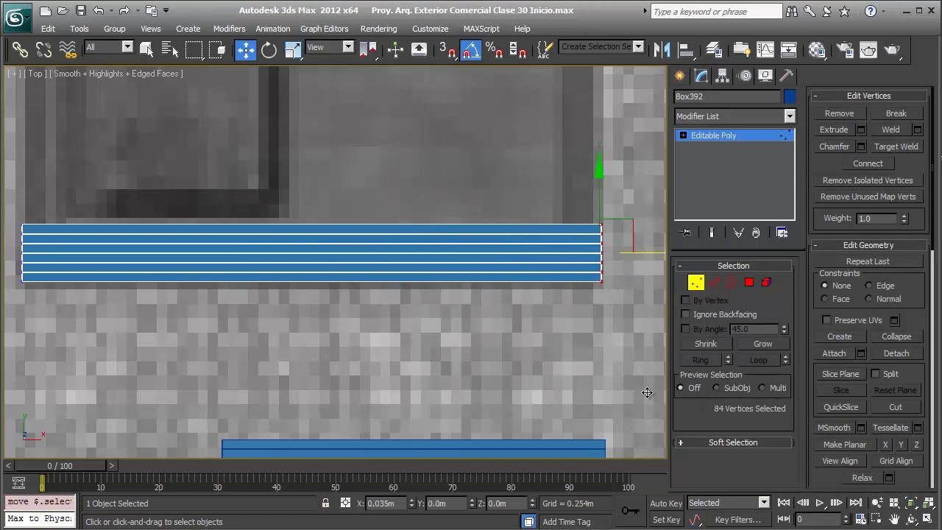
pyautogui.press('1')
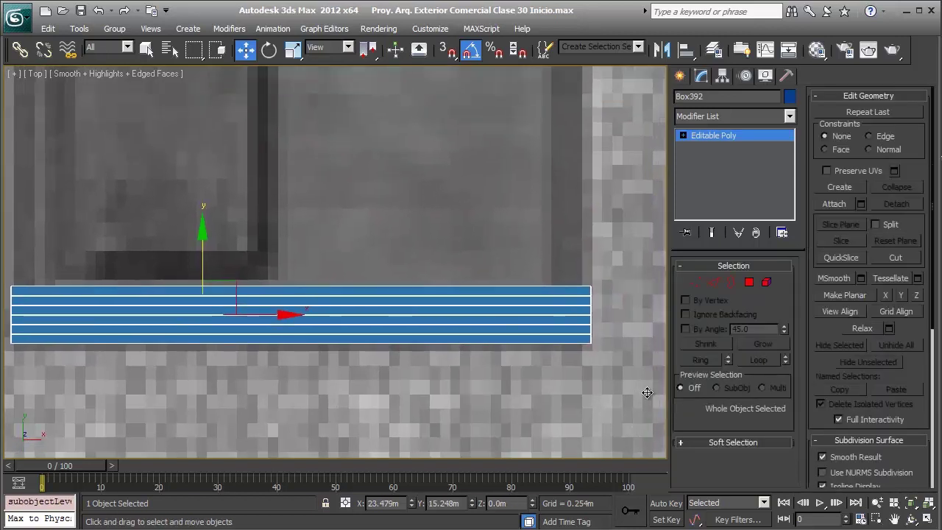
# Shift-drag the slatted top further up the plaza and confirm the clone as Box393.
pyautogui.scroll(-2, 647, 392)
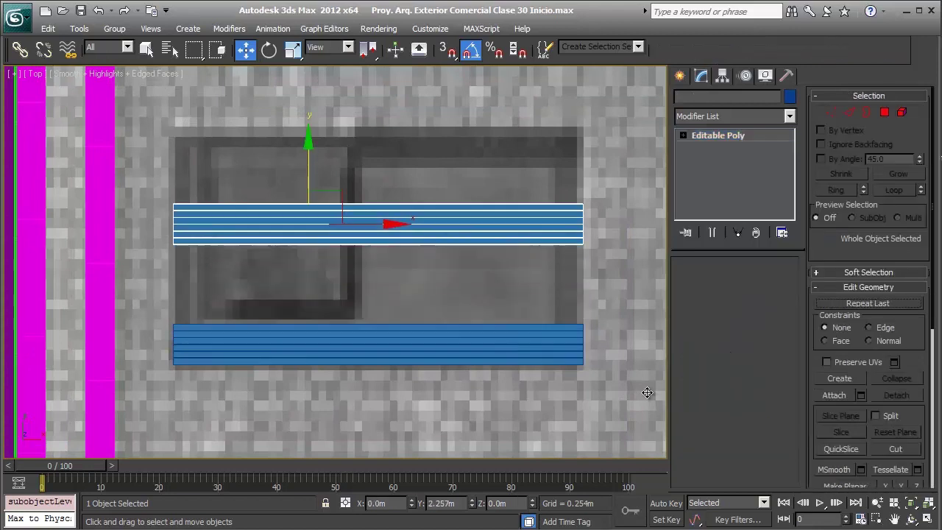
pyautogui.moveTo(308, 170); pyautogui.dragTo(309, 93)
pyautogui.hotkey('ctrl', 'v')
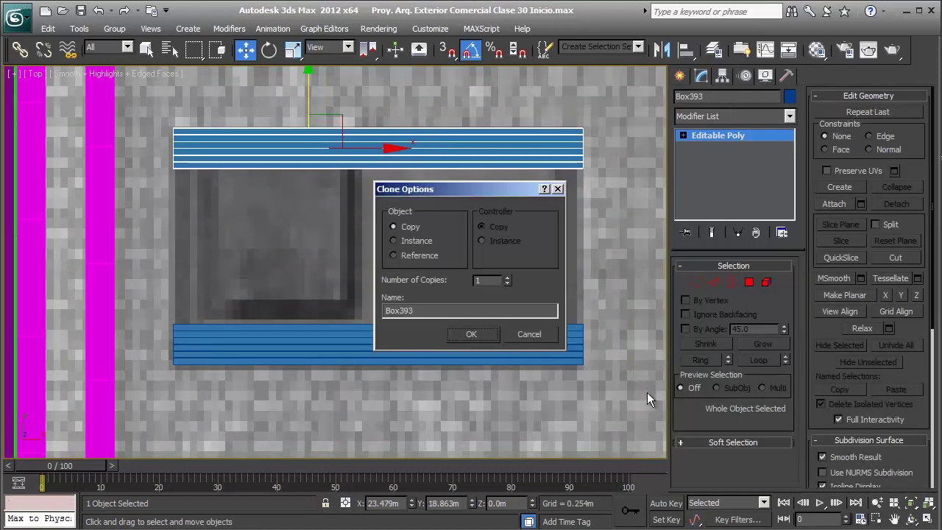
pyautogui.press('Return')
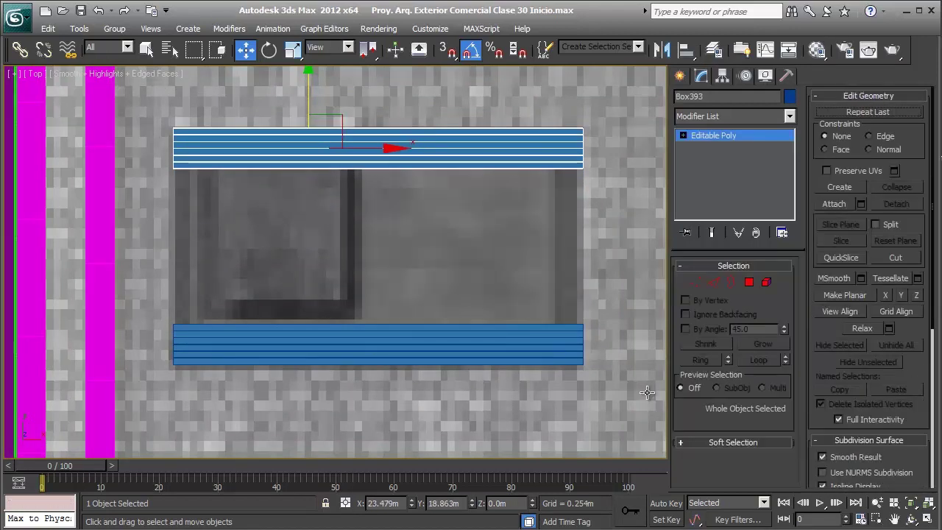
pyautogui.press('z')
pyautogui.press('p')
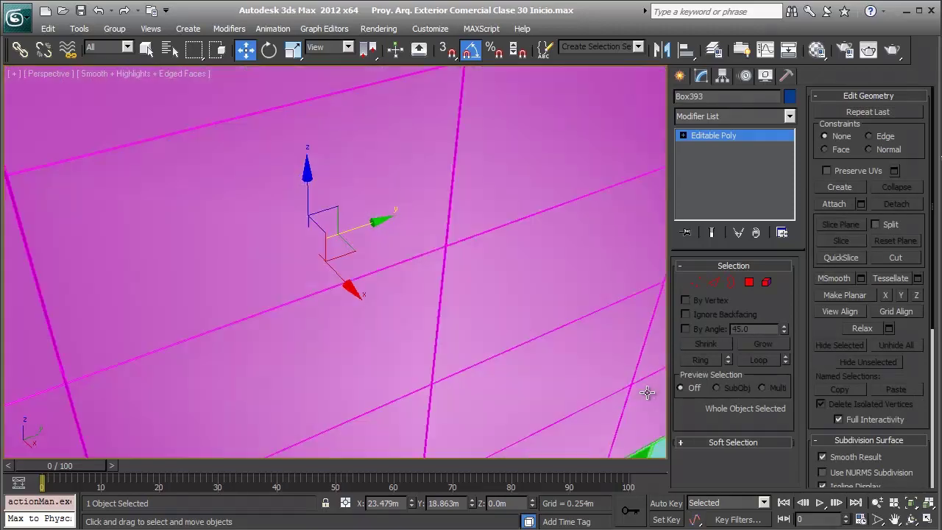
pyautogui.press('z')
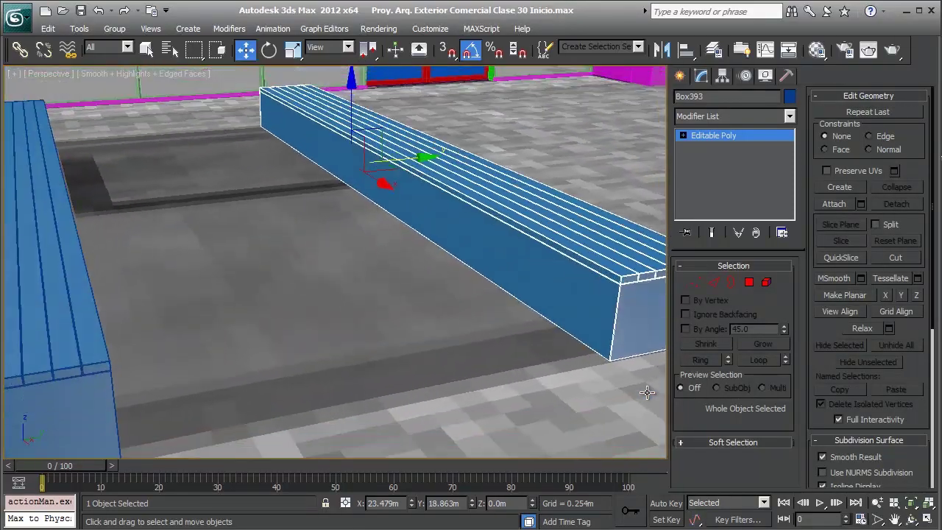
pyautogui.keyDown('alt'); pyautogui.moveTo(647, 393); pyautogui.dragTo(647, 392, button='middle'); pyautogui.keyUp('alt')
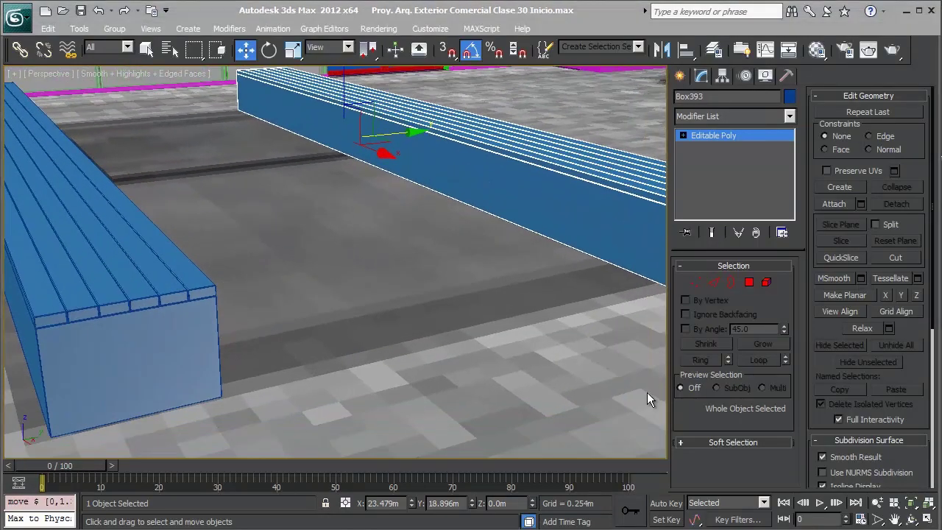
pyautogui.hotkey('alt', 'Tab')
pyautogui.scroll(3, 647, 393)
pyautogui.scroll(3, 646, 394)
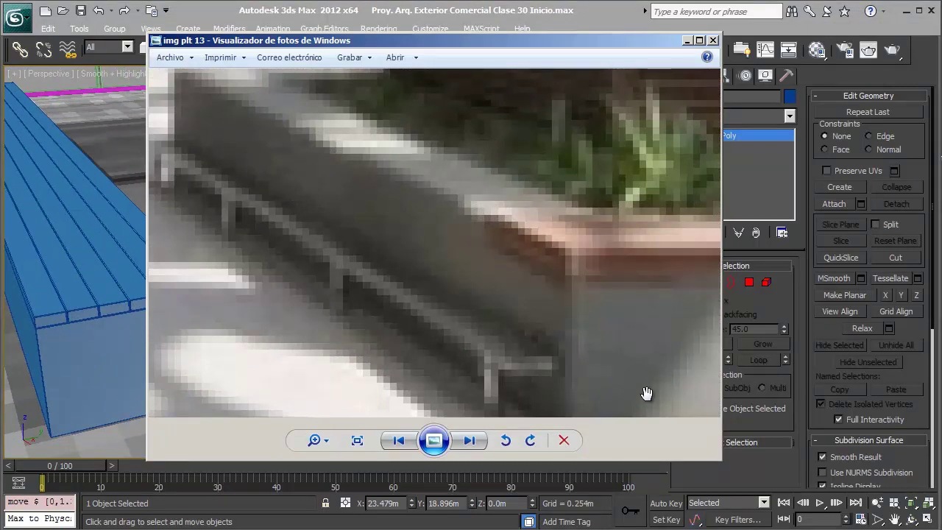
pyautogui.scroll(-2, 647, 393)
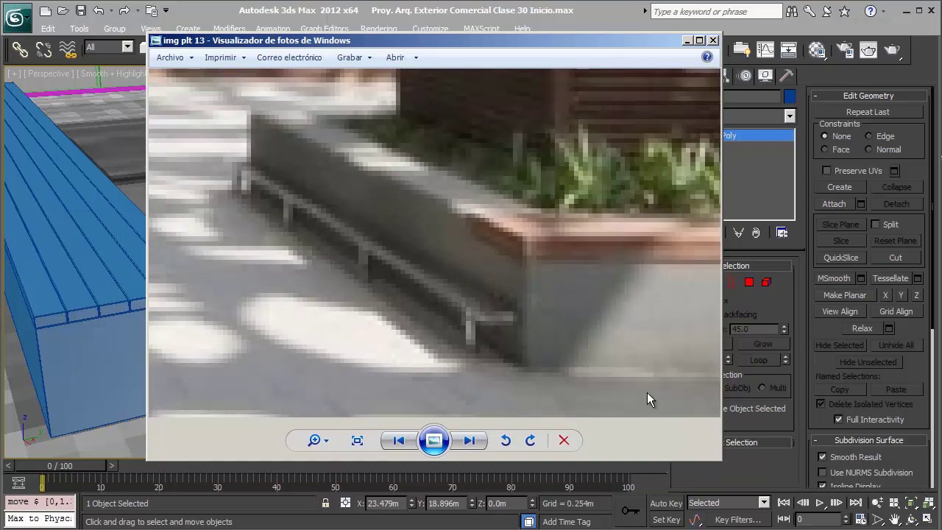
pyautogui.hotkey('alt', 'Tab')
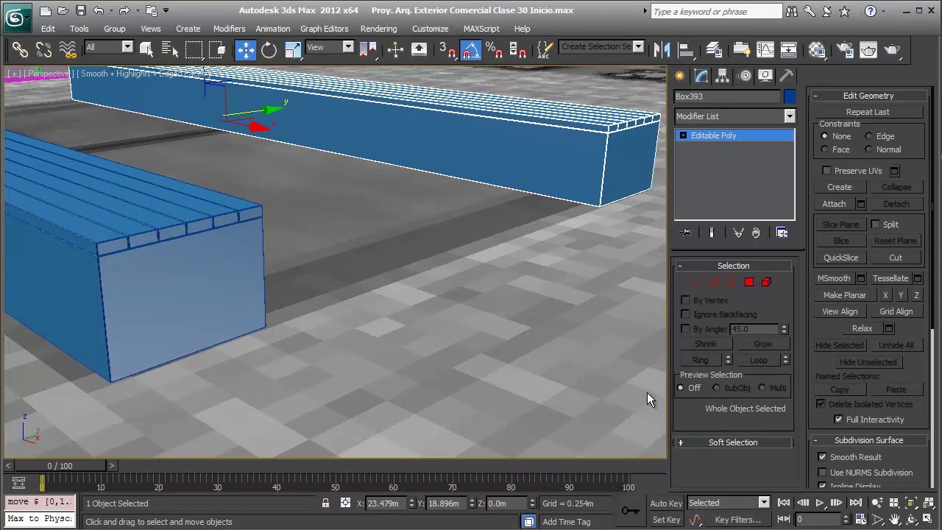
# Delete the concrete body elements of Box393 and Box392, leaving only the plank slats.
pyautogui.press('5')
pyautogui.press('Delete')
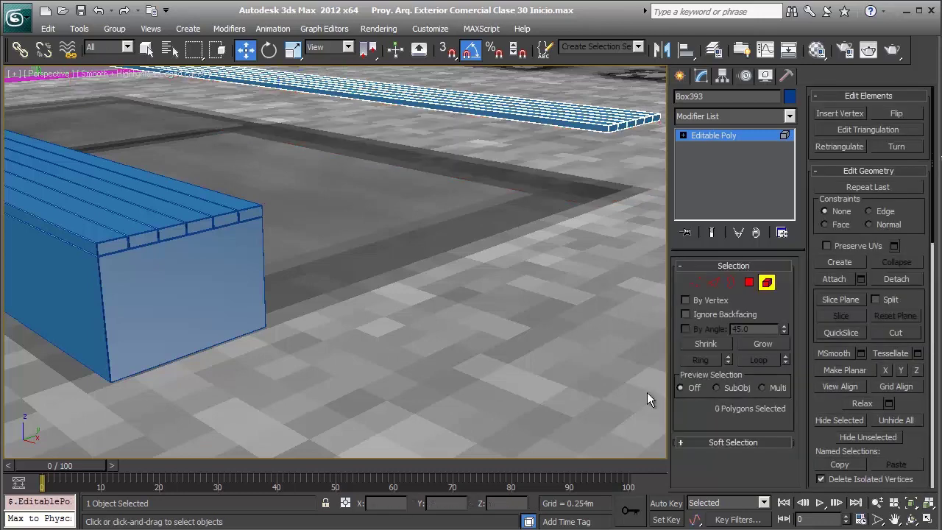
pyautogui.hotkey('ctrl', 'z')
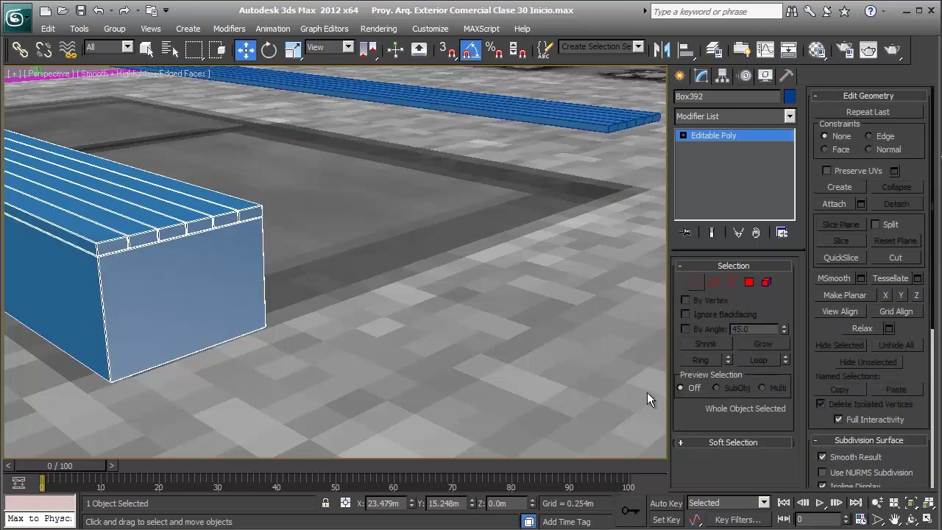
pyautogui.press('5')
pyautogui.press('Delete')
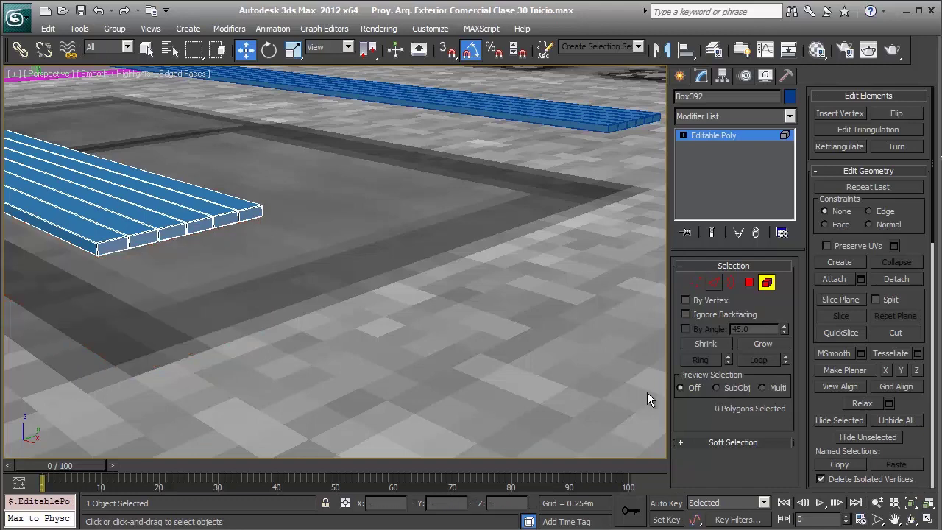
pyautogui.hotkey('ctrl', 'z')
pyautogui.hotkey('ctrl', 'z')
pyautogui.hotkey('ctrl', 'z')
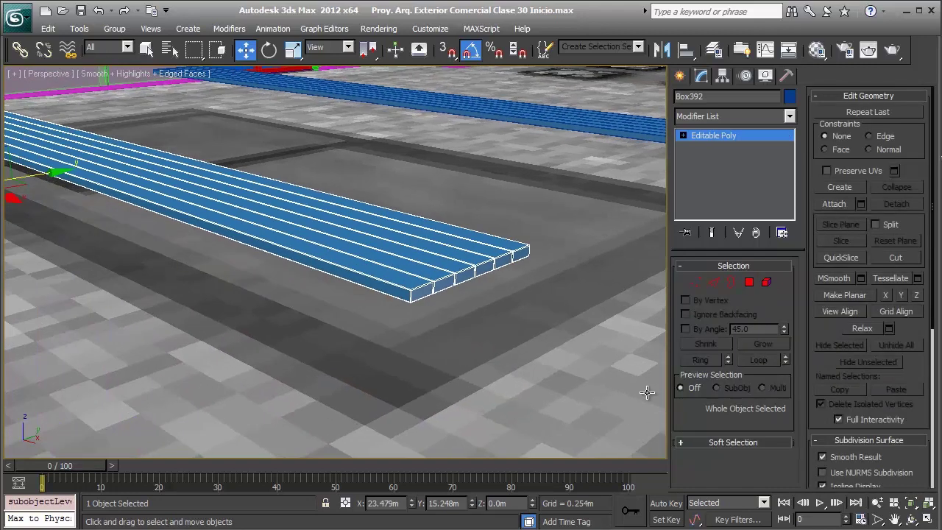
pyautogui.press('t')
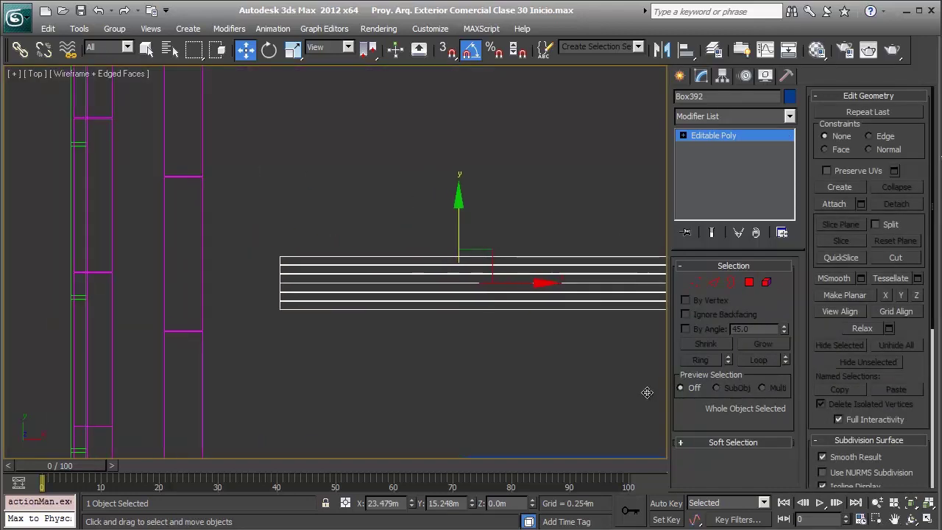
# Draw a new box over the slats' end and give it a 0.5 m height.
pyautogui.press('b')
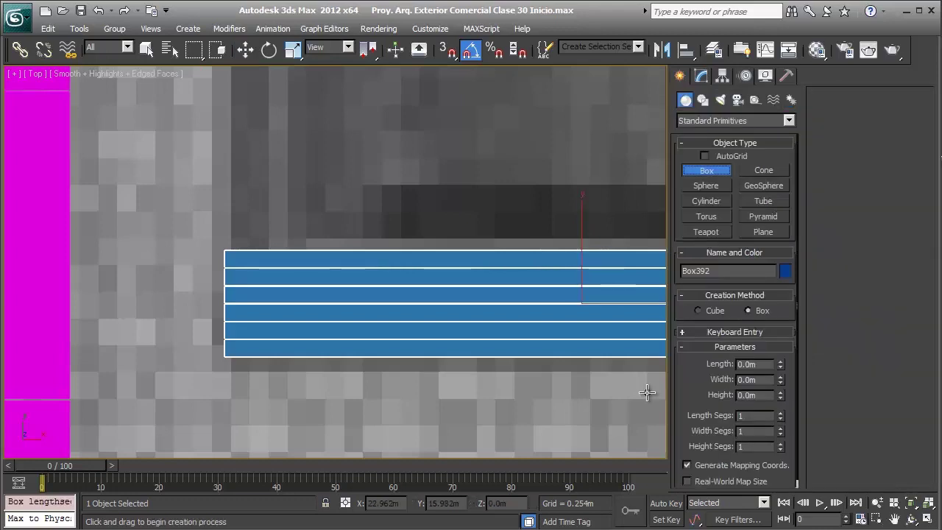
pyautogui.moveTo(242, 157); pyautogui.dragTo(383, 294)
pyautogui.press('w')
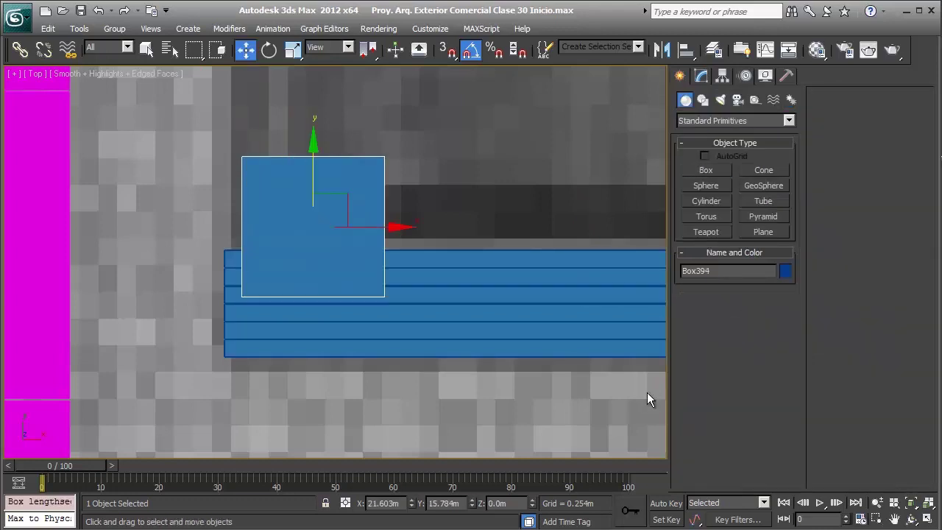
pyautogui.press('p')
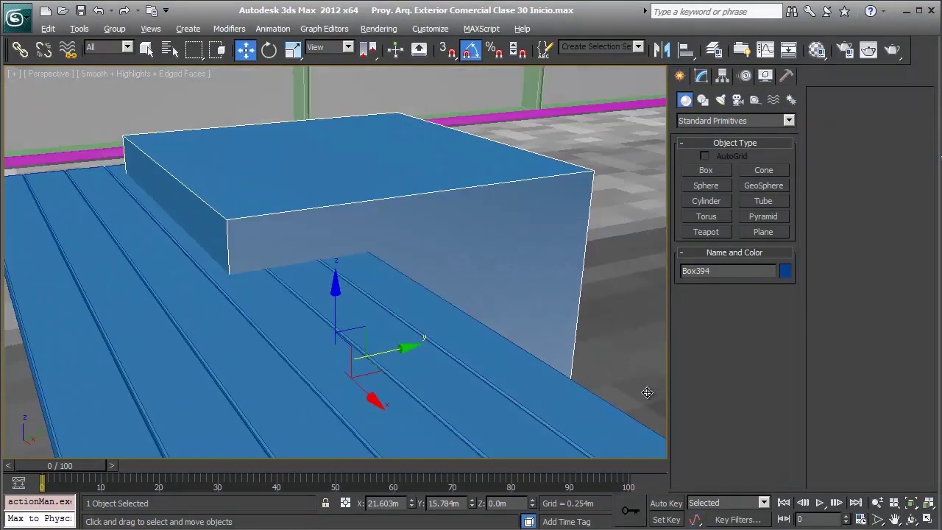
pyautogui.scroll(-3, 647, 392)
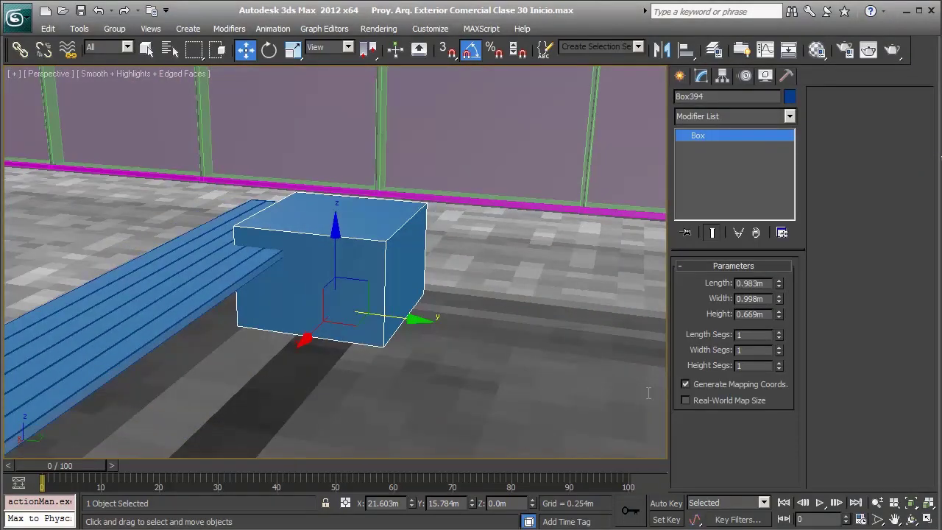
pyautogui.write('0.5')
pyautogui.press('Return')
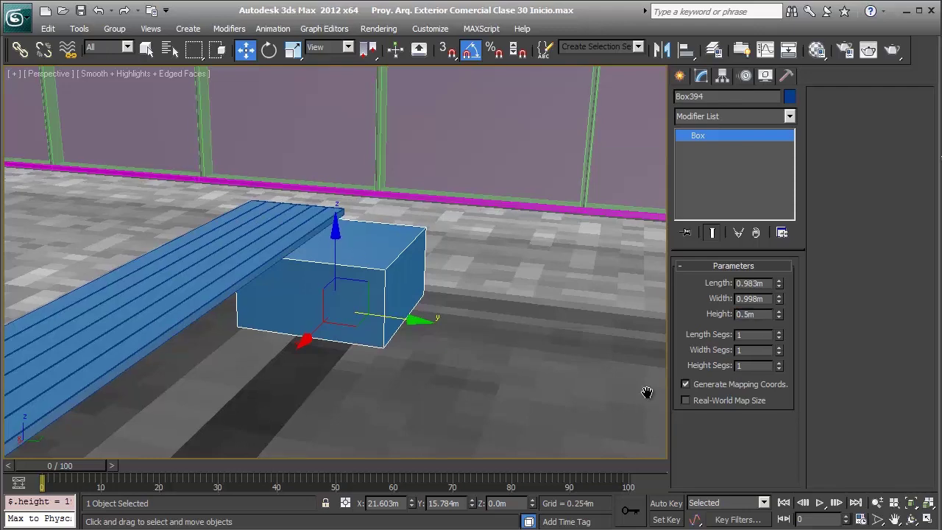
# Resize the box to about 1.078 m wide and 0.75 m long.
pyautogui.scroll(2, 647, 392)
pyautogui.scroll(1, 648, 398)
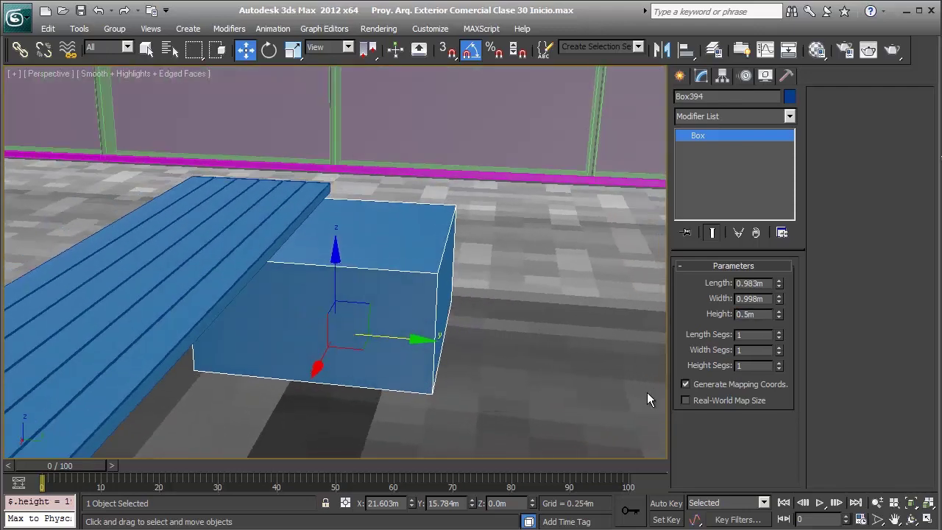
pyautogui.keyDown('alt'); pyautogui.moveTo(648, 389); pyautogui.dragTo(648, 394, button='middle'); pyautogui.keyUp('alt')
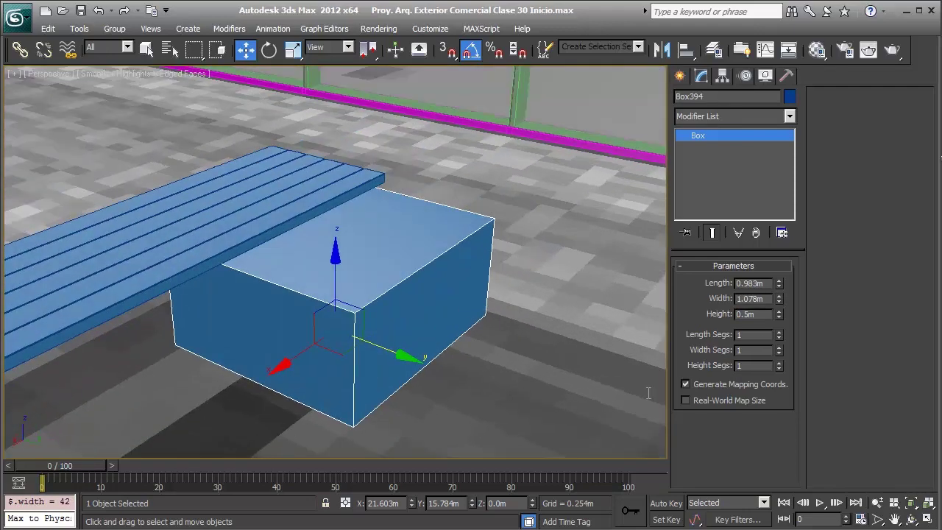
pyautogui.moveTo(779, 283); pyautogui.dragTo(778, 302)
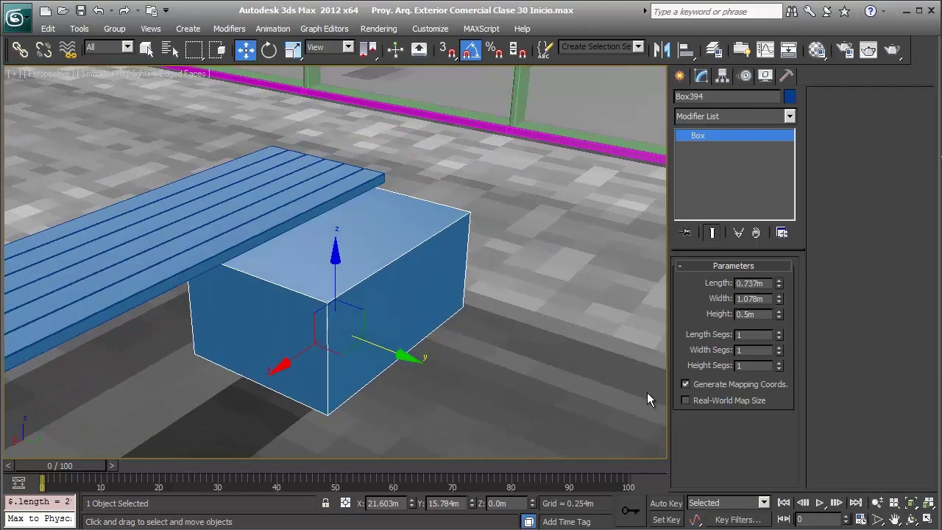
pyautogui.write('0.75')
pyautogui.press('Return')
# Slide the box left under the plank top's end and nudge it slightly in Y in wireframe Top view.
pyautogui.scroll(1, 647, 392)
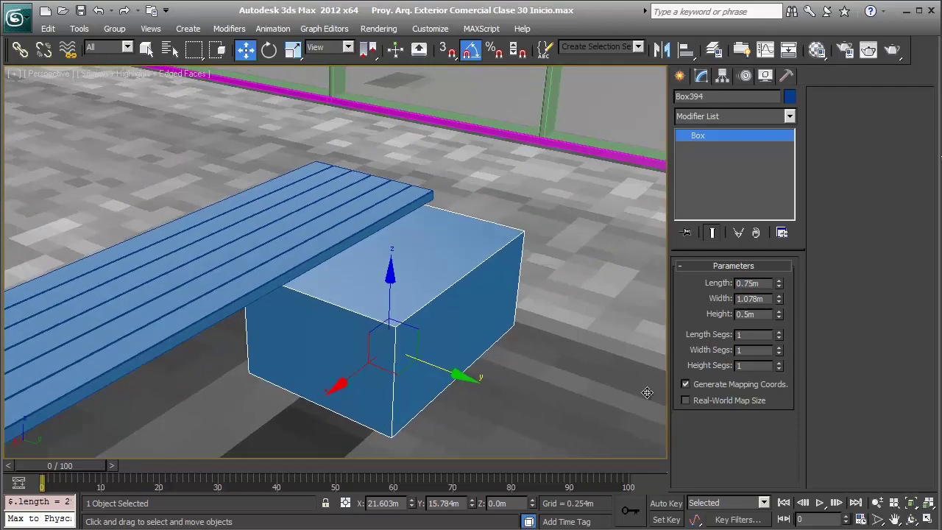
pyautogui.scroll(1, 646, 392)
pyautogui.keyDown('alt'); pyautogui.moveTo(647, 392); pyautogui.dragTo(647, 393, button='middle'); pyautogui.keyUp('alt')
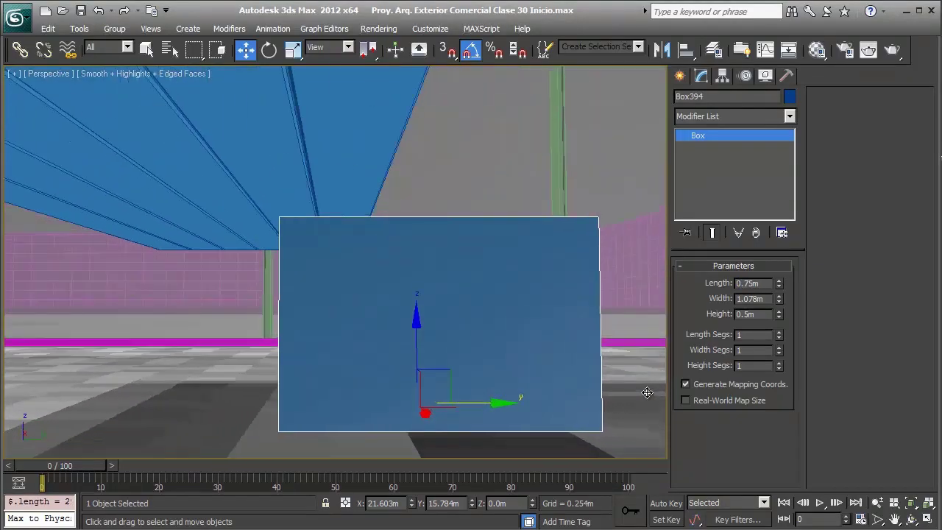
pyautogui.moveTo(501, 403); pyautogui.dragTo(334, 403)
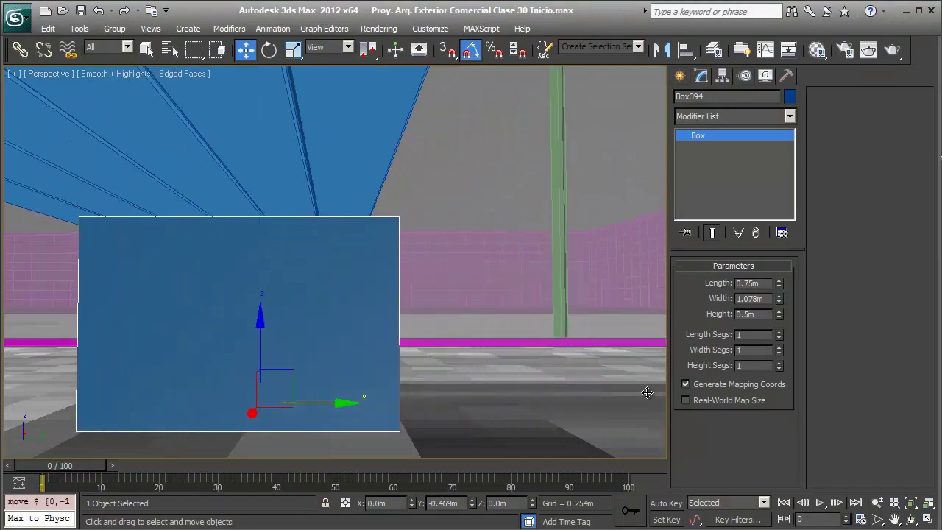
pyautogui.press('t')
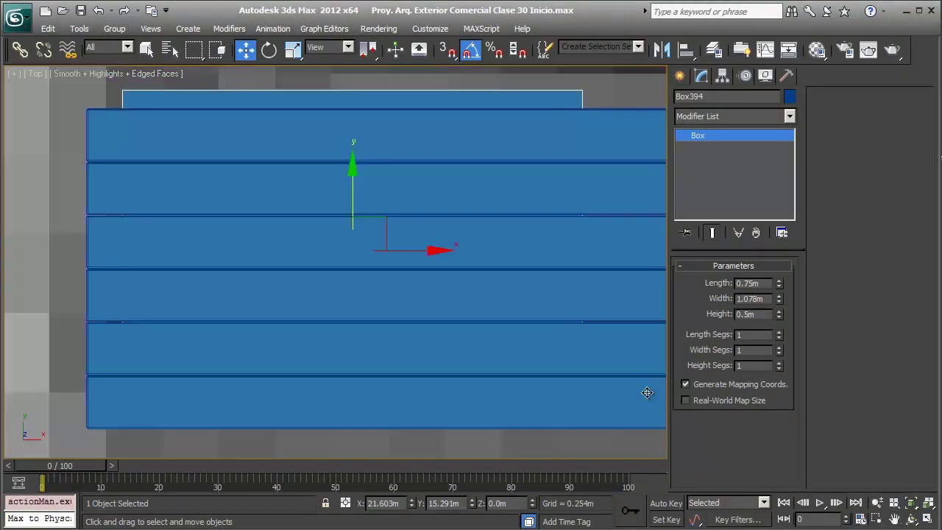
pyautogui.press('F3')
pyautogui.moveTo(353, 185); pyautogui.dragTo(353, 202)
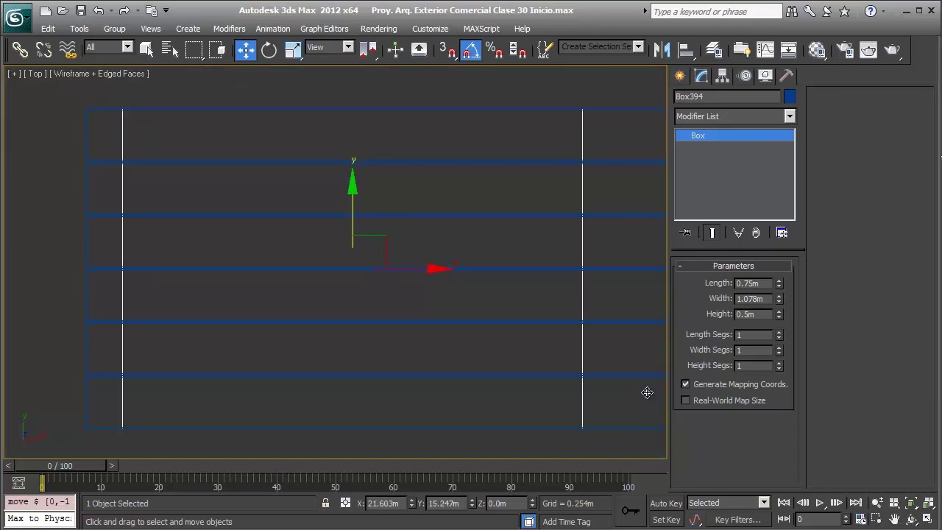
pyautogui.scroll(-2, 648, 391)
pyautogui.rightClick(648, 399)
pyautogui.moveTo(415, 444)
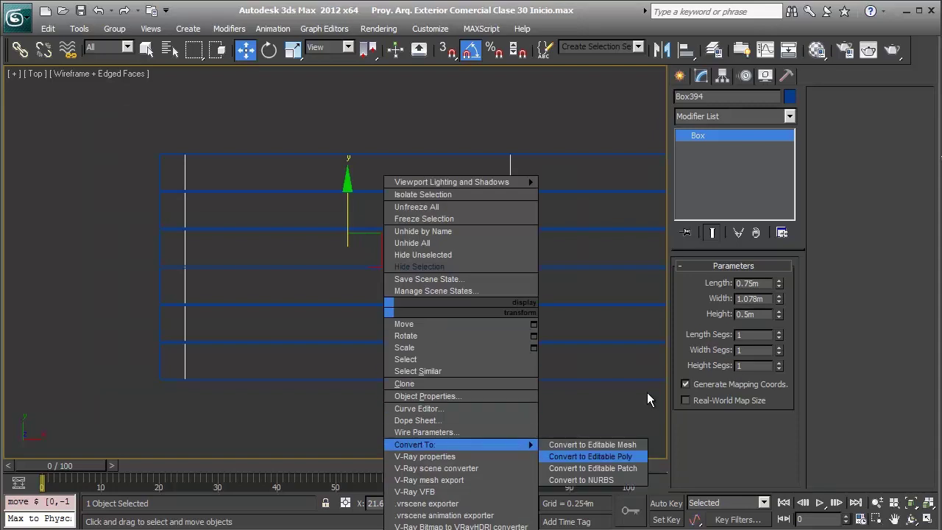
# Convert the base box to Editable Poly and select the four vertices at one end.
pyautogui.click(589, 456)
pyautogui.moveTo(131, 130); pyautogui.dragTo(265, 401)
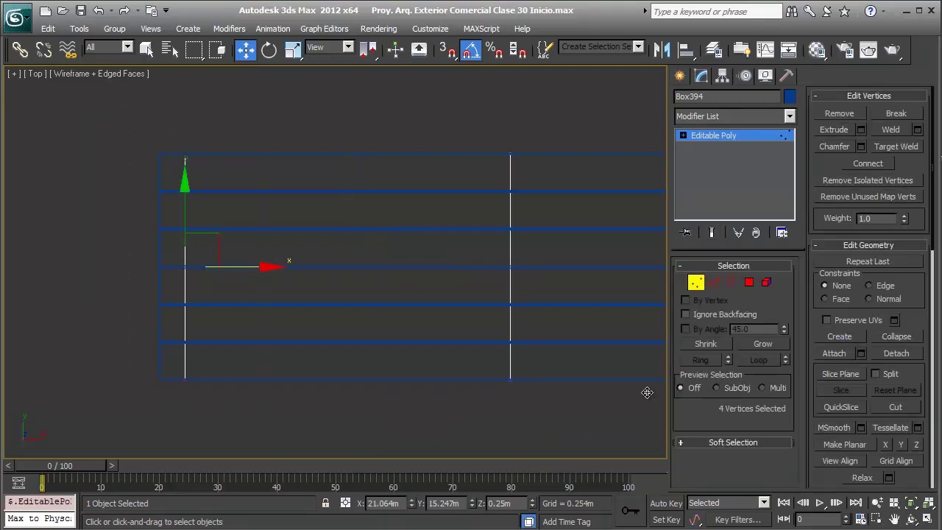
pyautogui.moveTo(185, 266); pyautogui.dragTo(160, 266)
pyautogui.hotkey('shift', 'z')
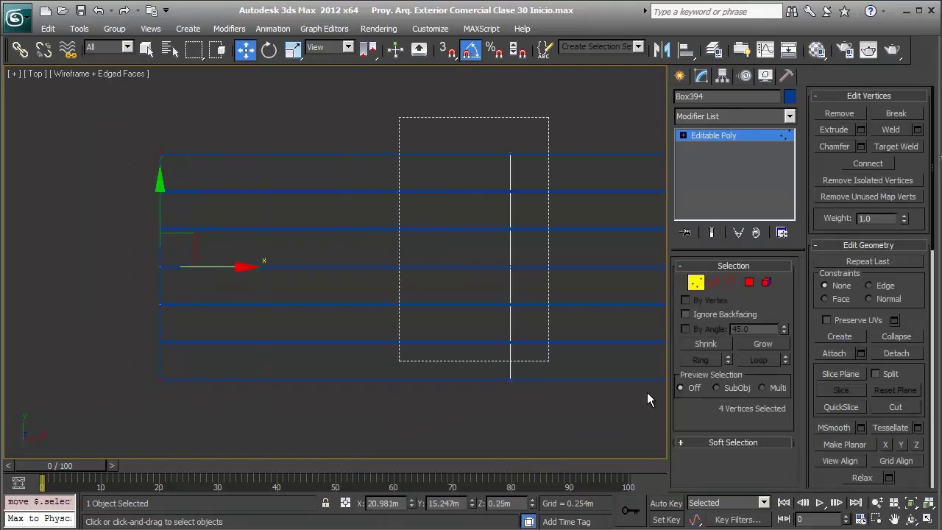
pyautogui.hotkey('shift', 'z')
# Move the end vertices along X until the box end aligns with the planks' end.
pyautogui.hotkey('shift', 'z')
pyautogui.hotkey('ctrl', 'z')
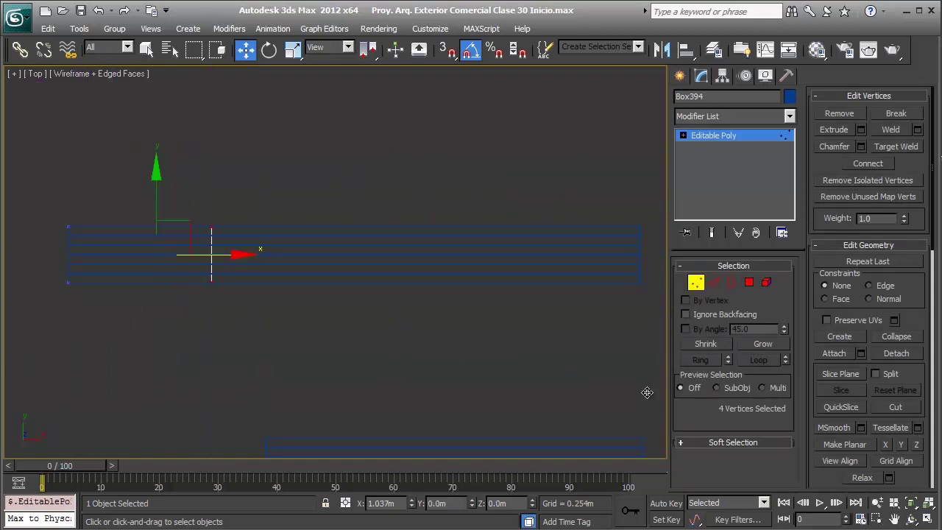
pyautogui.hotkey('shift', 'z')
pyautogui.hotkey('shift', 'z')
pyautogui.hotkey('ctrl', 'z')
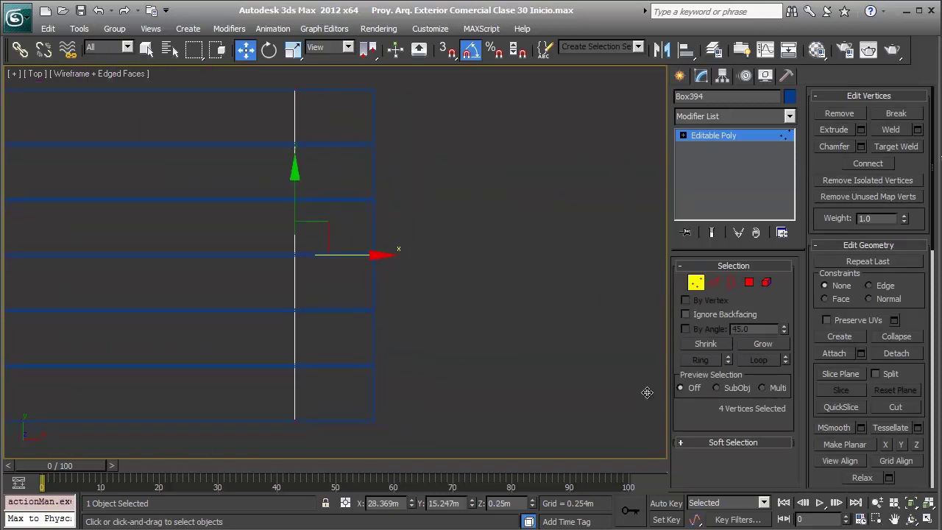
pyautogui.hotkey('ctrl', 'z')
pyautogui.hotkey('ctrl', 'z')
pyautogui.hotkey('ctrl', 'z')
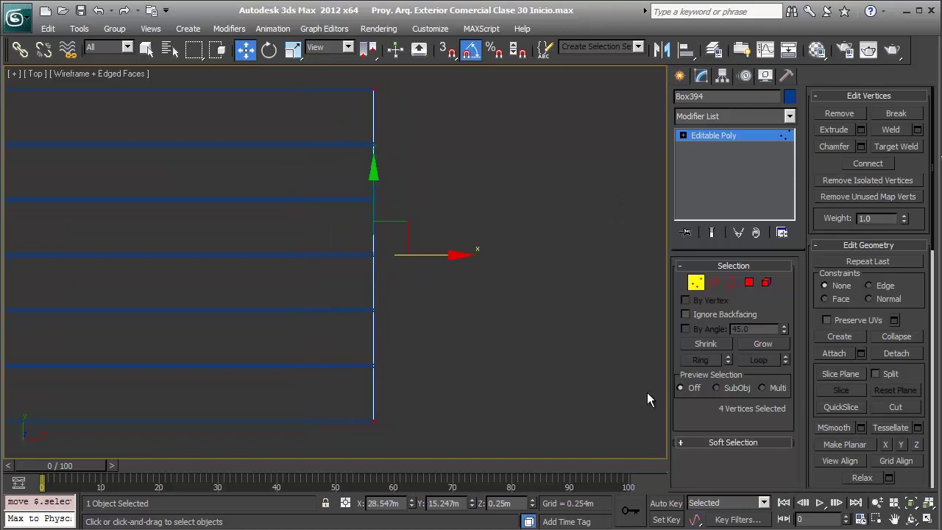
pyautogui.hotkey('shift', 'z')
pyautogui.press('F3')
pyautogui.hotkey('shift', 'z')
pyautogui.hotkey('shift', 'z')
pyautogui.hotkey('shift', 'z')
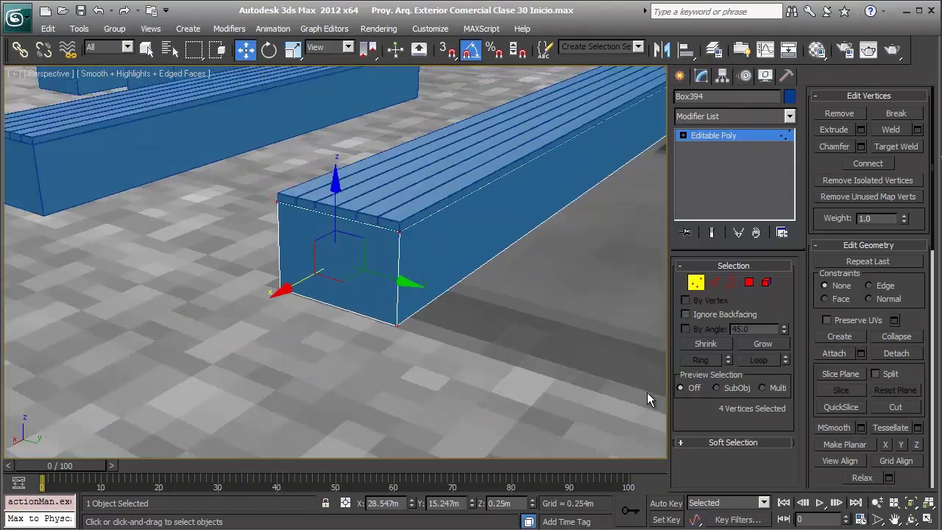
pyautogui.hotkey('shift', 'z')
pyautogui.hotkey('shift', 'z')
# At Element level, Shift-drag the concrete base under the second bench as a cloned element.
pyautogui.press('5')
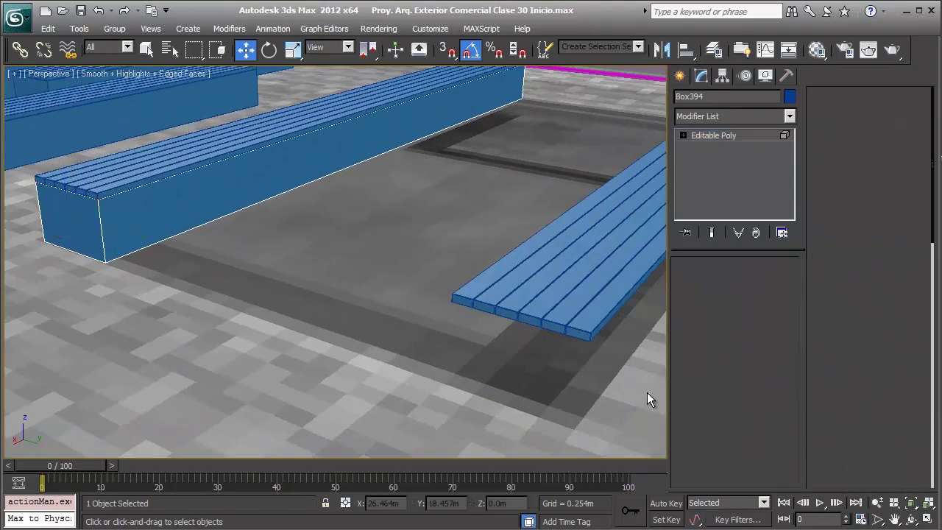
pyautogui.moveTo(647, 398); pyautogui.dragTo(647, 393, button='middle')
pyautogui.keyDown('shift'); pyautogui.moveTo(647, 393); pyautogui.dragTo(648, 398); pyautogui.keyUp('shift')
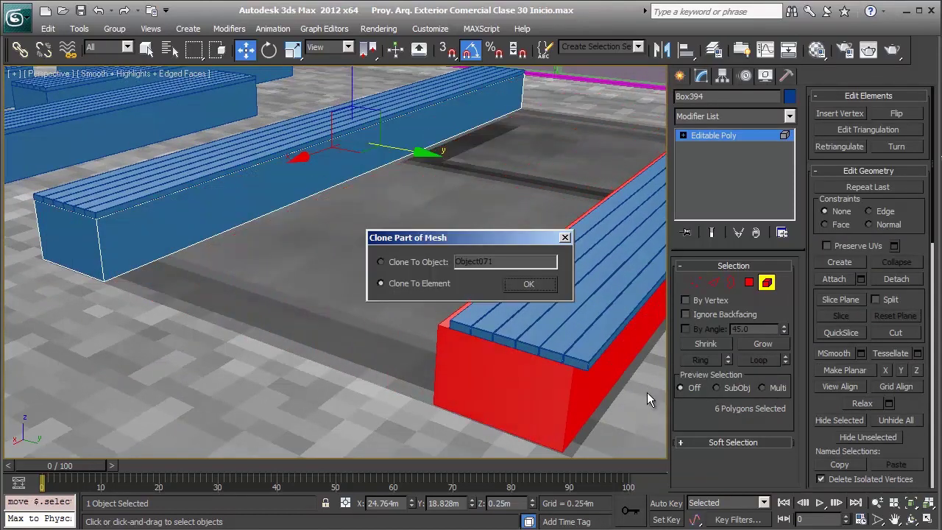
pyautogui.press('Return')
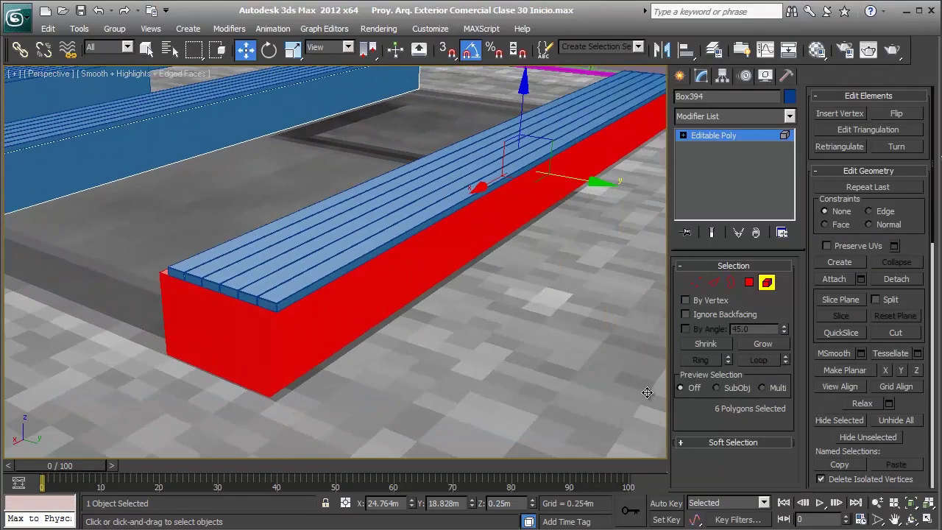
# Check the cloned base from the wireframe Top view, then frame both benches in perspective.
pyautogui.press('t')
pyautogui.press('z')
pyautogui.scroll(2, 648, 396)
pyautogui.press('F3')
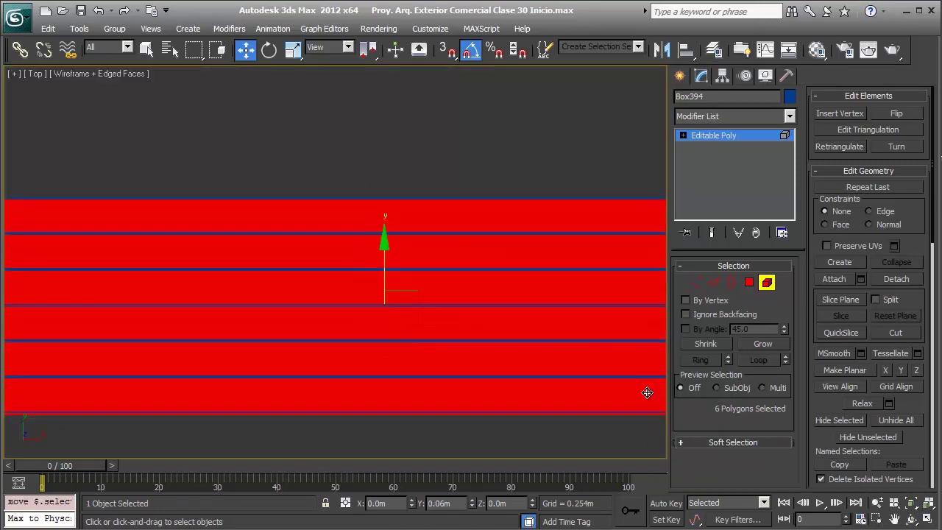
pyautogui.scroll(-4, 647, 392)
pyautogui.press('p')
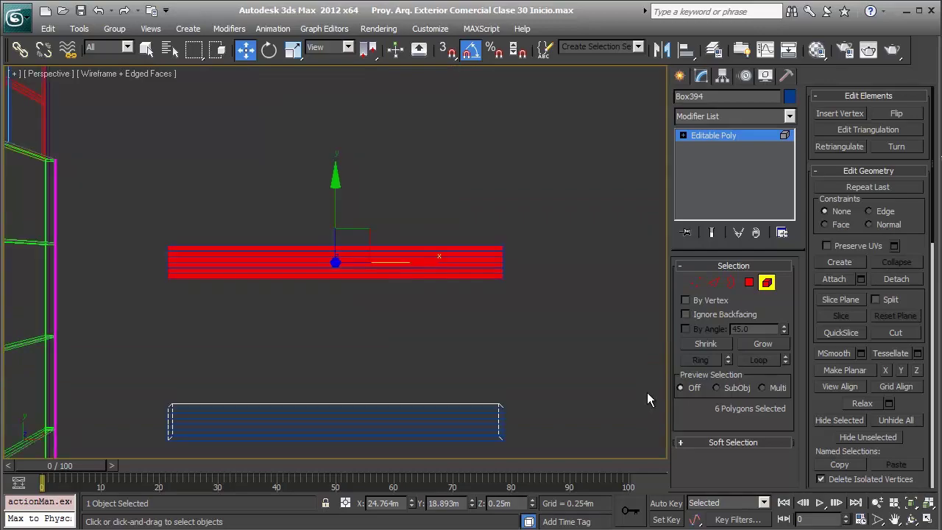
pyautogui.scroll(-3, 647, 392)
pyautogui.scroll(-3, 647, 392)
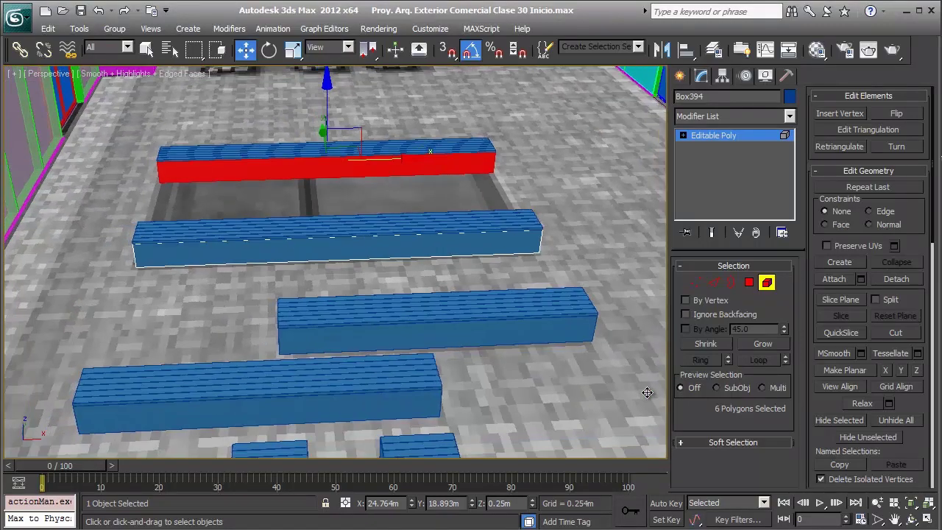
pyautogui.scroll(-2, 647, 393)
pyautogui.scroll(-2, 647, 392)
pyautogui.moveTo(647, 392)
pyautogui.mouseDown(button='middle')
pyautogui.moveTo(647, 331)
pyautogui.moveTo(648, 398)
pyautogui.mouseUp(button='middle')
pyautogui.click(714, 281)
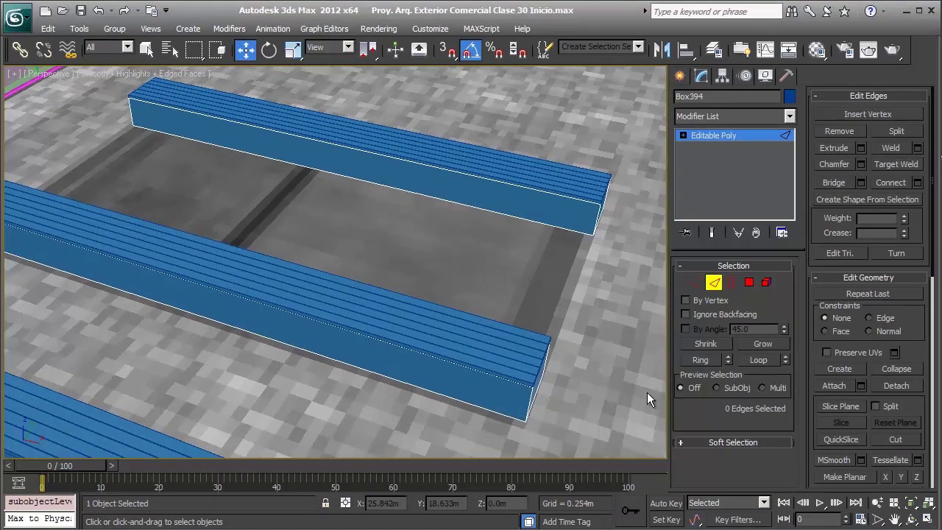
# Select the long side edges of both concrete bases in wireframe view.
pyautogui.press('F3')
pyautogui.moveTo(382, 79); pyautogui.dragTo(419, 138)
pyautogui.keyDown('ctrl'); pyautogui.moveTo(252, 204); pyautogui.dragTo(323, 347); pyautogui.keyUp('ctrl')
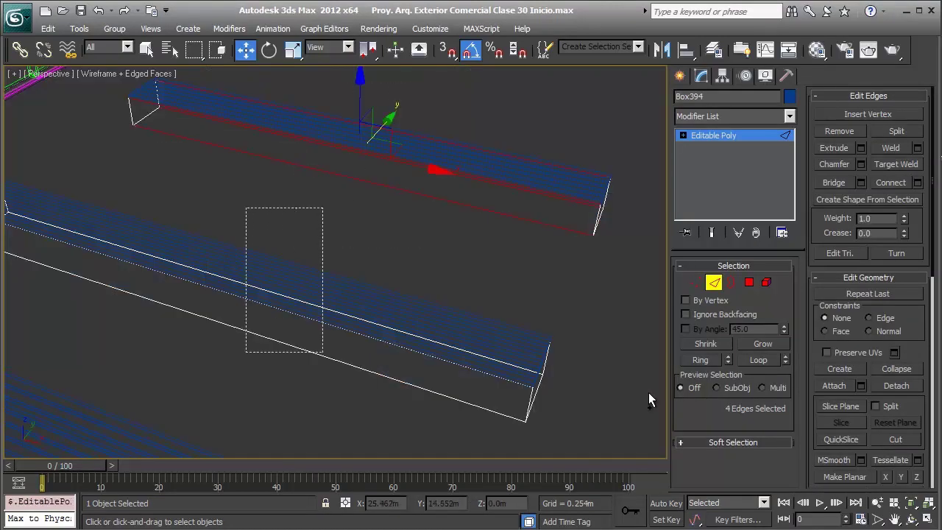
pyautogui.press('F3')
pyautogui.keyDown('alt'); pyautogui.moveTo(647, 392); pyautogui.dragTo(648, 398, button='middle'); pyautogui.keyUp('alt')
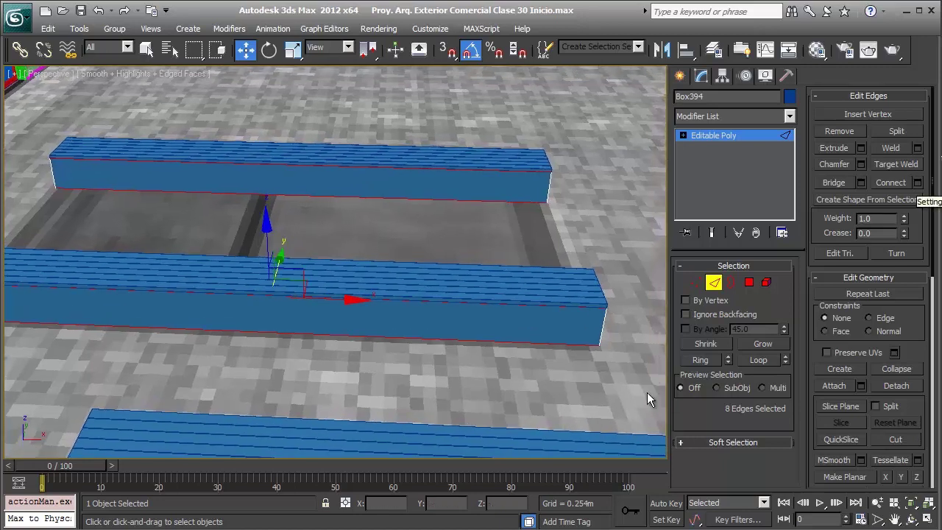
# Connect the selected edges with 2 segments, pinched about 77 toward the base ends.
pyautogui.click(917, 182)
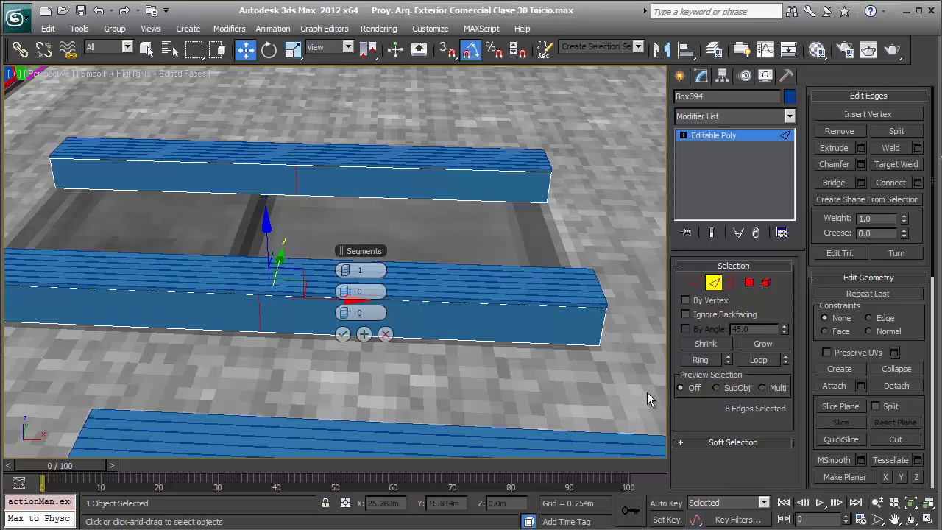
pyautogui.write('2')
pyautogui.press('Tab')
pyautogui.press('Tab')
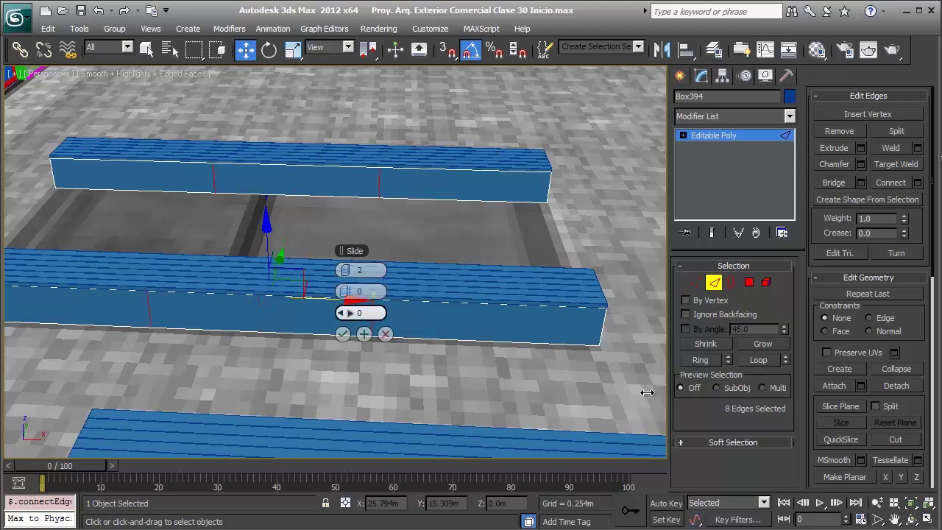
pyautogui.hotkey('shift', 'Tab')
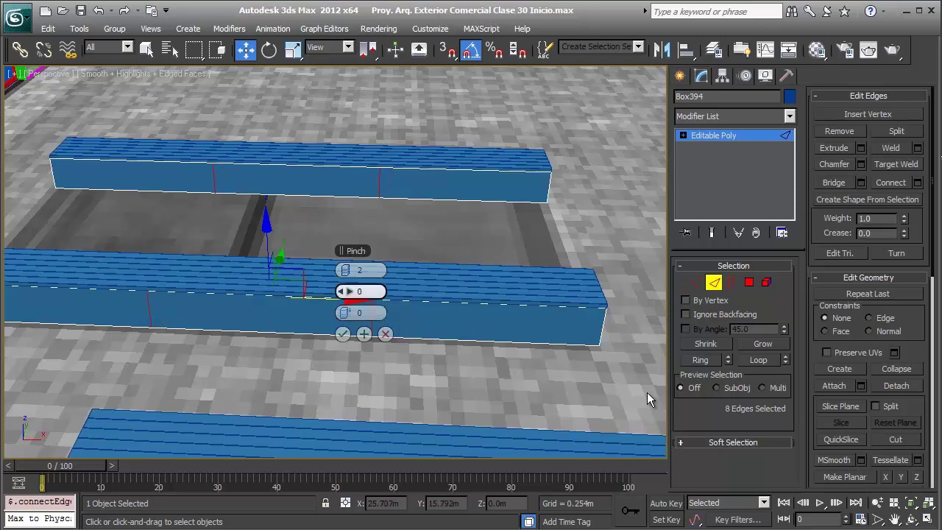
pyautogui.write('45')
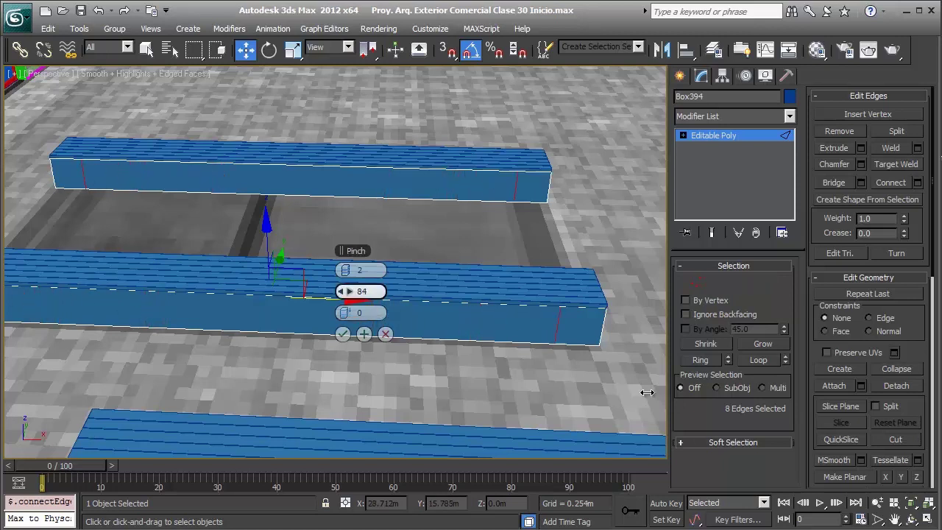
pyautogui.moveTo(647, 393); pyautogui.dragTo(647, 392)
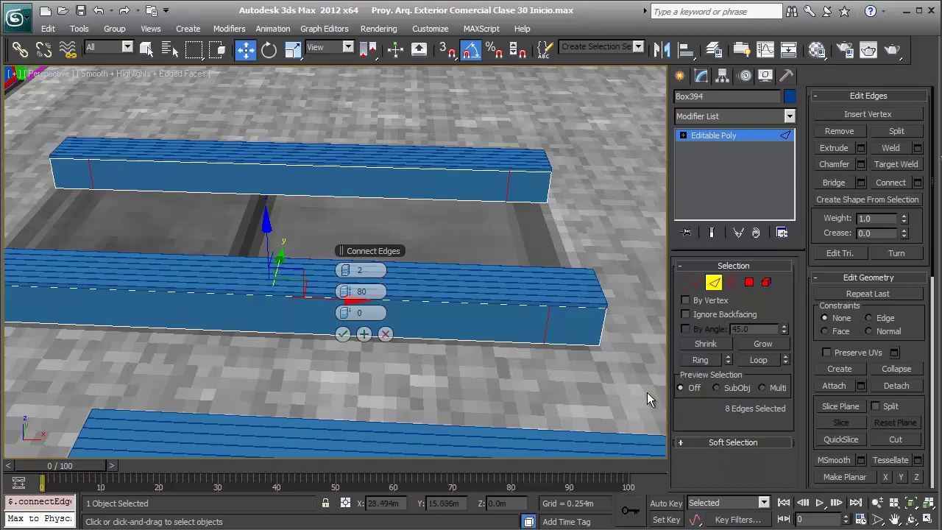
pyautogui.keyDown('alt'); pyautogui.moveTo(648, 398); pyautogui.dragTo(646, 392, button='middle'); pyautogui.keyUp('alt')
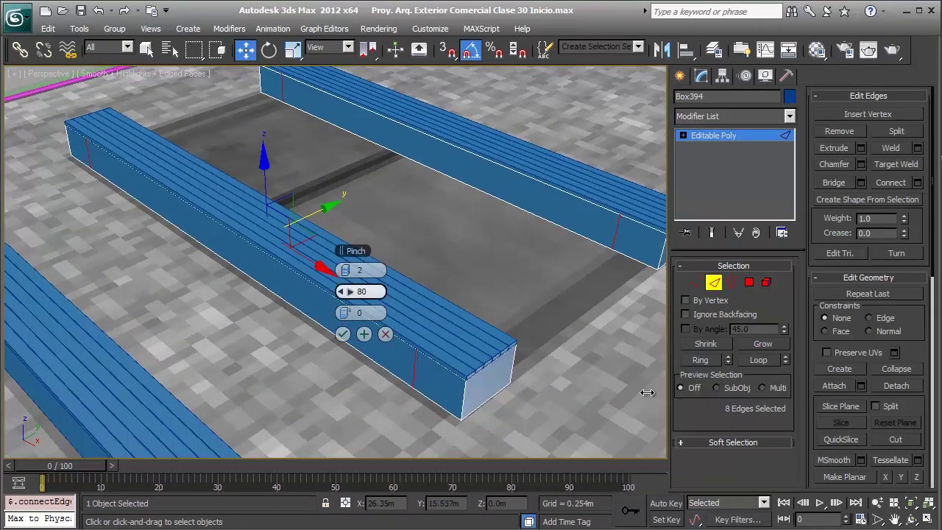
pyautogui.moveTo(646, 392); pyautogui.dragTo(646, 392)
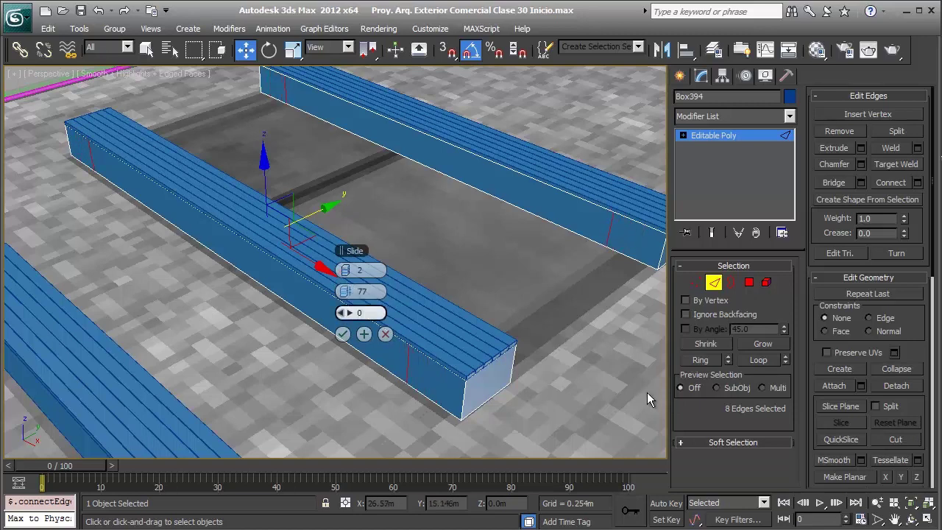
pyautogui.click(343, 334)
pyautogui.keyDown('alt'); pyautogui.moveTo(648, 398); pyautogui.dragTo(648, 399, button='middle'); pyautogui.keyUp('alt')
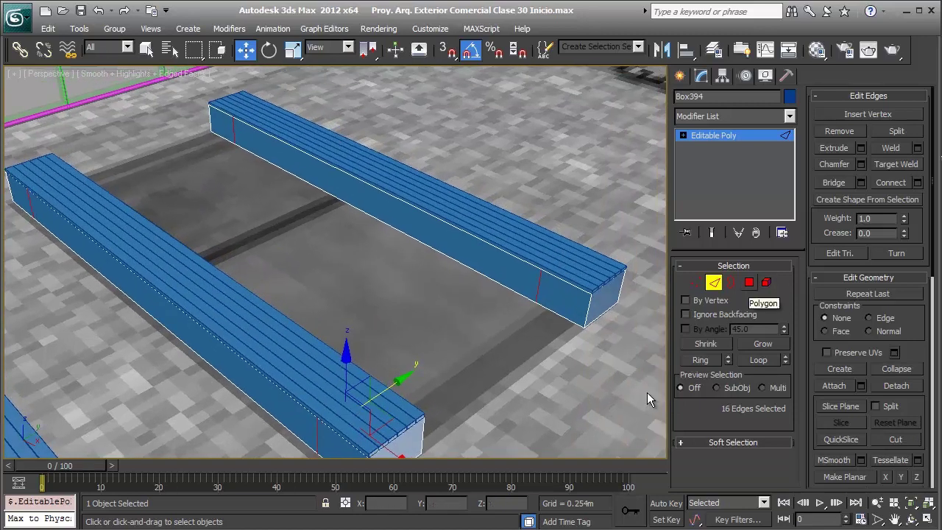
# At Polygon level, bridge the facing side faces of the two concrete bases.
pyautogui.press('4')
pyautogui.scroll(5, 648, 398)
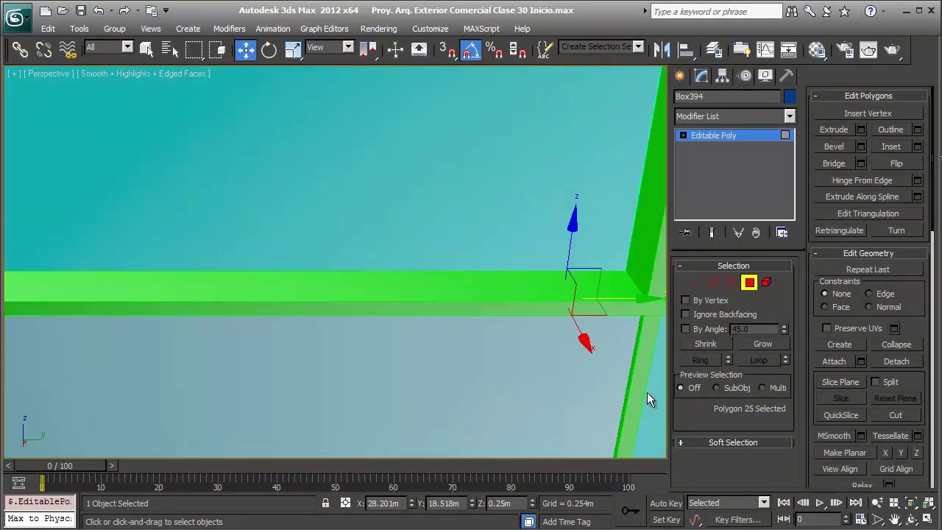
pyautogui.moveTo(648, 398)
pyautogui.keyDown('alt'); pyautogui.mouseDown(button='middle')
pyautogui.moveTo(647, 425)
pyautogui.moveTo(647, 393)
pyautogui.mouseUp(button='middle'); pyautogui.keyUp('alt')
pyautogui.scroll(-5, 647, 392)
pyautogui.scroll(5, 648, 426)
pyautogui.scroll(-3, 647, 392)
pyautogui.scroll(-2, 647, 392)
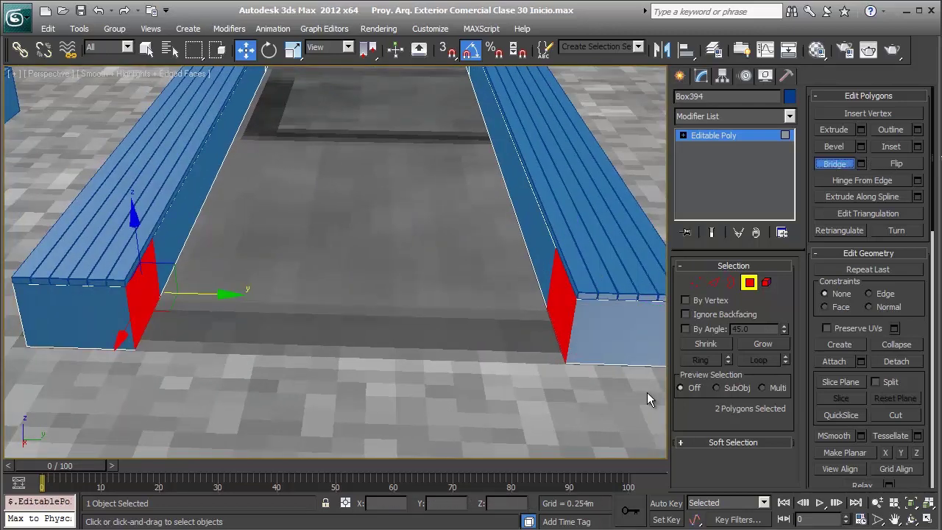
pyautogui.click(834, 163)
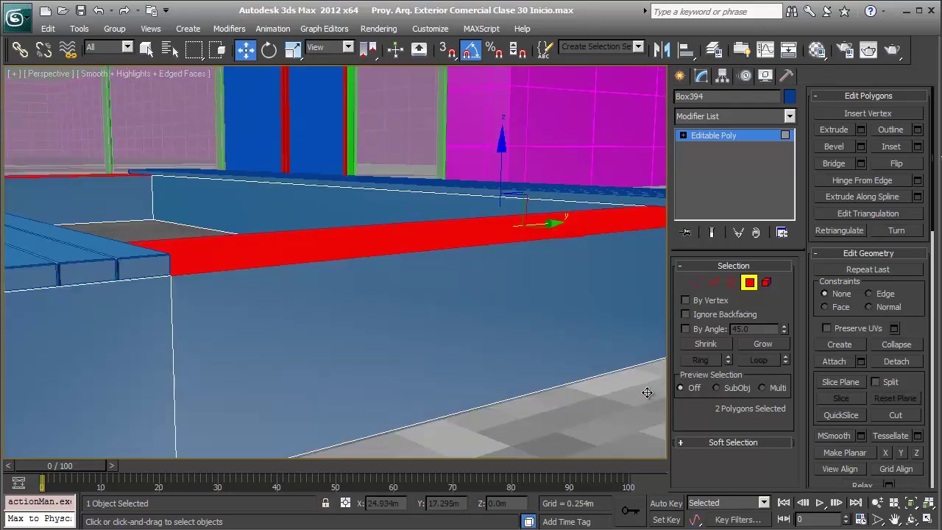
# Check the reference photo, then extrude the two bridging top faces 0.05 m upward.
pyautogui.hotkey('alt', 'Tab')
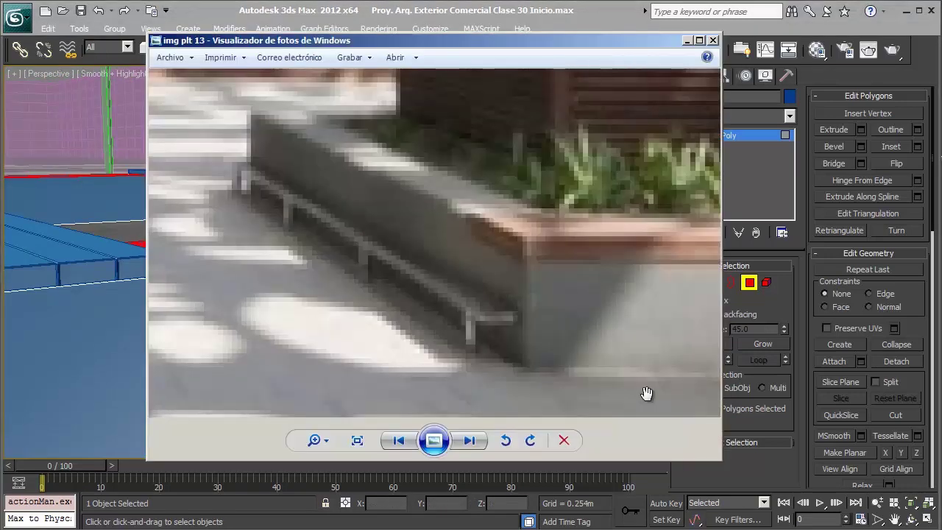
pyautogui.hotkey('alt', 'Tab')
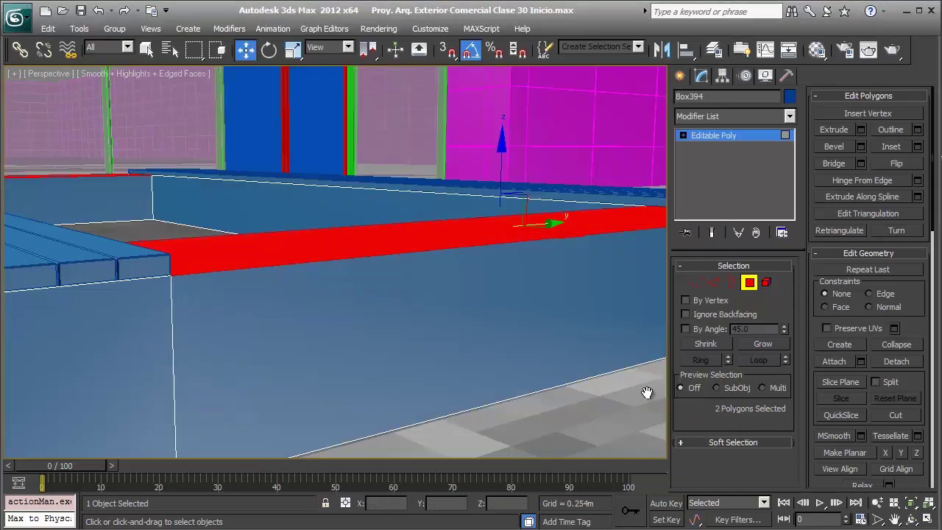
pyautogui.hotkey('shift', 'e')
pyautogui.press('Tab')
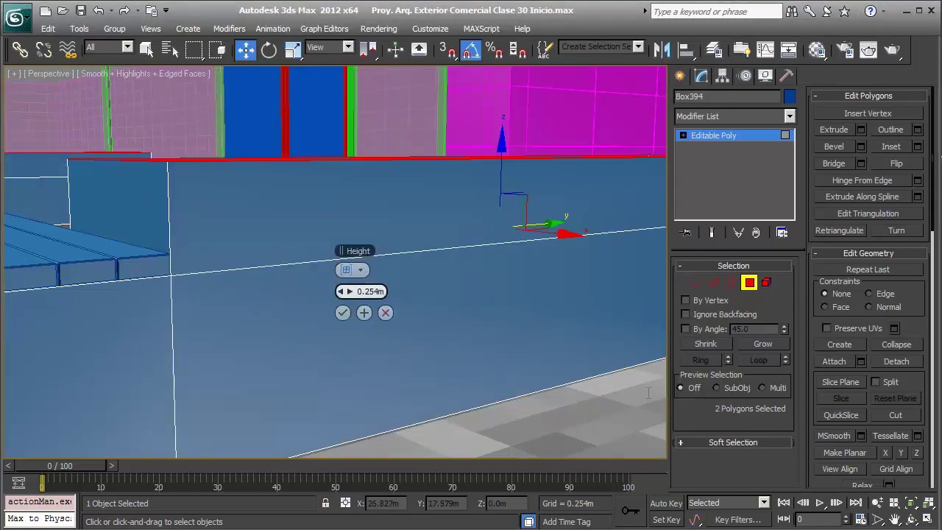
pyautogui.write('0.')
pyautogui.press('Return')
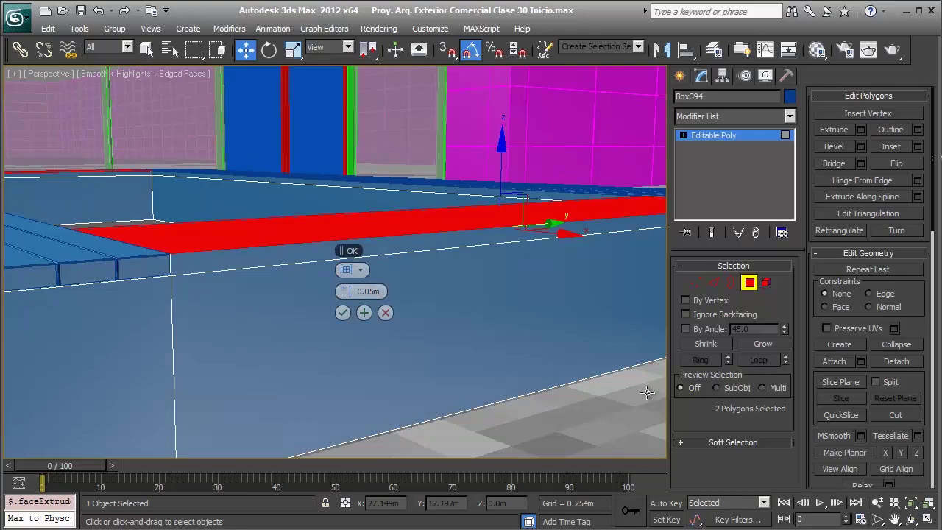
pyautogui.press('Return')
pyautogui.keyDown('alt'); pyautogui.moveTo(647, 393); pyautogui.dragTo(647, 393, button='middle'); pyautogui.keyUp('alt')
# At Edge level, try raising the selected top edges, then undo the move.
pyautogui.scroll(5, 647, 392)
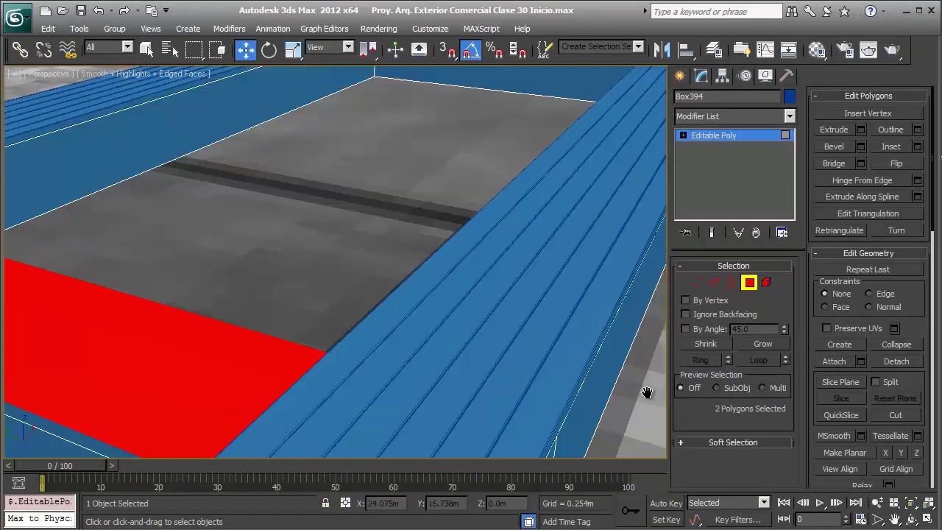
pyautogui.press('F3')
pyautogui.scroll(-3, 647, 392)
pyautogui.press('F3')
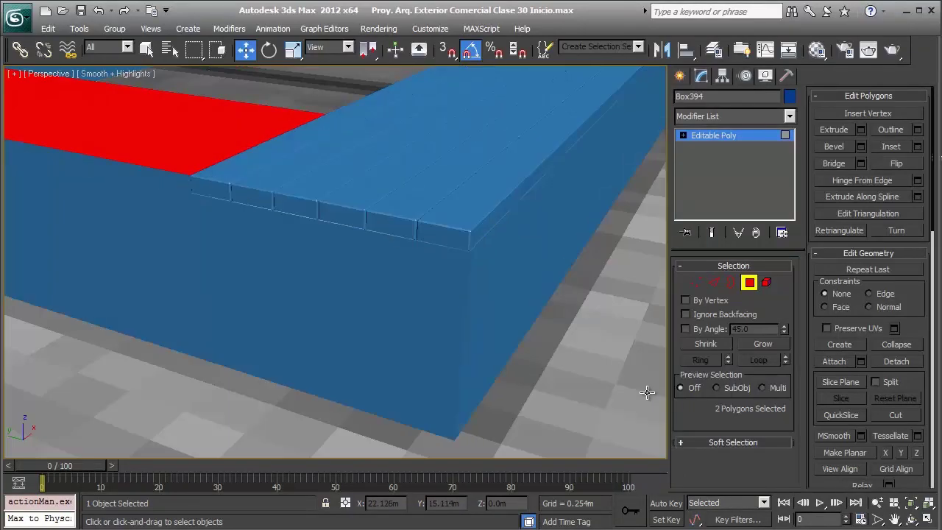
pyautogui.keyDown('alt'); pyautogui.moveTo(647, 392); pyautogui.dragTo(648, 398, button='middle'); pyautogui.keyUp('alt')
pyautogui.press('F3')
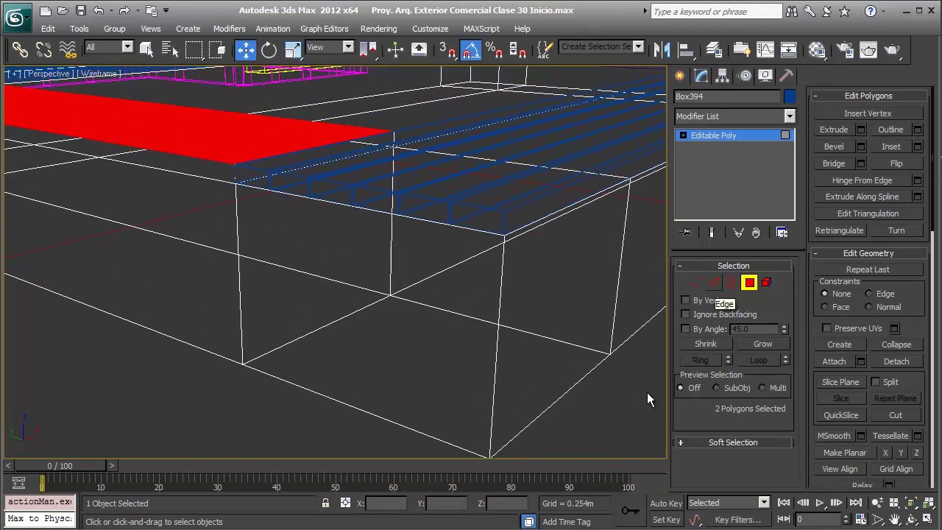
pyautogui.press('2')
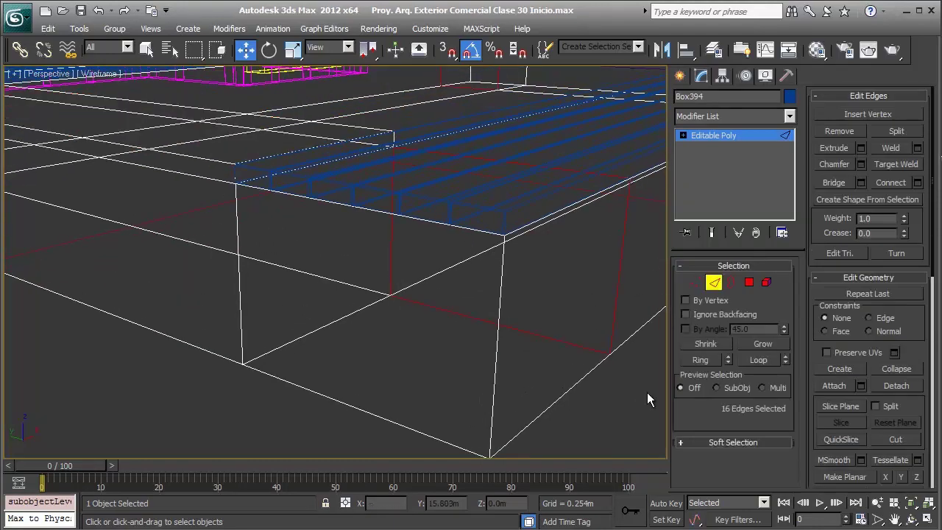
pyautogui.keyDown('alt'); pyautogui.moveTo(647, 398); pyautogui.dragTo(646, 394, button='middle'); pyautogui.keyUp('alt')
pyautogui.hotkey('ctrl', 'z')
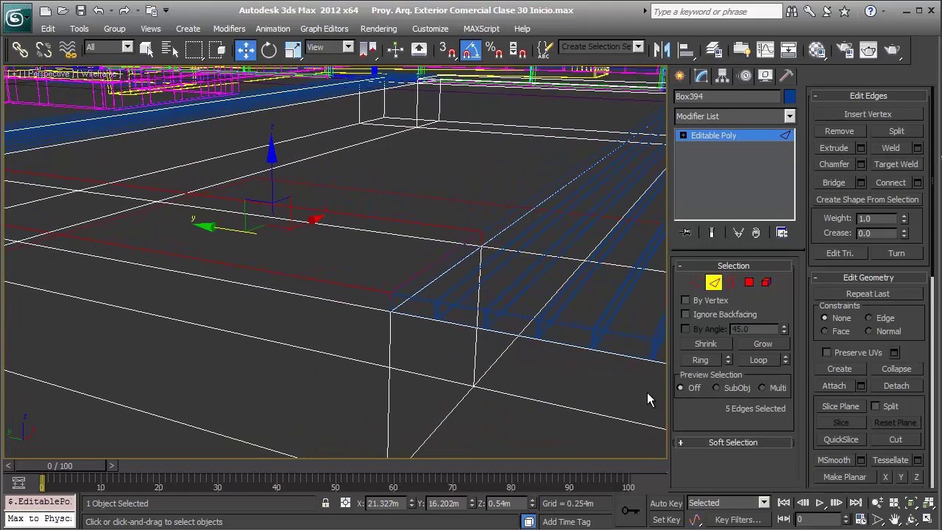
pyautogui.press('F3')
pyautogui.moveTo(647, 392); pyautogui.dragTo(647, 392)
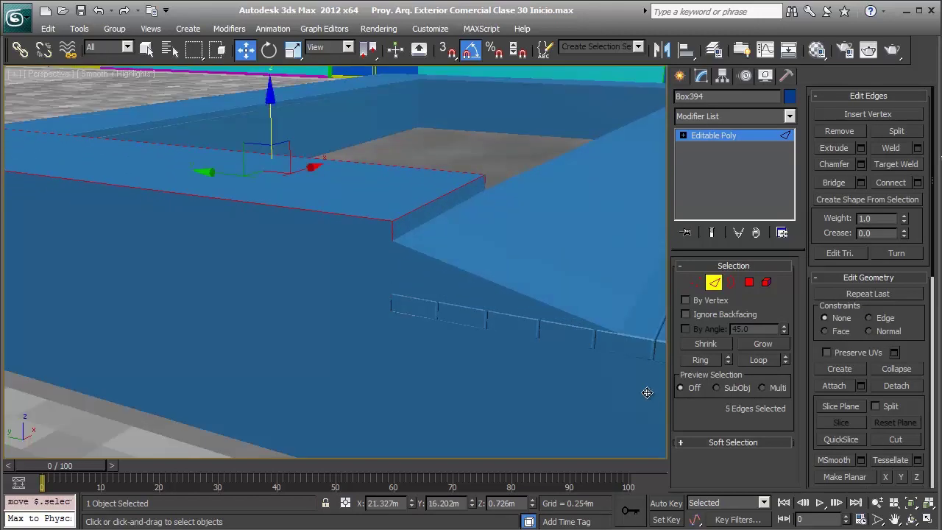
pyautogui.press('F4')
pyautogui.hotkey('ctrl', 'z')
# In wireframe view, select the corner and end outer edges of the bench box.
pyautogui.hotkey('shift', 'z')
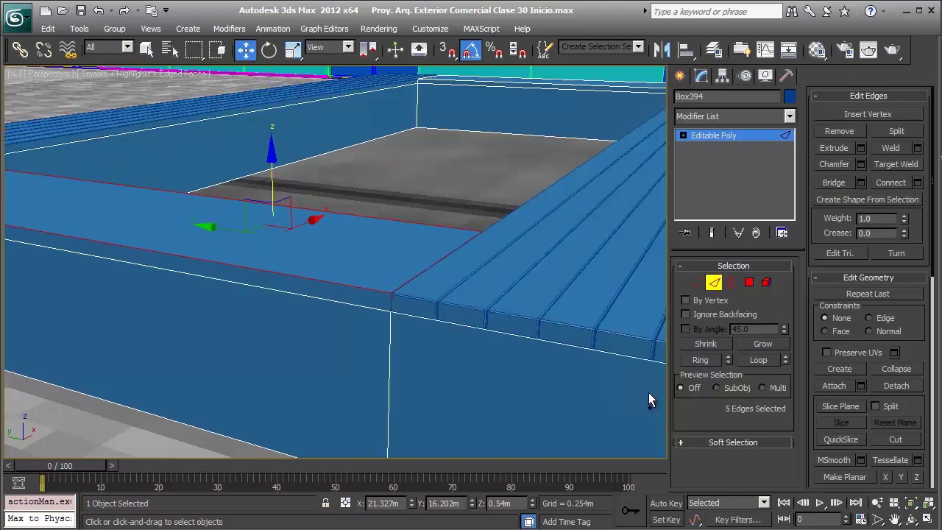
pyautogui.hotkey('shift', 'z')
pyautogui.hotkey('shift', 'z')
pyautogui.hotkey('shift', 'z')
pyautogui.hotkey('shift', 'z')
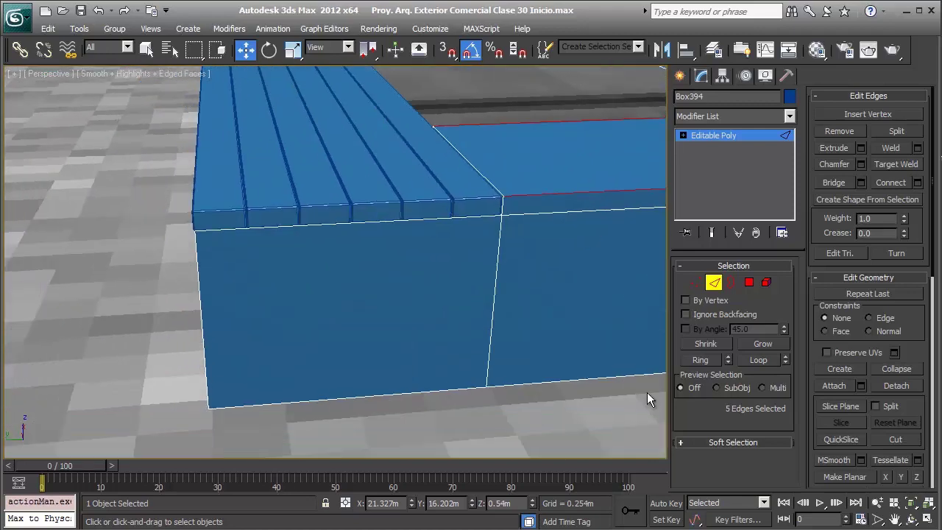
pyautogui.press('F3')
pyautogui.keyDown('ctrl'); pyautogui.moveTo(428, 113); pyautogui.dragTo(453, 135); pyautogui.keyUp('ctrl')
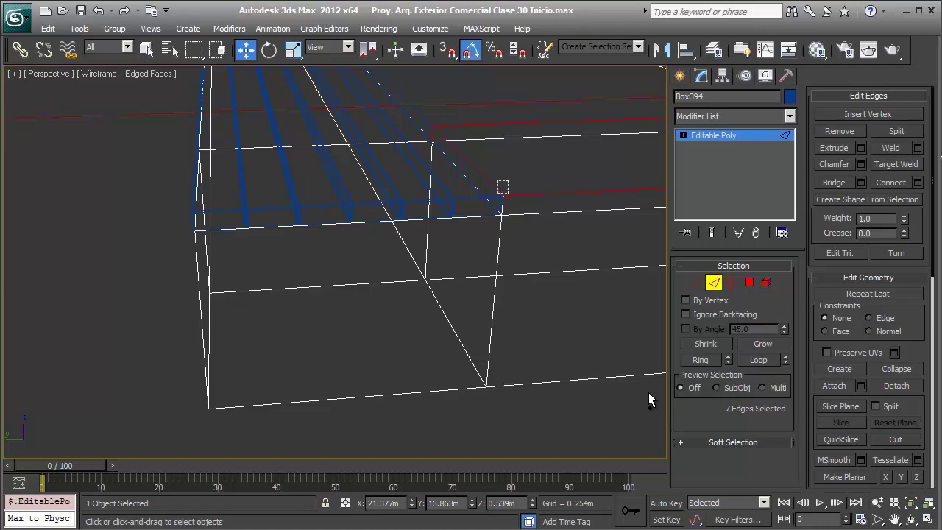
pyautogui.hotkey('shift', 'z')
pyautogui.hotkey('shift', 'z')
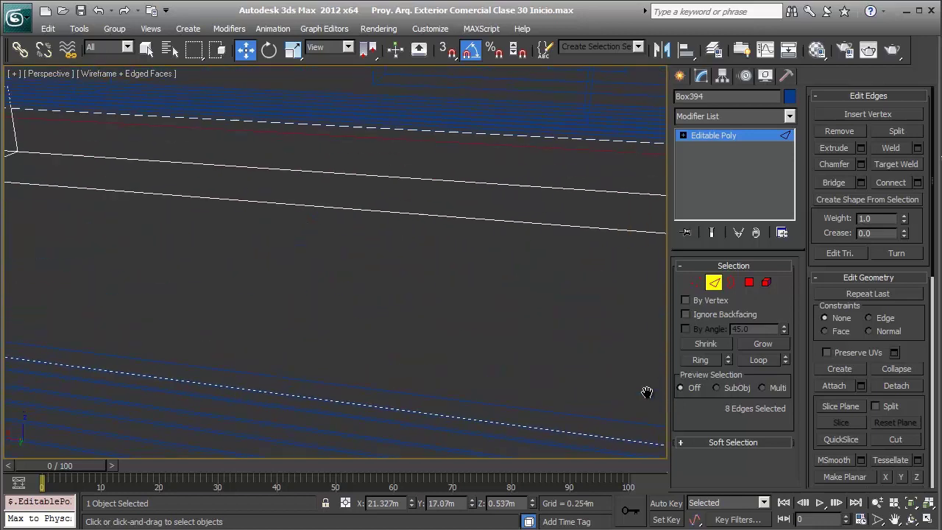
pyautogui.hotkey('shift', 'z')
pyautogui.hotkey('shift', 'z')
pyautogui.hotkey('shift', 'z')
pyautogui.hotkey('shift', 'z')
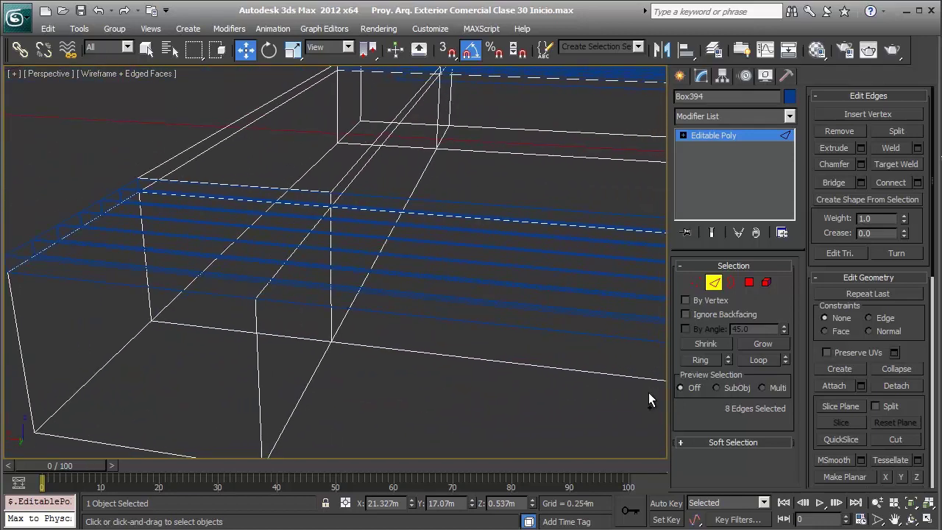
pyautogui.keyDown('ctrl'); pyautogui.moveTo(88, 138); pyautogui.dragTo(144, 182); pyautogui.keyUp('ctrl')
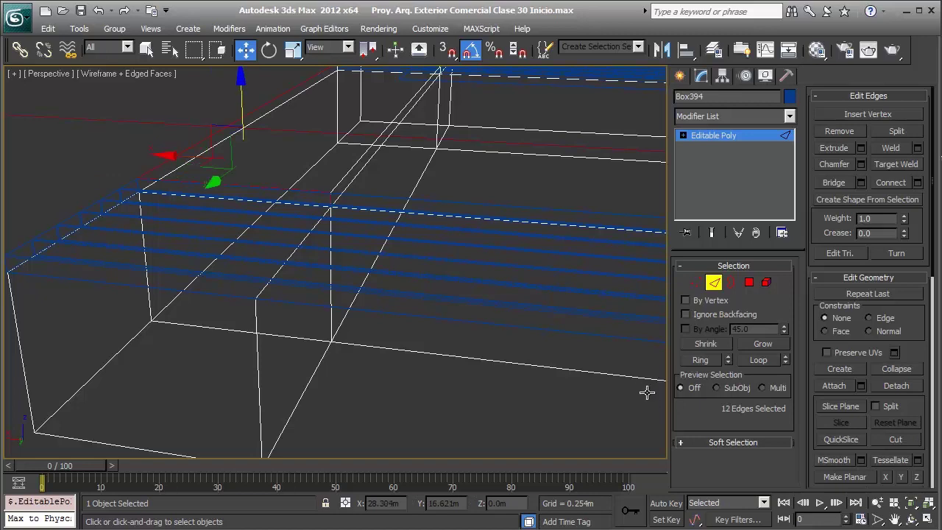
pyautogui.hotkey('shift', 'z')
pyautogui.hotkey('shift', 'z')
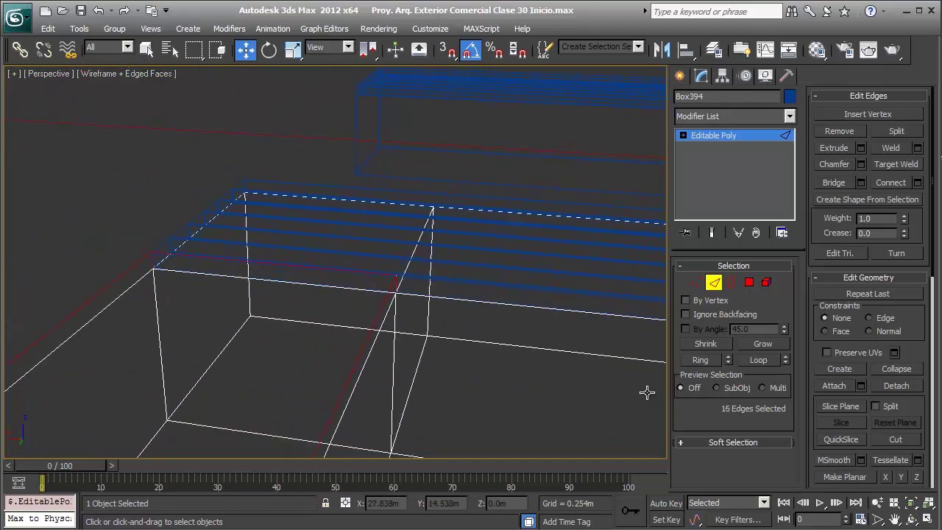
pyautogui.hotkey('shift', 'z')
pyautogui.hotkey('shift', 'z')
pyautogui.hotkey('shift', 'z')
pyautogui.hotkey('shift', 'z')
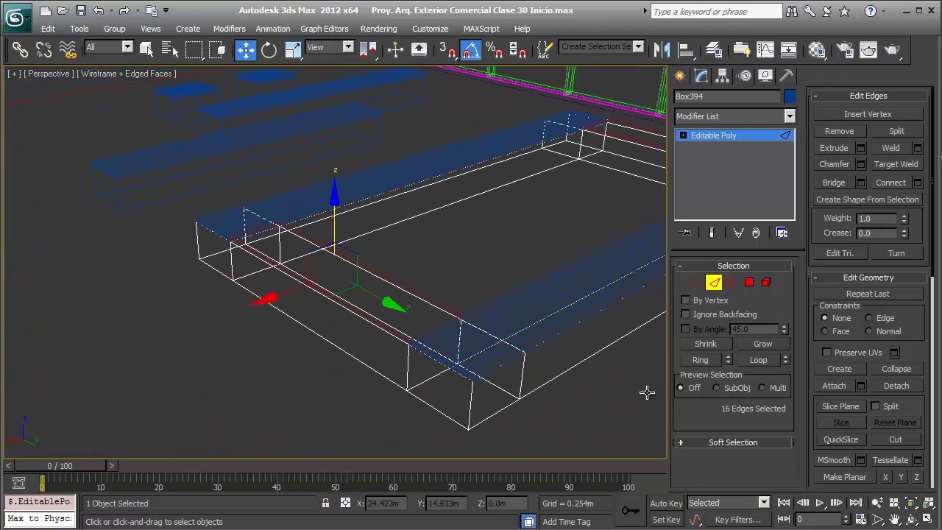
pyautogui.hotkey('shift', 'z')
pyautogui.hotkey('shift', 'z')
pyautogui.hotkey('shift', 'z')
pyautogui.hotkey('shift', 'z')
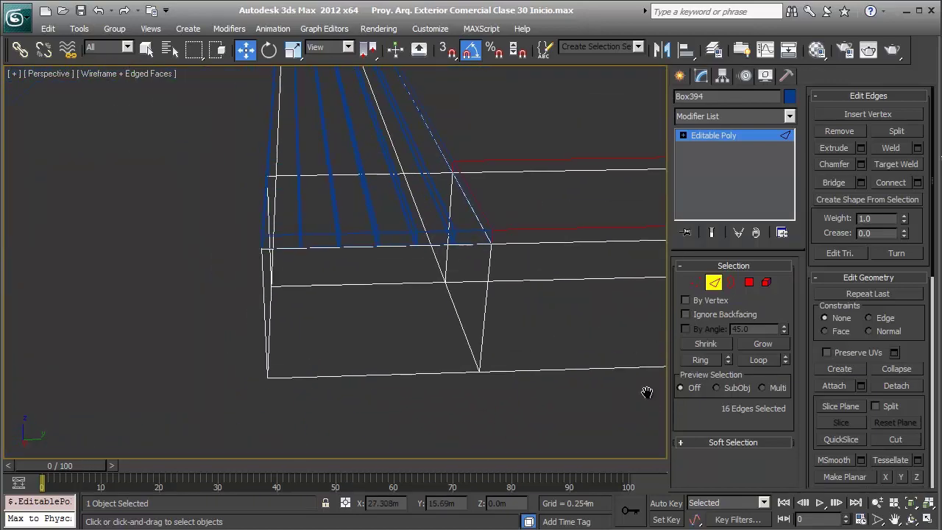
pyautogui.moveTo(647, 392); pyautogui.dragTo(648, 399, button='middle')
pyautogui.hotkey('ctrl', 'z')
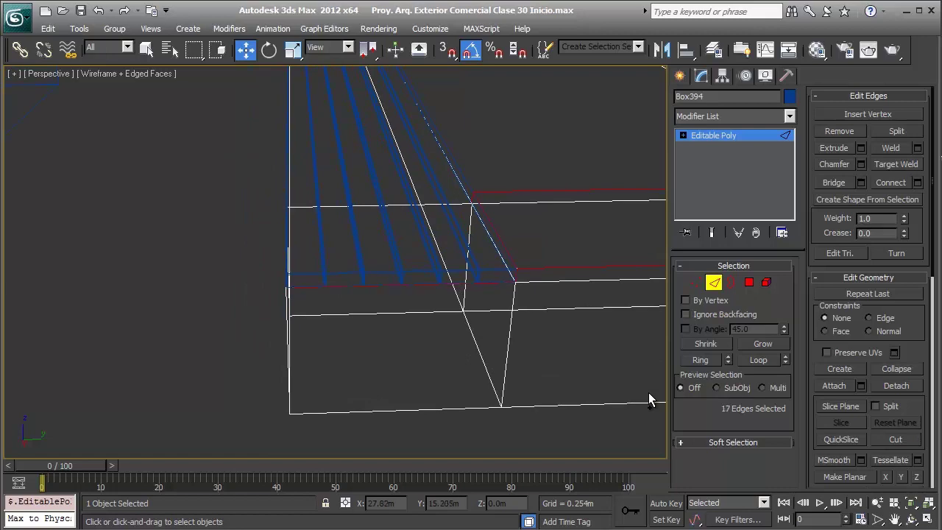
pyautogui.hotkey('ctrl', 'z')
# Add the remaining outer edges until 27 edges are selected for chamfering.
pyautogui.hotkey('ctrl', 'z')
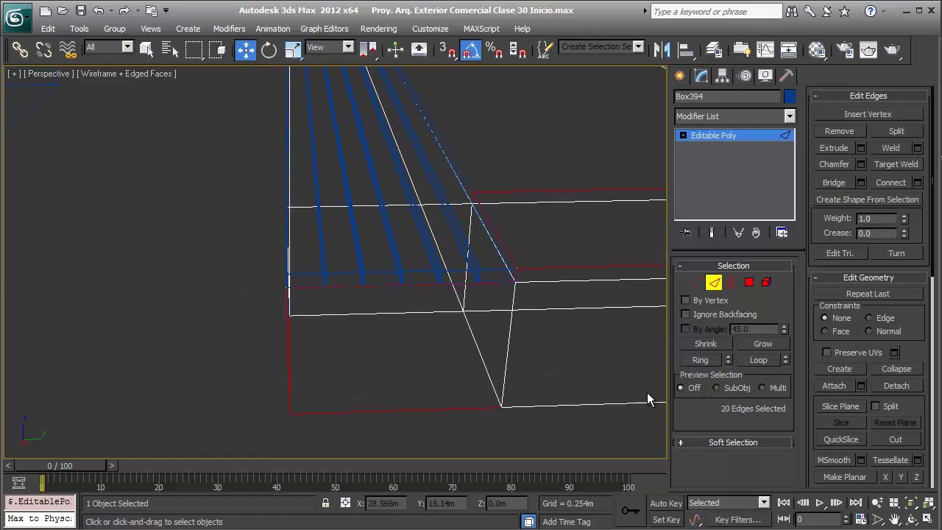
pyautogui.hotkey('shift', 'z')
pyautogui.moveTo(648, 397); pyautogui.dragTo(647, 392, button='middle')
pyautogui.hotkey('shift', 'z')
pyautogui.hotkey('ctrl', 'z')
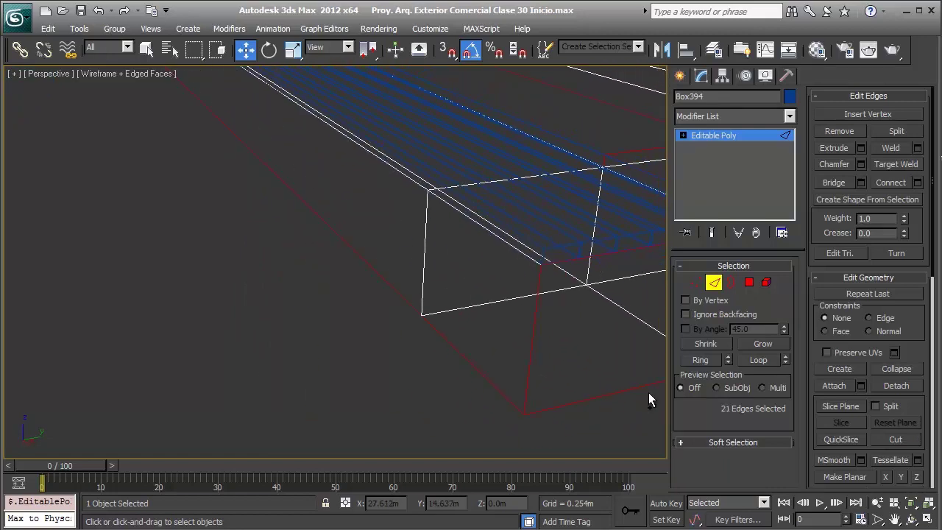
pyautogui.hotkey('ctrl', 'z')
pyautogui.hotkey('ctrl', 'z')
pyautogui.hotkey('shift', 'z')
pyautogui.hotkey('ctrl', 'z')
pyautogui.hotkey('shift', 'z')
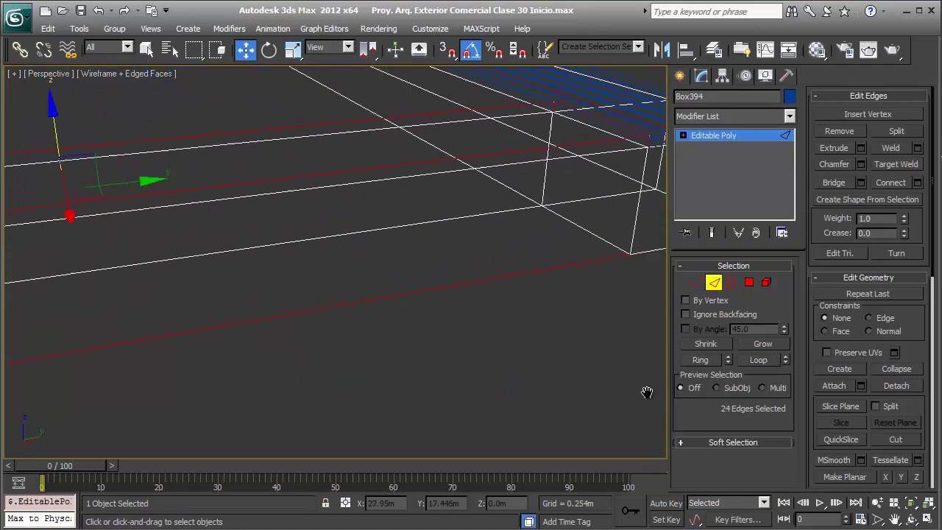
pyautogui.hotkey('shift', 'z')
pyautogui.hotkey('ctrl', 'z')
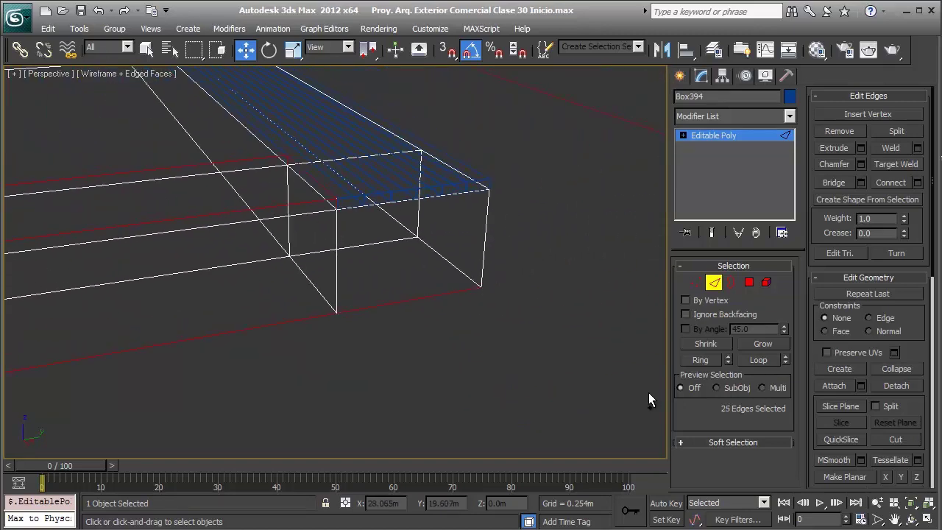
pyautogui.hotkey('ctrl', 'z')
pyautogui.hotkey('shift', 'z')
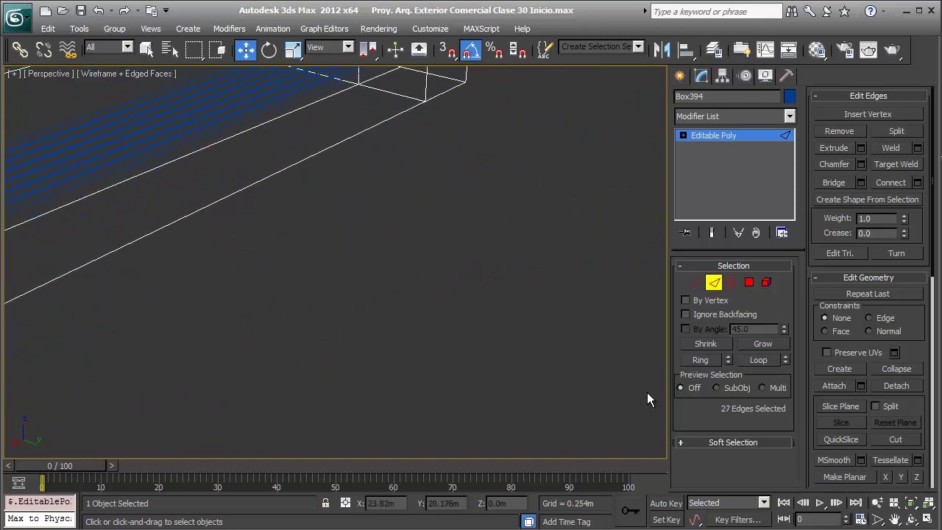
pyautogui.hotkey('shift', 'z')
pyautogui.hotkey('shift', 'z')
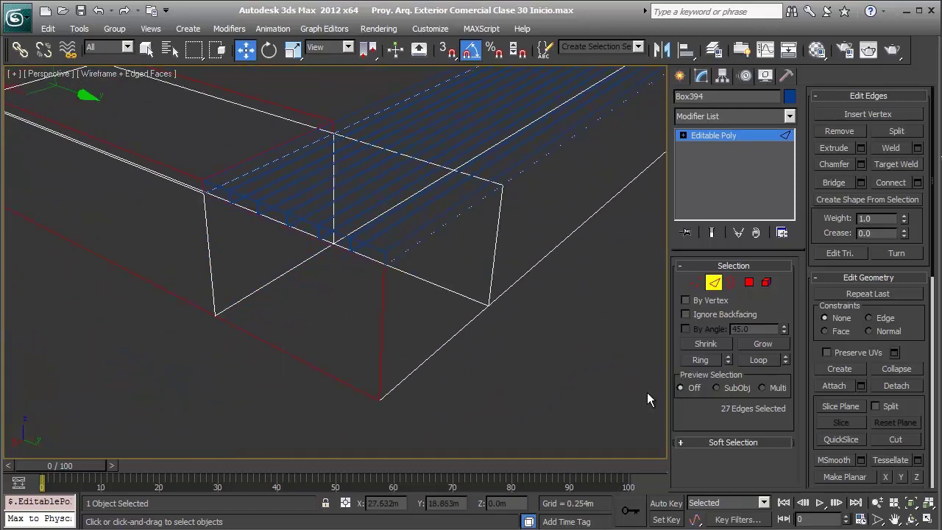
# Add the vertical corner edge and the long right bench edge to the chamfer selection.
pyautogui.press('F3')
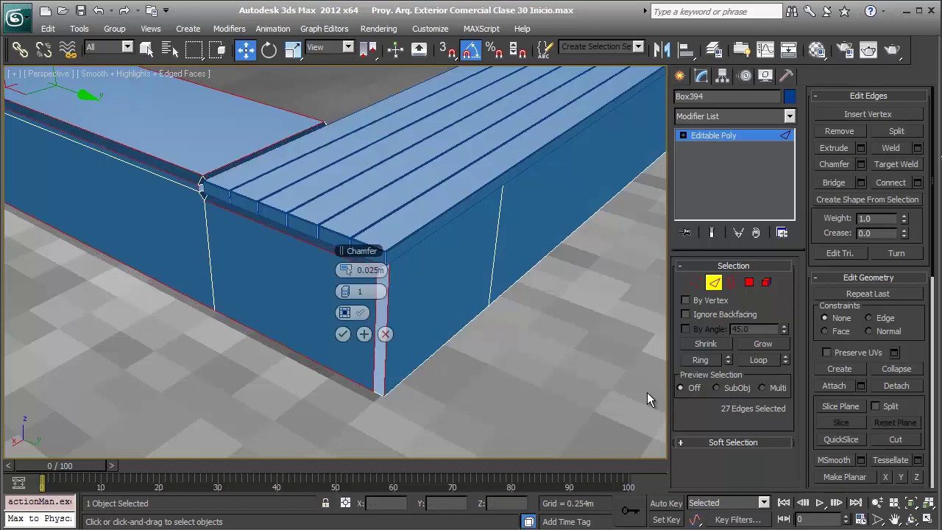
pyautogui.hotkey('shift', 'z')
pyautogui.hotkey('shift', 'z')
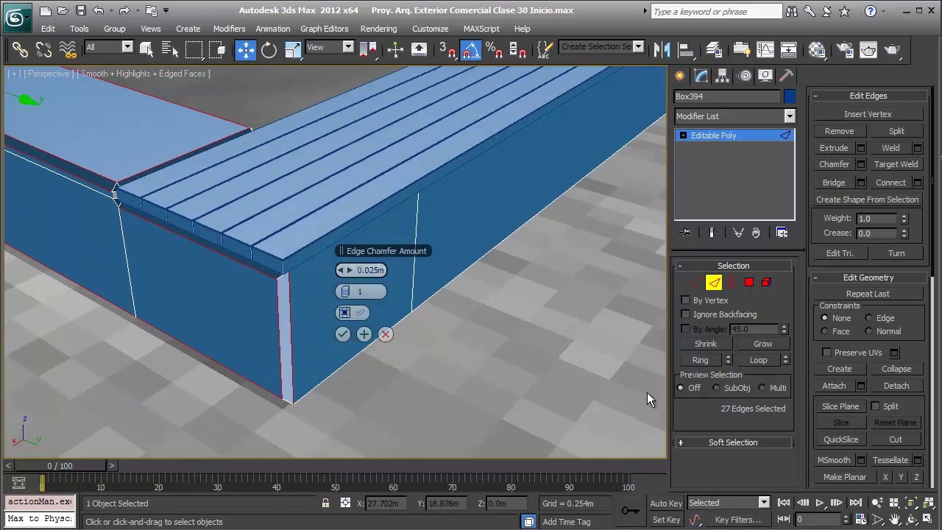
pyautogui.hotkey('shift', 'z')
pyautogui.press('F3')
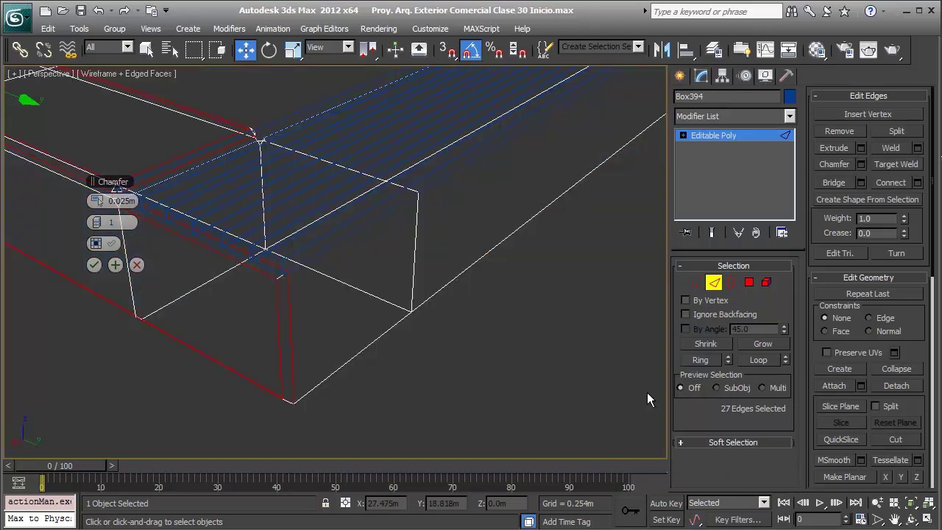
pyautogui.hotkey('ctrl', 'z')
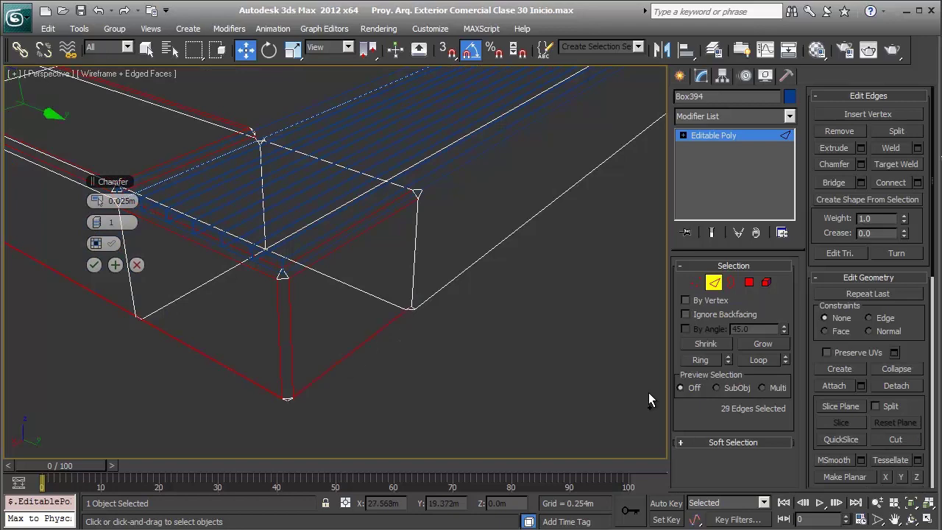
pyautogui.hotkey('ctrl', 'z')
pyautogui.hotkey('ctrl', 'z')
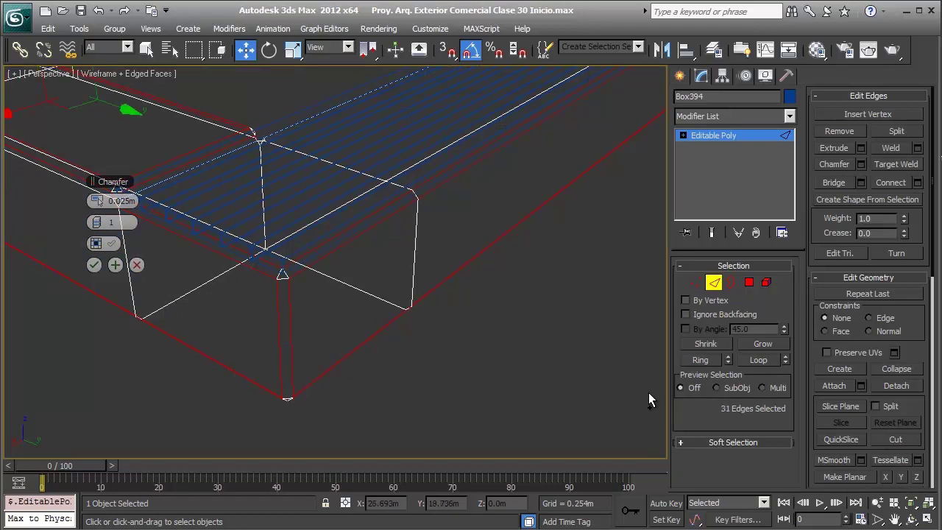
# Add the lower bench-top edges and one more edge to the chamfer set.
pyautogui.hotkey('shift', 'z')
pyautogui.hotkey('shift', 'z')
pyautogui.hotkey('shift', 'z')
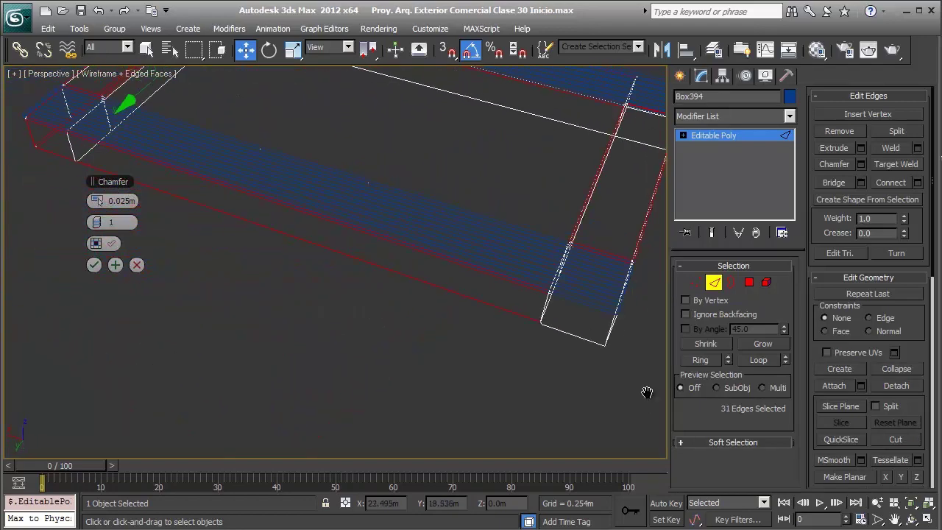
pyautogui.hotkey('shift', 'z')
pyautogui.hotkey('shift', 'z')
pyautogui.hotkey('shift', 'z')
pyautogui.hotkey('shift', 'z')
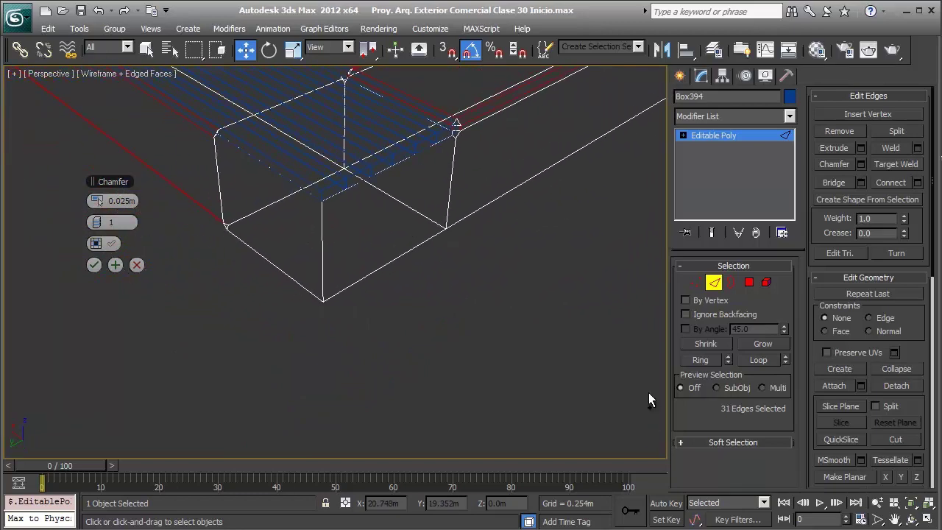
pyautogui.hotkey('ctrl', 'z')
pyautogui.hotkey('ctrl', 'z')
pyautogui.moveTo(649, 400); pyautogui.dragTo(647, 392, button='middle')
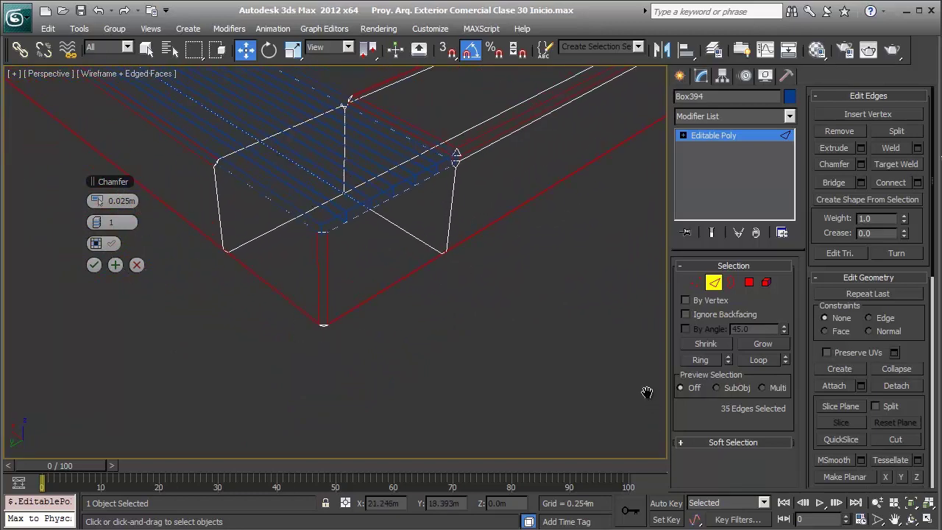
pyautogui.hotkey('ctrl', 'z')
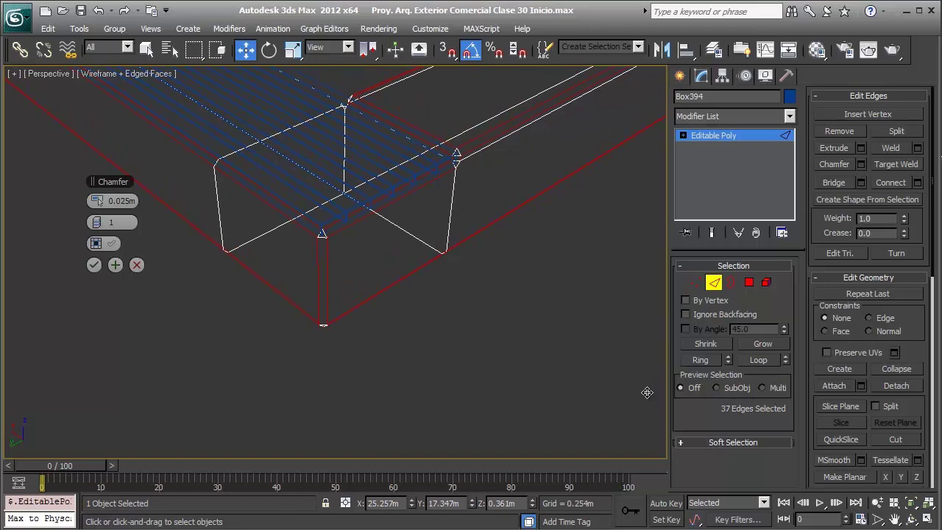
# Add the box-end edges and further plank edges to the chamfer set.
pyautogui.hotkey('shift', 'z')
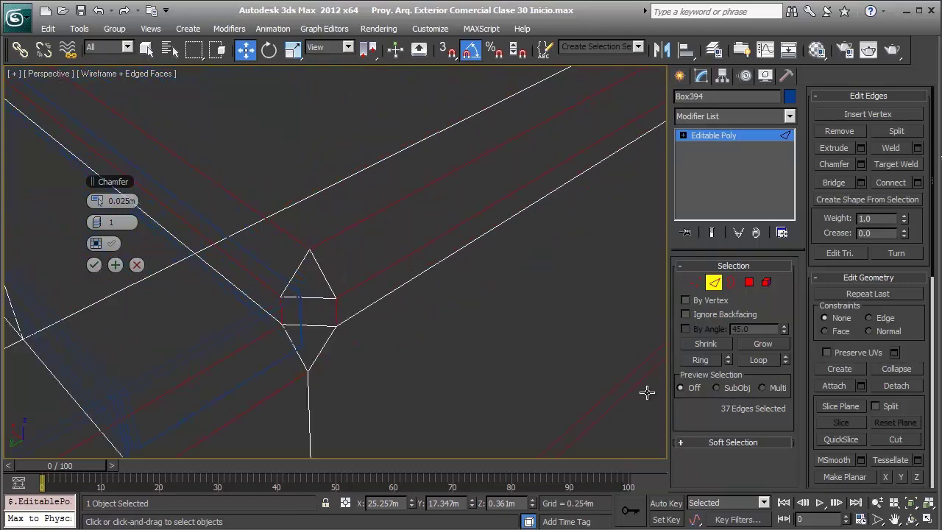
pyautogui.hotkey('shift', 'z')
pyautogui.hotkey('shift', 'z')
pyautogui.hotkey('shift', 'z')
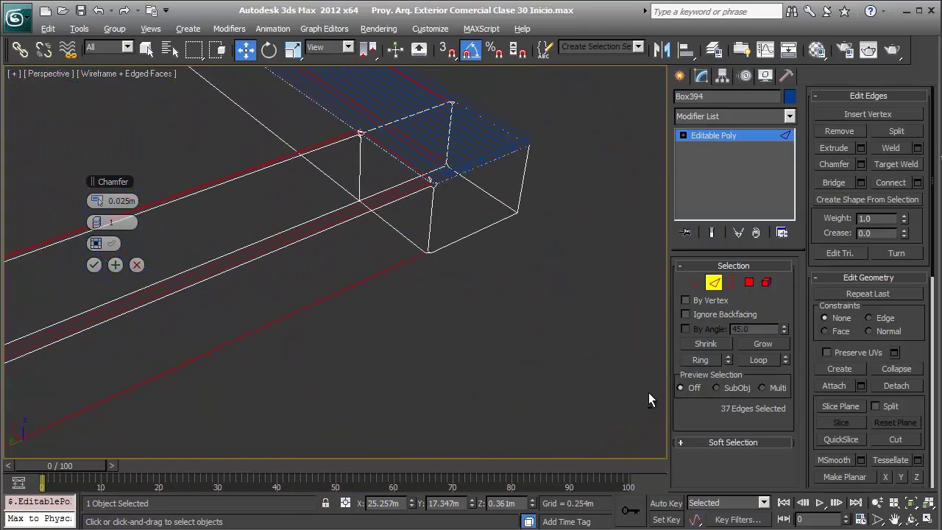
pyautogui.hotkey('shift', 'z')
pyautogui.hotkey('shift', 'z')
pyautogui.hotkey('shift', 'z')
pyautogui.hotkey('shift', 'z')
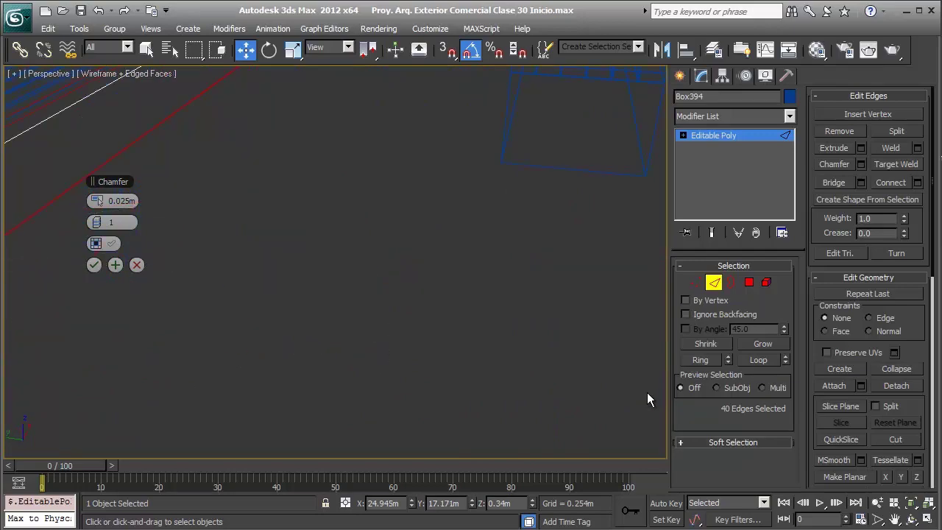
pyautogui.hotkey('shift', 'z')
pyautogui.hotkey('shift', 'z')
pyautogui.hotkey('shift', 'z')
pyautogui.hotkey('shift', 'z')
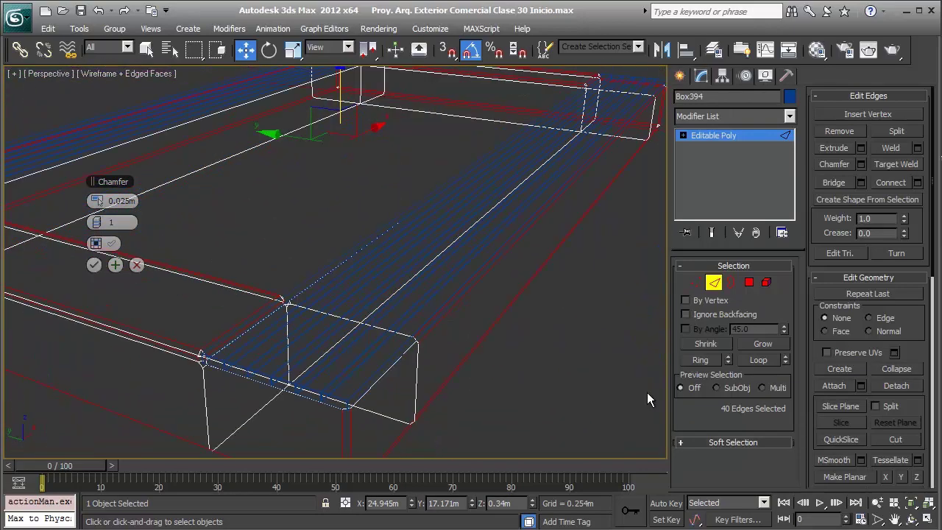
pyautogui.hotkey('shift', 'z')
pyautogui.hotkey('ctrl', 'z')
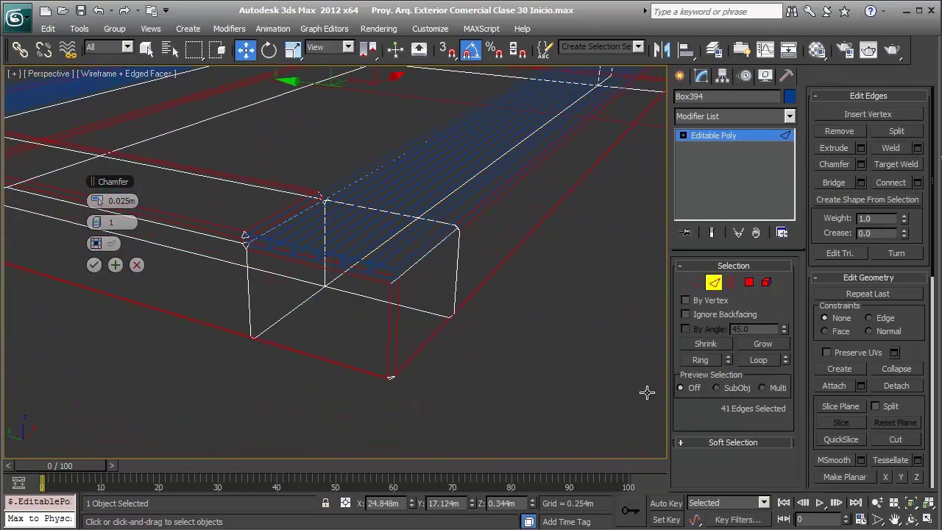
pyautogui.hotkey('ctrl', 'z')
# Inspect the bench walls in shaded and see-through views to check for hidden edges.
pyautogui.hotkey('shift', 'z')
pyautogui.press('F3')
pyautogui.hotkey('shift', 'z')
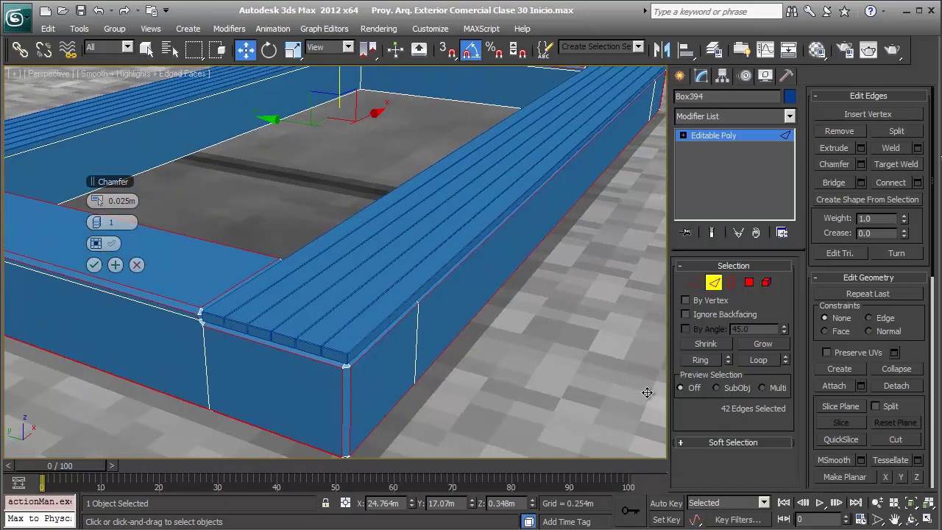
pyautogui.hotkey('shift', 'z')
pyautogui.hotkey('shift', 'z')
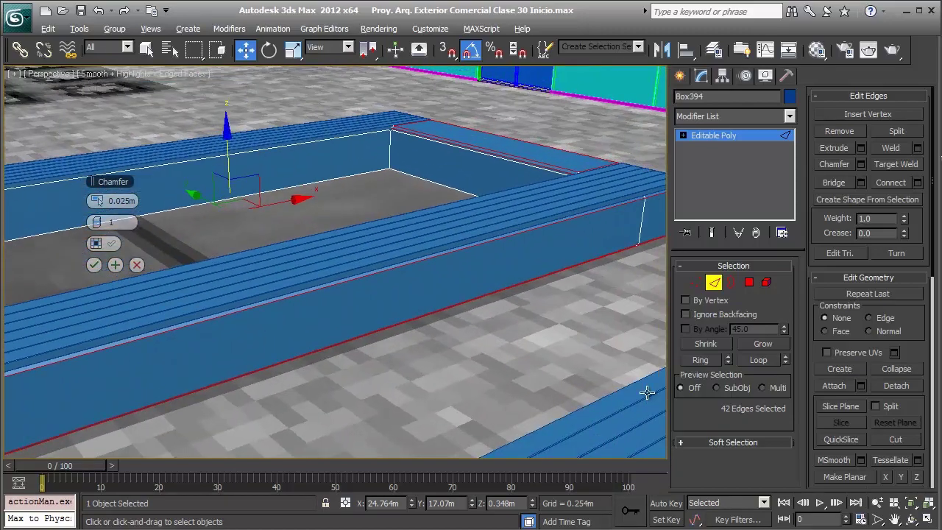
pyautogui.hotkey('shift', 'z')
pyautogui.hotkey('shift', 'z')
pyautogui.hotkey('shift', 'z')
pyautogui.hotkey('shift', 'z')
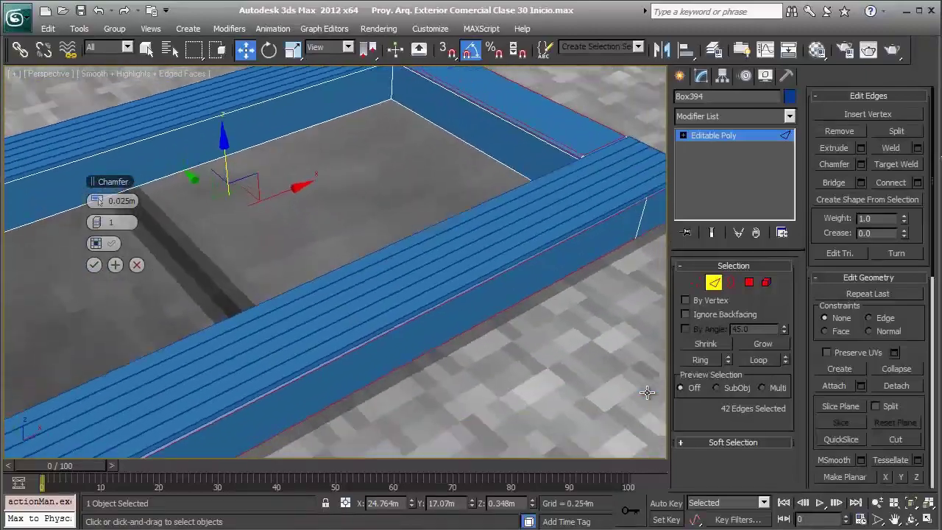
pyautogui.hotkey('shift', 'z')
pyautogui.hotkey('shift', 'z')
pyautogui.hotkey('shift', 'z')
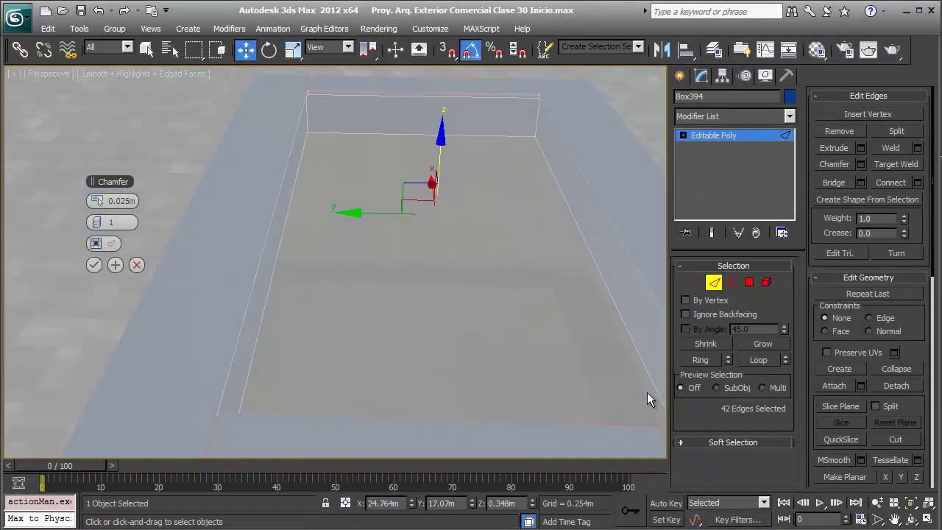
pyautogui.hotkey('shift', 'z')
pyautogui.hotkey('shift', 'z')
pyautogui.hotkey('shift', 'z')
pyautogui.hotkey('shift', 'z')
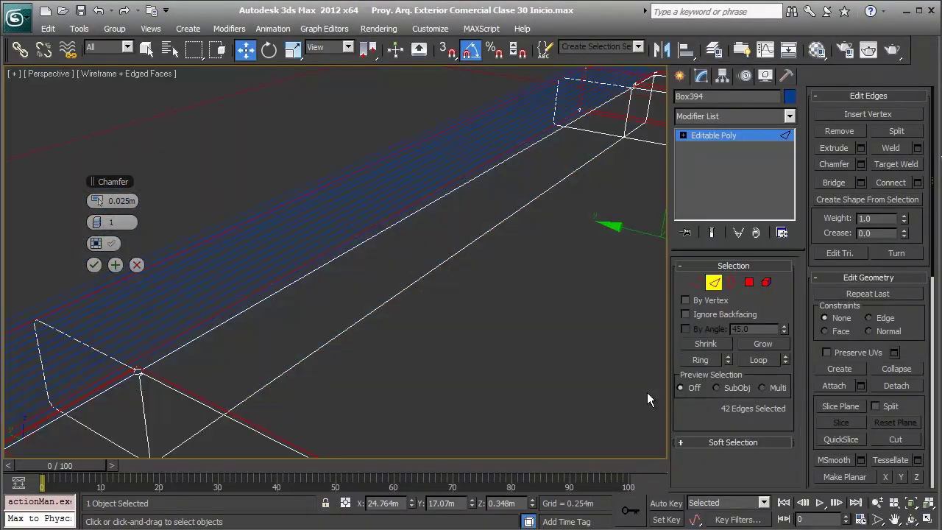
# Add the last corner edges to reach 44 edges and check the 0.025m chamfer preview.
pyautogui.hotkey('shift', 'z')
pyautogui.hotkey('shift', 'z')
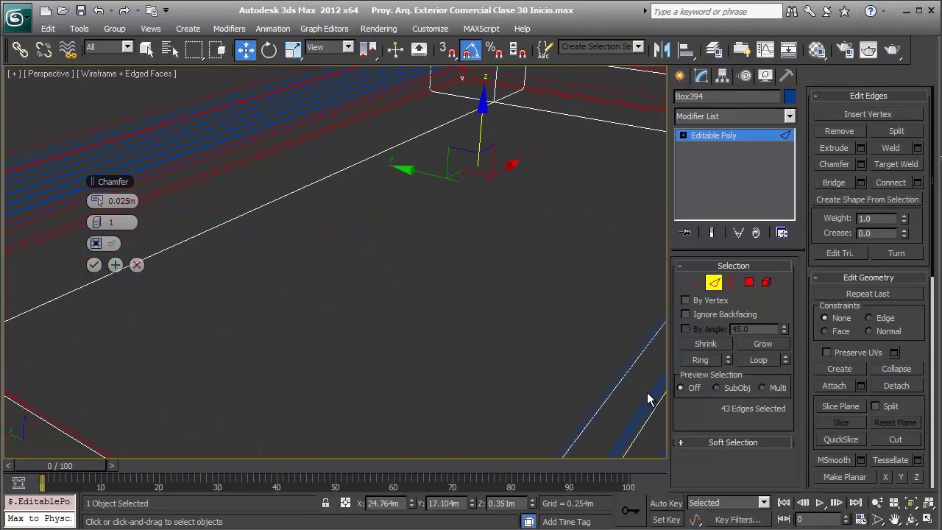
pyautogui.hotkey('shift', 'z')
pyautogui.hotkey('shift', 'z')
pyautogui.hotkey('shift', 'z')
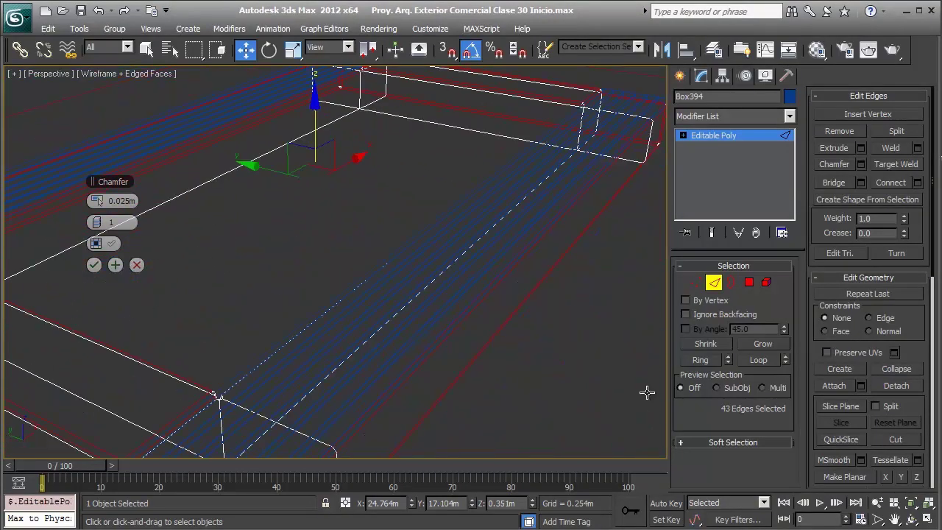
pyautogui.hotkey('shift', 'z')
pyautogui.hotkey('shift', 'z')
pyautogui.keyDown('ctrl'); pyautogui.click(647, 394); pyautogui.keyUp('ctrl')
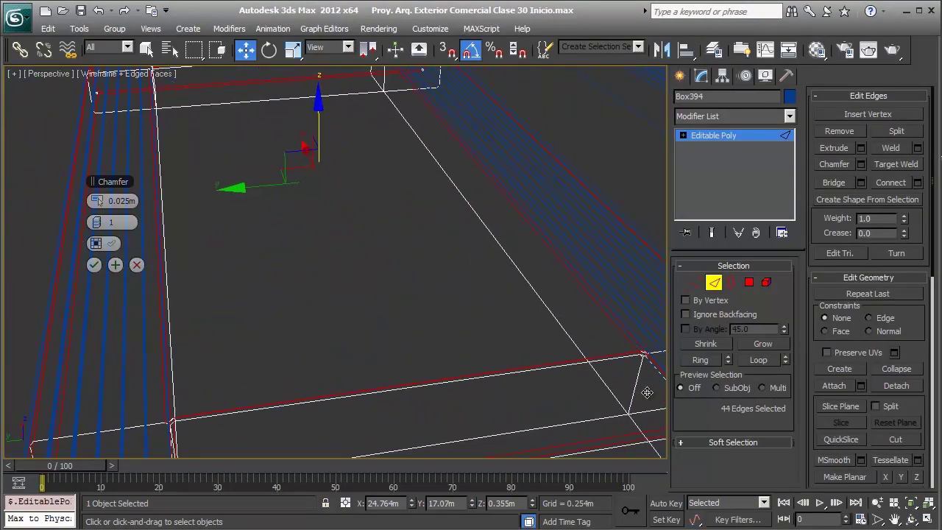
pyautogui.hotkey('shift', 'z')
pyautogui.press('F3')
pyautogui.hotkey('shift', 'z')
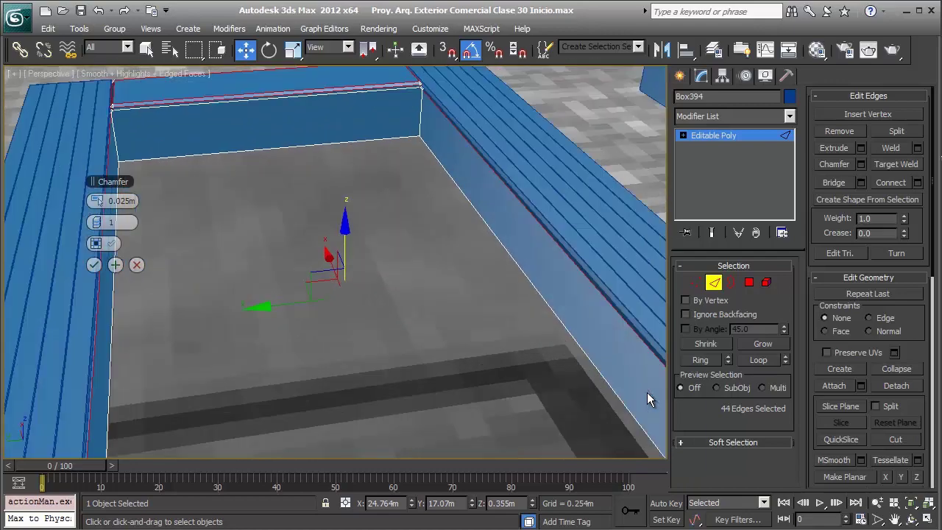
pyautogui.hotkey('shift', 'z')
pyautogui.hotkey('shift', 'z')
pyautogui.hotkey('shift', 'z')
pyautogui.hotkey('shift', 'z')
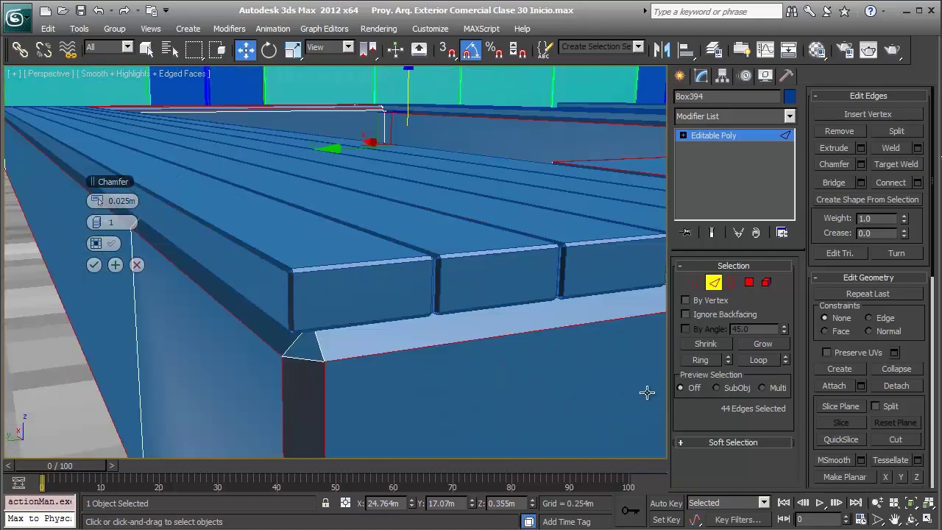
pyautogui.hotkey('shift', 'z')
pyautogui.hotkey('shift', 'z')
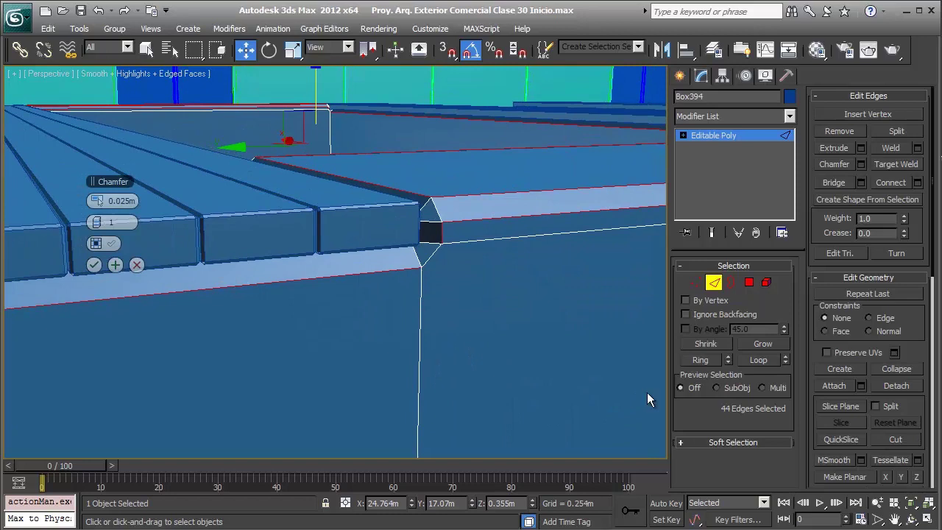
pyautogui.keyDown('alt'); pyautogui.moveTo(647, 392); pyautogui.dragTo(647, 394, button='middle'); pyautogui.keyUp('alt')
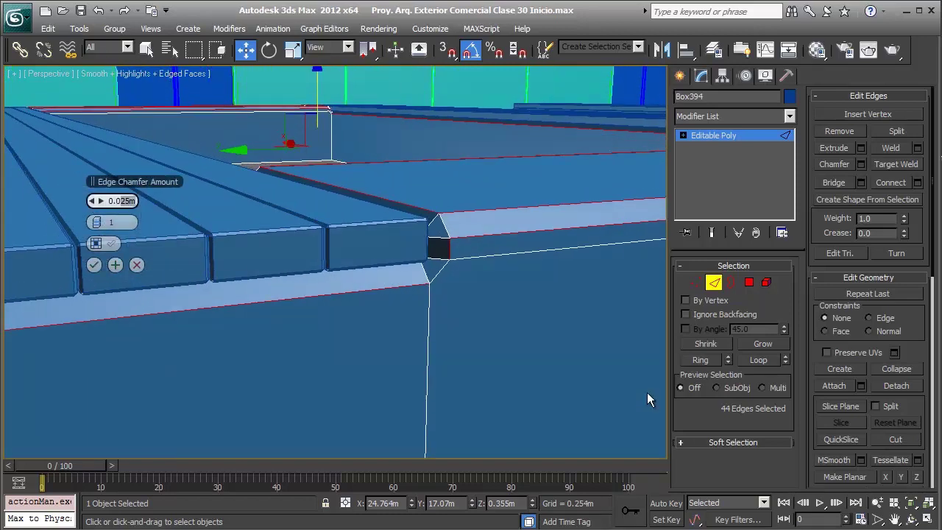
# Apply a 0.003 m chamfer to the selected edges and leave Edge sub-object level.
pyautogui.write('0.003')
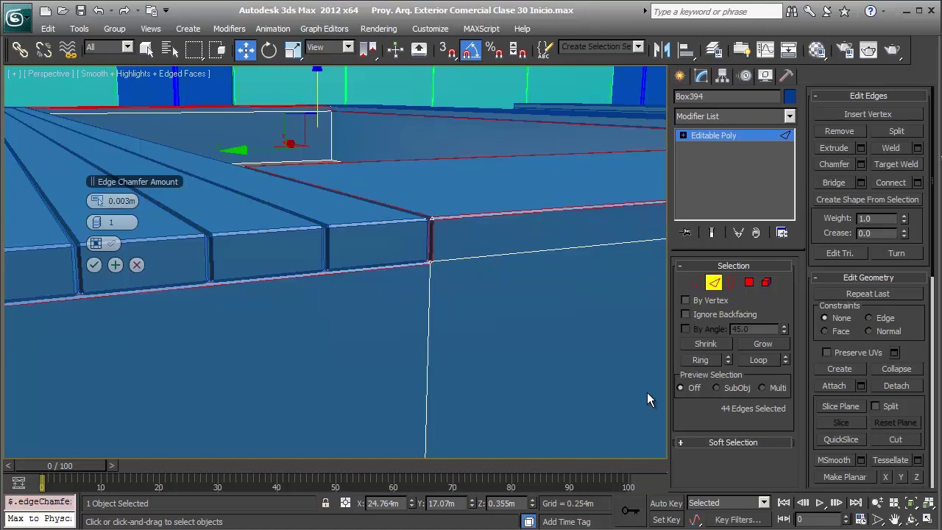
pyautogui.press('Return')
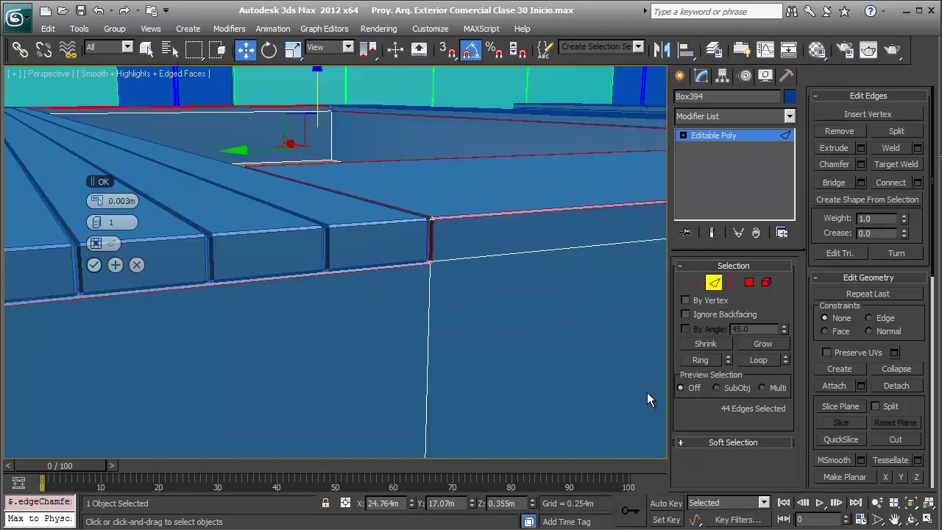
pyautogui.press('Return')
pyautogui.press('2')
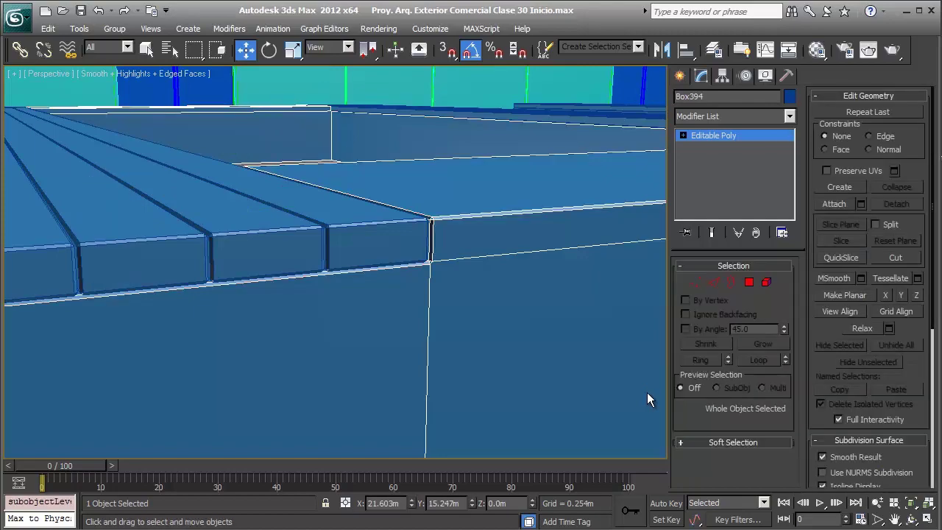
# Compare the bench with reference photo img plt 13, then deselect it in Top view.
pyautogui.press('F4')
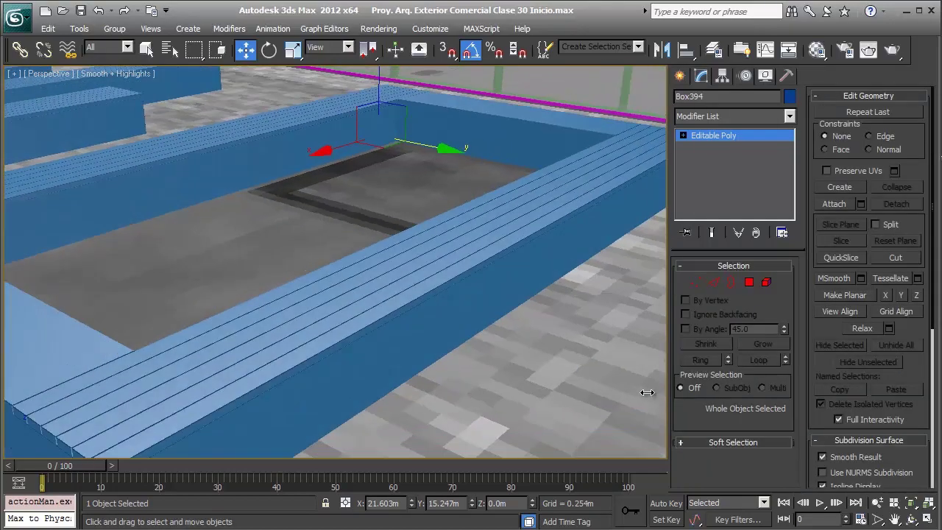
pyautogui.keyDown('alt'); pyautogui.moveTo(646, 392); pyautogui.dragTo(647, 393, button='middle'); pyautogui.keyUp('alt')
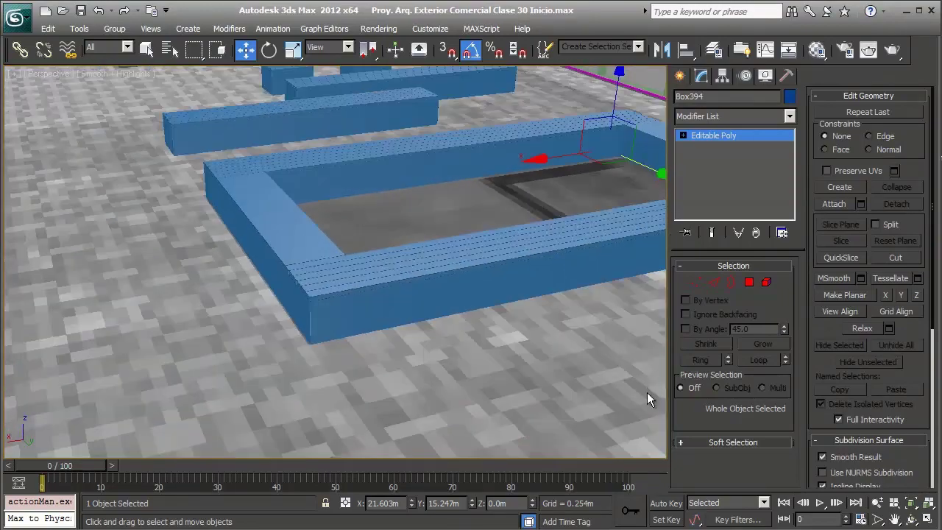
pyautogui.hotkey('alt', 'Tab')
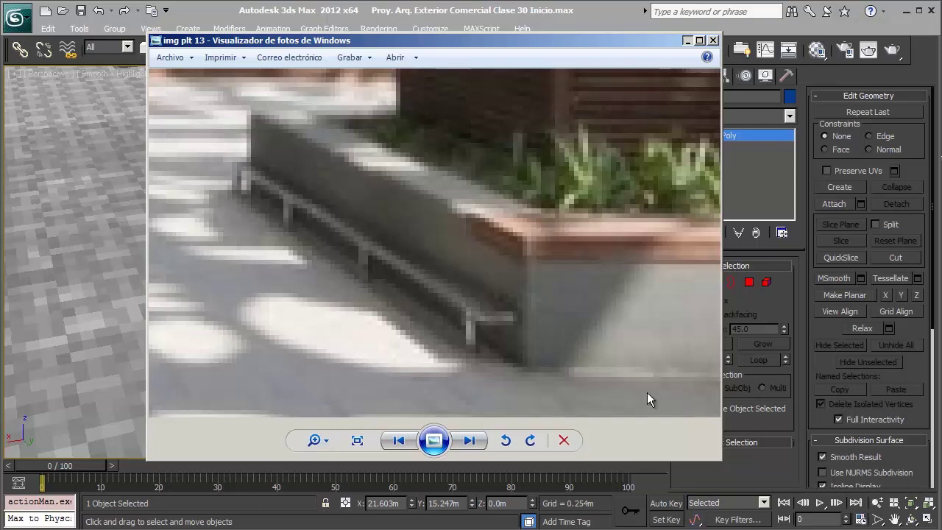
pyautogui.hotkey('alt', 'Tab')
pyautogui.press('t')
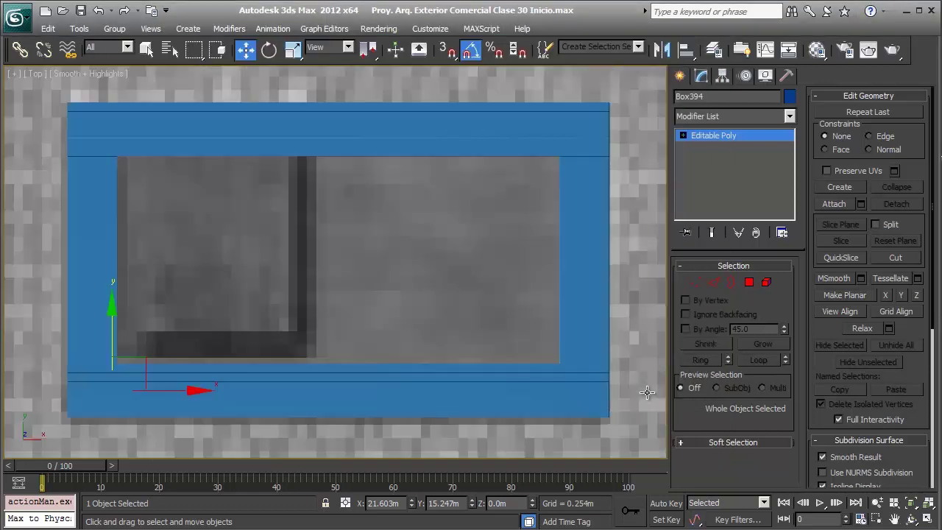
pyautogui.press('F3')
pyautogui.click(648, 399)
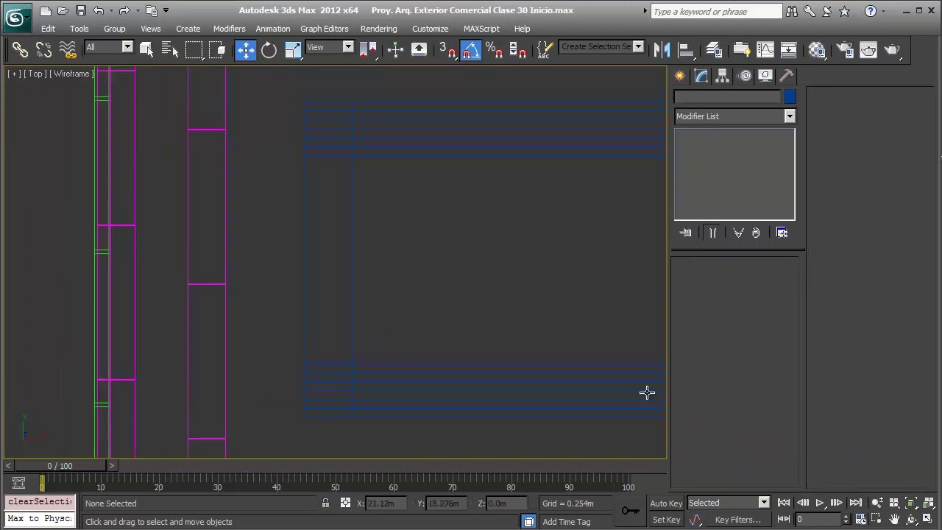
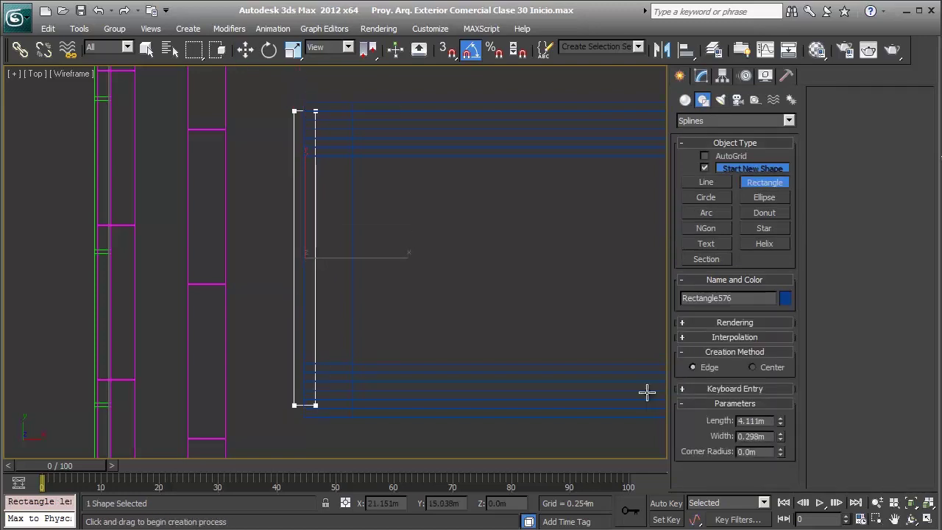
# Set the new rectangle's length to 4.0 m and width to 0.3 m.
pyautogui.press('w')
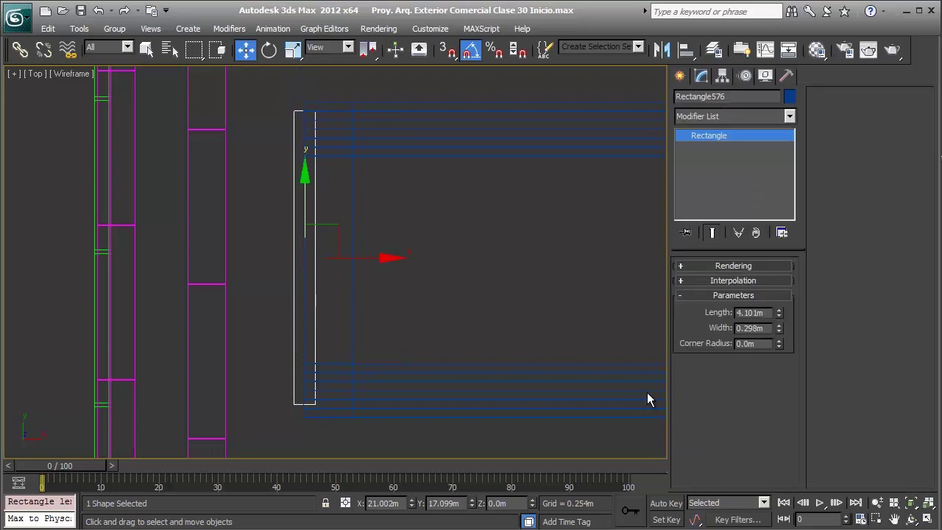
pyautogui.press('Tab')
pyautogui.write('4')
pyautogui.press('Return')
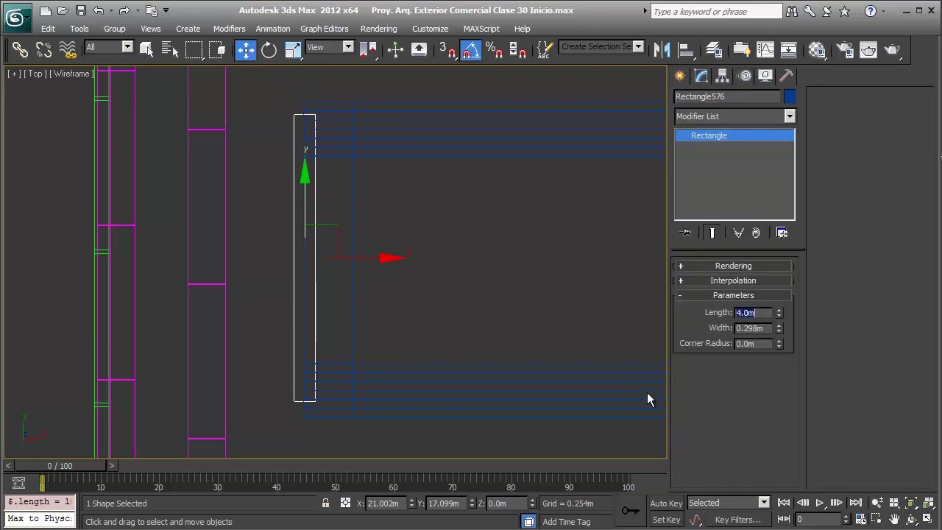
pyautogui.press('Tab')
pyautogui.write('0.3')
pyautogui.press('Return')
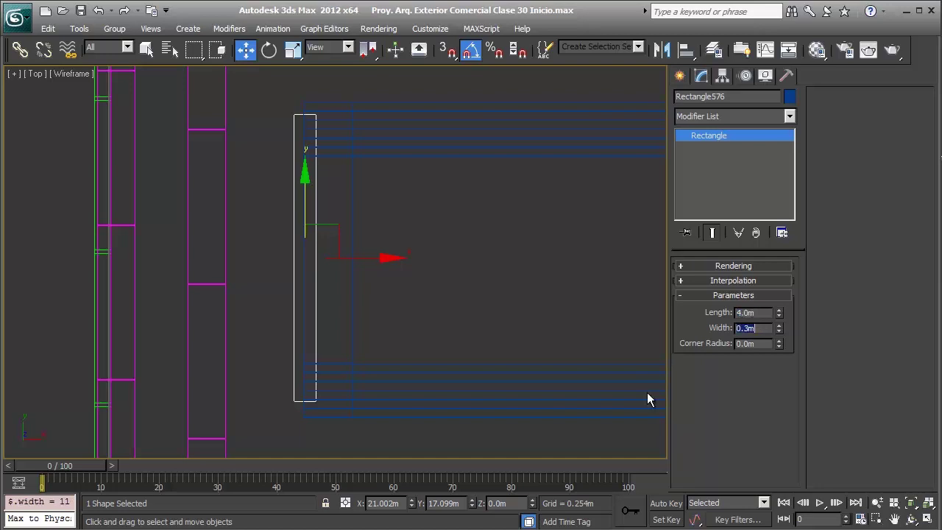
# Nudge the rectangle left along the blue box and narrow its width to 0.2 m.
pyautogui.scroll(2, 647, 400)
pyautogui.scroll(2, 647, 400)
pyautogui.scroll(2, 648, 399)
pyautogui.scroll(1, 648, 400)
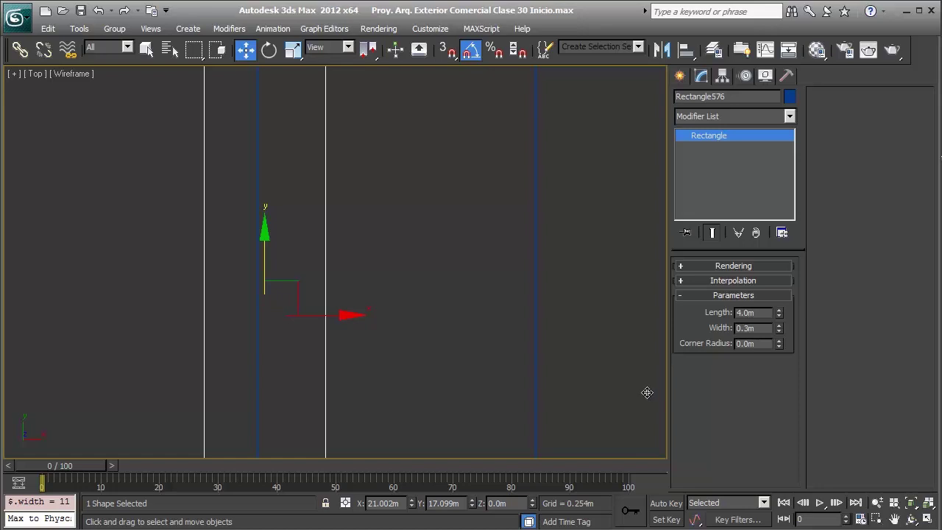
pyautogui.press('F5')
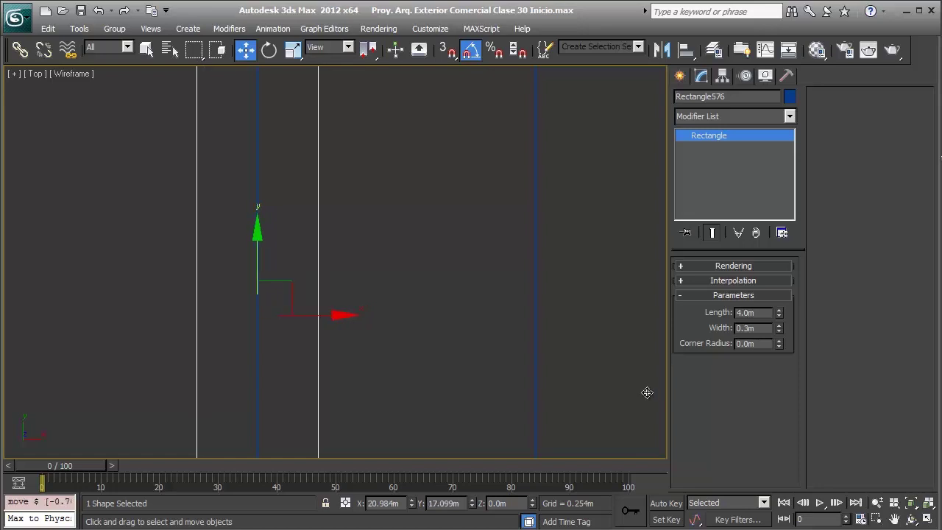
pyautogui.scroll(-2, 647, 392)
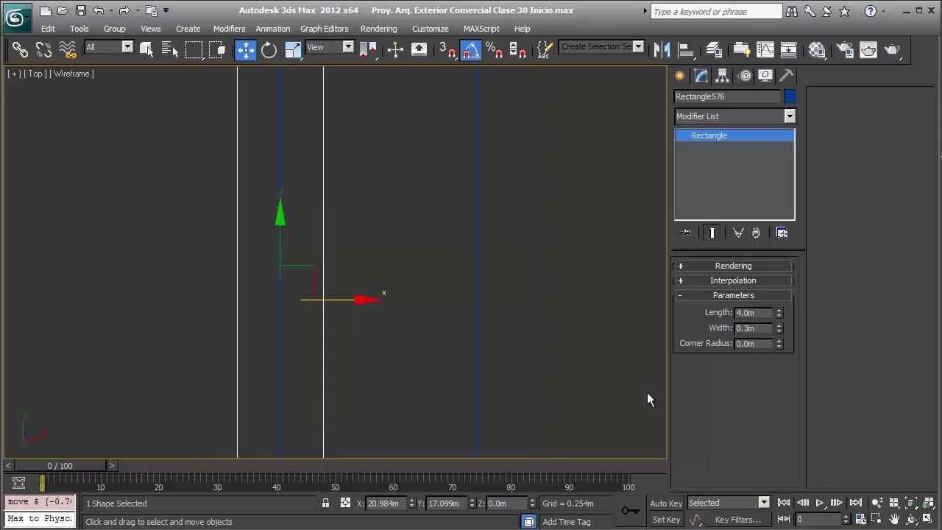
pyautogui.scroll(-3, 648, 396)
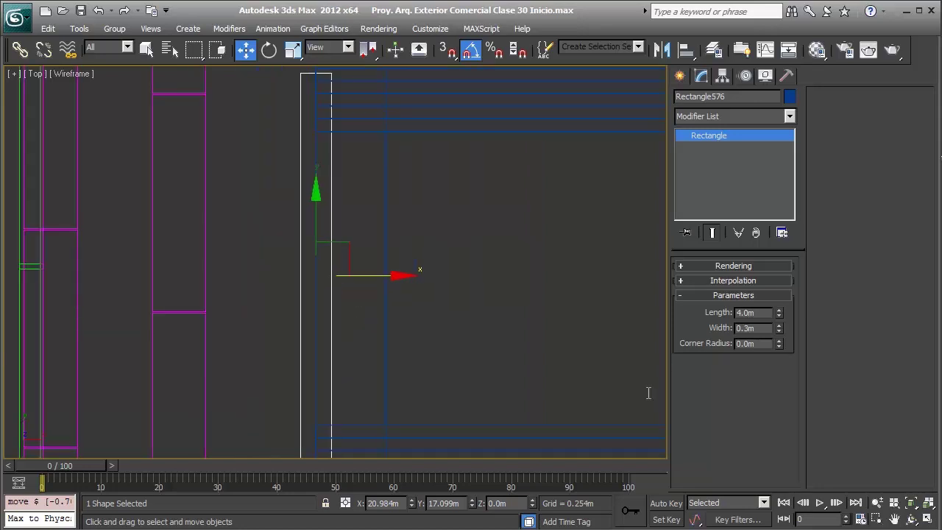
pyautogui.write('0.2')
pyautogui.press('Return')
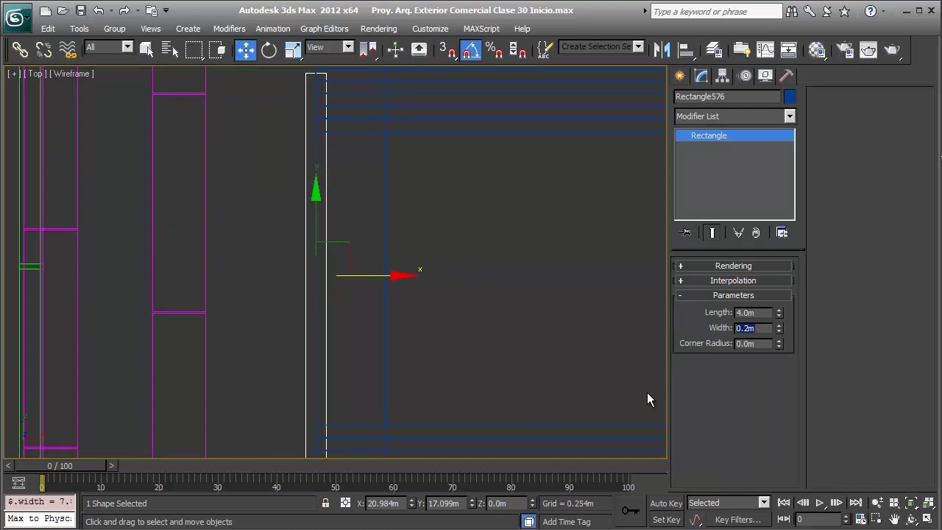
pyautogui.moveTo(648, 399); pyautogui.dragTo(647, 392, button='middle')
# In a shaded perspective view, set the rectangle's object colour to yellow.
pyautogui.press('p')
pyautogui.press('F3')
pyautogui.scroll(3, 647, 392)
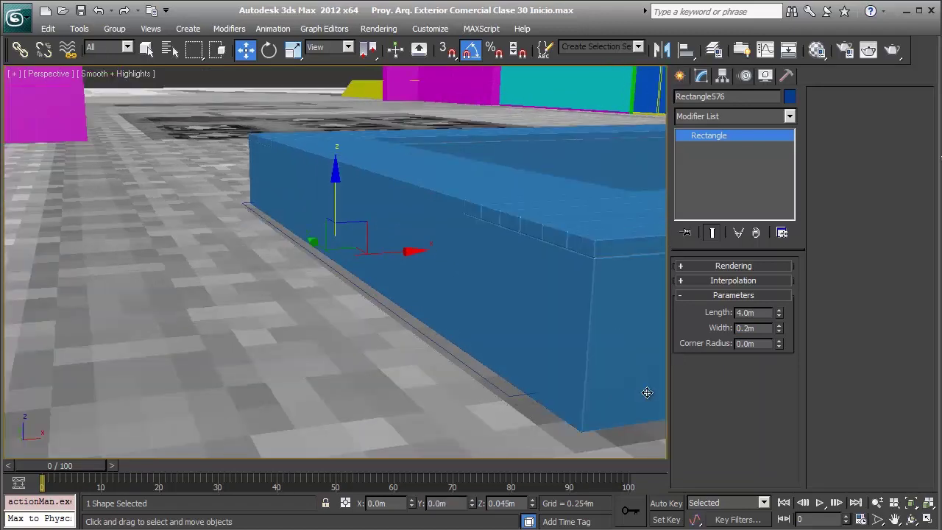
pyautogui.moveTo(647, 393); pyautogui.dragTo(646, 391)
pyautogui.hotkey('alt', 'c')
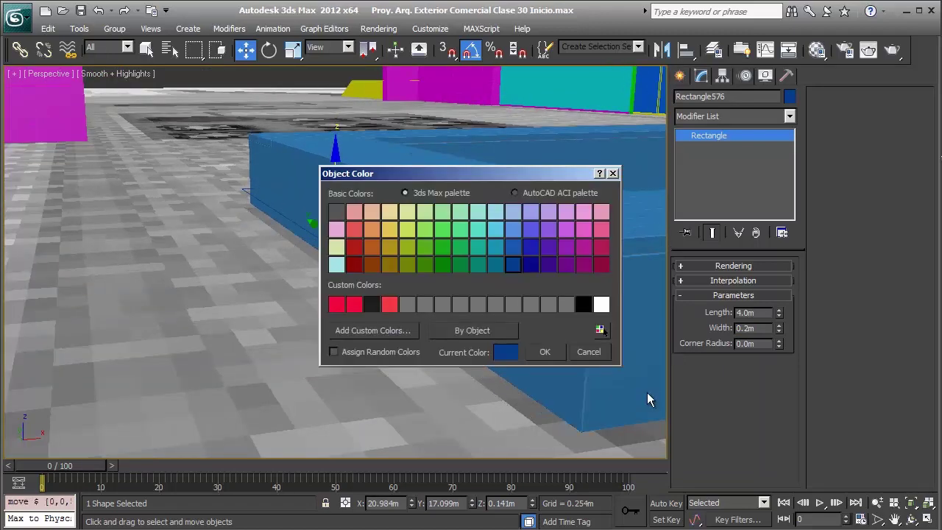
pyautogui.press('Left')
pyautogui.press('Left')
pyautogui.press('Left')
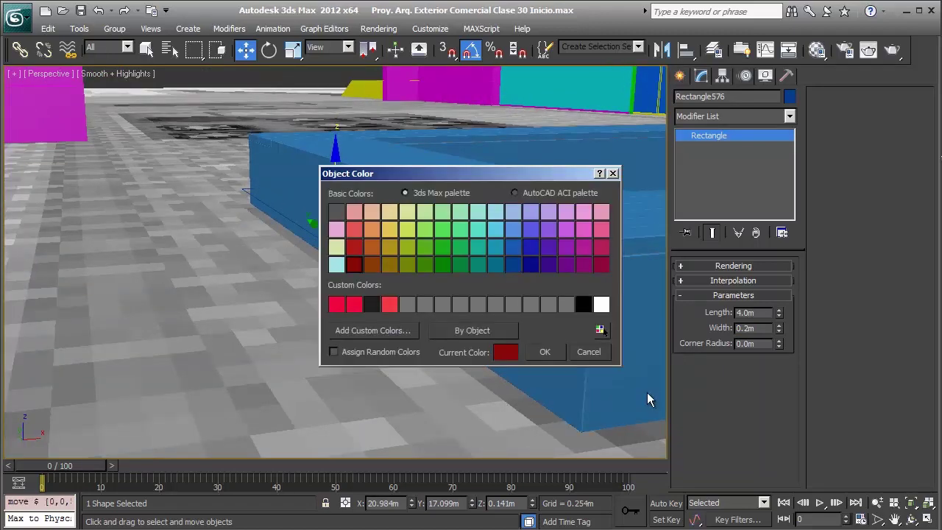
pyautogui.press('Right')
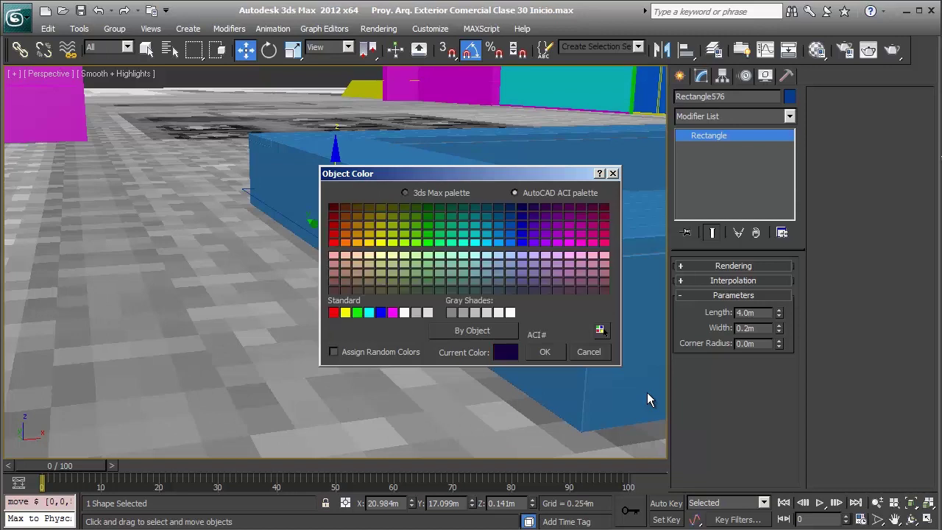
pyautogui.press('Down')
pyautogui.press('Return')
# Make the rectangle display as a tube and raise it to Z 0.15 m.
pyautogui.scroll(1, 647, 396)
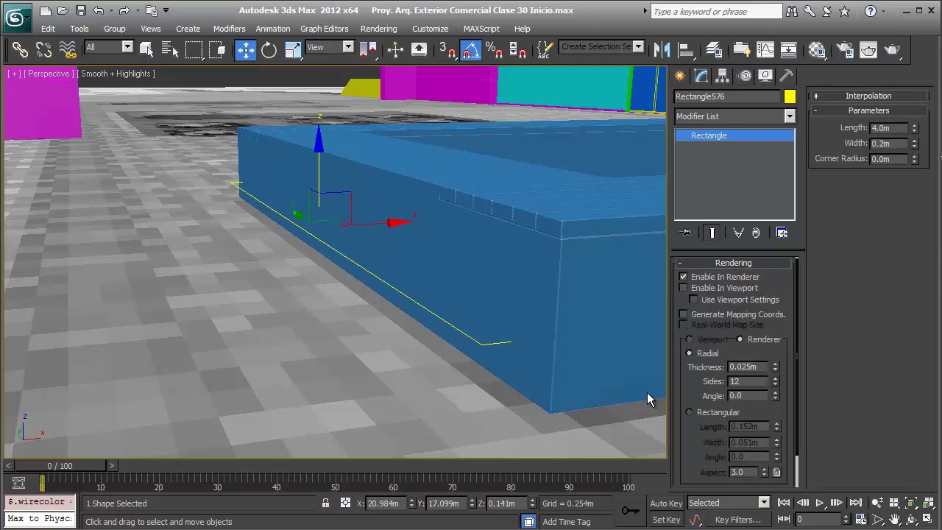
pyautogui.moveTo(647, 396); pyautogui.dragTo(647, 392, button='middle')
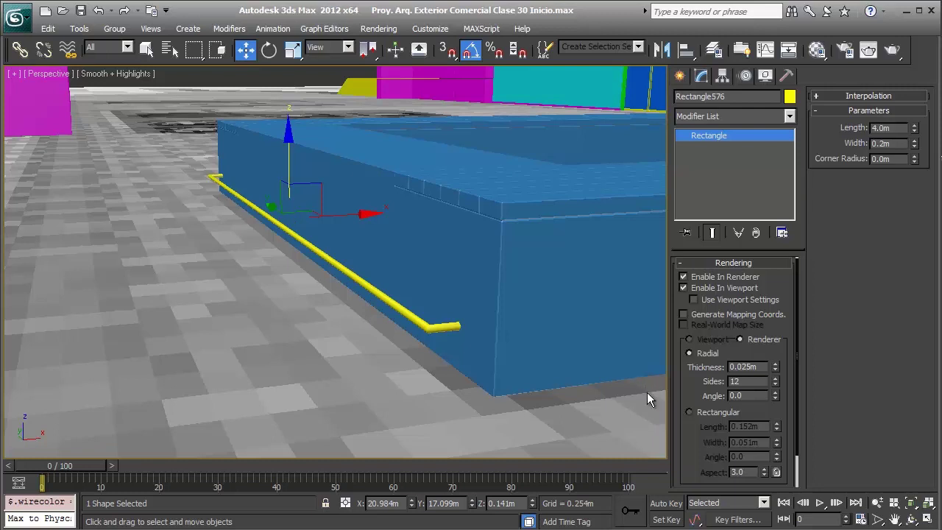
pyautogui.press('Tab')
pyautogui.write('0.15')
pyautogui.press('Return')
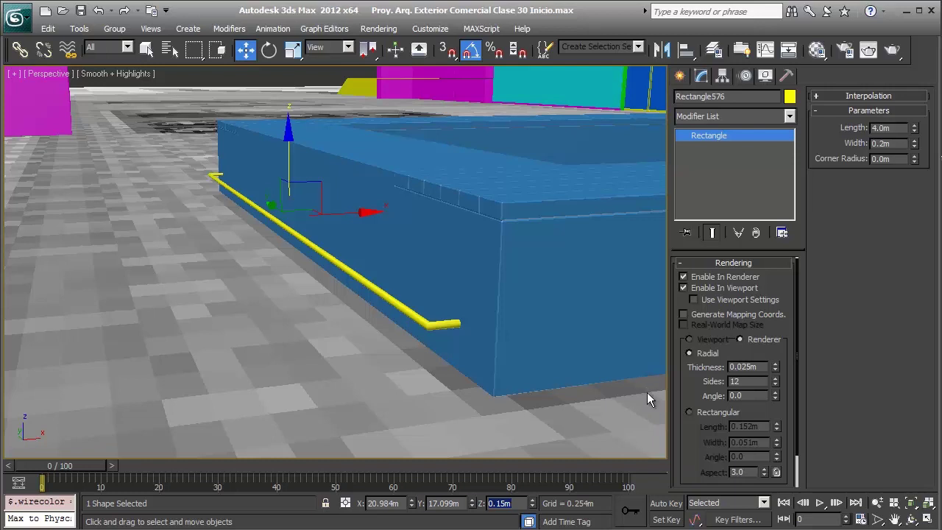
# Set the rail's radial rendering thickness to 0.035 m.
pyautogui.moveTo(647, 392); pyautogui.dragTo(647, 392)
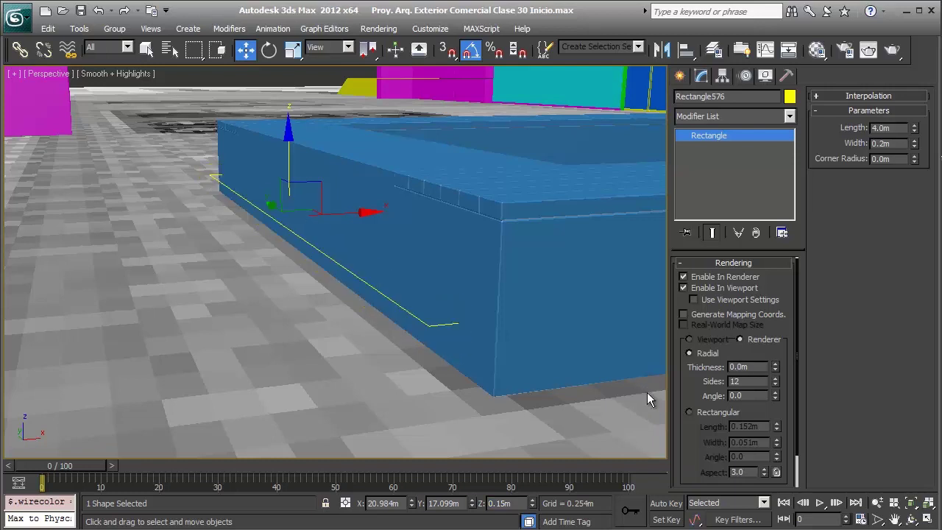
pyautogui.moveTo(648, 398); pyautogui.dragTo(647, 392)
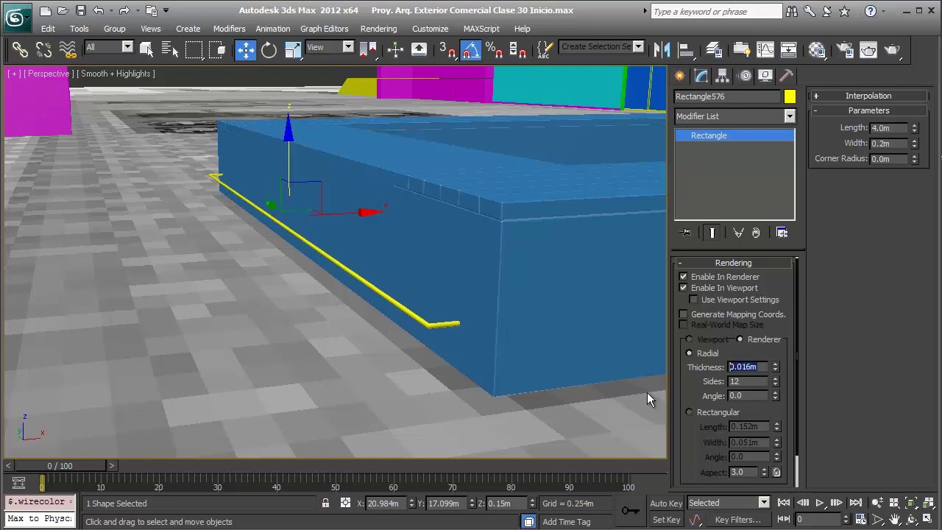
pyautogui.write('.05')
pyautogui.press('Return')
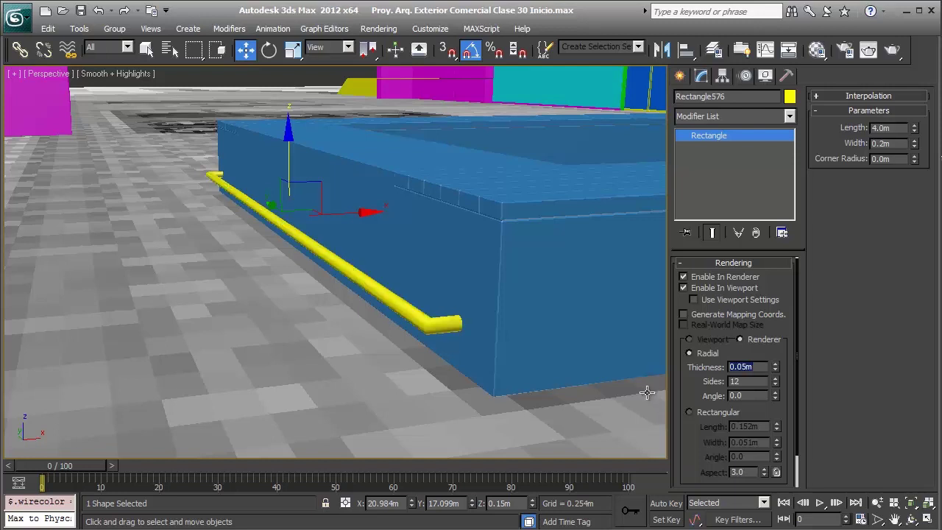
pyautogui.moveTo(648, 395); pyautogui.dragTo(647, 393, button='middle')
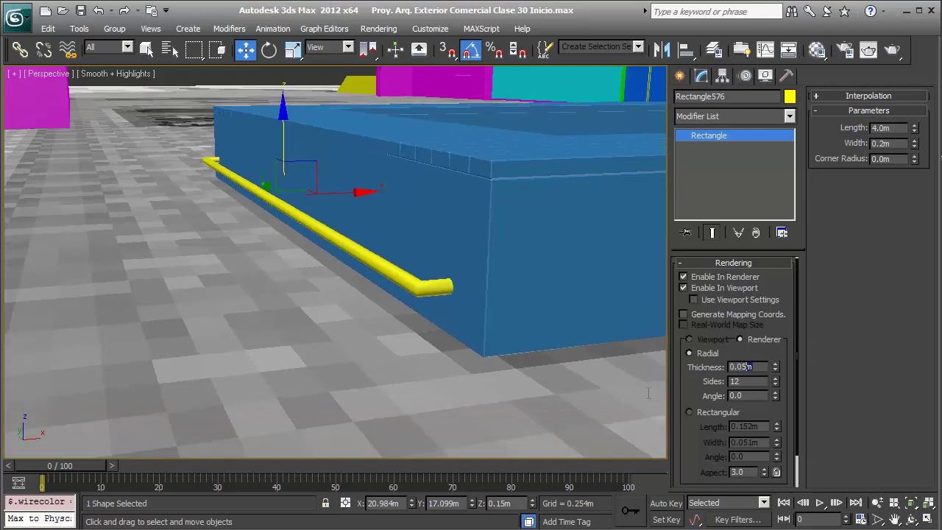
pyautogui.write('3')
pyautogui.press('Return')
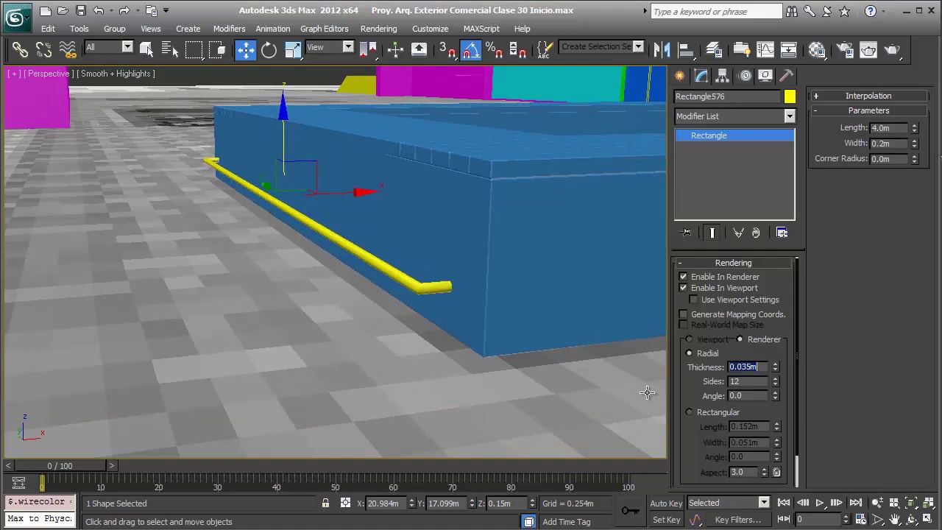
# Inspect the rail from orbit and top views and compare it with the reference photo.
pyautogui.keyDown('alt'); pyautogui.moveTo(647, 393); pyautogui.dragTo(647, 393, button='middle'); pyautogui.keyUp('alt')
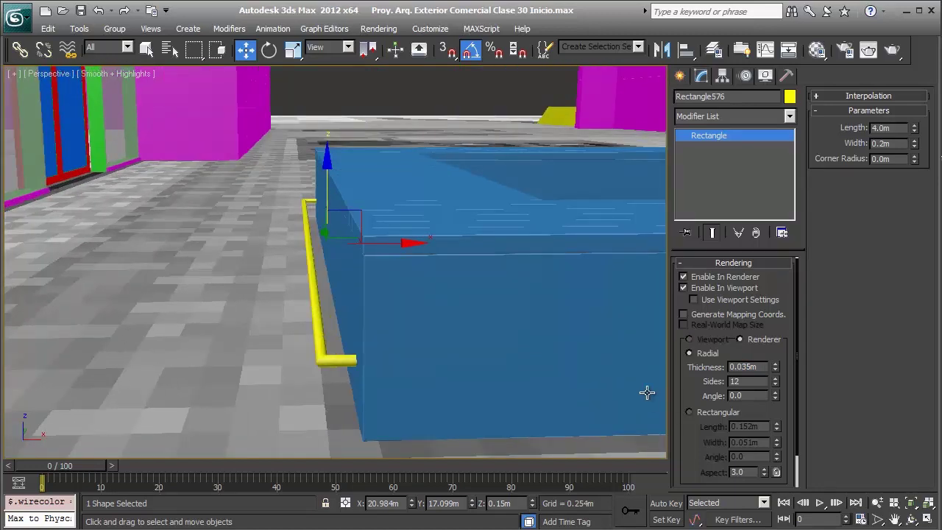
pyautogui.keyDown('alt'); pyautogui.moveTo(647, 392); pyautogui.dragTo(647, 392, button='middle'); pyautogui.keyUp('alt')
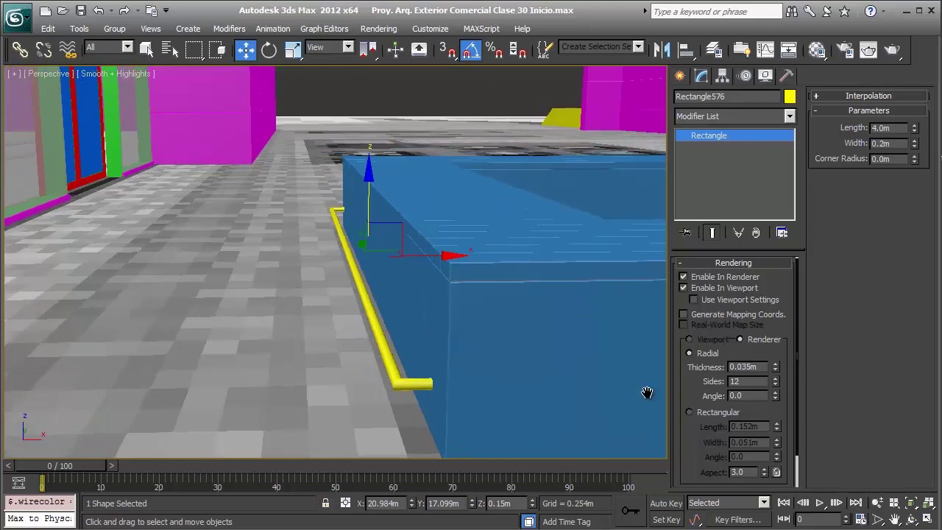
pyautogui.press('t')
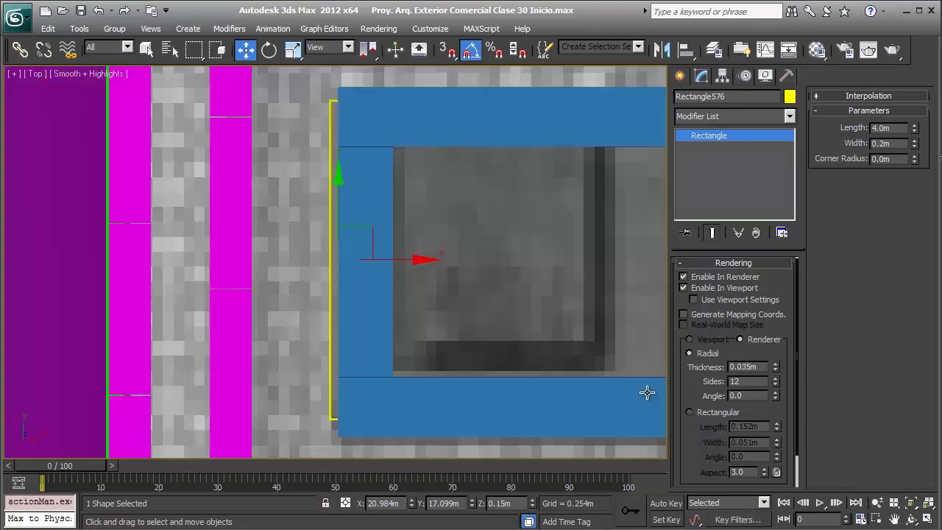
pyautogui.scroll(-5, 647, 392)
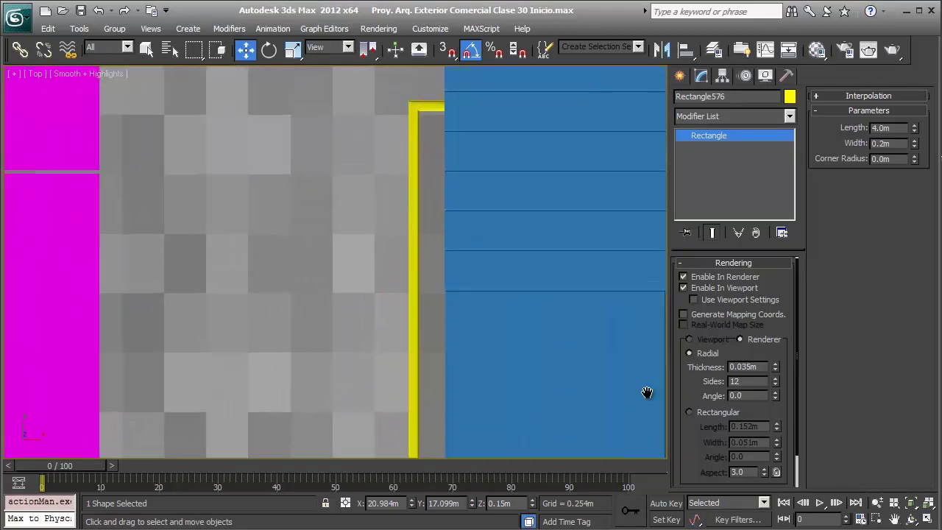
pyautogui.press('F3')
pyautogui.scroll(3, 647, 398)
pyautogui.press('F3')
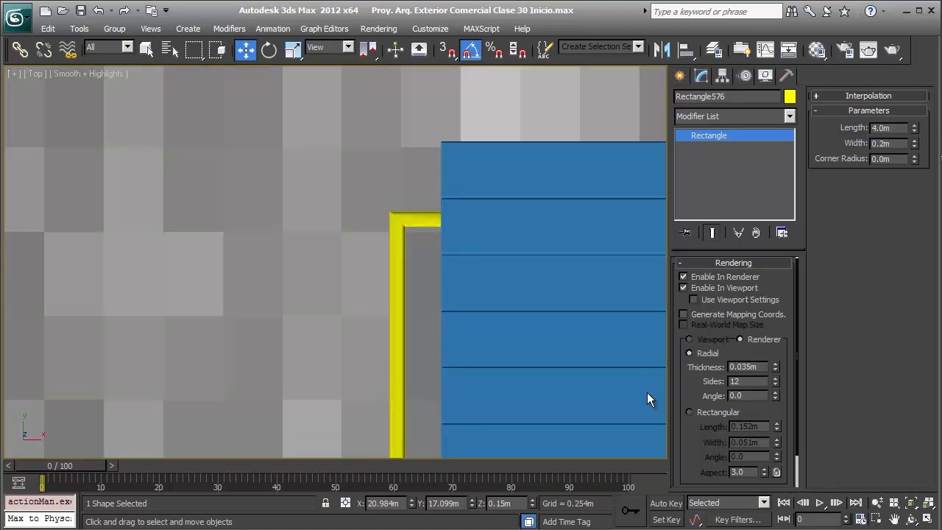
pyautogui.hotkey('alt', 'Tab')
pyautogui.scroll(1, 647, 394)
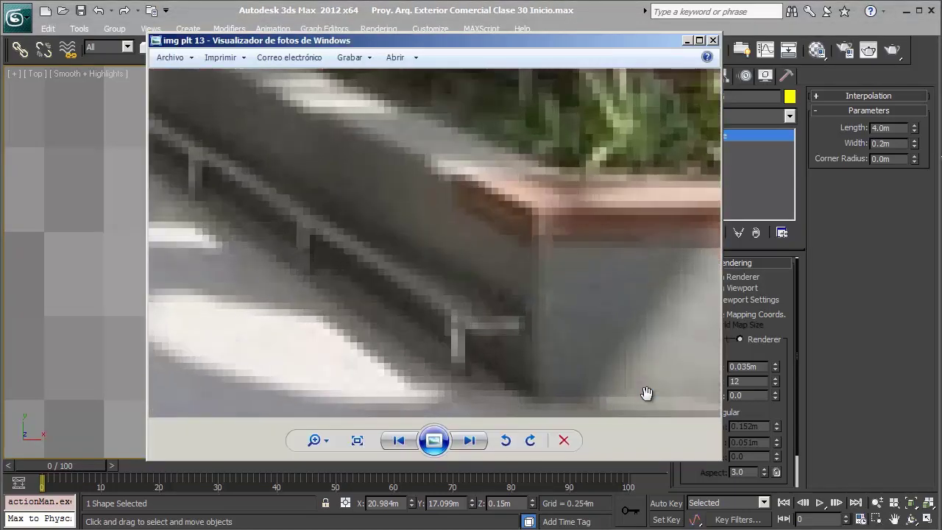
pyautogui.scroll(-1, 647, 394)
pyautogui.hotkey('alt', 'Tab')
pyautogui.scroll(2, 648, 398)
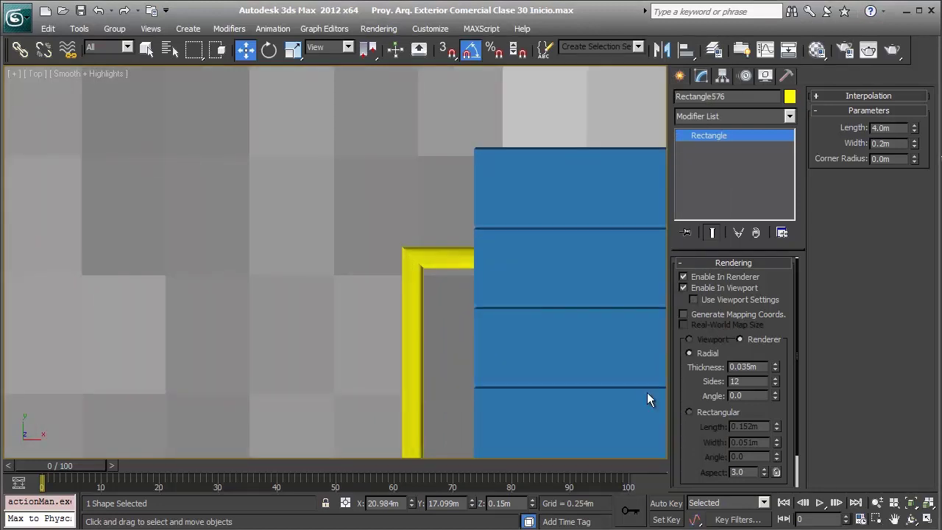
# Round the rail frame's corners to 0.044 m and narrow its width to 0.15 m.
pyautogui.moveTo(647, 398); pyautogui.dragTo(649, 394)
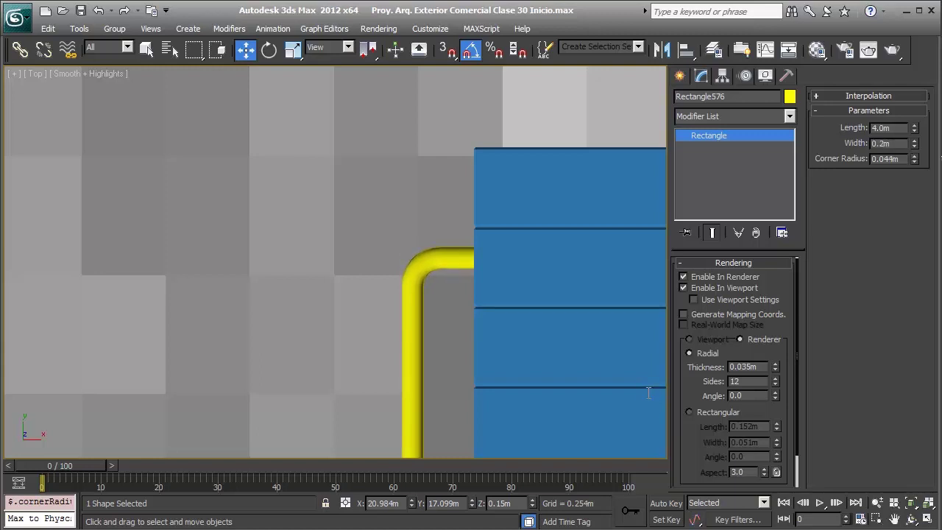
pyautogui.press('Tab')
pyautogui.write('0.15')
pyautogui.press('Return')
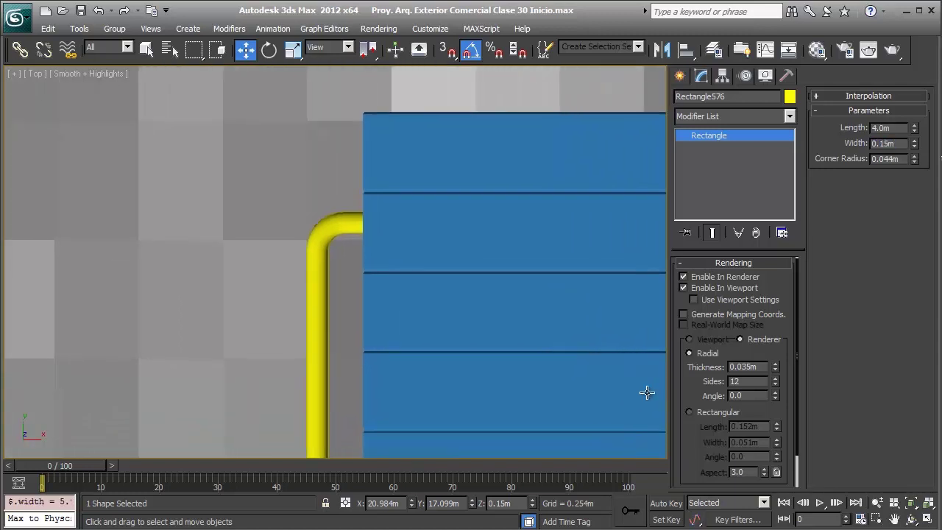
pyautogui.press('F3')
pyautogui.press('F3')
pyautogui.press('F3')
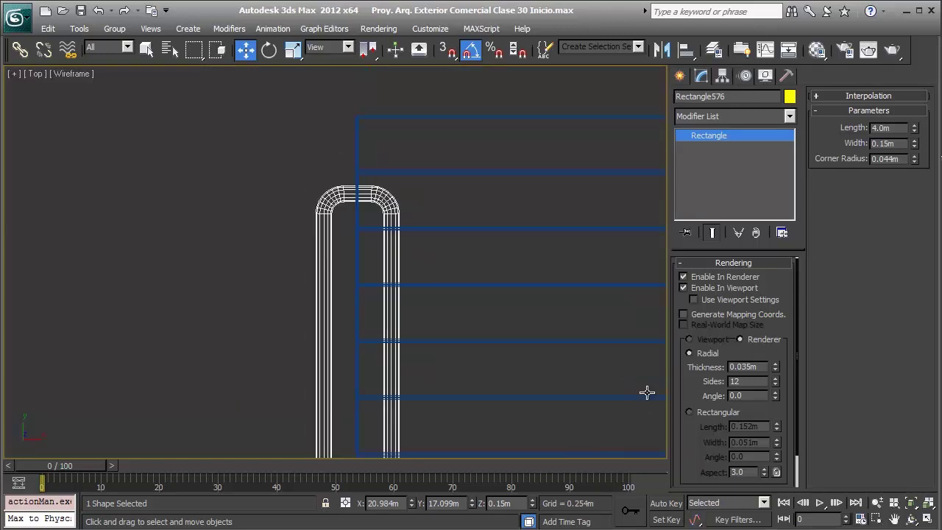
pyautogui.press('F3')
pyautogui.press('p')
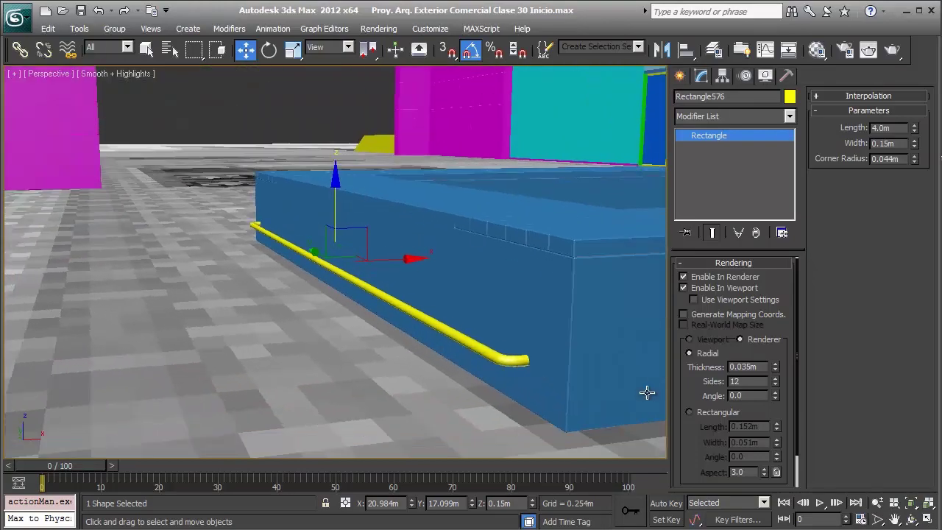
pyautogui.press('F4')
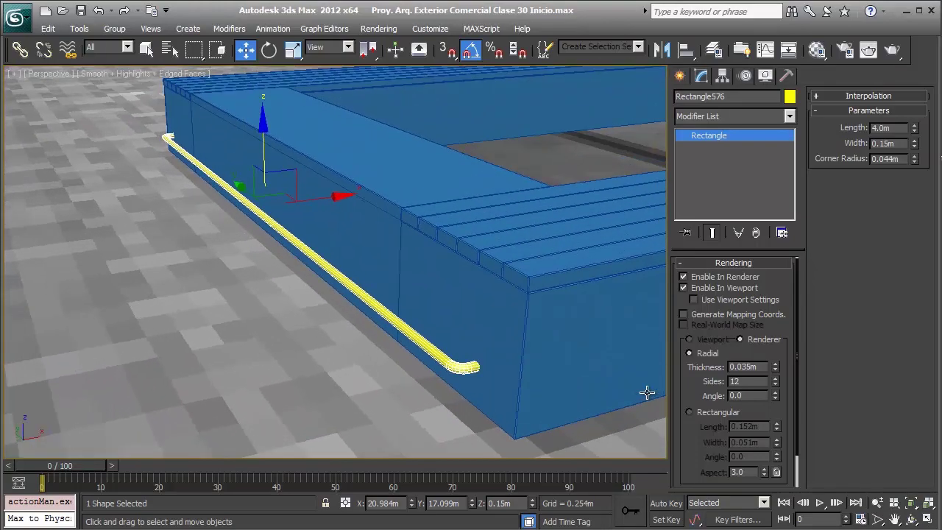
# Convert the rail to Editable Poly and delete its grown far-side polygons.
pyautogui.rightClick(647, 392)
pyautogui.moveTo(431, 352)
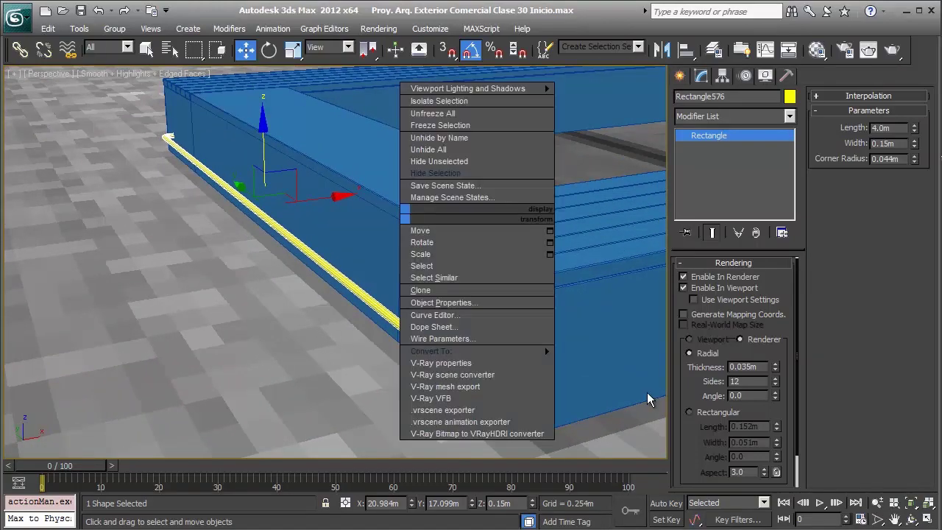
pyautogui.click(647, 392)
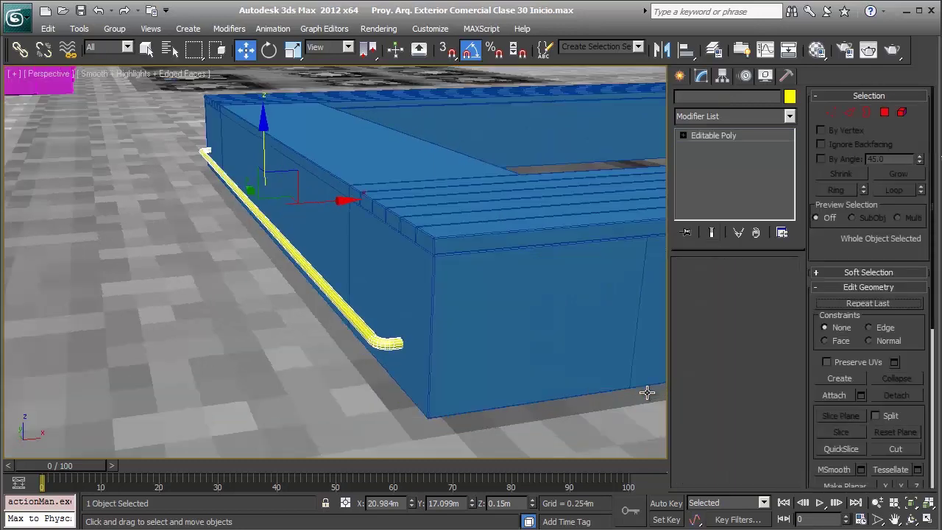
pyautogui.press('F3')
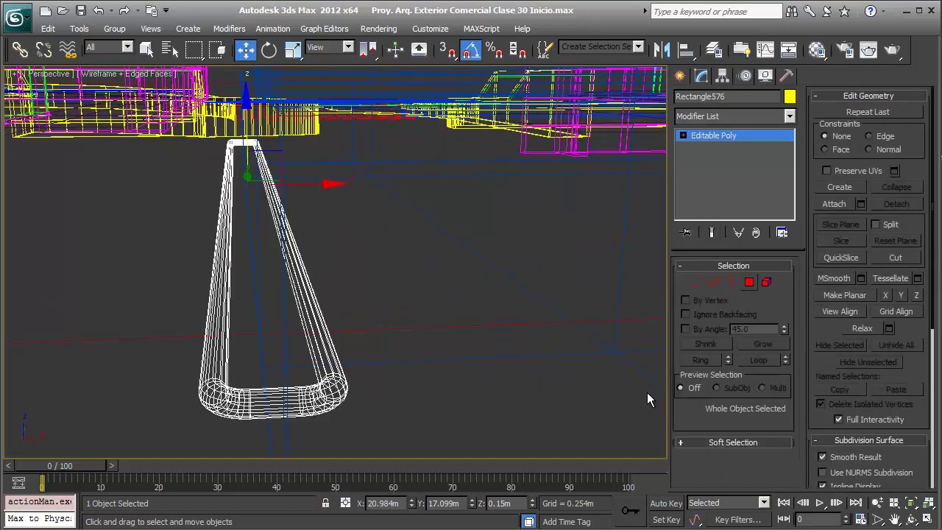
pyautogui.press('4')
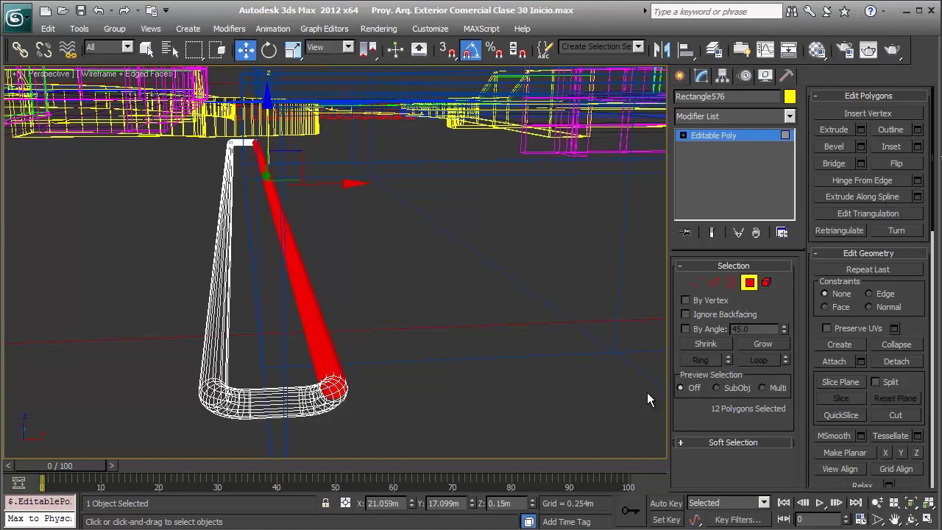
pyautogui.hotkey('ctrl', 'pageup')
pyautogui.hotkey('ctrl', 'pageup')
pyautogui.hotkey('ctrl', 'pageup')
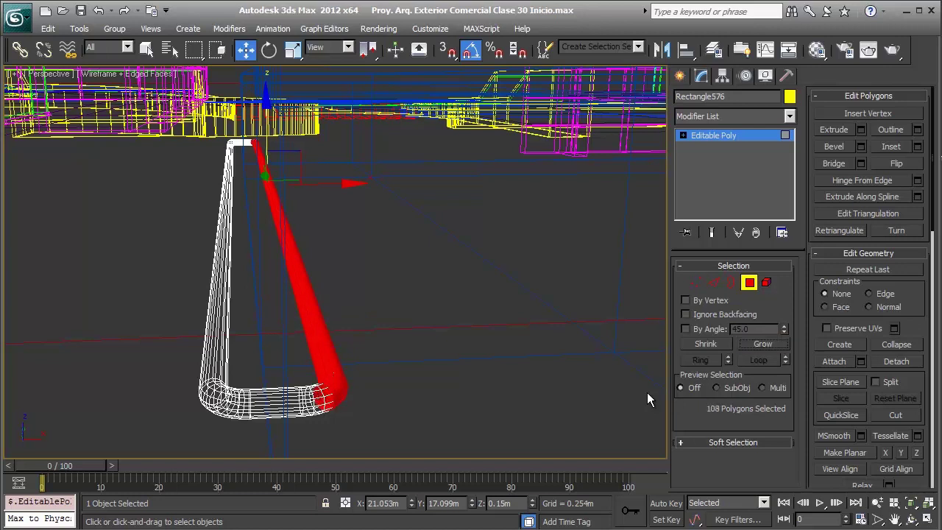
pyautogui.hotkey('ctrl', 'pageup')
pyautogui.hotkey('ctrl', 'pageup')
pyautogui.hotkey('ctrl', 'pageup')
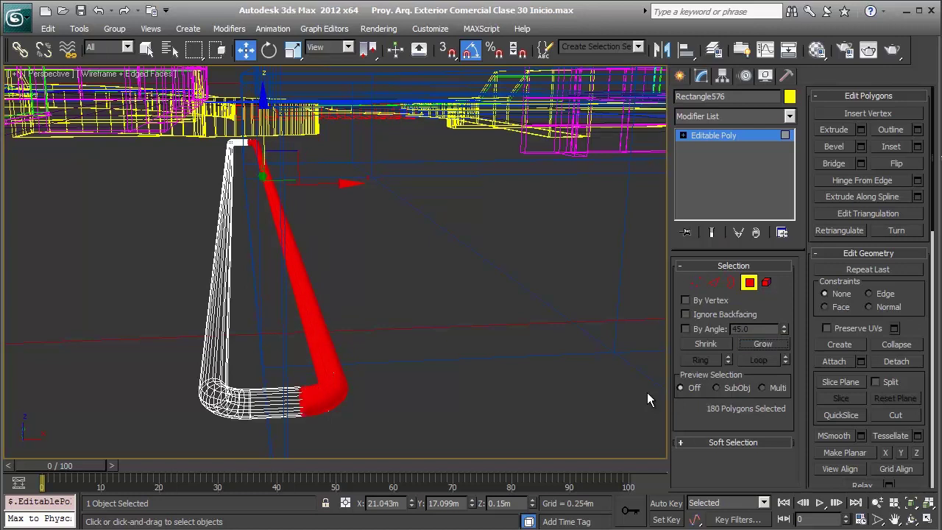
pyautogui.click(648, 400)
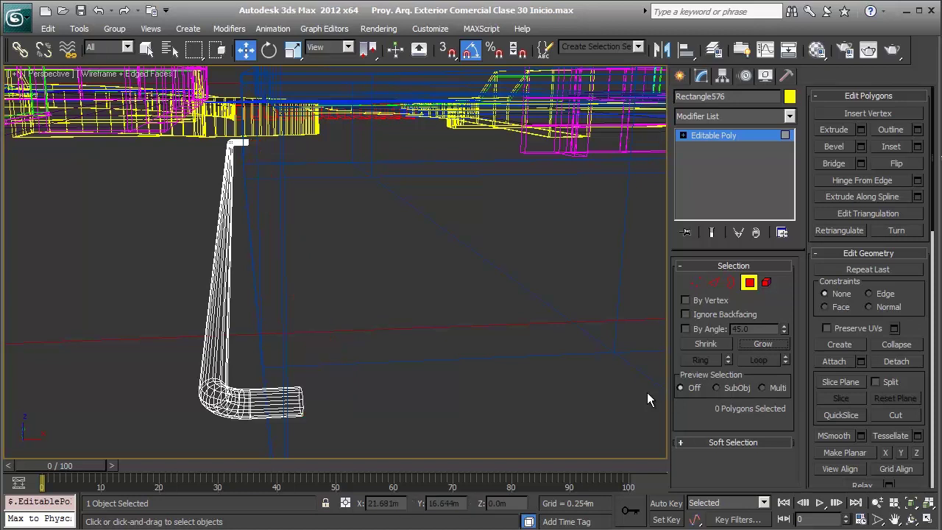
# Select the rail's bent-end vertices in Top view and move them along X against the planter wall.
pyautogui.press('t')
pyautogui.press('1')
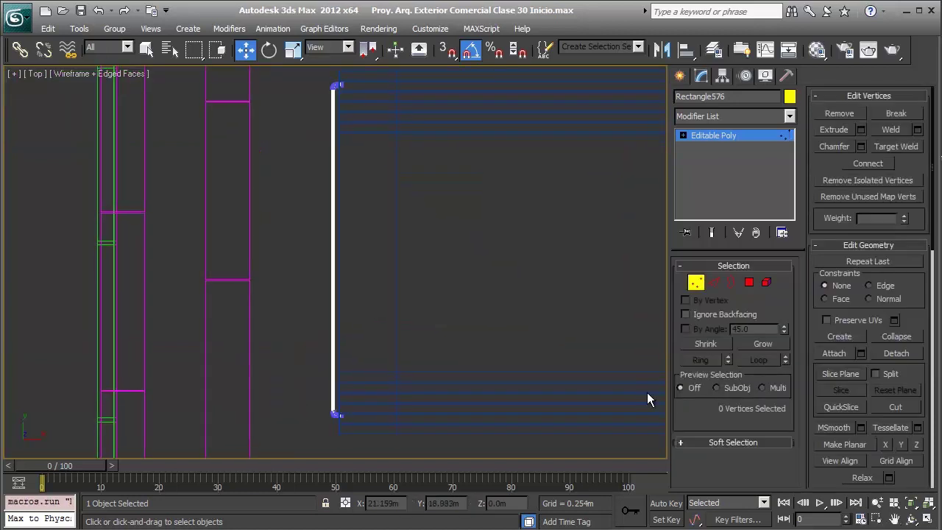
pyautogui.moveTo(340, 76); pyautogui.dragTo(354, 94)
pyautogui.moveTo(335, 412); pyautogui.dragTo(335, 264, button='middle')
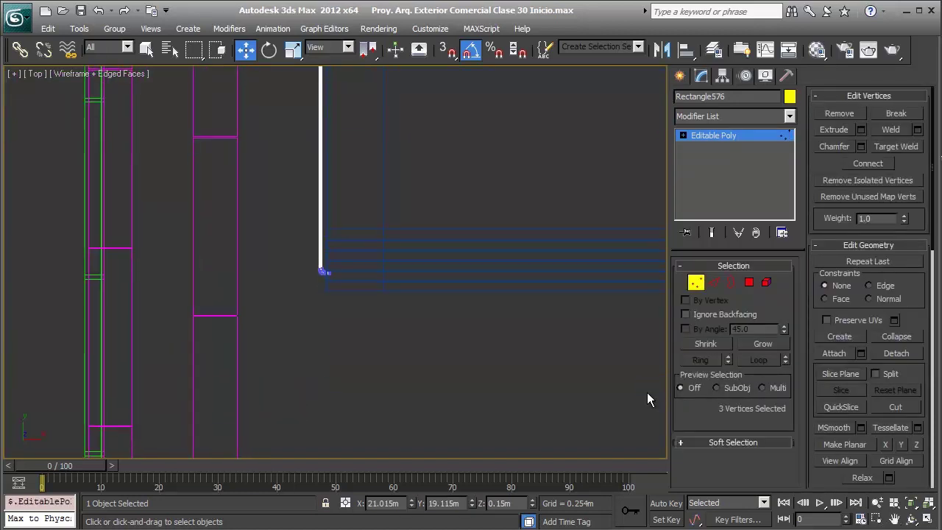
pyautogui.moveTo(321, 309); pyautogui.dragTo(250, 405)
pyautogui.hotkey('shift', 'z')
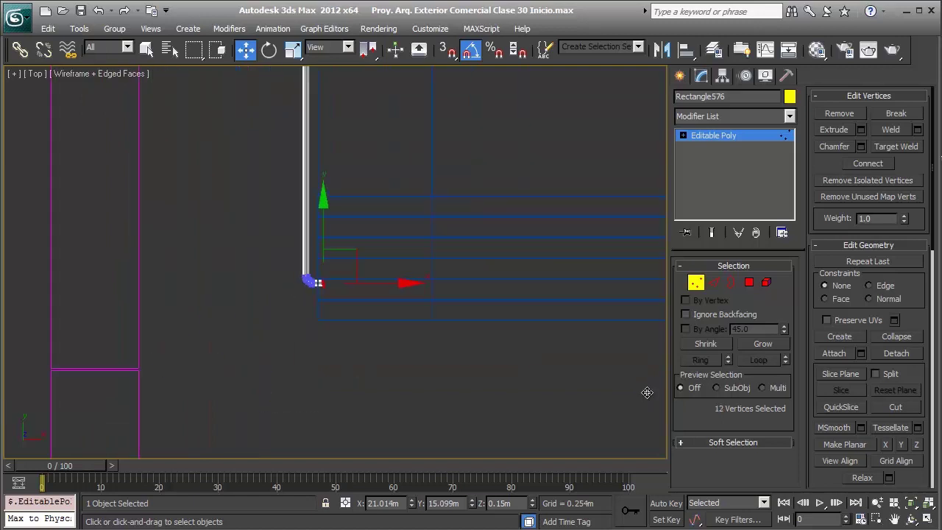
pyautogui.hotkey('shift', 'z')
pyautogui.hotkey('shift', 'z')
pyautogui.hotkey('shift', 'z')
pyautogui.hotkey('shift', 'z')
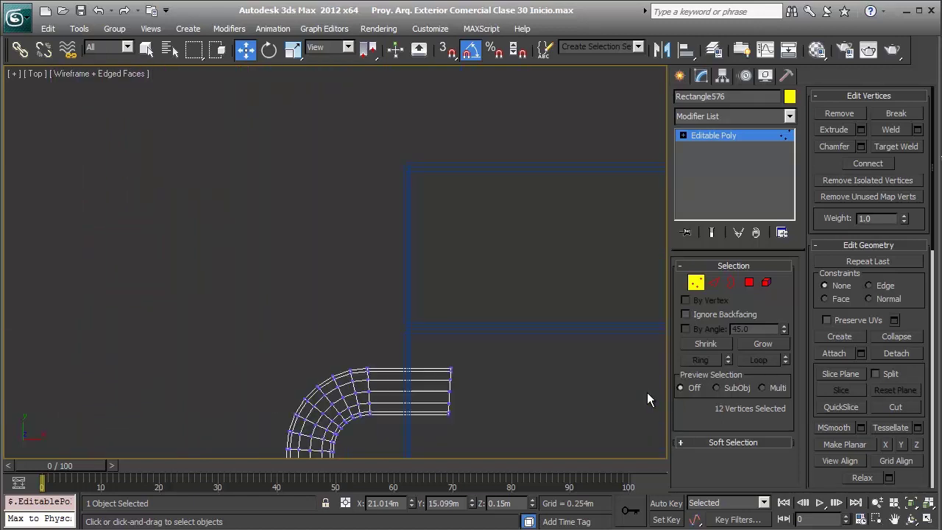
pyautogui.hotkey('shift', 'z')
pyautogui.hotkey('shift', 'z')
pyautogui.keyDown('ctrl'); pyautogui.moveTo(449, 248); pyautogui.dragTo(471, 414); pyautogui.keyUp('ctrl')
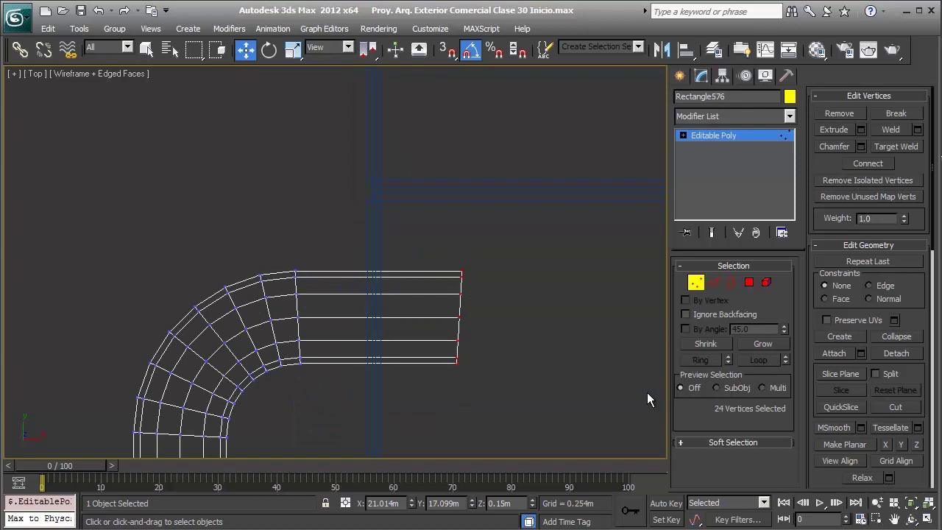
pyautogui.scroll(-2, 869, 295)
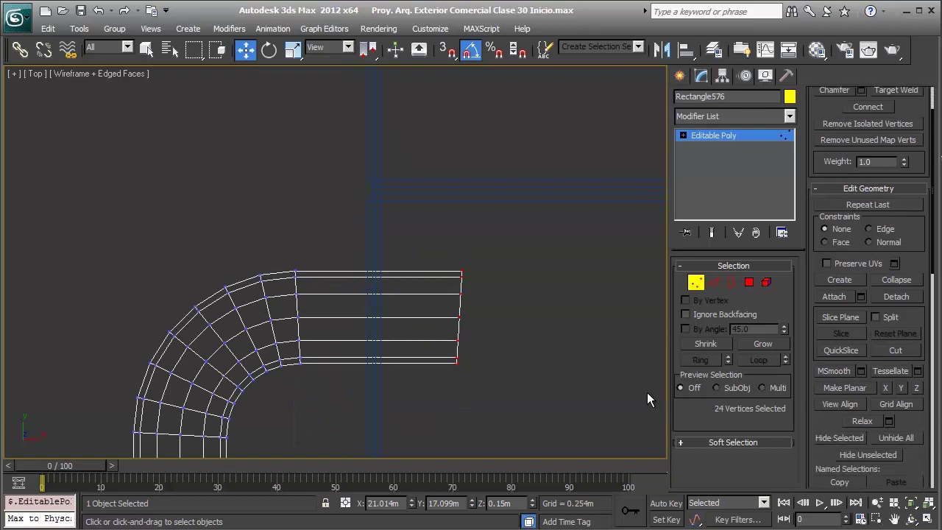
pyautogui.press('z')
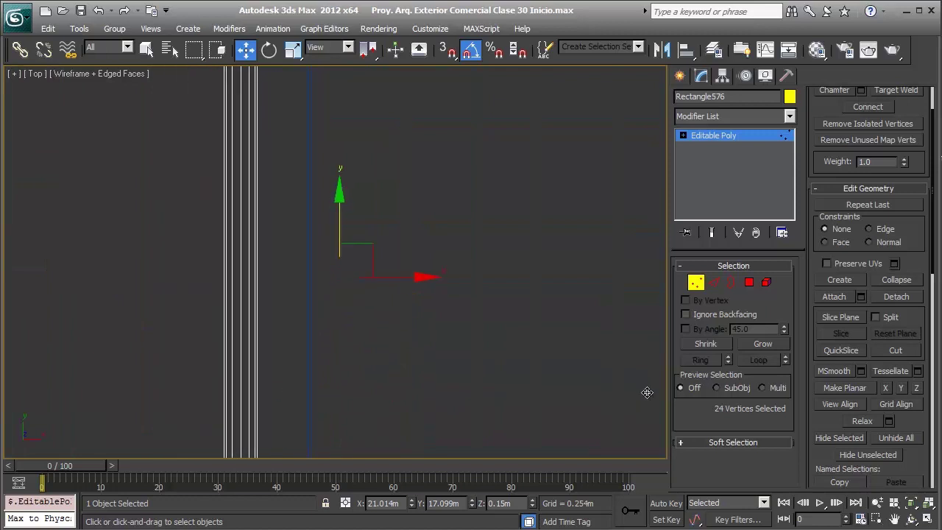
pyautogui.press('F5')
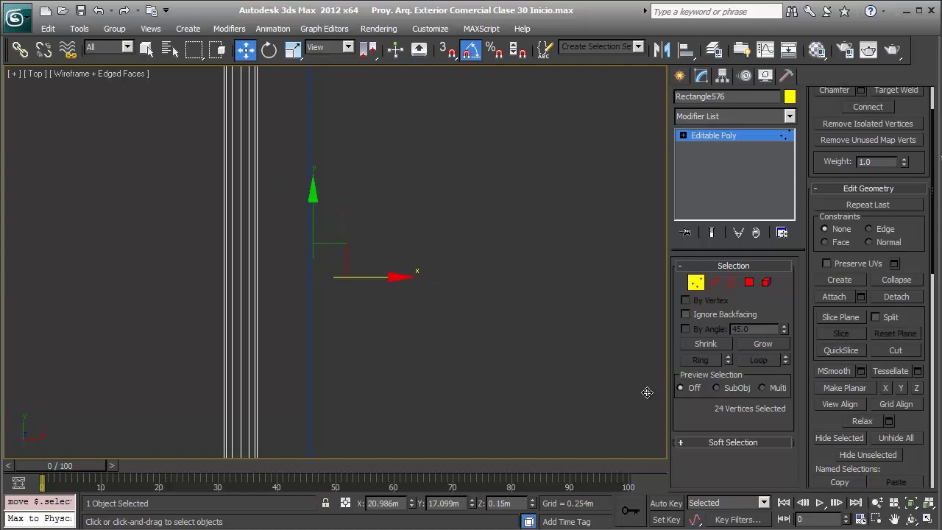
# Leave vertex mode and return to a shaded perspective close-up of the rail and planter.
pyautogui.press('z')
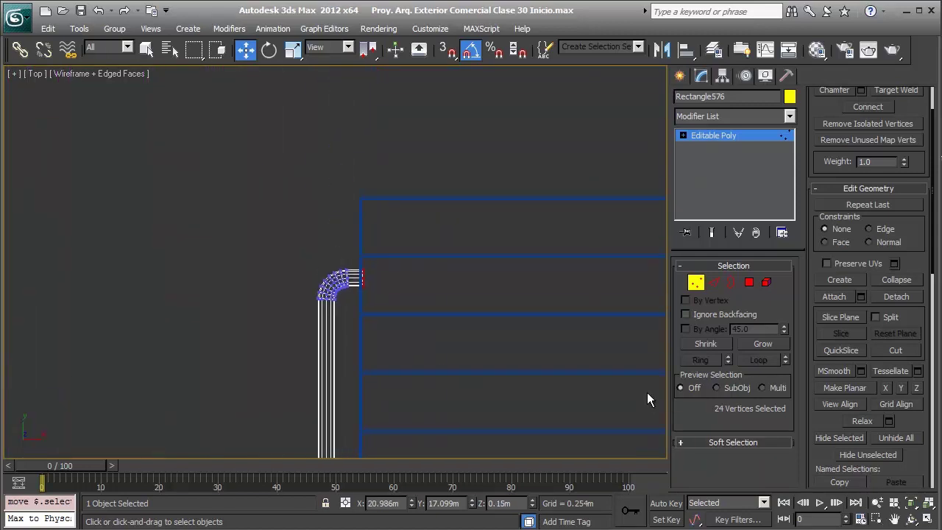
pyautogui.scroll(4, 648, 399)
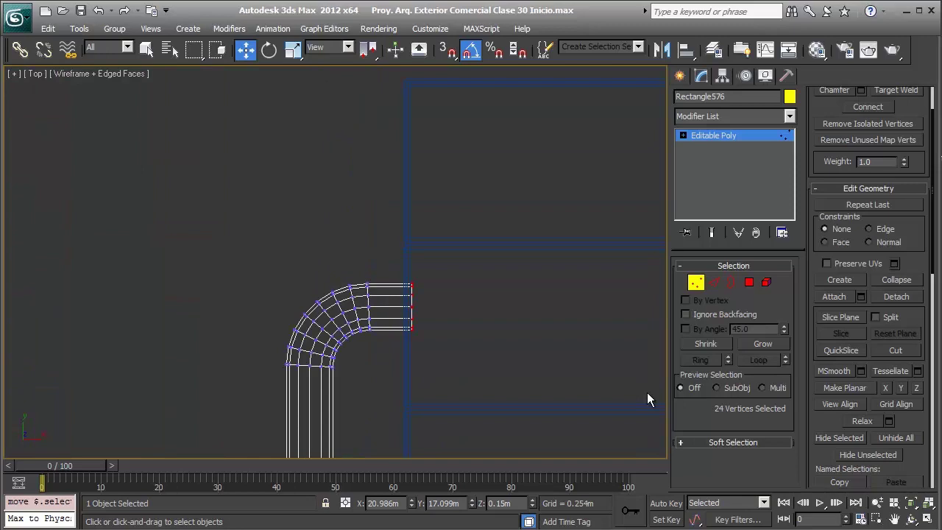
pyautogui.press('1')
pyautogui.press('z')
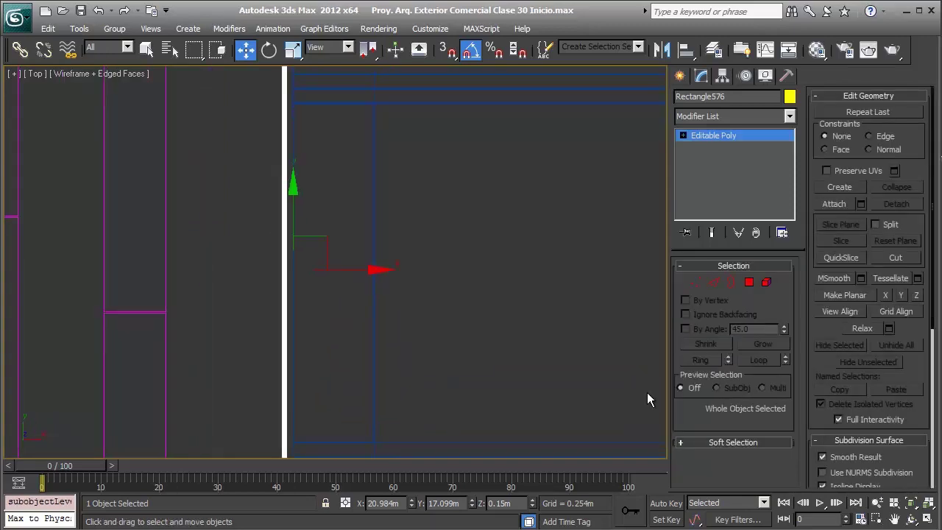
pyautogui.press('p')
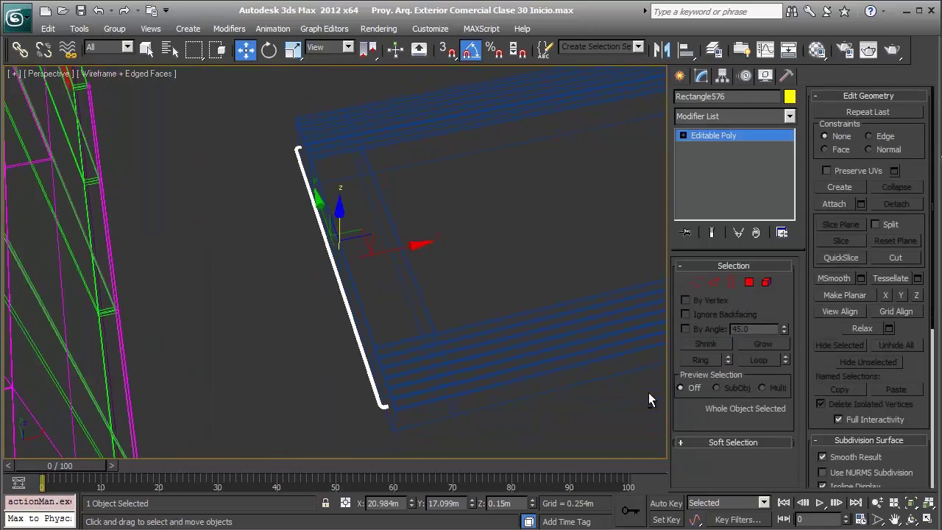
pyautogui.press('F3')
pyautogui.press('z')
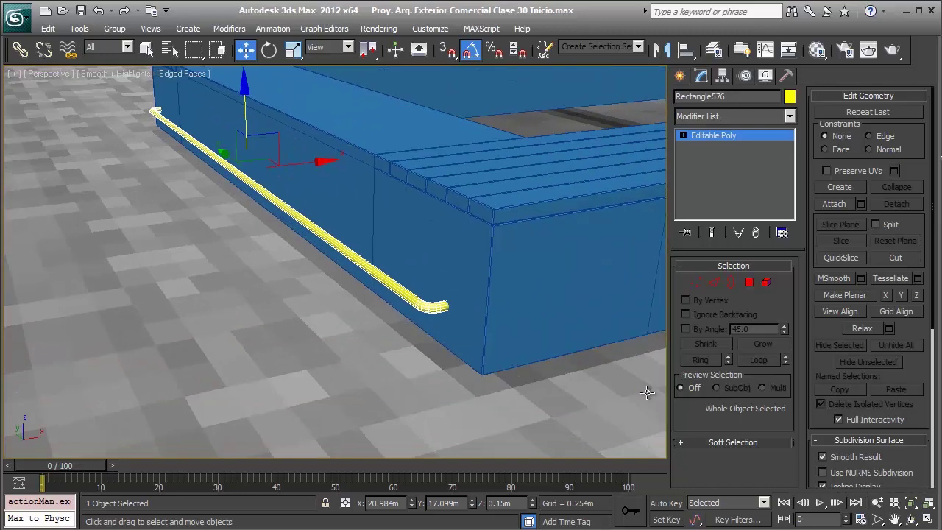
pyautogui.press('z')
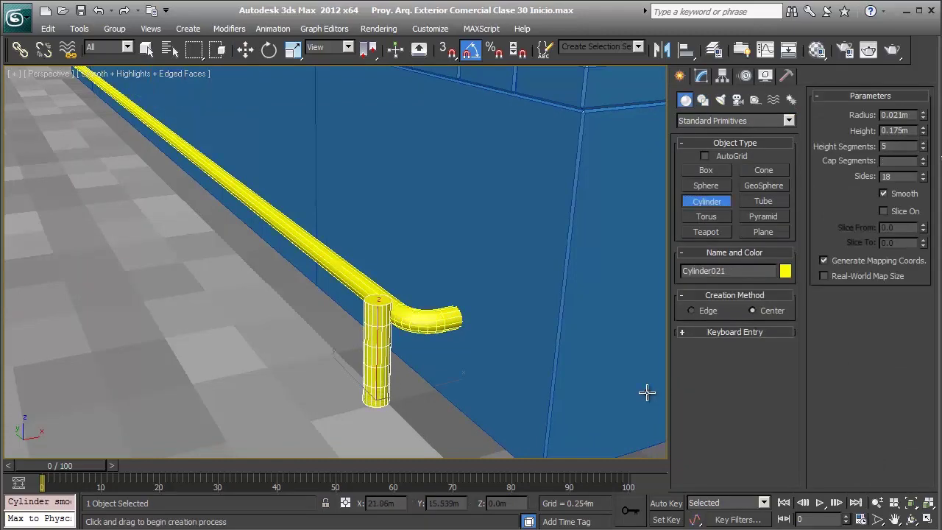
# Shift-drag the 0.01 m-radius, 0.152 m-high post along the rail, entering 3 copies.
pyautogui.press('w')
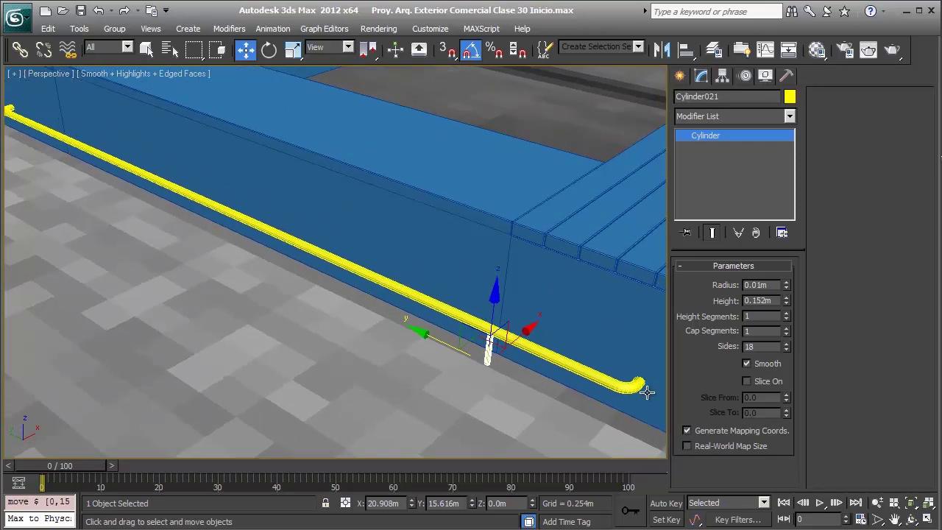
pyautogui.keyDown('shift'); pyautogui.moveTo(490, 340); pyautogui.dragTo(508, 351); pyautogui.keyUp('shift')
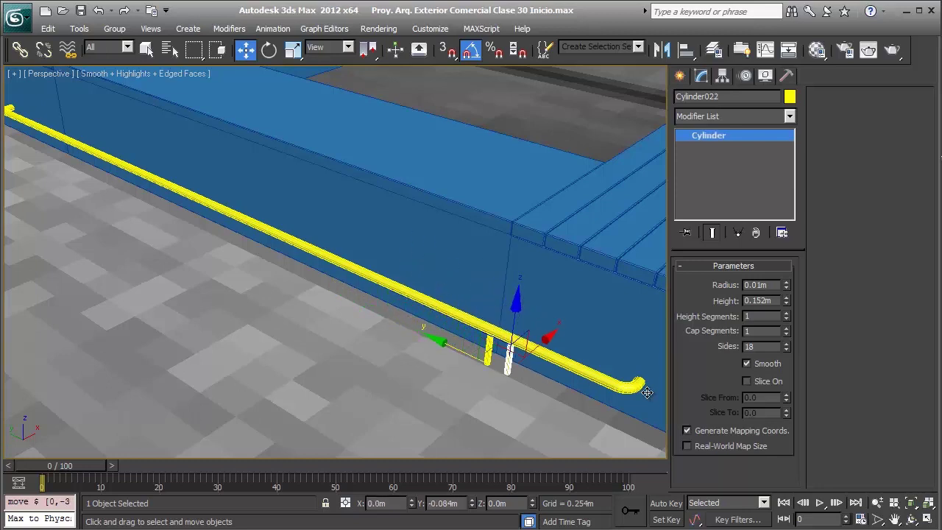
pyautogui.keyDown('shift'); pyautogui.moveTo(508, 351); pyautogui.dragTo(291, 250); pyautogui.keyUp('shift')
pyautogui.keyDown('shift'); pyautogui.moveTo(646, 392); pyautogui.dragTo(649, 393); pyautogui.keyUp('shift')
pyautogui.write('3')
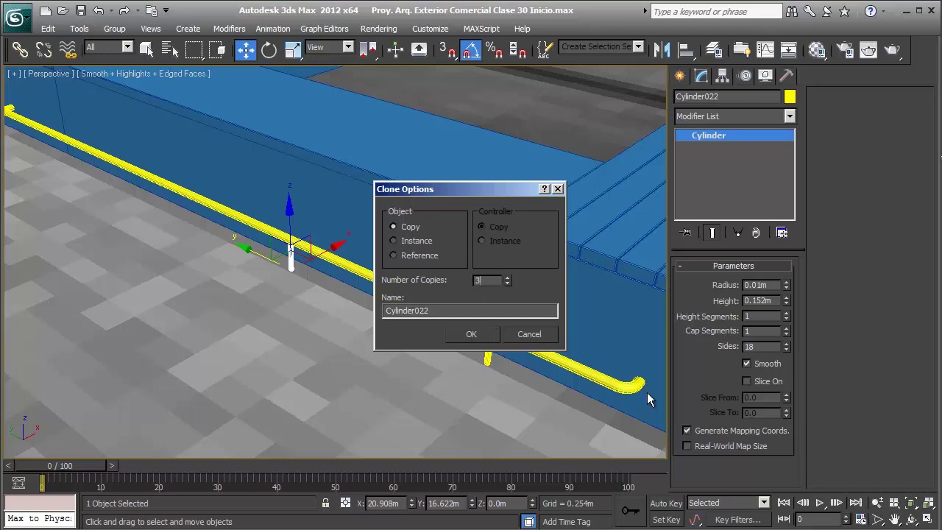
# Confirm the three post copies and shift all posts to sit under the rail.
pyautogui.press('Return')
pyautogui.scroll(3, 647, 398)
pyautogui.scroll(2, 646, 392)
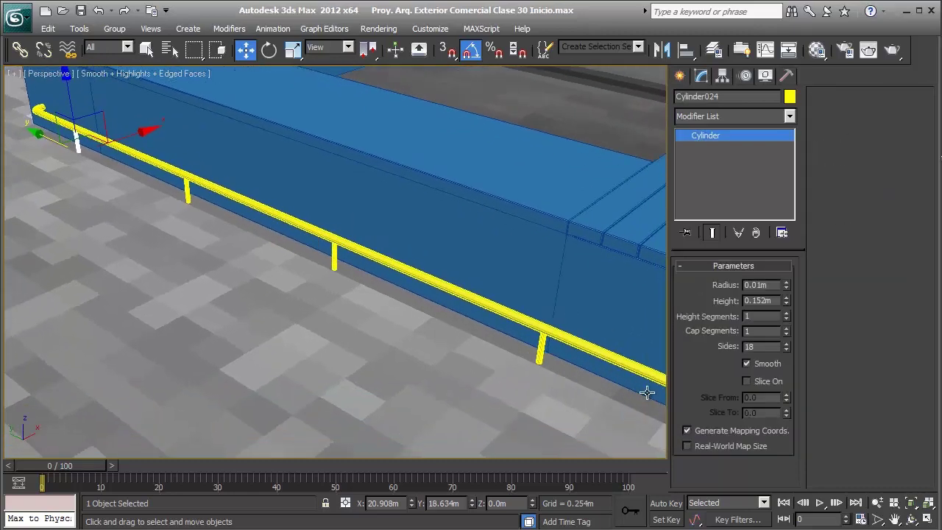
pyautogui.press('F3')
pyautogui.hotkey('ctrl', 'q')
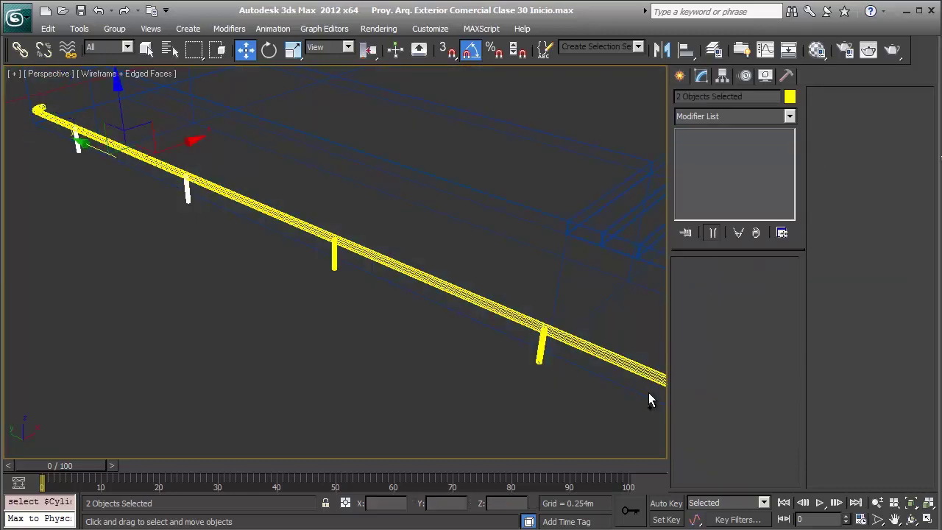
pyautogui.hotkey('ctrl', 'q')
pyautogui.press('t')
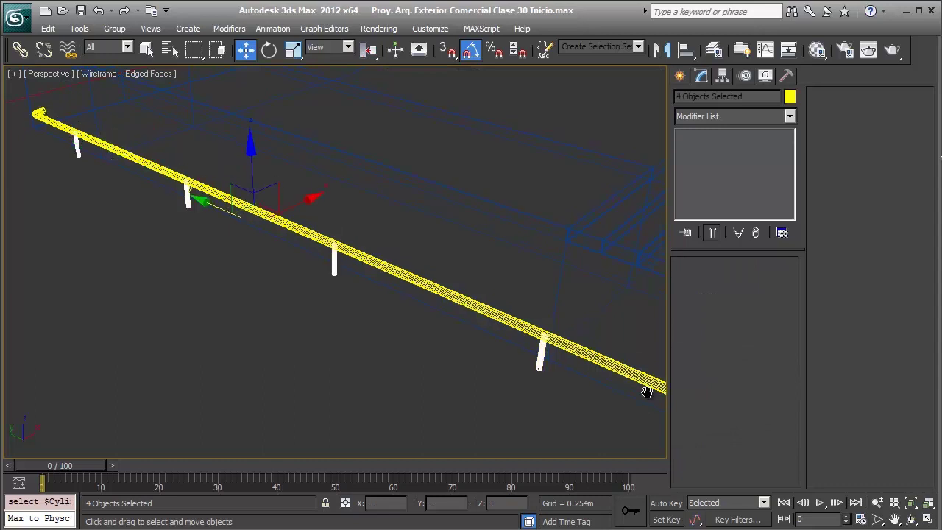
pyautogui.scroll(-2, 648, 398)
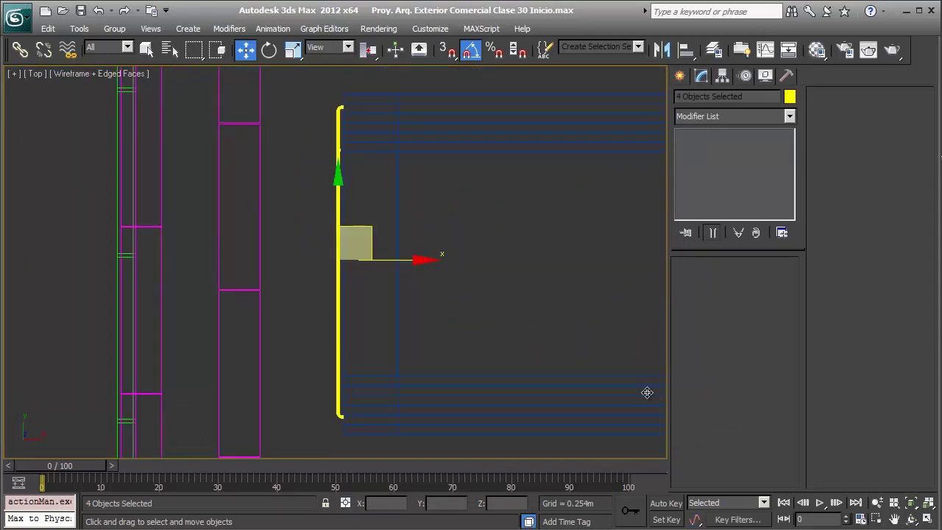
pyautogui.moveTo(647, 392); pyautogui.dragTo(647, 395)
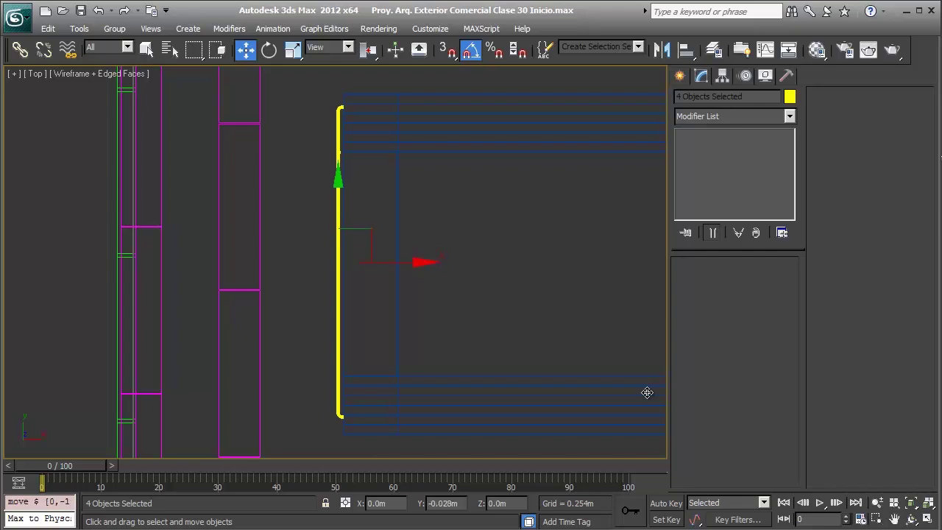
# Attach the yellow posts to the railing's editable poly object.
pyautogui.press('p')
pyautogui.keyDown('alt'); pyautogui.moveTo(648, 399); pyautogui.dragTo(650, 400, button='middle'); pyautogui.keyUp('alt')
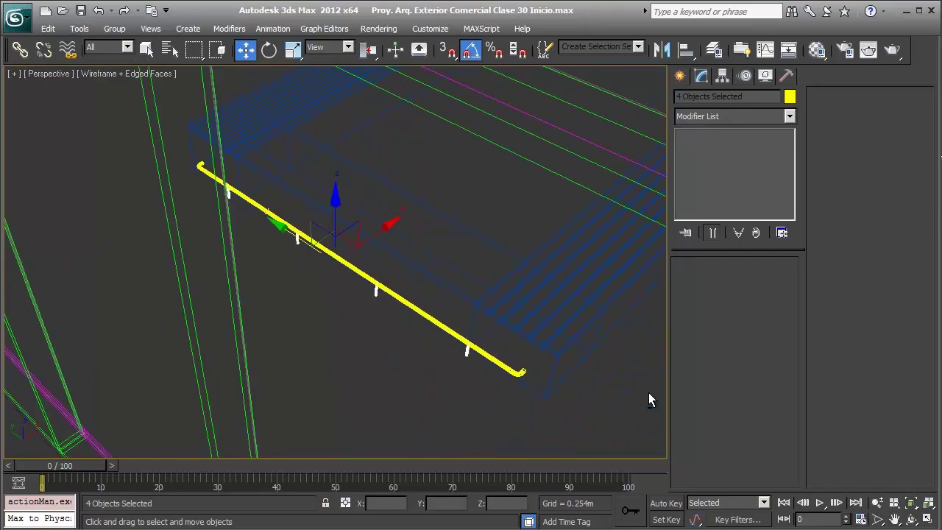
pyautogui.press('F3')
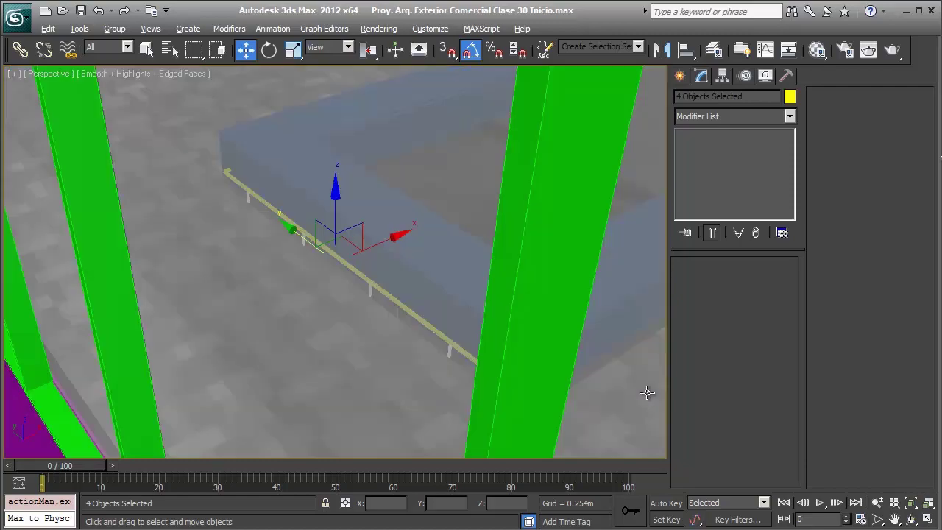
pyautogui.keyDown('alt'); pyautogui.moveTo(647, 393); pyautogui.dragTo(649, 400, button='middle'); pyautogui.keyUp('alt')
pyautogui.press('F3')
pyautogui.click(647, 392)
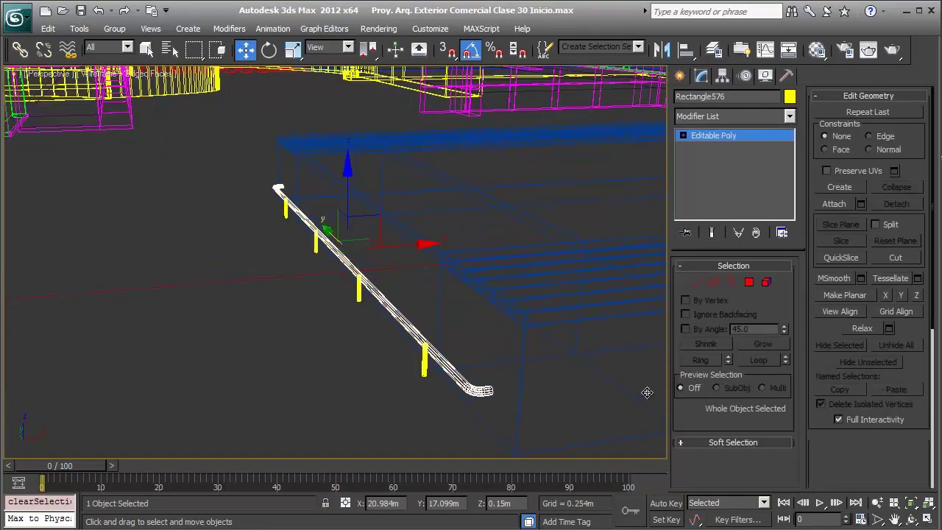
pyautogui.rightClick(649, 399)
pyautogui.click(297, 153)
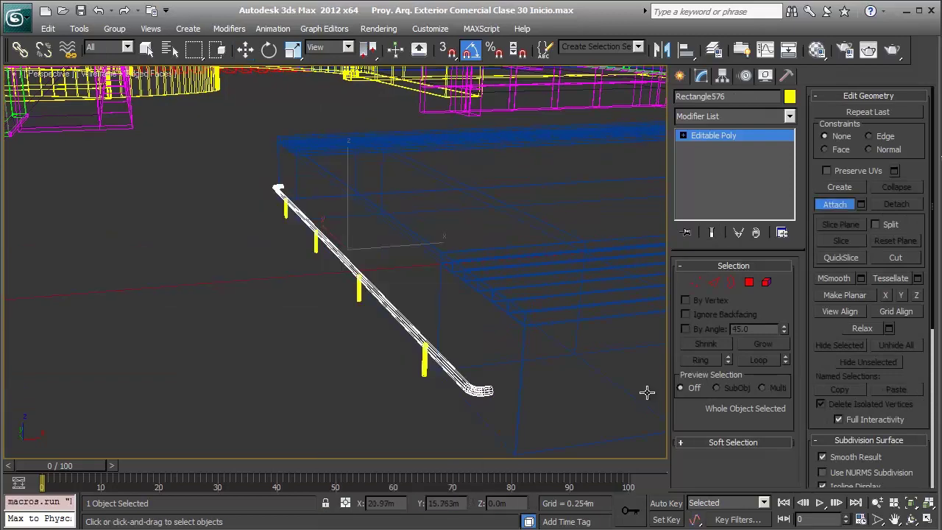
pyautogui.keyDown('alt'); pyautogui.moveTo(647, 391); pyautogui.dragTo(647, 392, button='middle'); pyautogui.keyUp('alt')
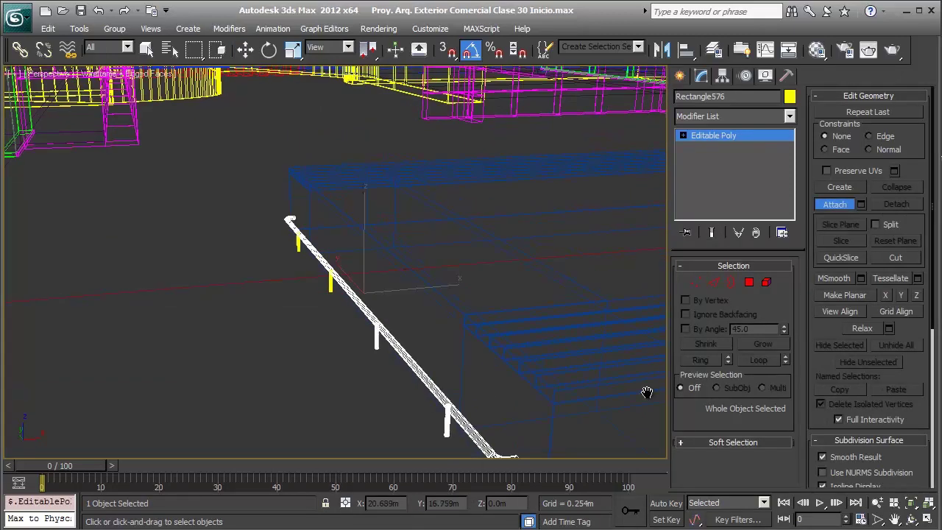
pyautogui.click(333, 302)
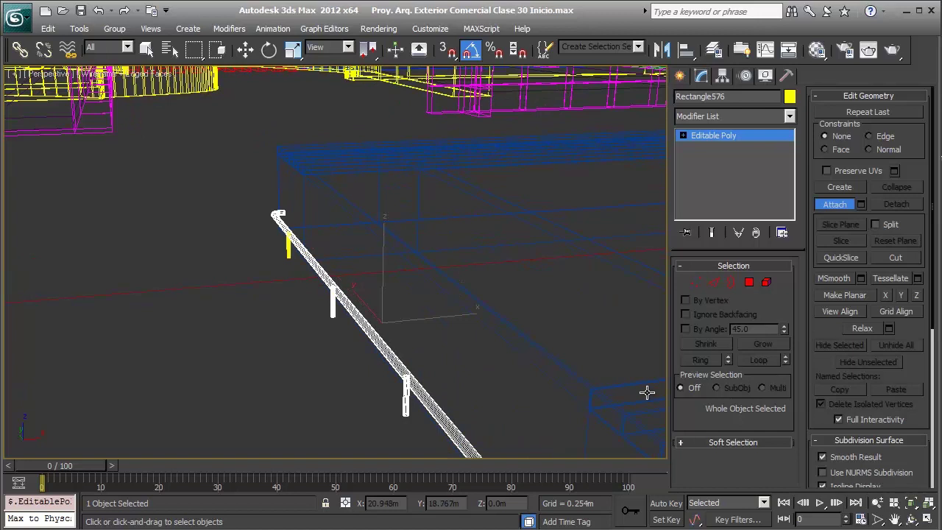
pyautogui.press('w')
pyautogui.press('t')
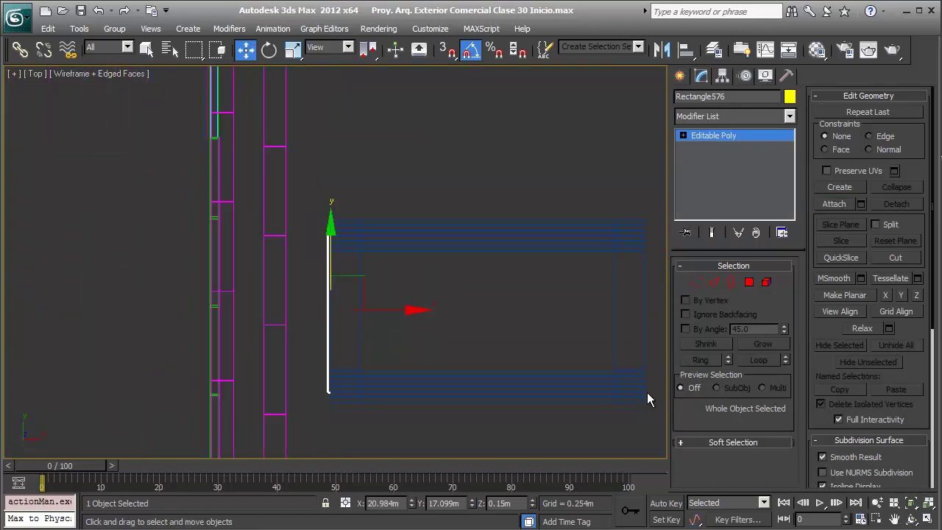
pyautogui.scroll(2, 647, 398)
# Mirror-copy railing Rectangle577 to the planter's opposite end and view it shaded in perspective.
pyautogui.scroll(4, 647, 396)
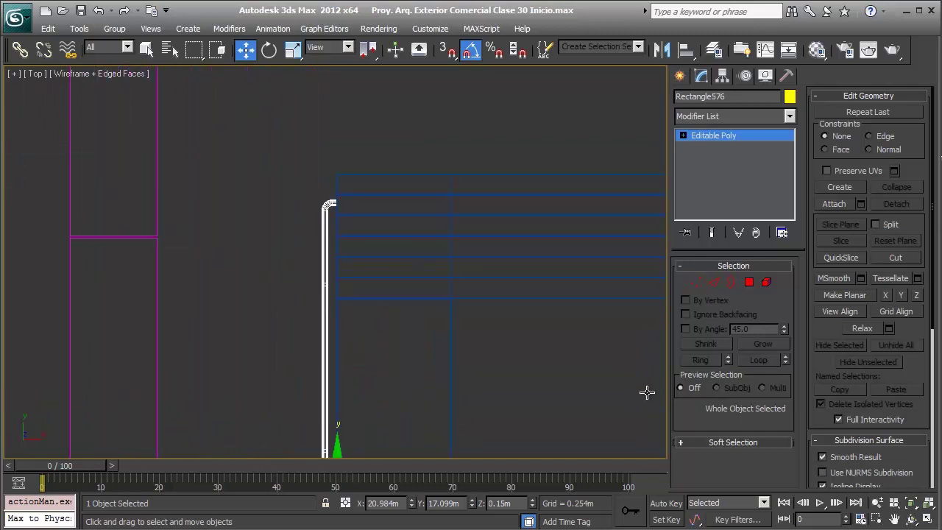
pyautogui.press('c')
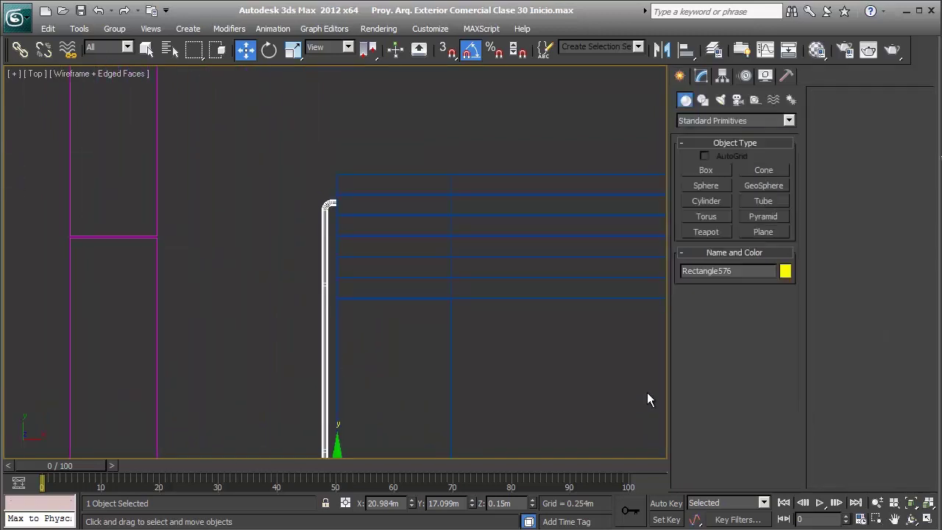
pyautogui.press('m')
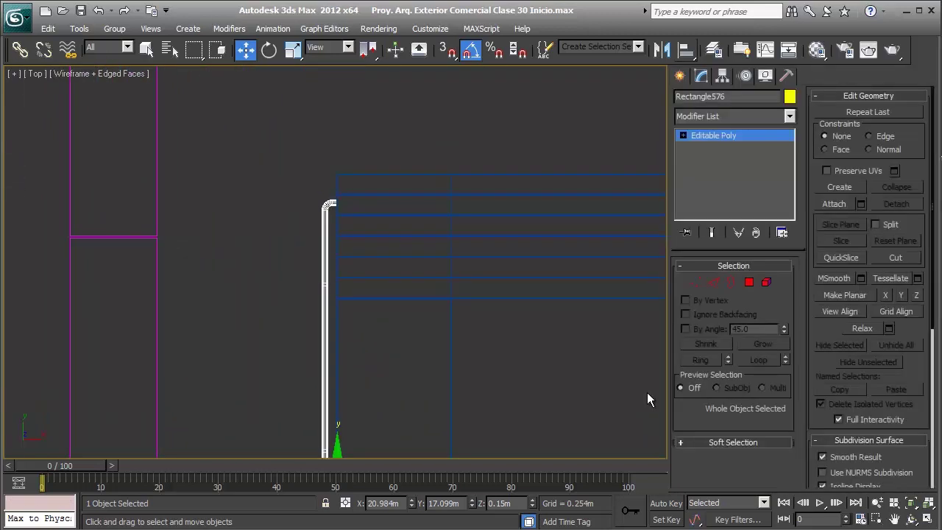
pyautogui.hotkey('alt', 'm')
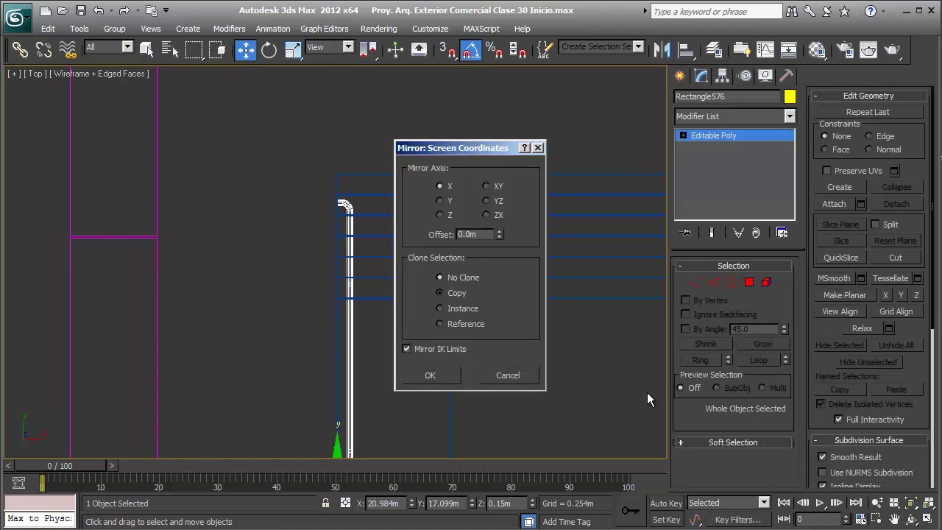
pyautogui.press('Return')
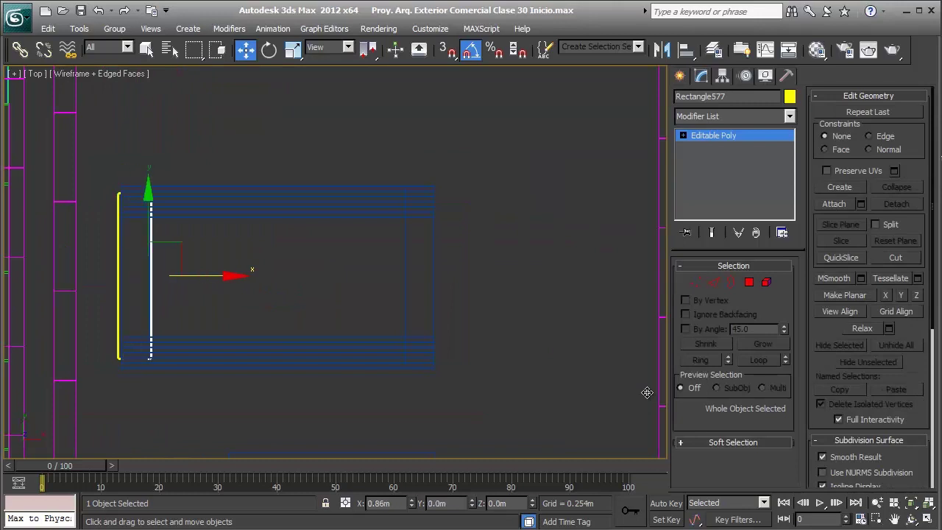
pyautogui.press('z')
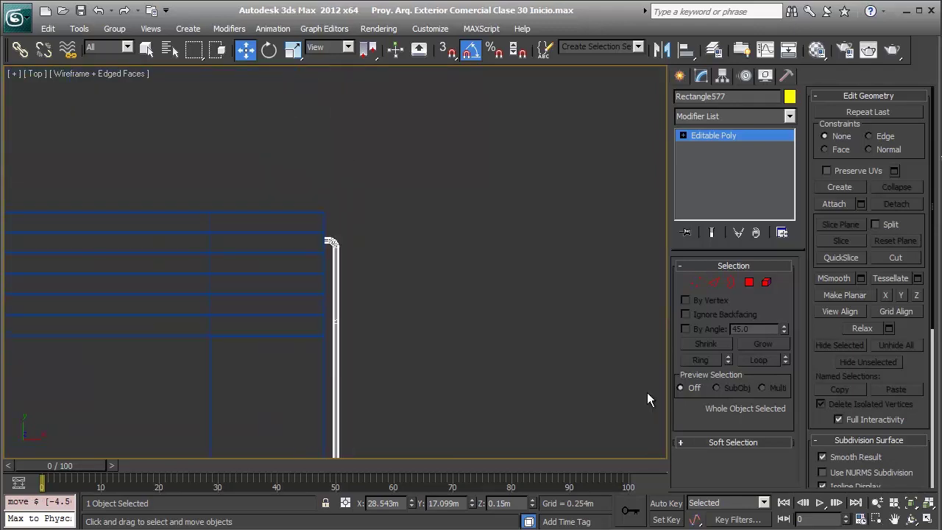
pyautogui.press('p')
pyautogui.press('F3')
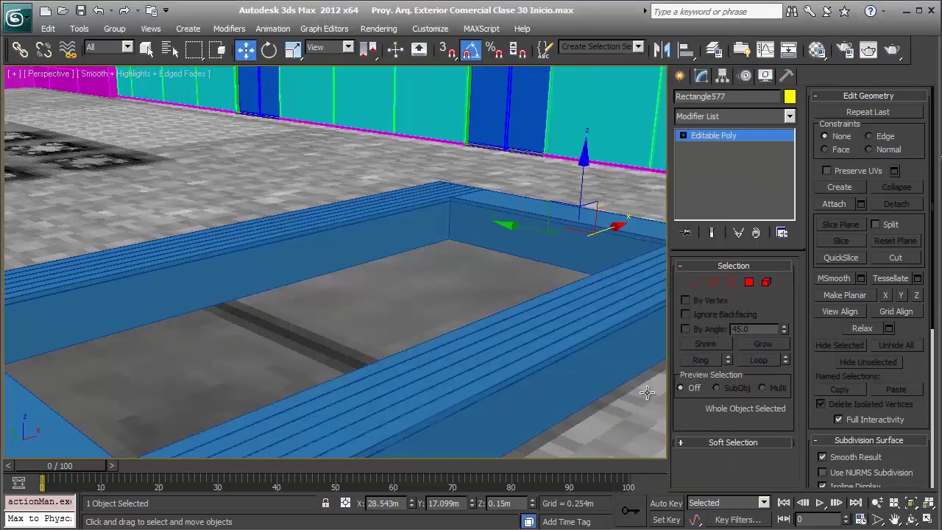
# Create Plane123 inside the planter in Top view with 1×1 length and width segments.
pyautogui.press('t')
pyautogui.press('F3')
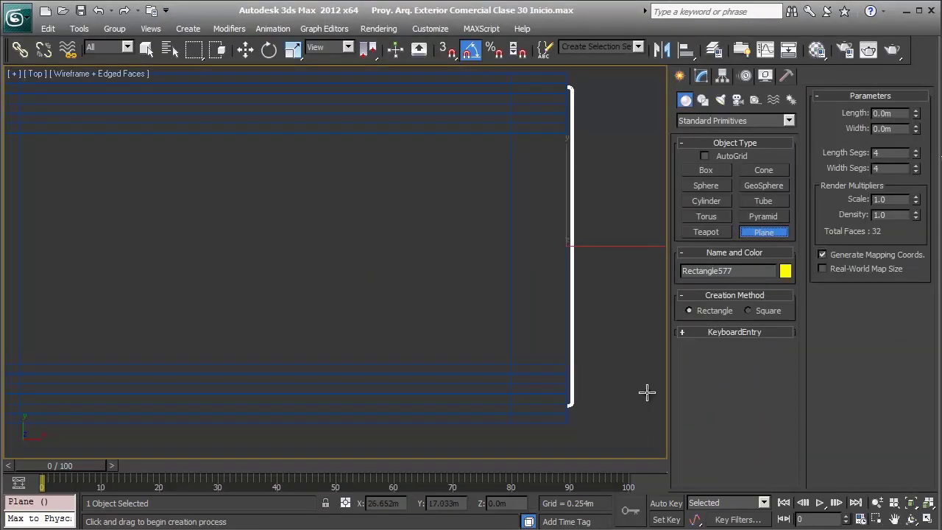
pyautogui.press('F3')
pyautogui.press('m')
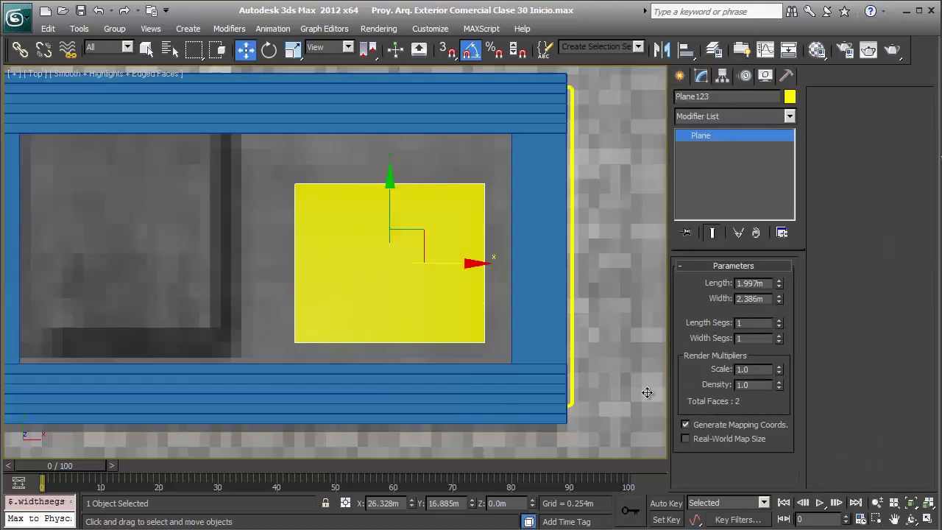
pyautogui.moveTo(648, 397); pyautogui.dragTo(647, 393, button='middle')
pyautogui.moveTo(647, 393); pyautogui.dragTo(647, 392)
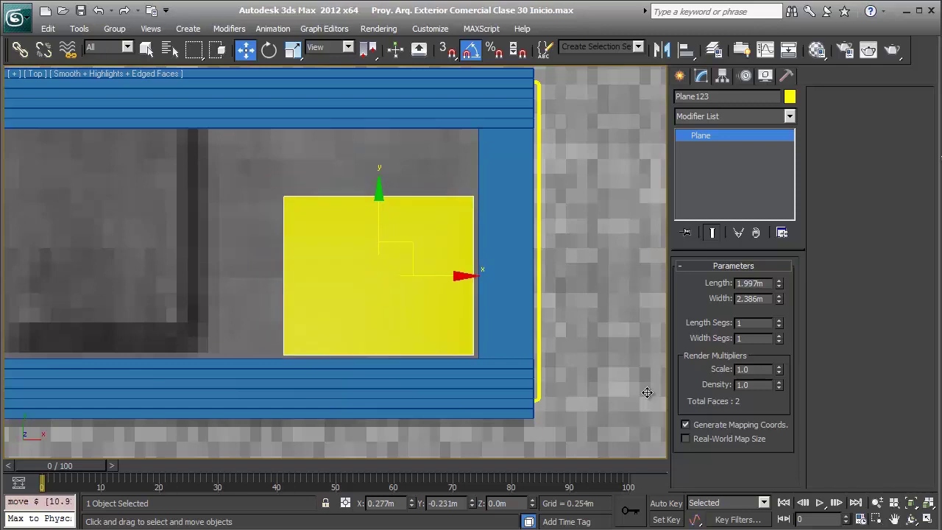
pyautogui.press('z')
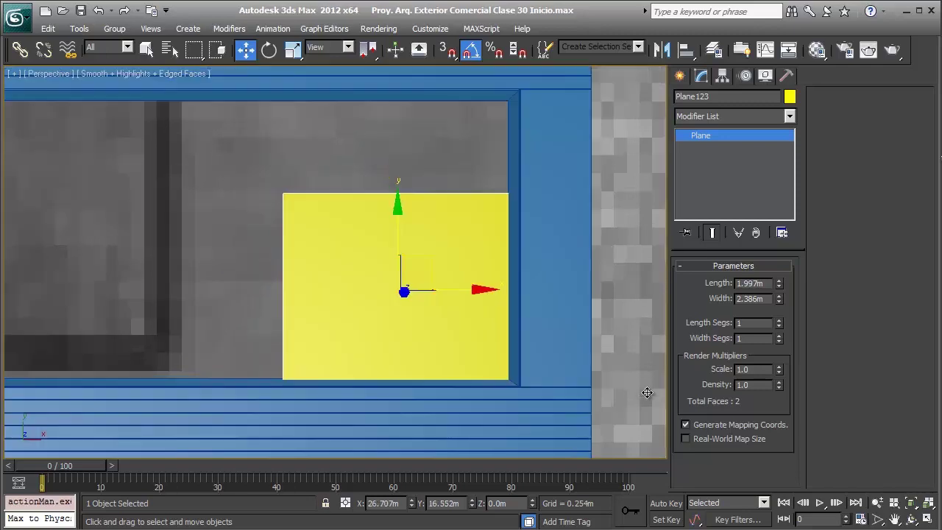
# Raise the yellow plane to Z 0.412 m inside the planter.
pyautogui.press('p')
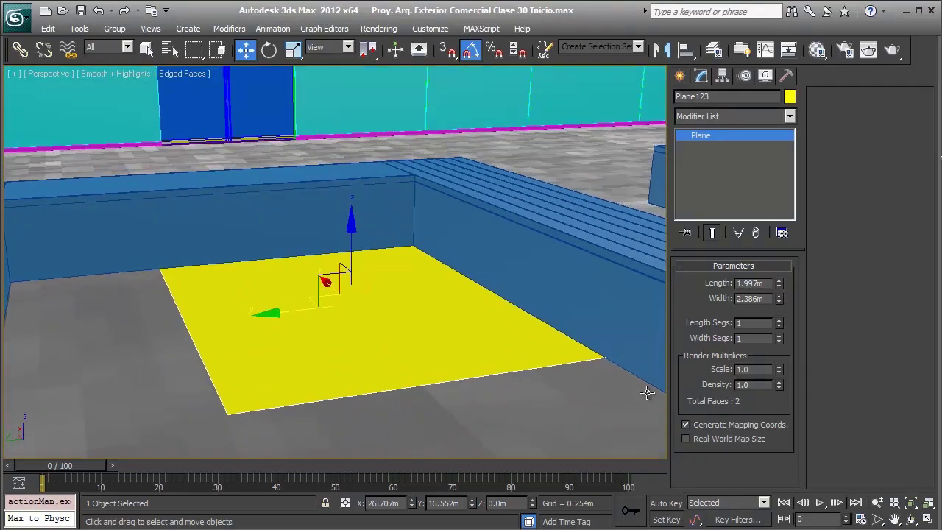
pyautogui.press('z')
pyautogui.moveTo(647, 392); pyautogui.dragTo(647, 392)
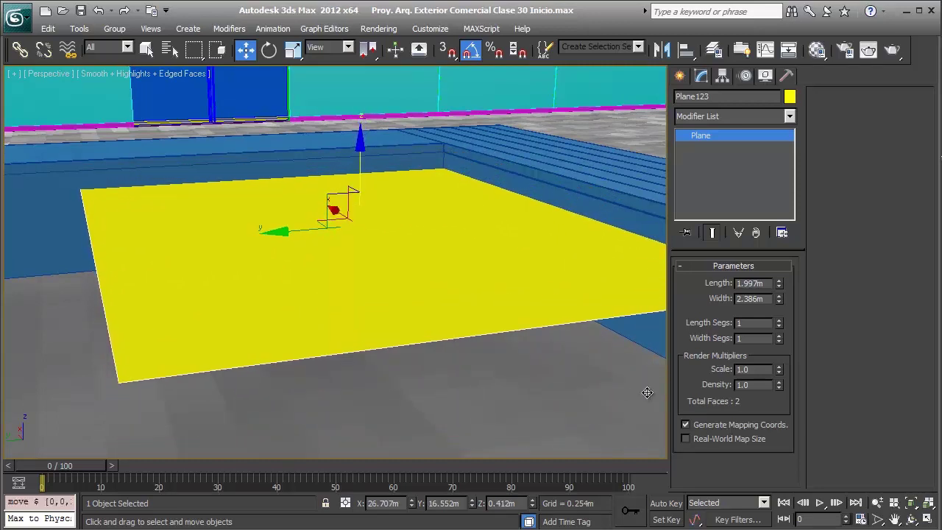
pyautogui.hotkey('shift', 'z')
# Convert Plane123 to an editable poly and select its edge vertices in top wireframe view.
pyautogui.rightClick(648, 393)
pyautogui.moveTo(482, 379)
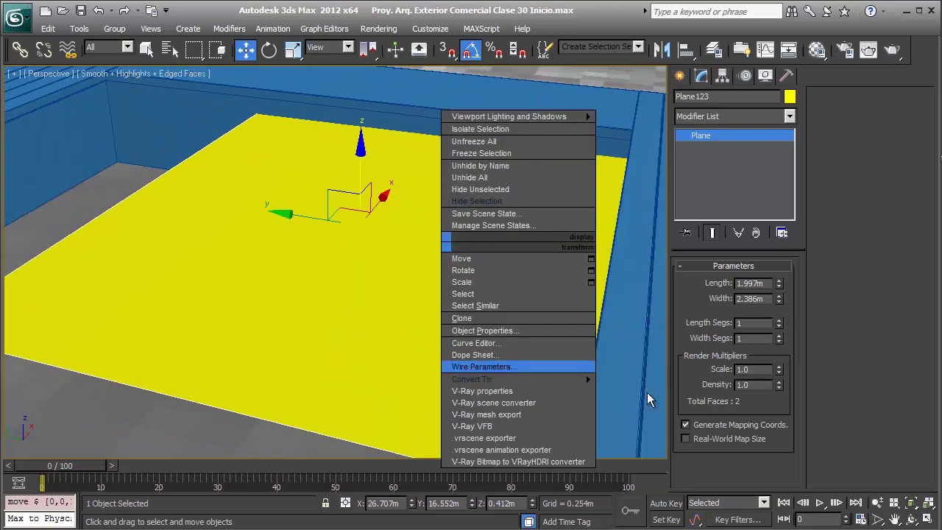
pyautogui.click(647, 391)
pyautogui.press('t')
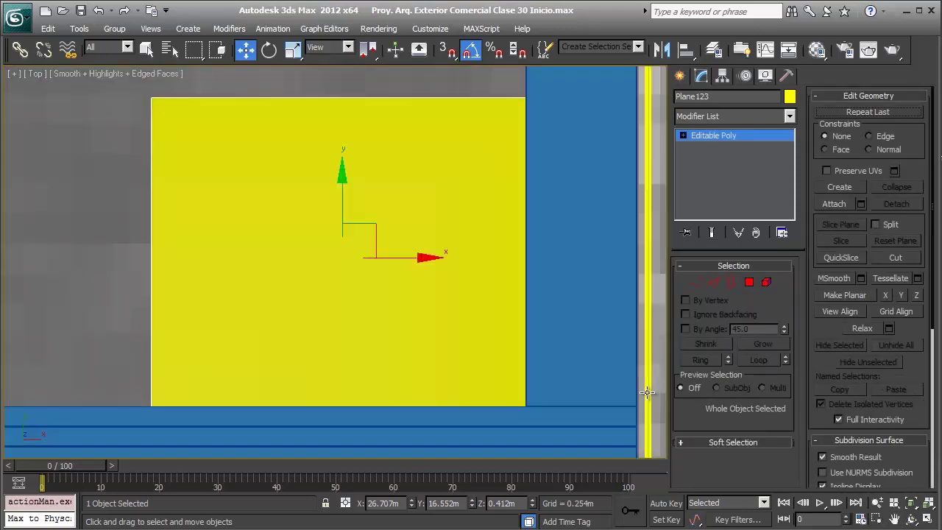
pyautogui.press('F3')
pyautogui.press('1')
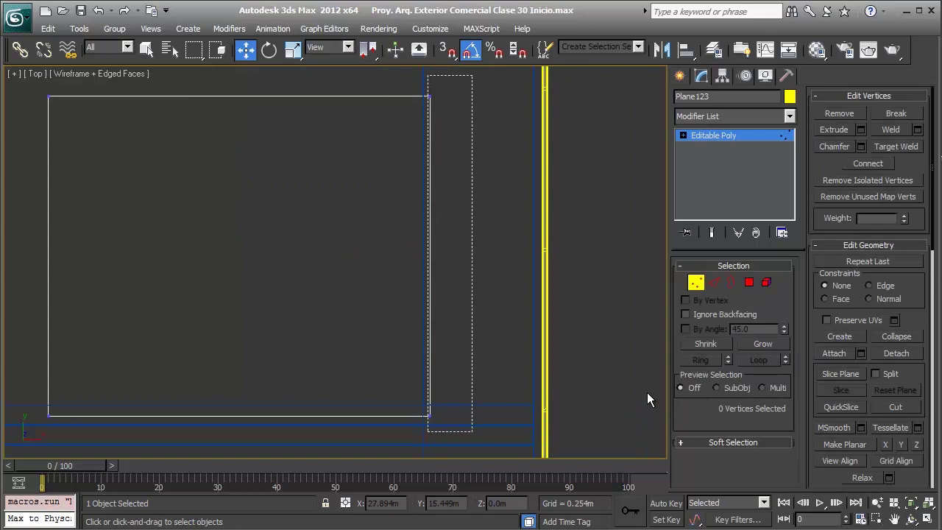
pyautogui.moveTo(428, 74); pyautogui.dragTo(472, 431)
pyautogui.moveTo(640, 388); pyautogui.dragTo(654, 386, button='middle')
pyautogui.moveTo(557, 330); pyautogui.dragTo(125, 285)
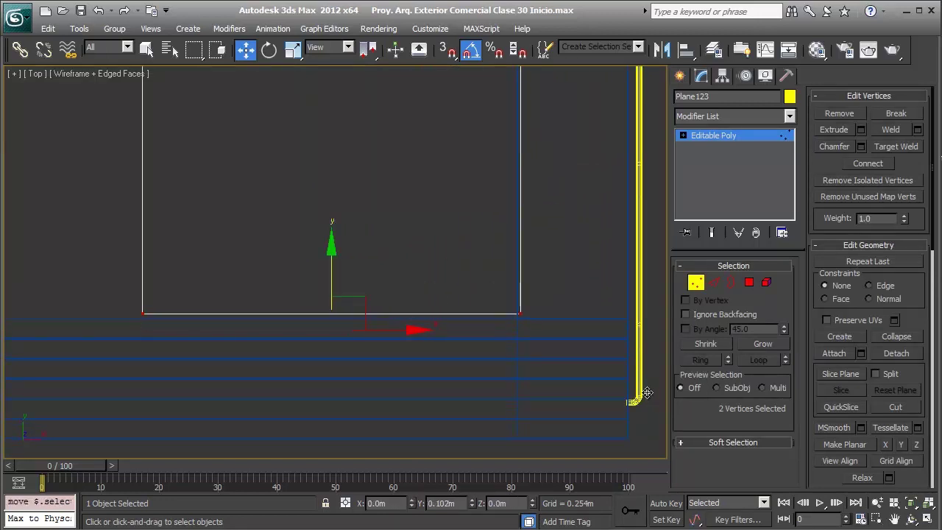
# Stretch the plane's edge vertices out to the planter walls.
pyautogui.scroll(-2, 647, 393)
pyautogui.scroll(-2, 648, 398)
pyautogui.moveTo(377, 185); pyautogui.dragTo(456, 362)
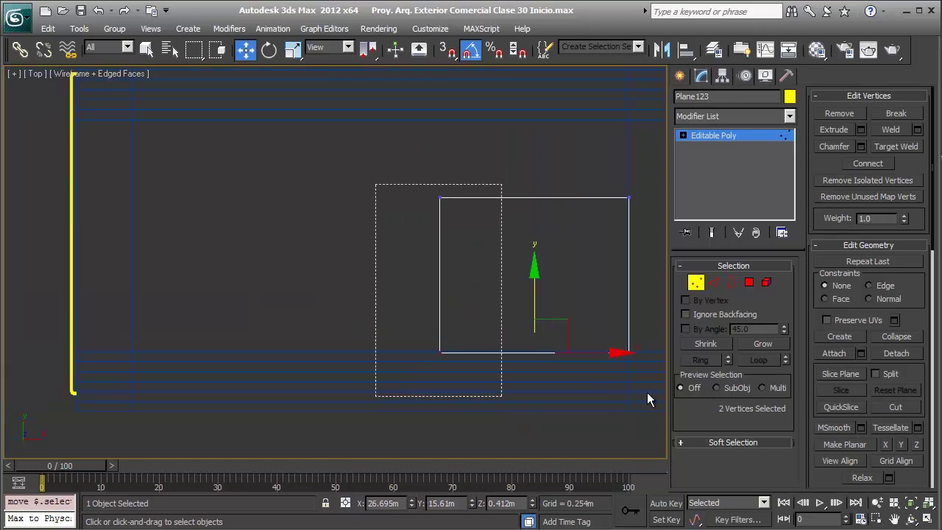
pyautogui.moveTo(456, 275); pyautogui.dragTo(145, 274)
pyautogui.scroll(3, 647, 399)
pyautogui.moveTo(648, 399); pyautogui.dragTo(647, 392, button='middle')
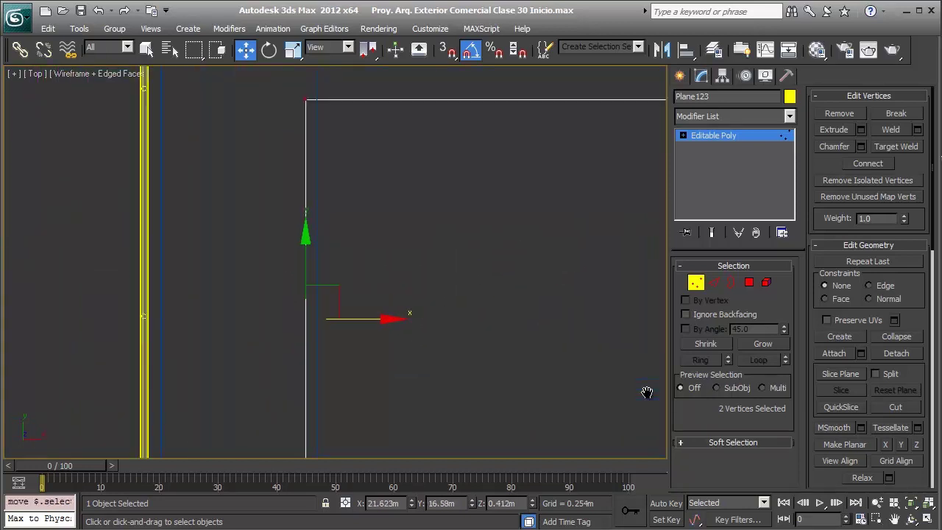
pyautogui.scroll(-2, 648, 393)
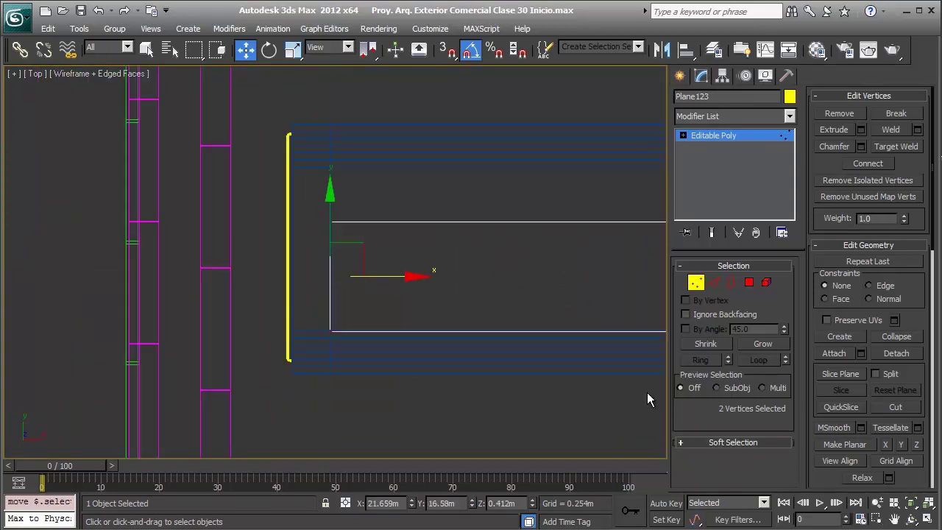
pyautogui.scroll(-2, 648, 398)
pyautogui.scroll(2, 647, 399)
pyautogui.scroll(2, 648, 399)
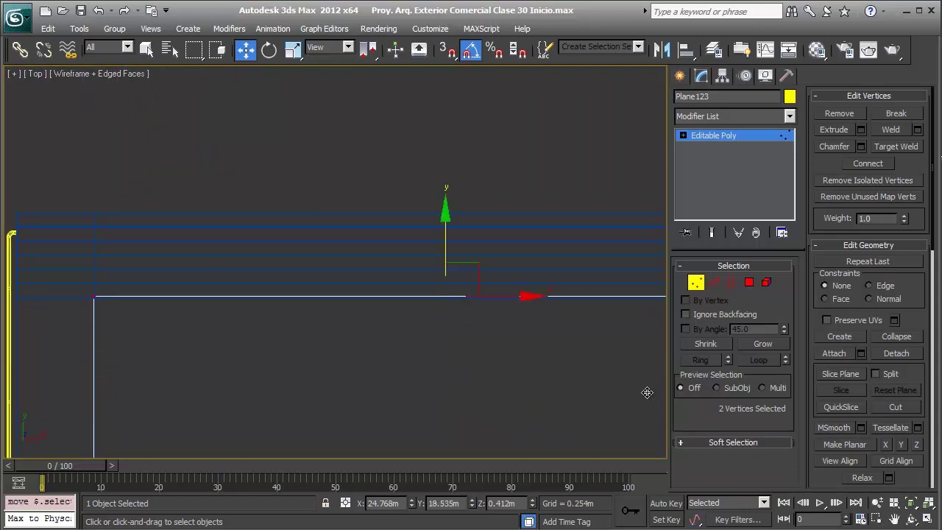
# Leave vertex mode, return to a shaded perspective of the planter, and check the reference photo.
pyautogui.press('1')
pyautogui.press('p')
pyautogui.press('z')
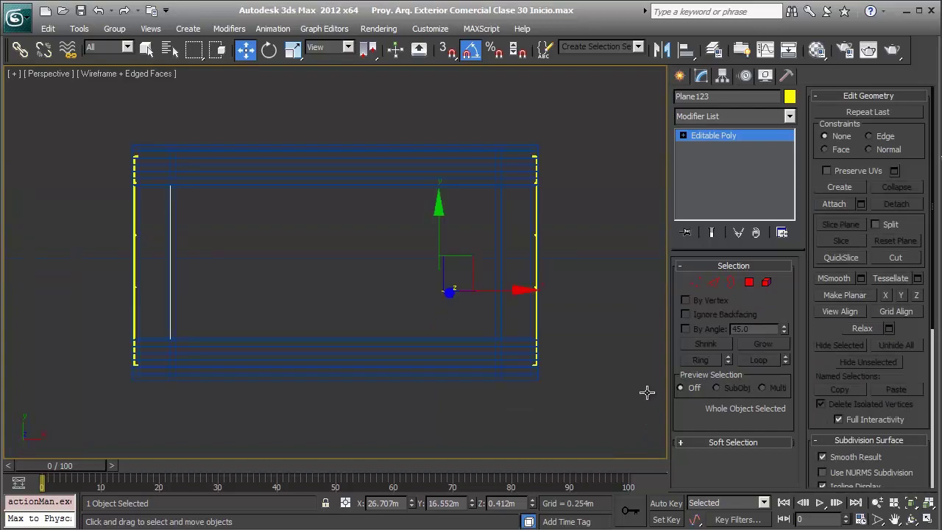
pyautogui.press('F3')
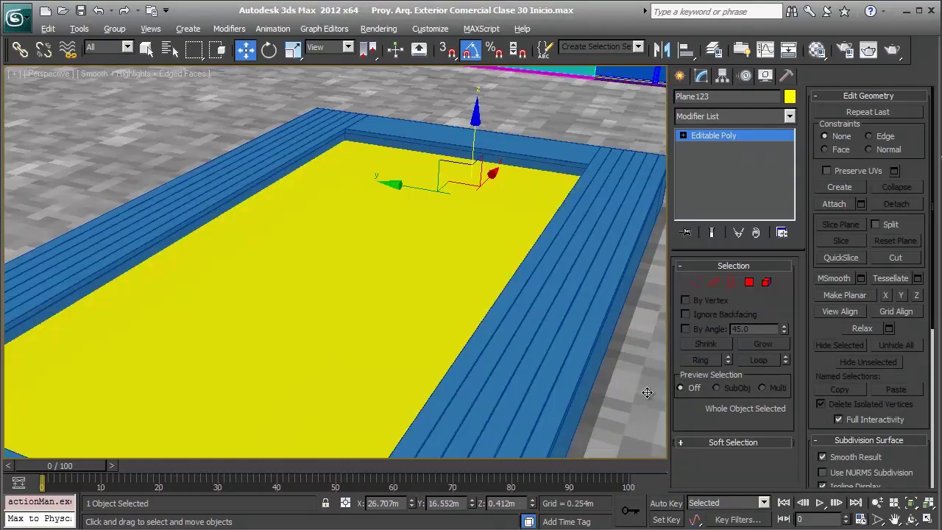
pyautogui.scroll(-3, 647, 392)
pyautogui.hotkey('alt', 'Tab')
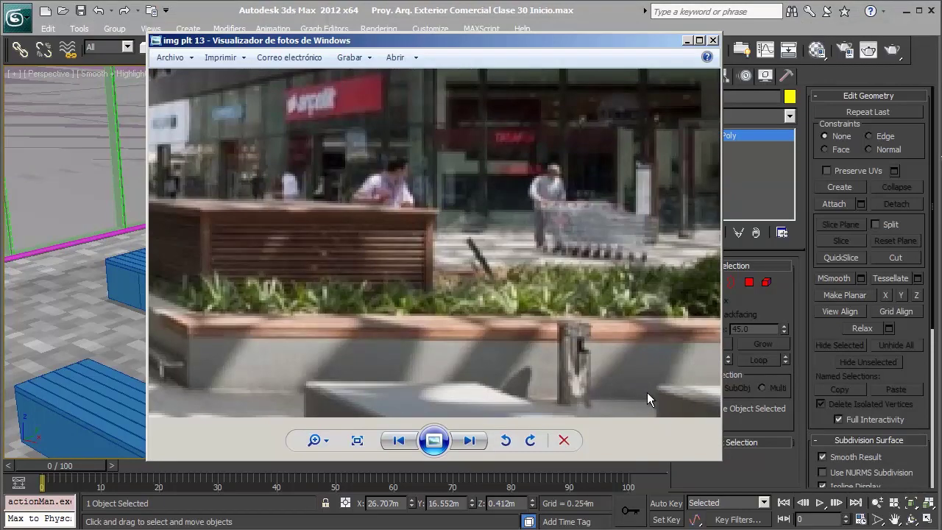
pyautogui.hotkey('alt', 'Tab')
pyautogui.scroll(2, 647, 392)
# Centre the planter in view and save the scene.
pyautogui.scroll(2, 647, 392)
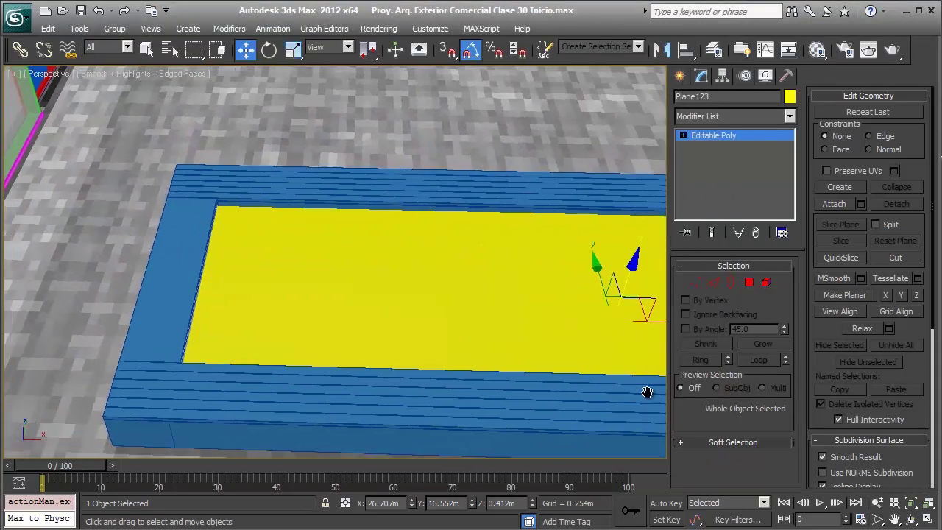
pyautogui.moveTo(647, 392); pyautogui.dragTo(647, 392, button='middle')
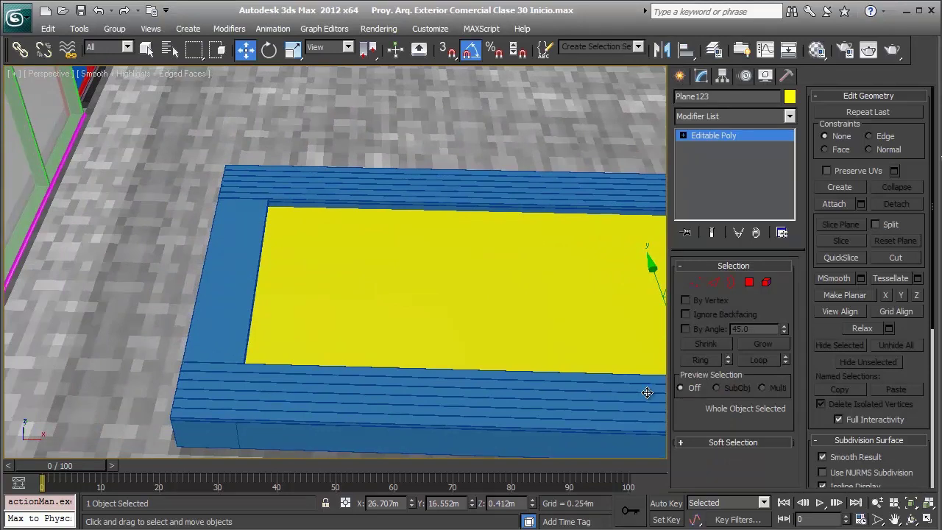
pyautogui.hotkey('ctrl', 's')
# Zoom in on the dark pavement square from the shaded top view.
pyautogui.press('t')
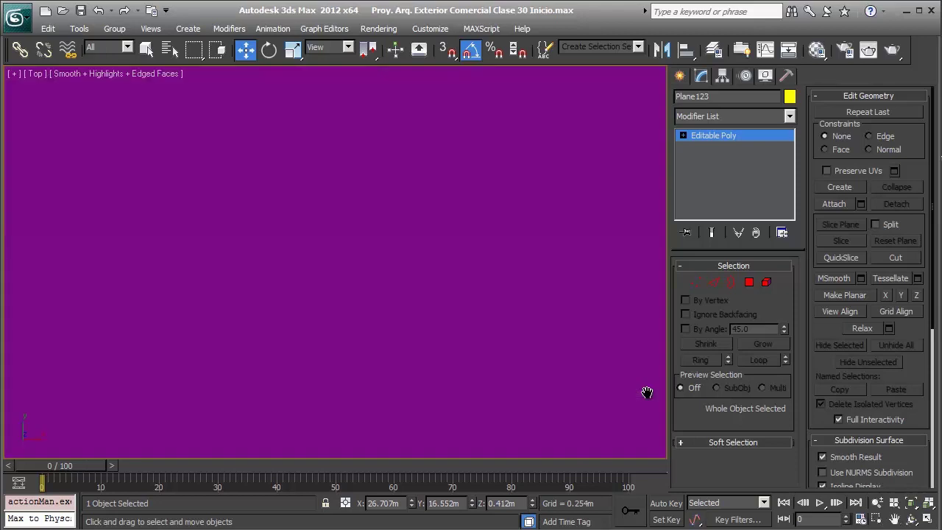
pyautogui.press('F3')
pyautogui.scroll(-4, 647, 392)
pyautogui.press('F3')
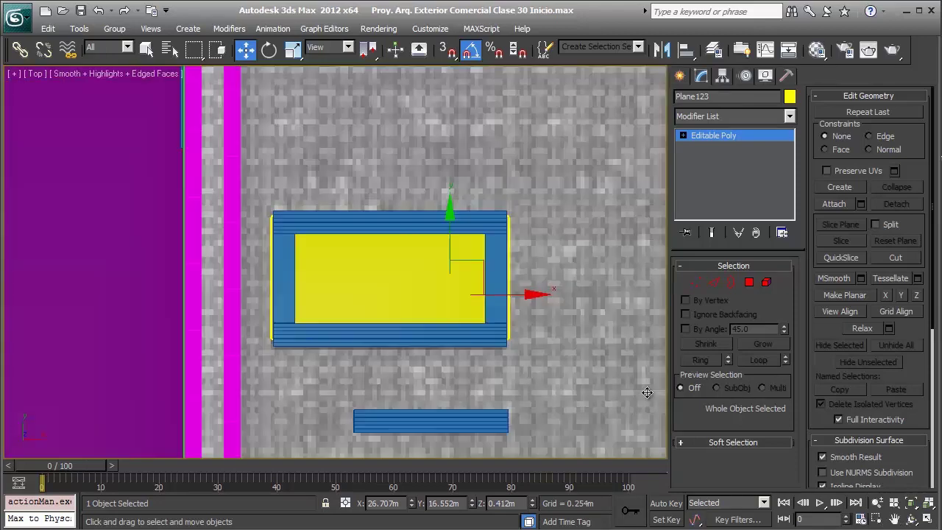
pyautogui.scroll(-2, 647, 392)
pyautogui.scroll(-2, 647, 392)
pyautogui.scroll(3, 647, 393)
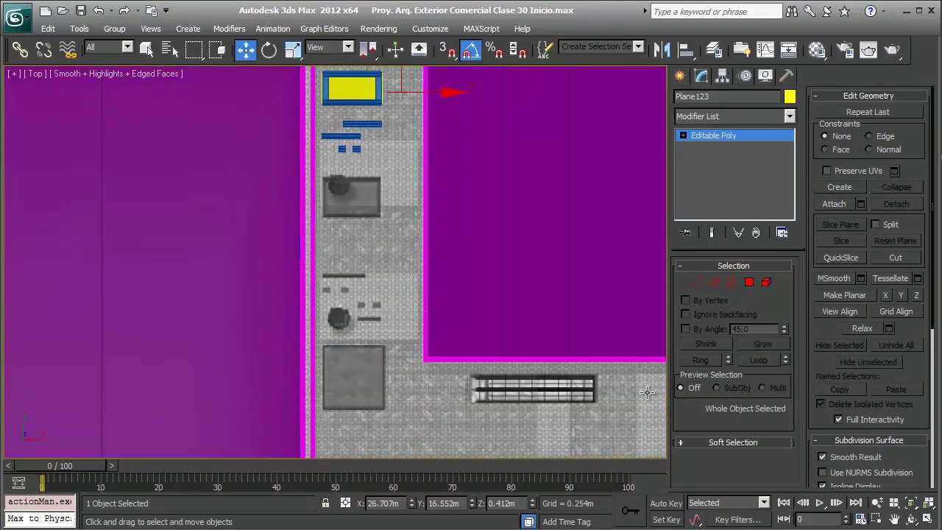
pyautogui.scroll(2, 647, 393)
pyautogui.scroll(2, 647, 392)
pyautogui.scroll(2, 647, 393)
pyautogui.scroll(1, 647, 392)
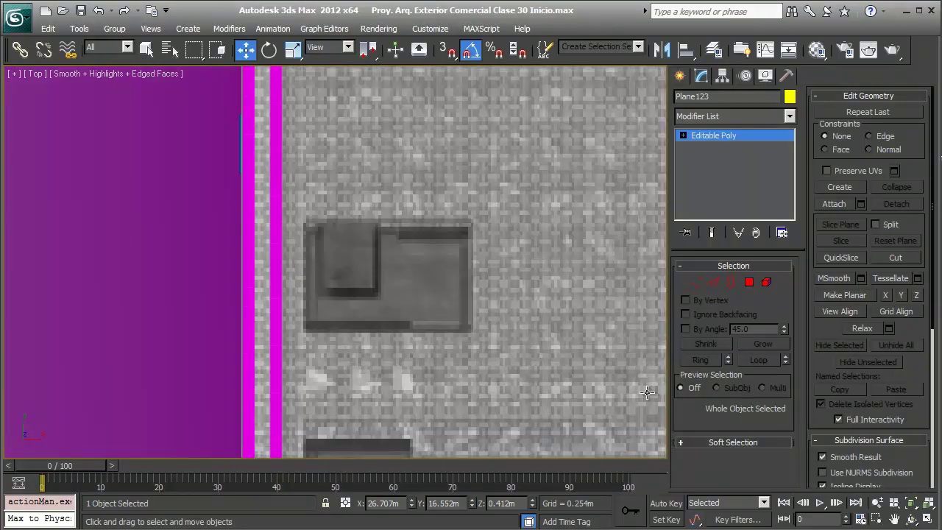
pyautogui.scroll(4, 647, 392)
pyautogui.scroll(-1, 647, 393)
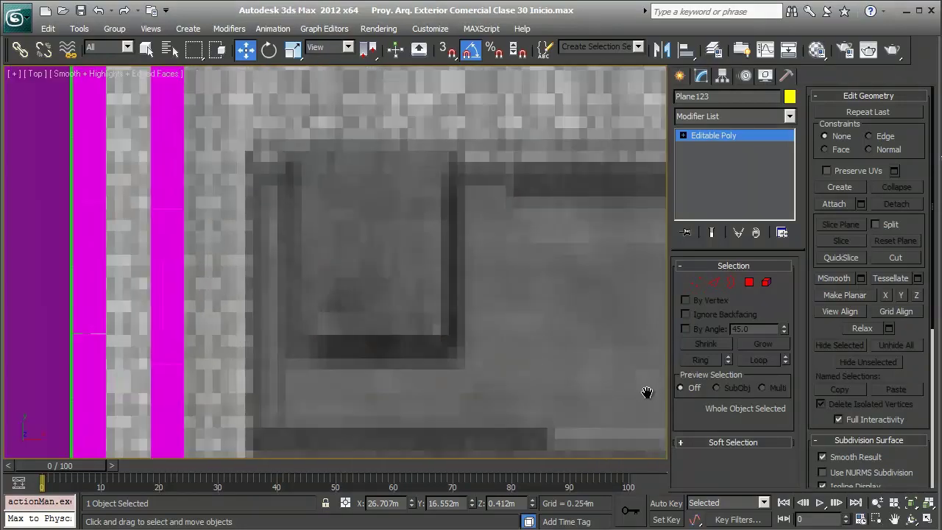
pyautogui.scroll(-1, 647, 393)
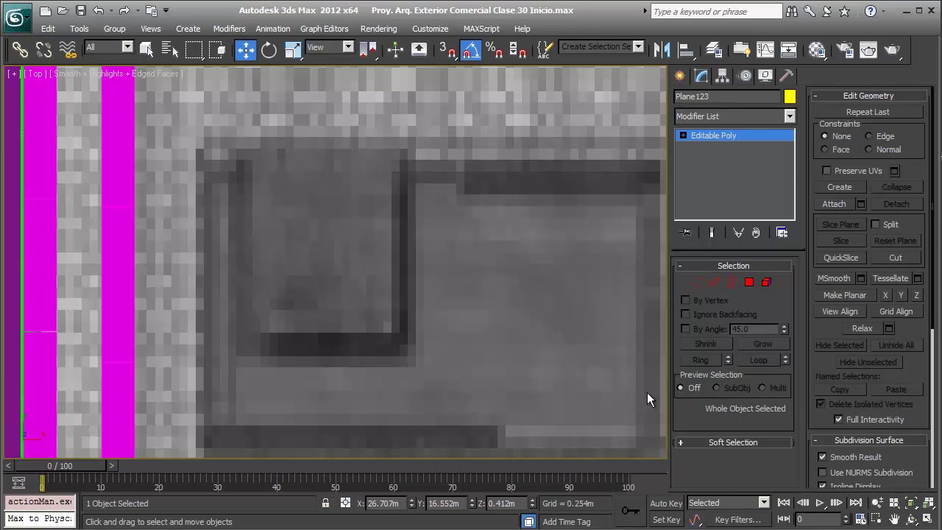
# Draw a thin box along the dark square's left edge with length 3.2m.
pyautogui.press('b')
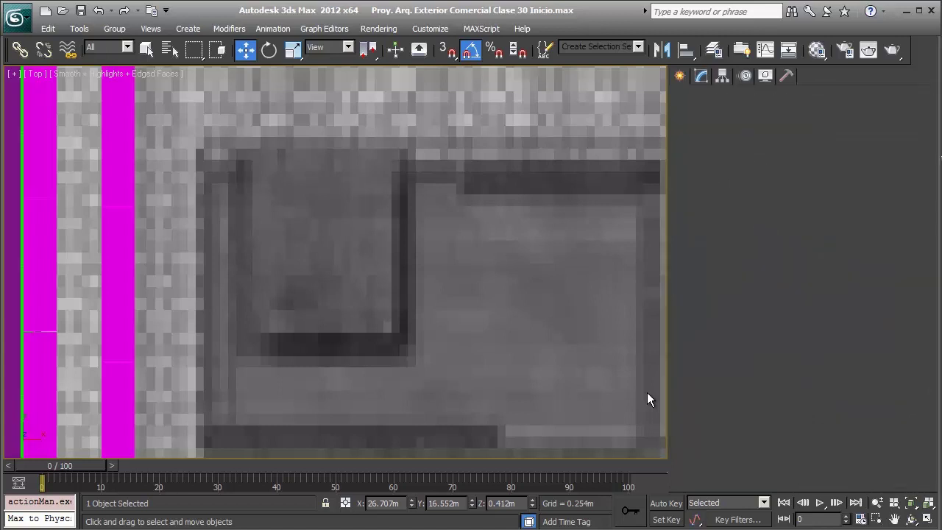
pyautogui.moveTo(242, 145); pyautogui.dragTo(251, 354)
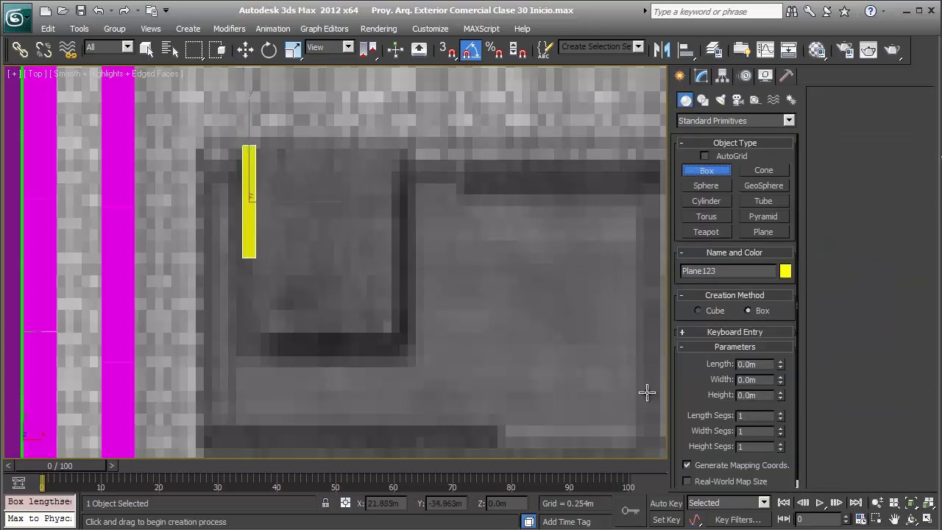
pyautogui.press('w')
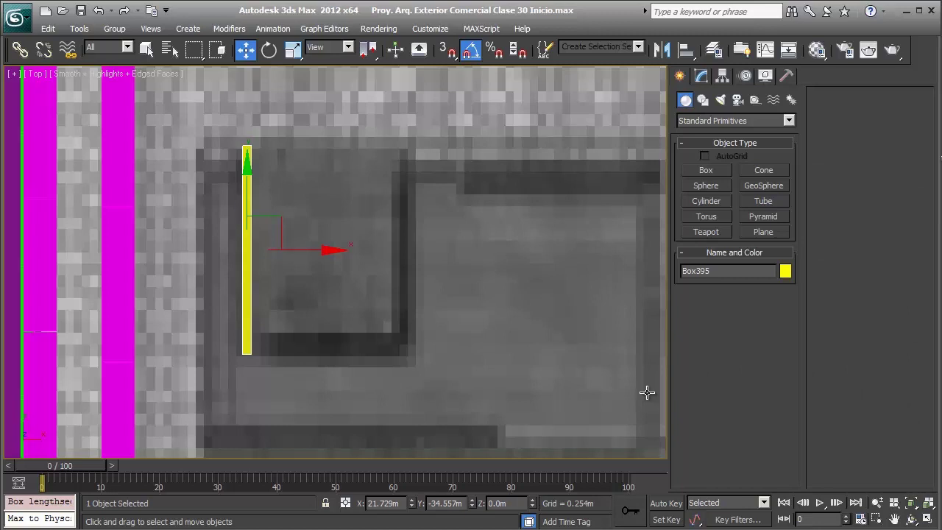
pyautogui.press('m')
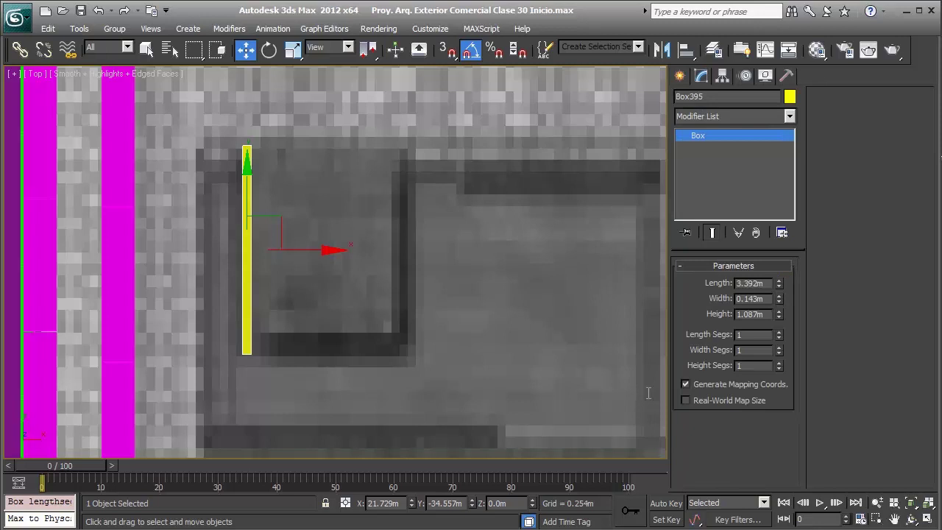
pyautogui.press('Tab')
pyautogui.write('3')
pyautogui.press('Return')
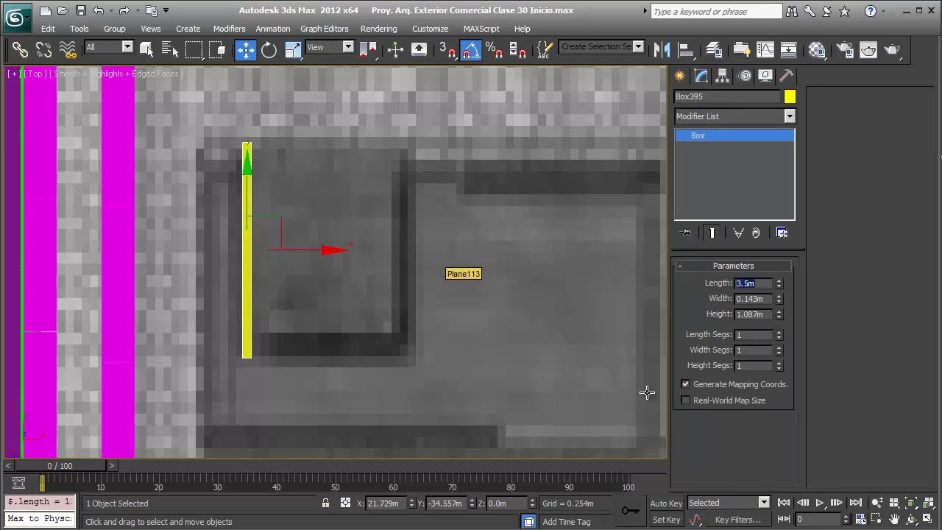
pyautogui.write('3.2')
pyautogui.press('Return')
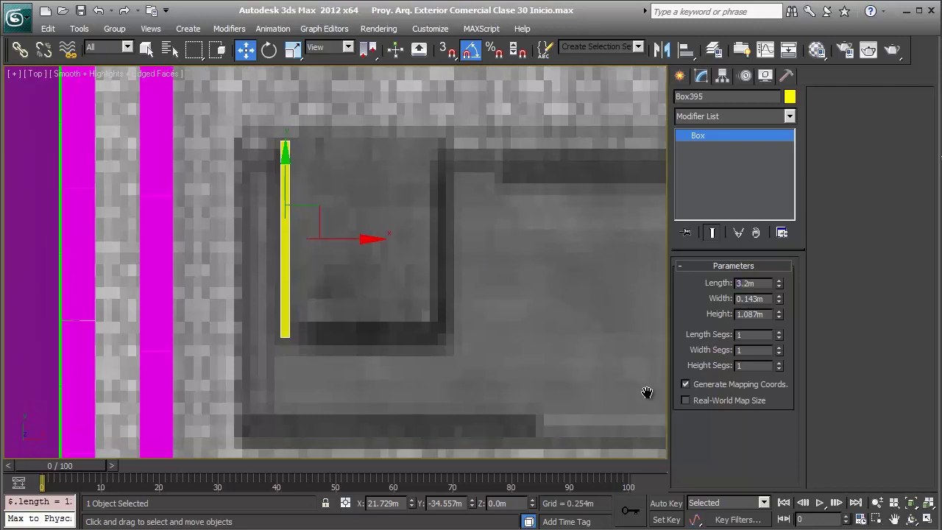
# Set the beam's width and height to 0.1m and view it in perspective.
pyautogui.scroll(3, 647, 392)
pyautogui.scroll(-1, 647, 392)
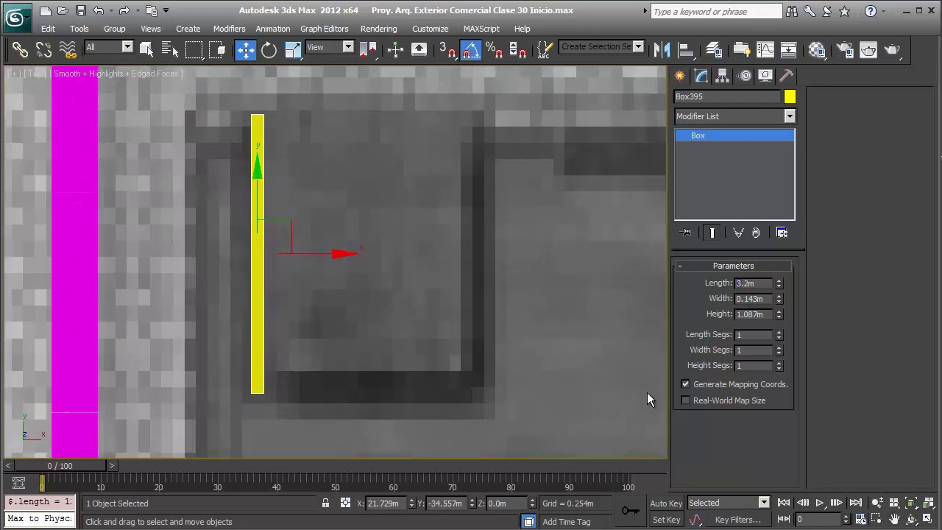
pyautogui.press('Tab')
pyautogui.write('0.196')
pyautogui.press('Return')
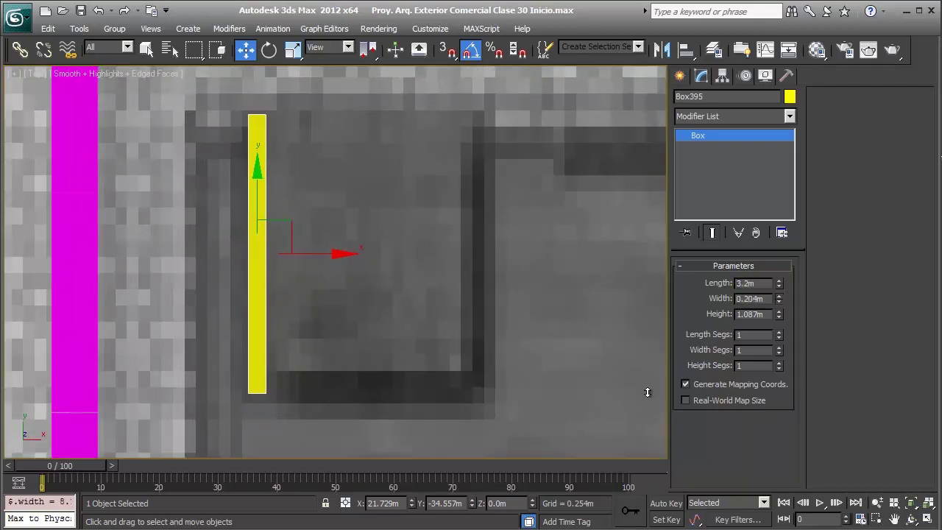
pyautogui.write('0.05')
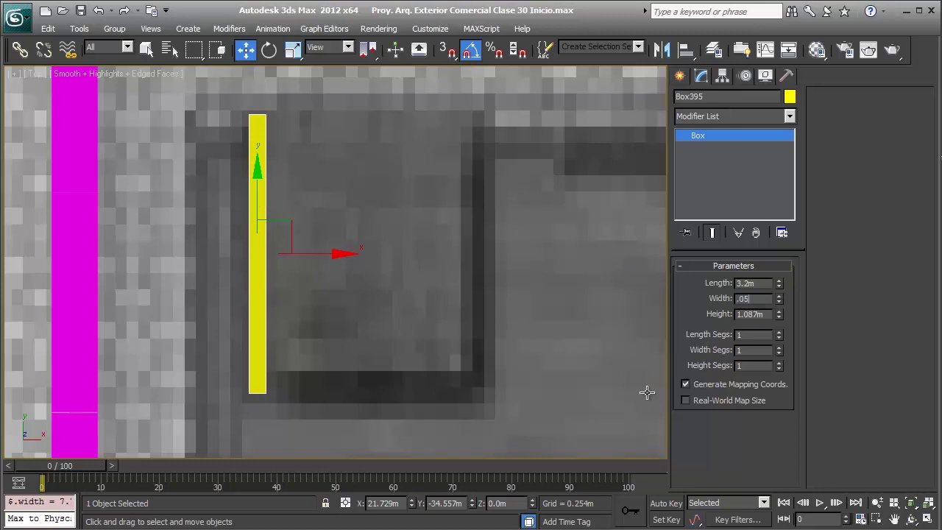
pyautogui.press('Return')
pyautogui.write('0.1')
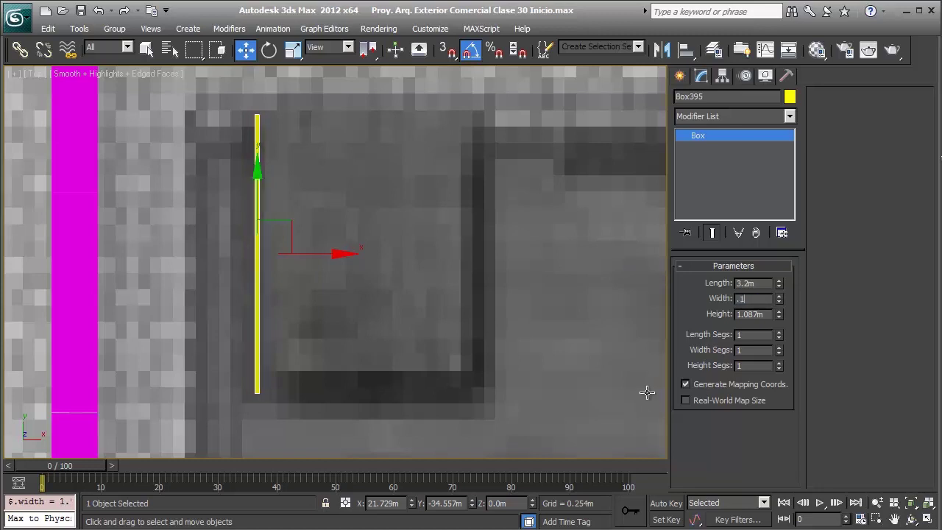
pyautogui.press('Return')
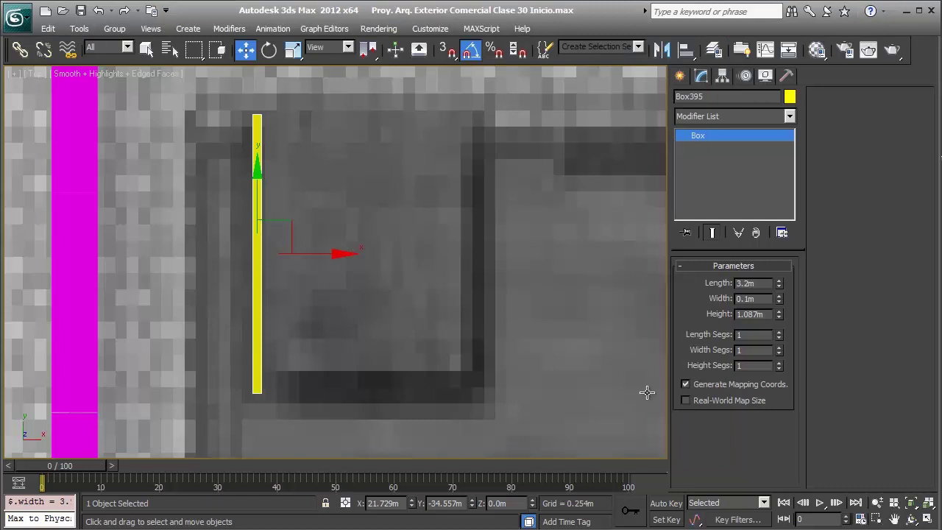
pyautogui.press('Tab')
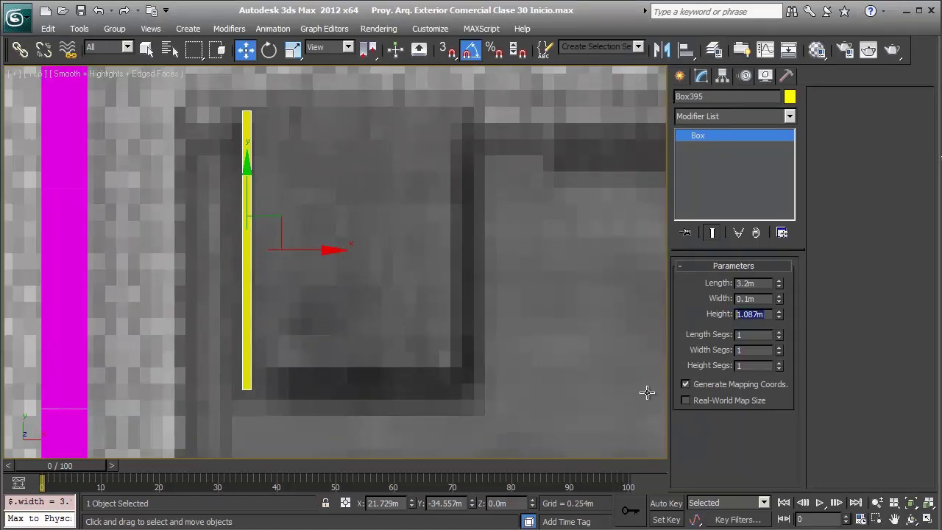
pyautogui.write('0.1')
pyautogui.press('Return')
pyautogui.press('z')
pyautogui.press('p')
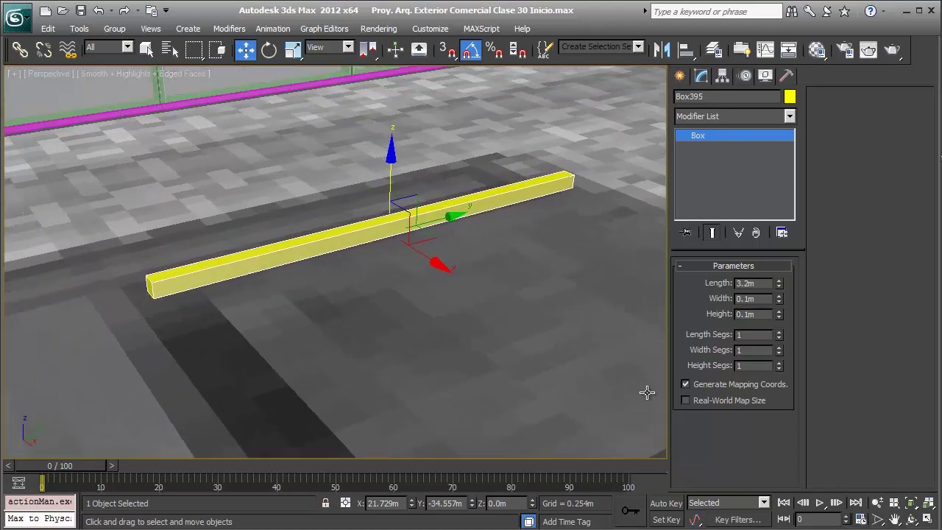
# Convert Box395 to an editable poly and connect two edge loops near its ends.
pyautogui.rightClick(348, 288)
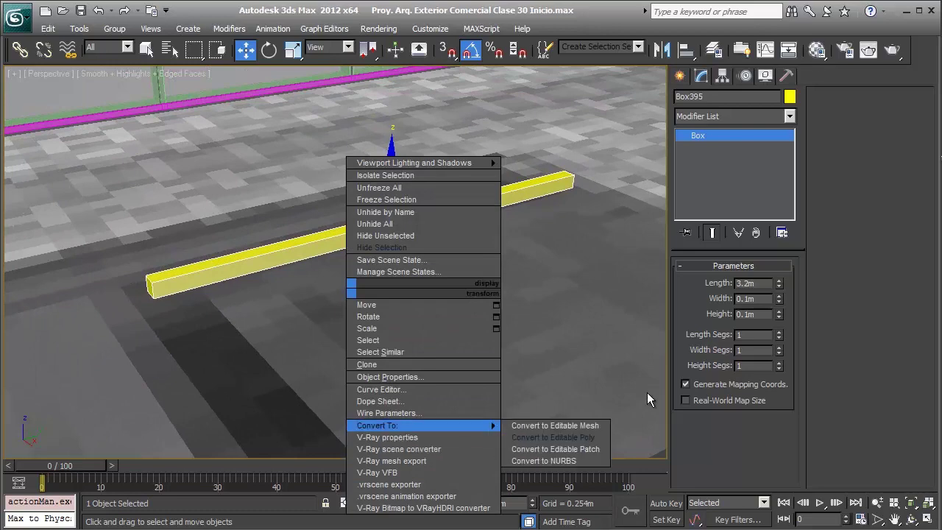
pyautogui.click(559, 421)
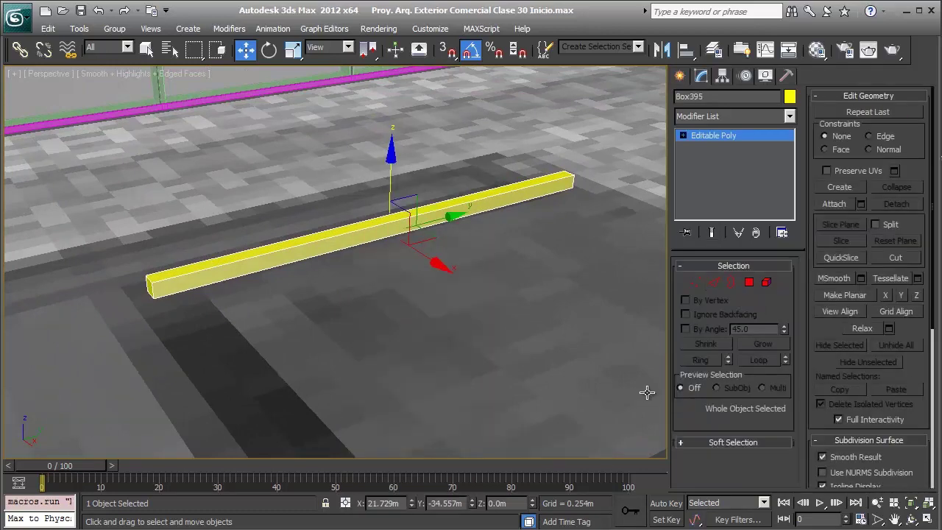
pyautogui.press('2')
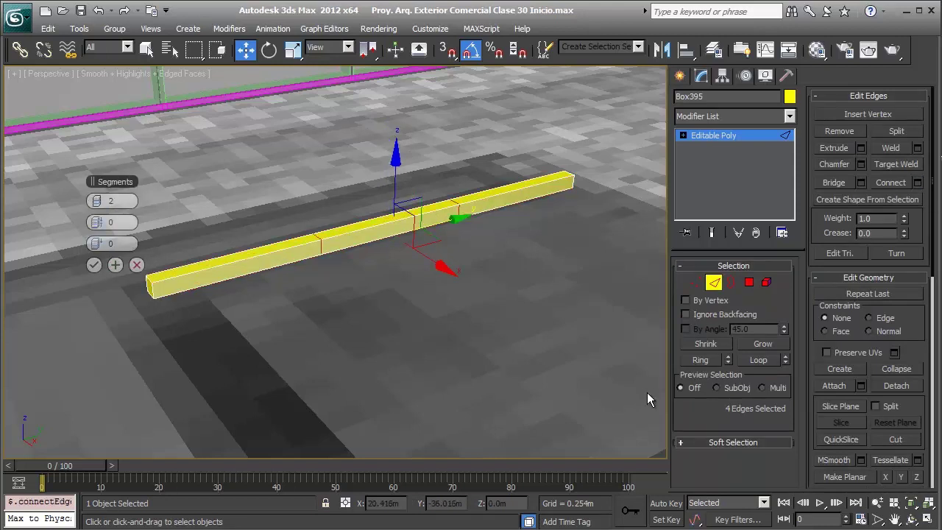
pyautogui.moveTo(648, 399); pyautogui.dragTo(647, 392)
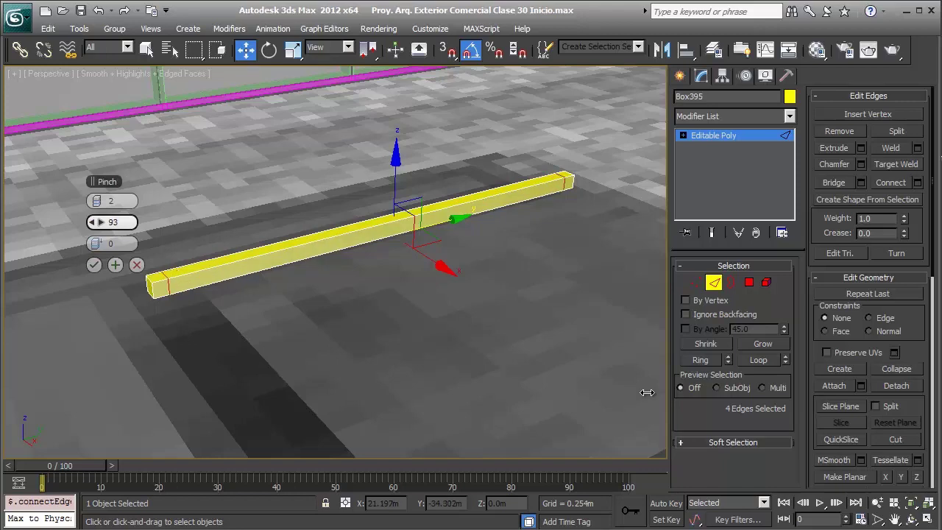
# Clone the beam element to the dark square's opposite side.
pyautogui.press('5')
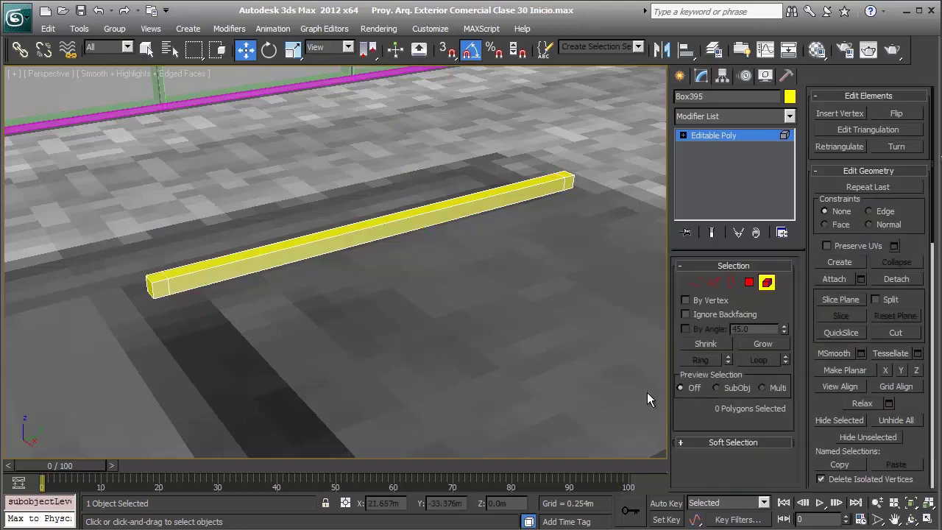
pyautogui.hotkey('ctrl', 'a')
pyautogui.keyDown('alt'); pyautogui.moveTo(648, 399); pyautogui.dragTo(647, 399, button='middle'); pyautogui.keyUp('alt')
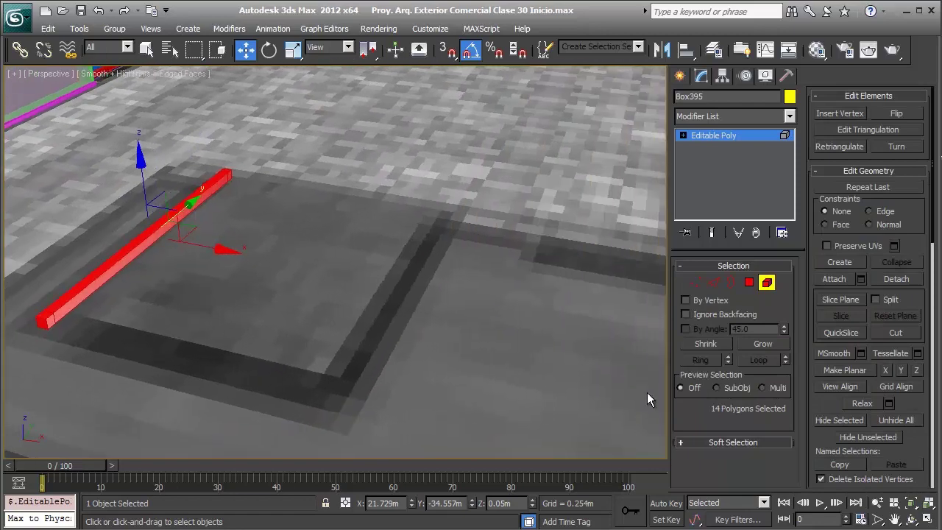
pyautogui.keyDown('shift'); pyautogui.moveTo(647, 393); pyautogui.dragTo(648, 398); pyautogui.keyUp('shift')
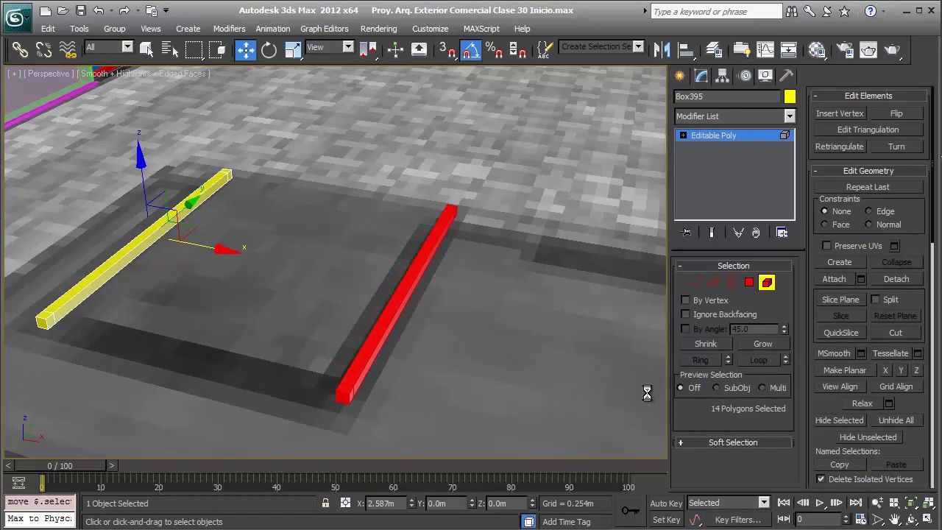
pyautogui.press('Return')
# Bridge the two beams' end faces at both ends to close the square frame.
pyautogui.press('4')
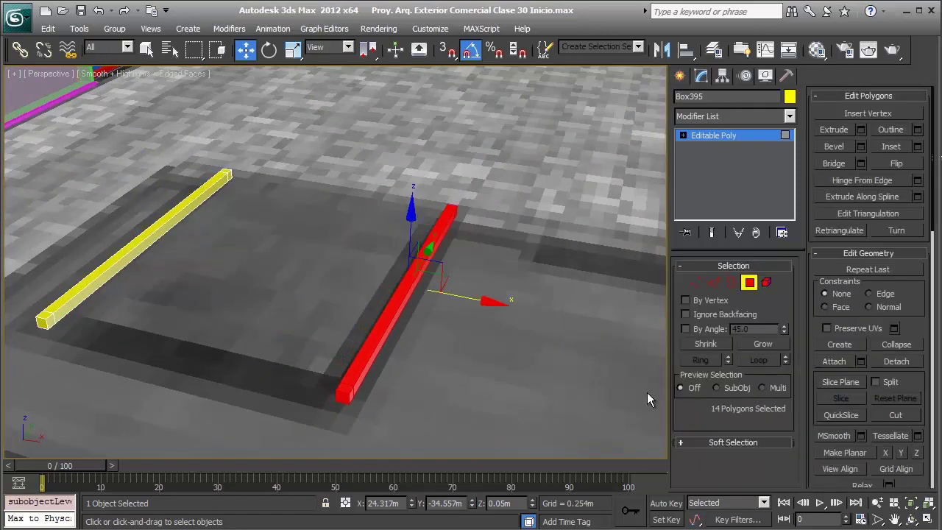
pyautogui.keyDown('alt'); pyautogui.moveTo(647, 399); pyautogui.dragTo(648, 399, button='middle'); pyautogui.keyUp('alt')
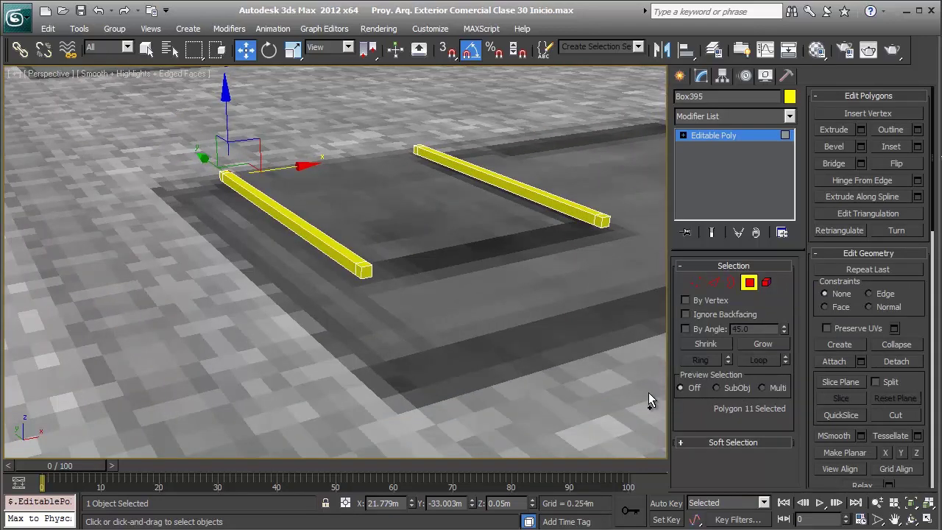
pyautogui.keyDown('ctrl'); pyautogui.click(416, 150); pyautogui.keyUp('ctrl')
pyautogui.hotkey('ctrl', 'shift', 'b')
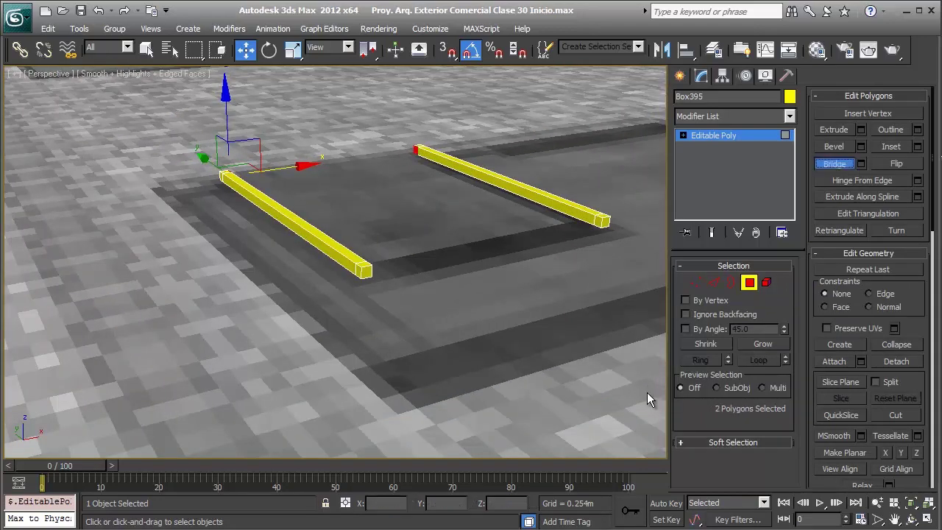
pyautogui.keyDown('alt'); pyautogui.moveTo(648, 399); pyautogui.dragTo(648, 399, button='middle'); pyautogui.keyUp('alt')
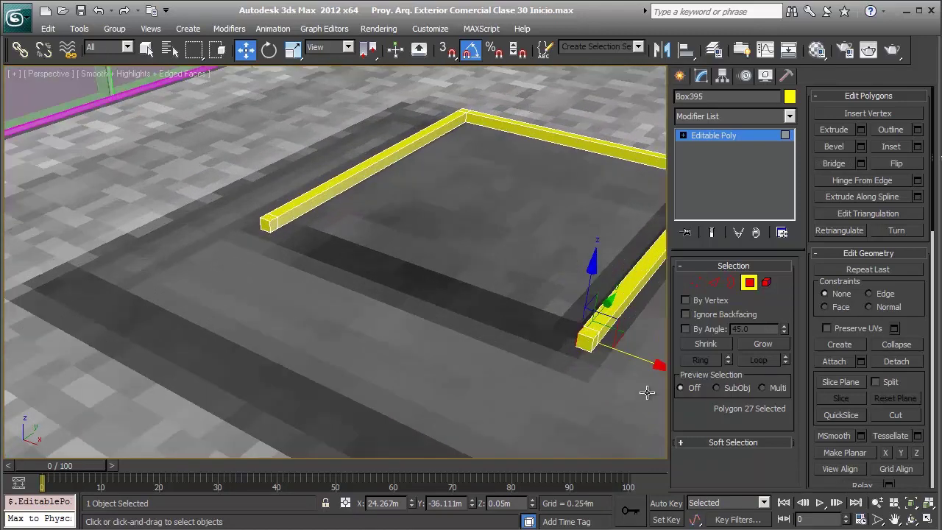
pyautogui.hotkey('ctrl', 'shift', 'b')
pyautogui.keyDown('alt'); pyautogui.moveTo(647, 395); pyautogui.dragTo(648, 399, button='middle'); pyautogui.keyUp('alt')
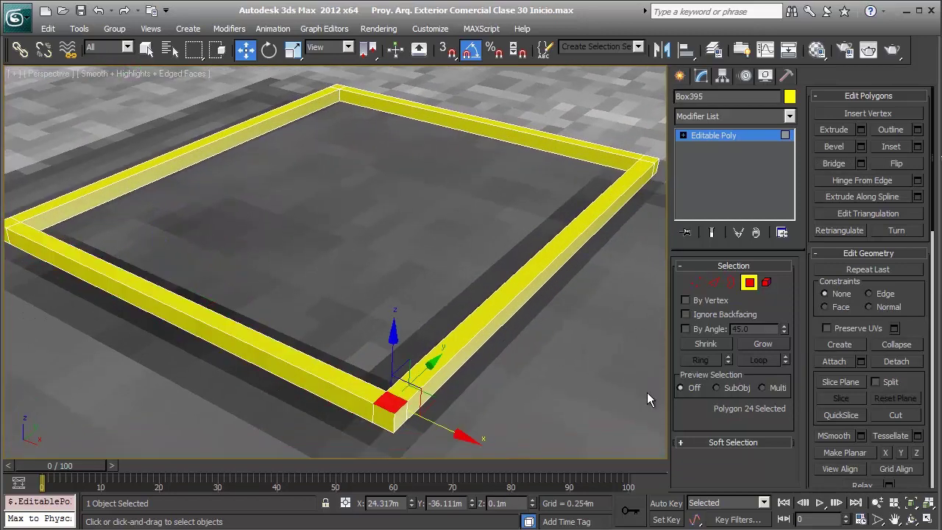
# Reframe the scene around the closed frame and check the planter reference photo.
pyautogui.press('4')
pyautogui.hotkey('shift', 'z')
pyautogui.hotkey('shift', 'z')
pyautogui.hotkey('shift', 'z')
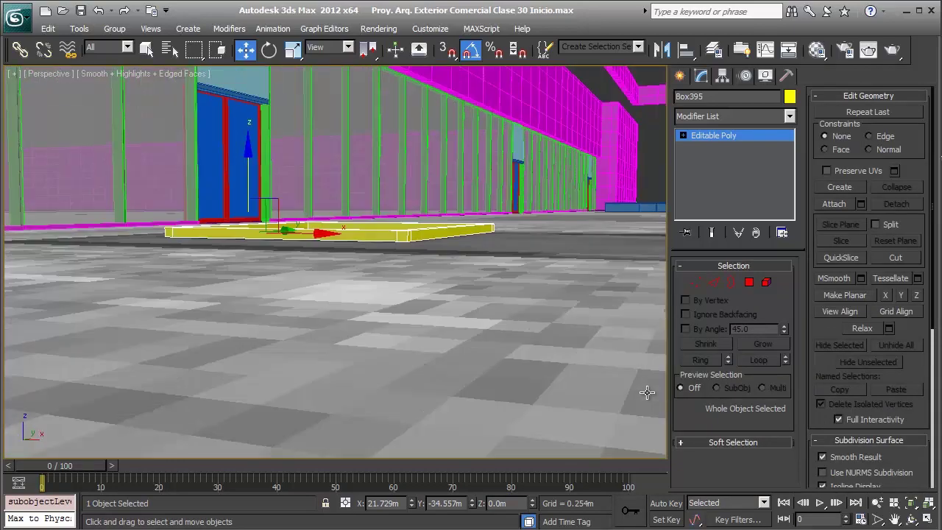
pyautogui.hotkey('shift', 'z')
pyautogui.hotkey('shift', 'z')
pyautogui.hotkey('shift', 'z')
pyautogui.hotkey('shift', 'z')
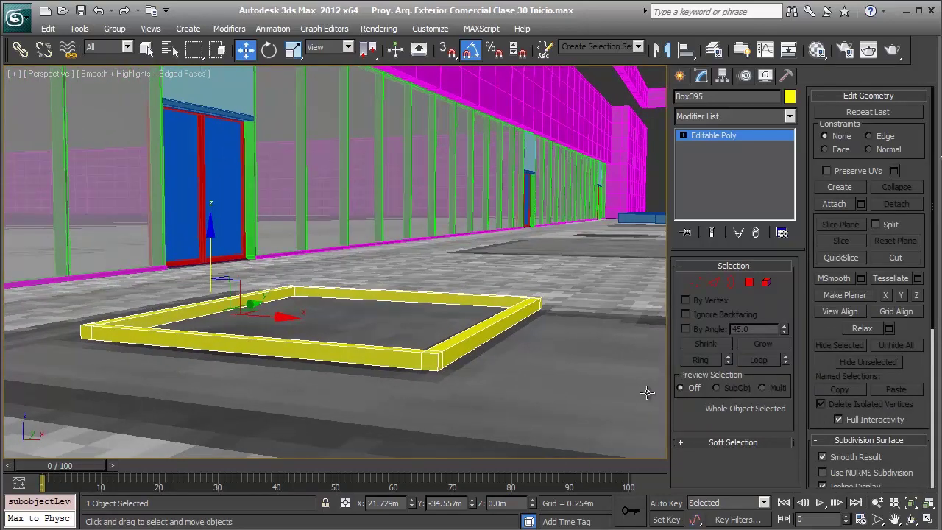
pyautogui.hotkey('alt', 'Tab')
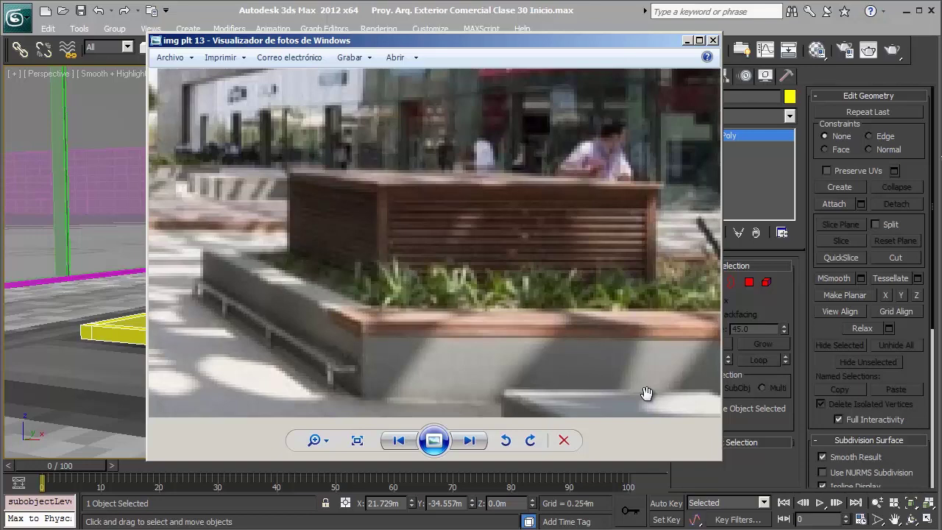
pyautogui.hotkey('alt', 'Tab')
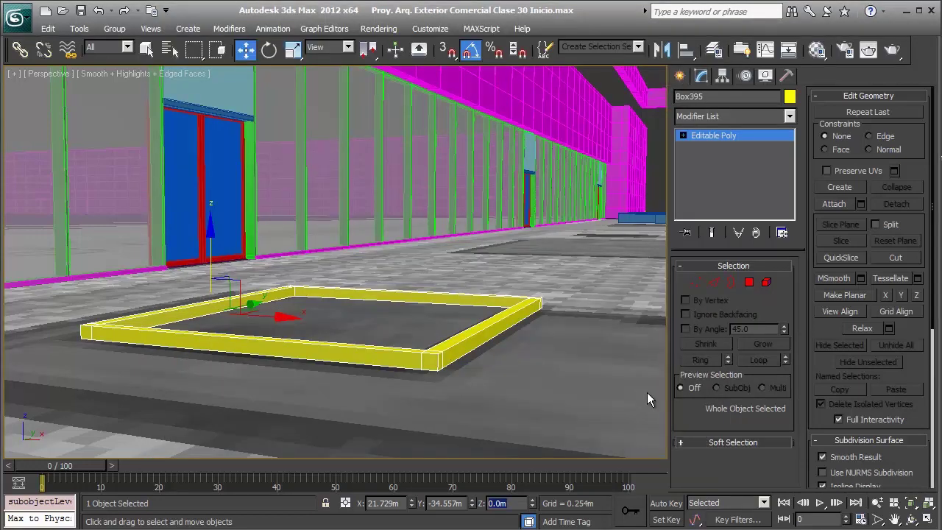
# Raise the yellow frame to Z 0.8m.
pyautogui.write('0.75')
pyautogui.press('Return')
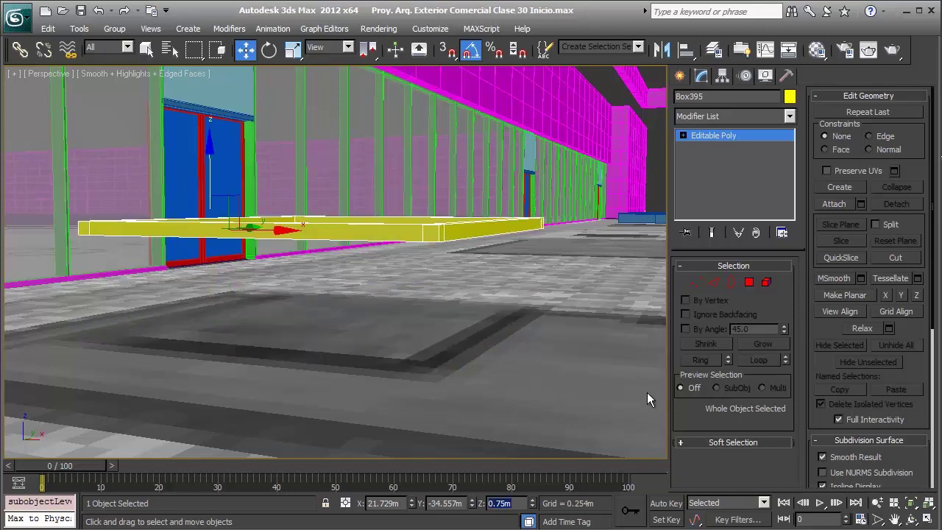
pyautogui.write('0.8')
pyautogui.press('Return')
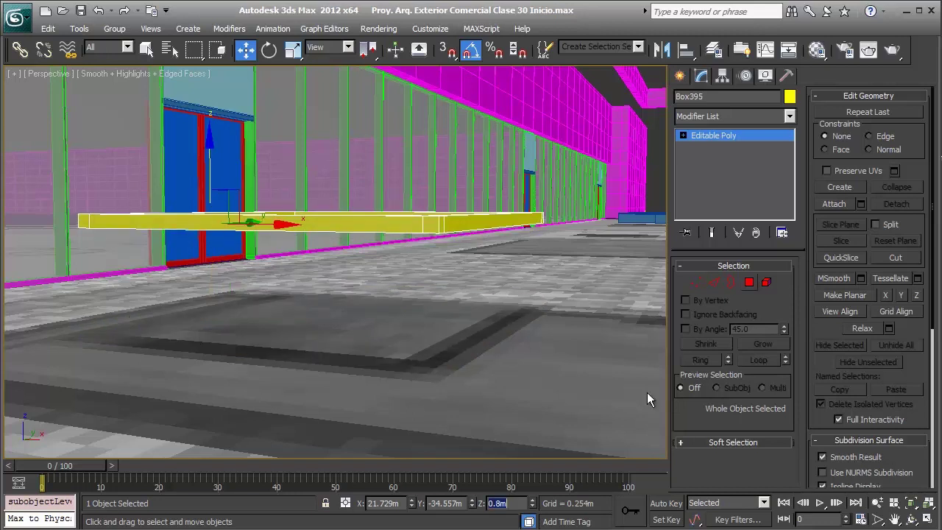
# Select the four corner faces and extrude them downward into legs.
pyautogui.press('4')
pyautogui.press('z')
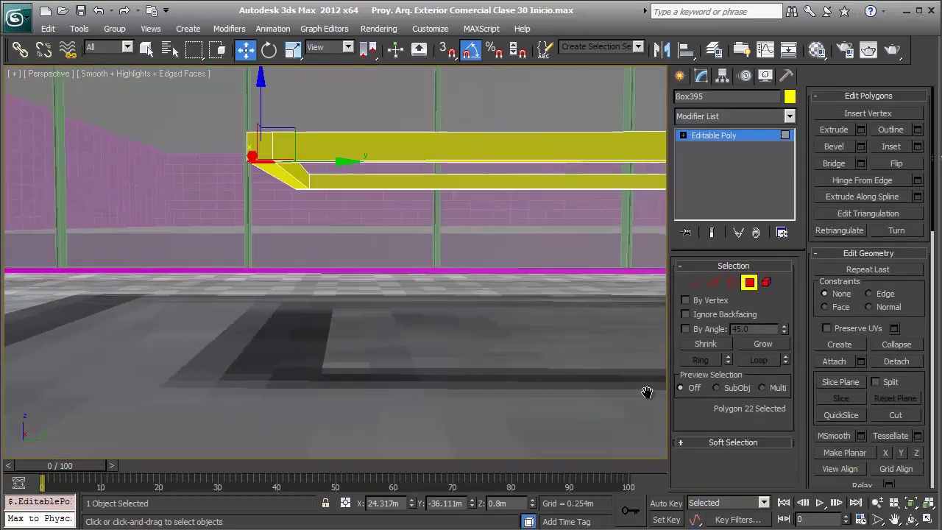
pyautogui.scroll(2, 647, 392)
pyautogui.scroll(2, 647, 392)
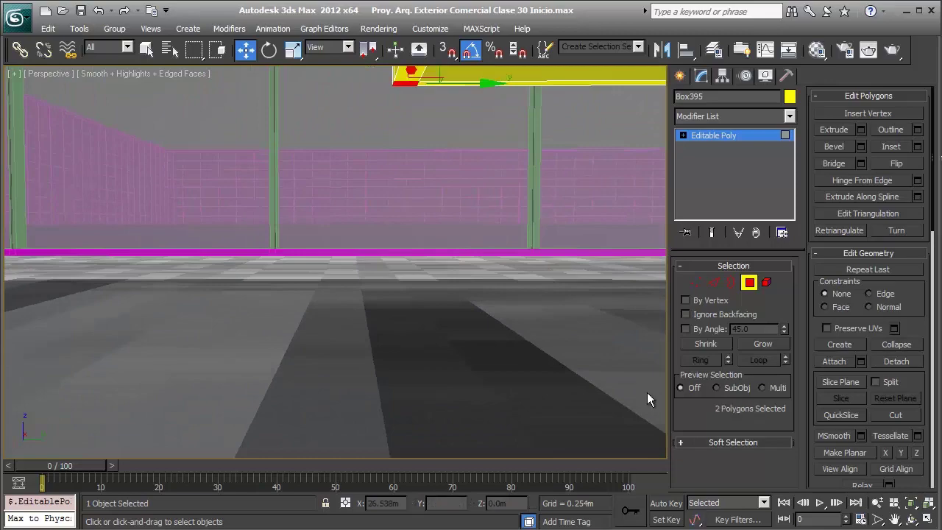
pyautogui.press('z')
pyautogui.press('F3')
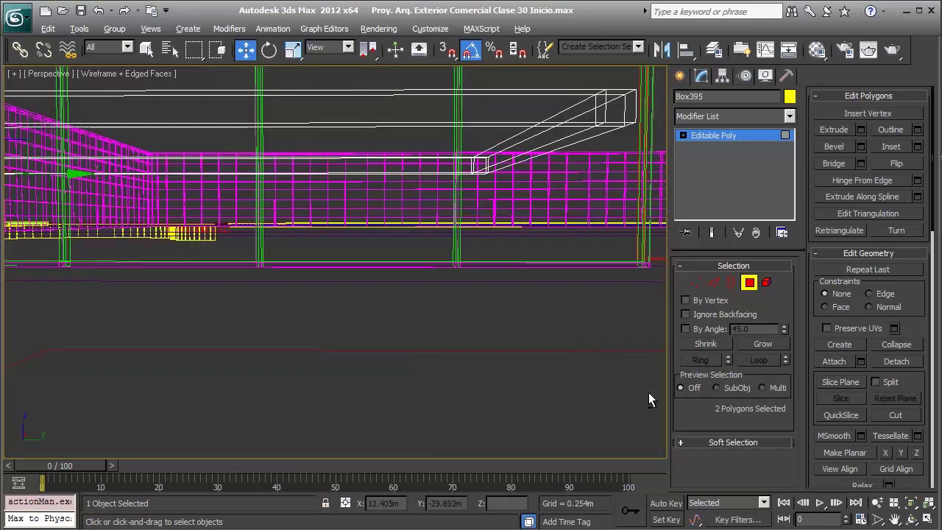
pyautogui.press('z')
pyautogui.press('z')
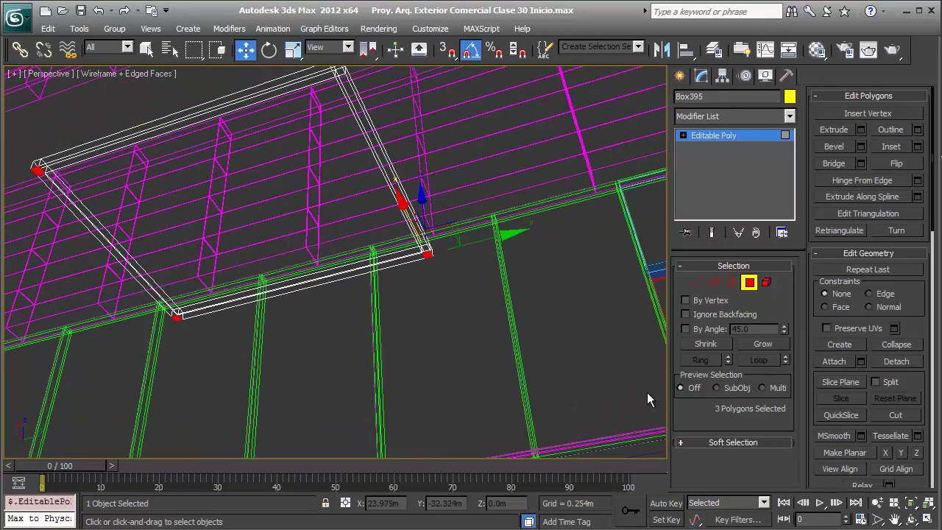
pyautogui.press('F3')
pyautogui.press('z')
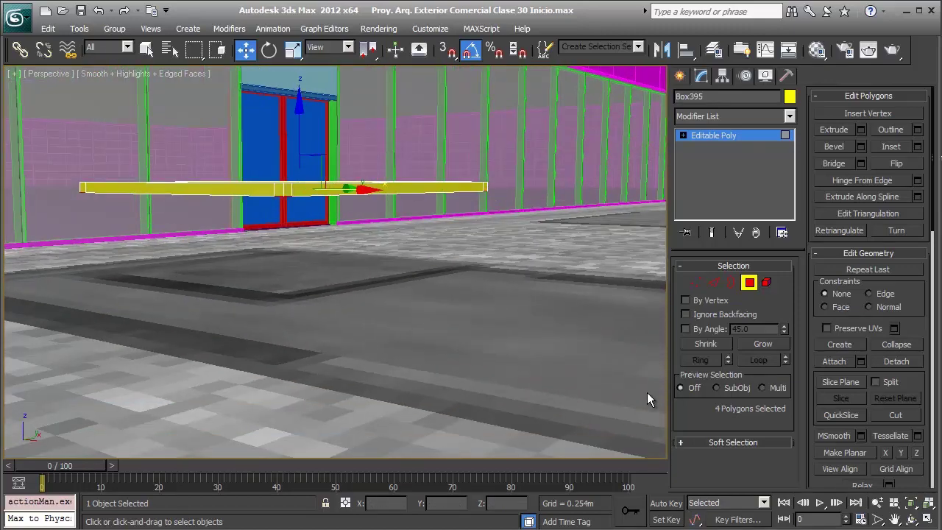
pyautogui.moveTo(648, 399); pyautogui.dragTo(647, 396, button='middle')
# Set the leg-bottom vertices to Z 0 so the legs reach the ground.
pyautogui.press('1')
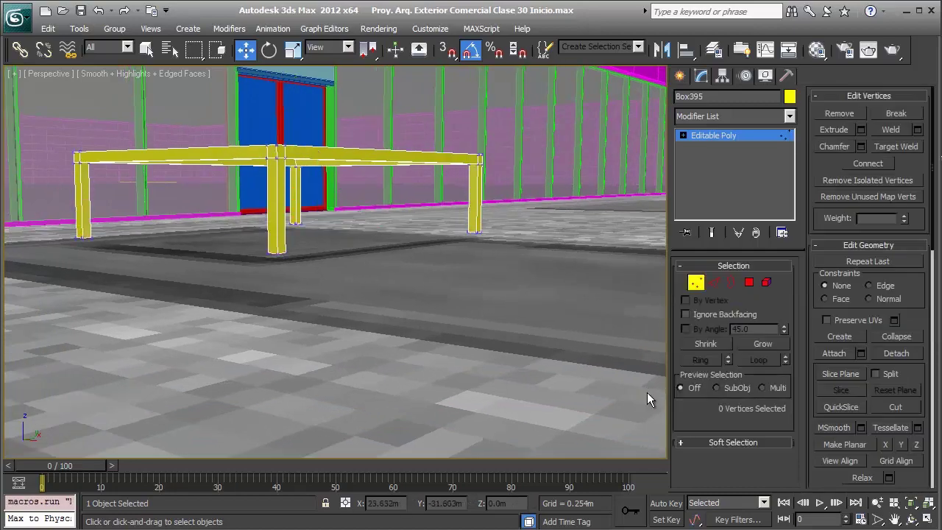
pyautogui.hotkey('ctrl', 'a')
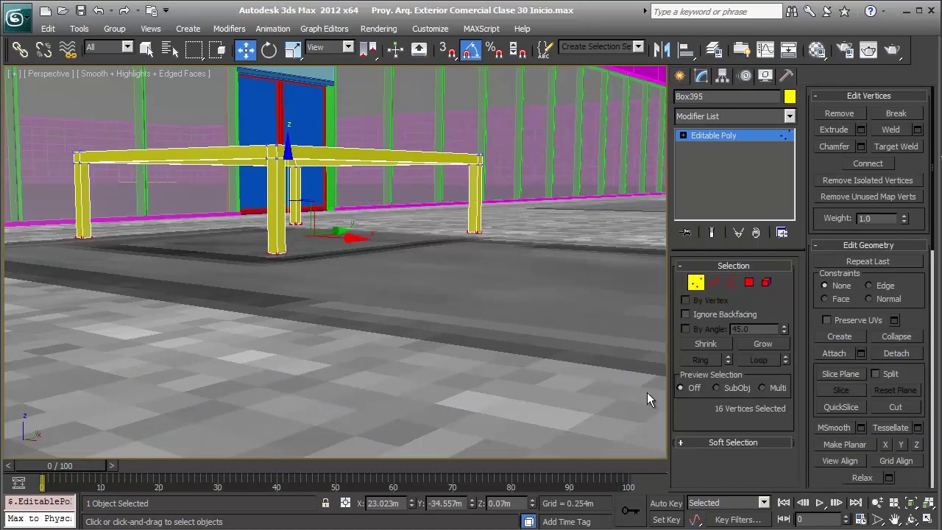
pyautogui.write('0')
pyautogui.press('Return')
# Inspect the table-like frame from several angles and compare it with the reference photo.
pyautogui.keyDown('alt'); pyautogui.moveTo(649, 400); pyautogui.dragTo(647, 392, button='middle'); pyautogui.keyUp('alt')
pyautogui.press('4')
pyautogui.hotkey('ctrl', 'z')
pyautogui.hotkey('ctrl', 'y')
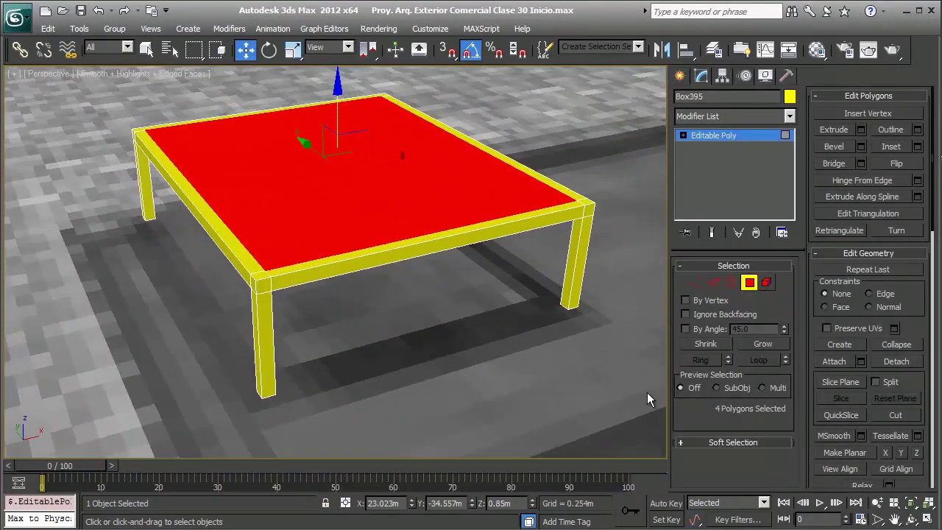
pyautogui.hotkey('ctrl', 'z')
pyautogui.press('4')
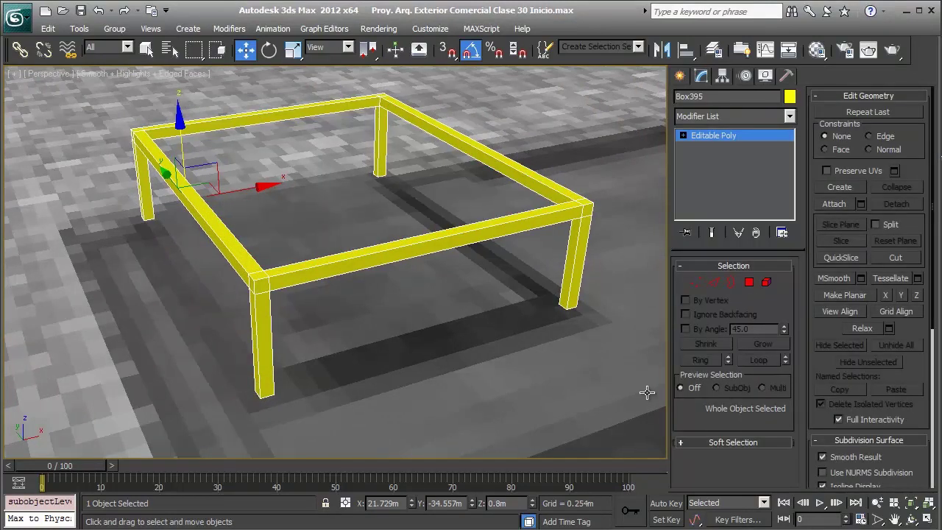
pyautogui.hotkey('alt', 'Tab')
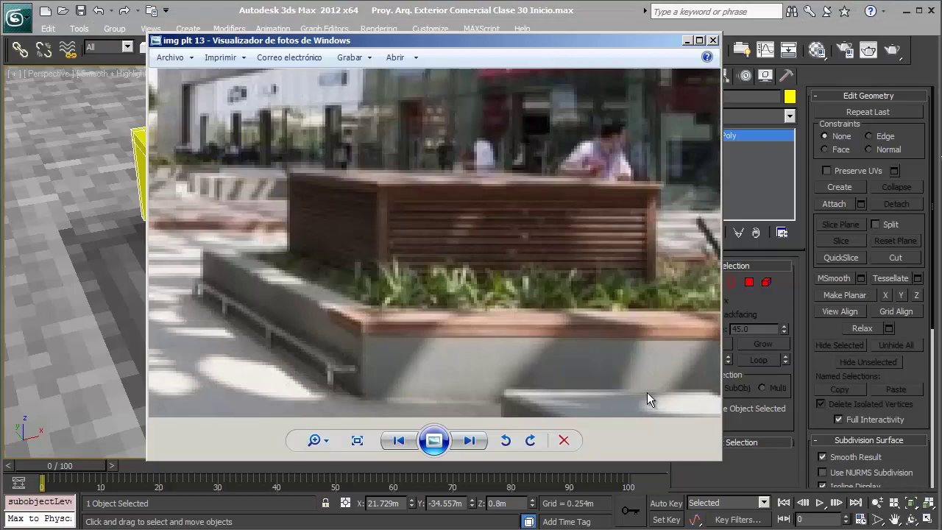
pyautogui.hotkey('alt', 'Tab')
pyautogui.hotkey('shift', 'z')
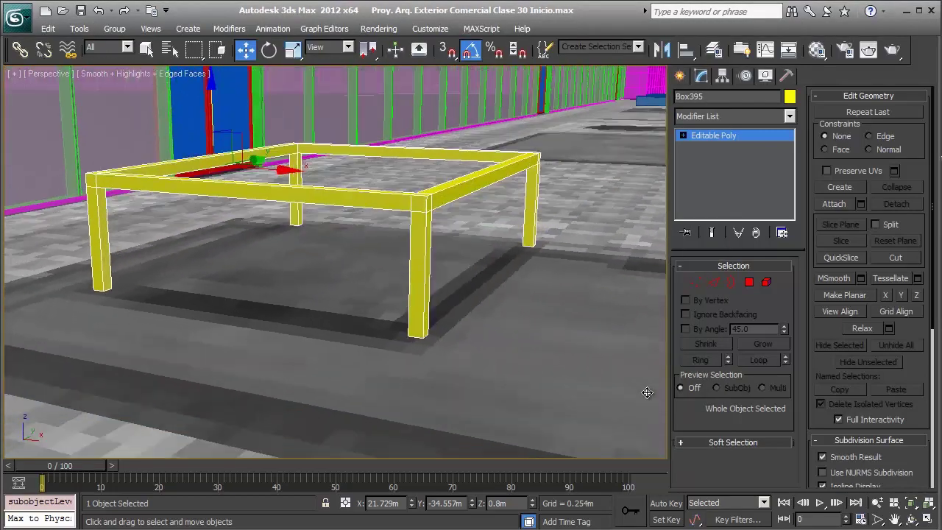
pyautogui.hotkey('shift', 'z')
# Look straight down on the frame and draw a rectangle around its footprint.
pyautogui.hotkey('shift', 'z')
pyautogui.hotkey('shift', 'z')
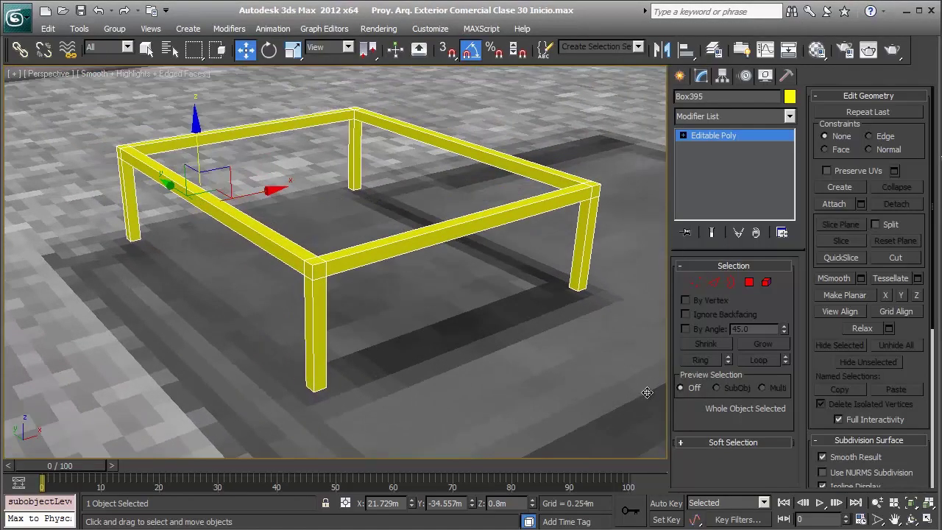
pyautogui.hotkey('shift', 'z')
pyautogui.hotkey('shift', 'z')
pyautogui.hotkey('shift', 'z')
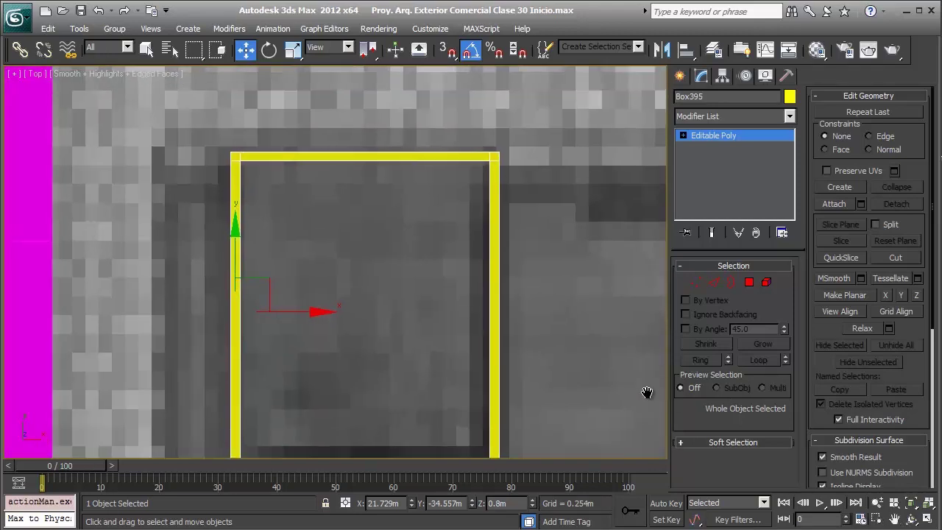
pyautogui.hotkey('shift', 'z')
pyautogui.hotkey('shift', 'z')
pyautogui.hotkey('shift', 'z')
pyautogui.hotkey('shift', 'z')
pyautogui.hotkey('shift', 'z')
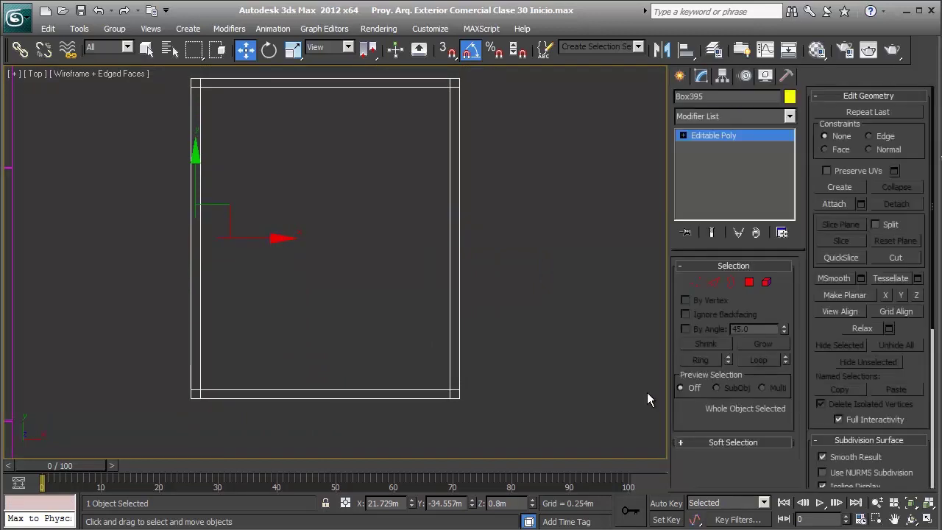
pyautogui.press('r')
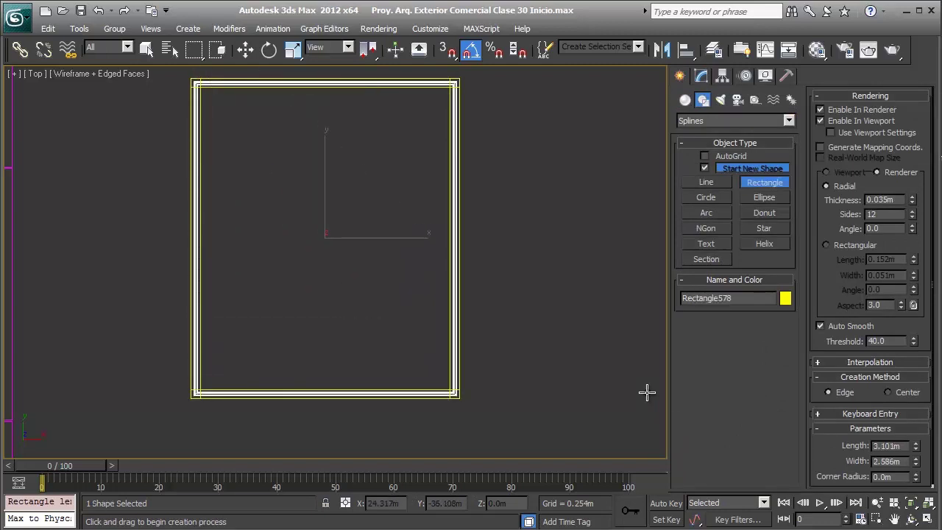
# Lift the rectangle to rail height, Z 0.321m, between the legs.
pyautogui.press('w')
pyautogui.press('p')
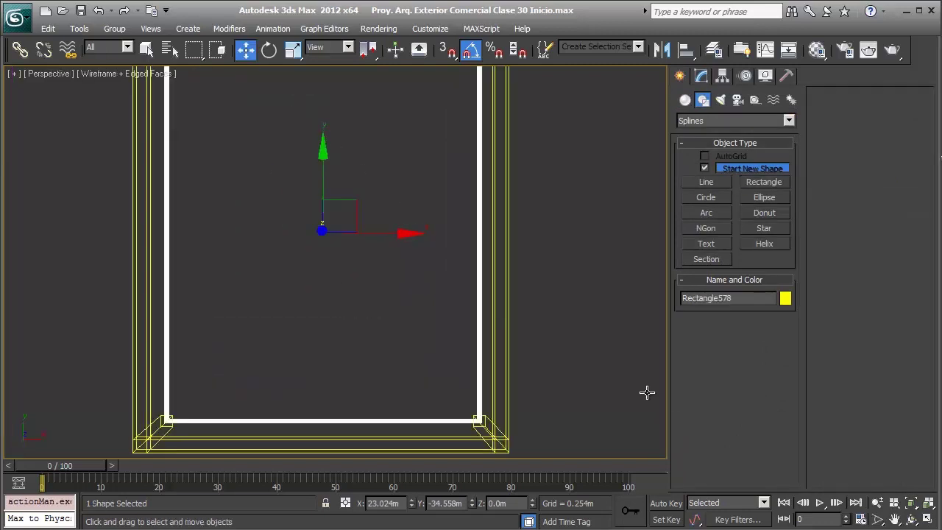
pyautogui.press('F3')
pyautogui.hotkey('shift', 'z')
pyautogui.press('z')
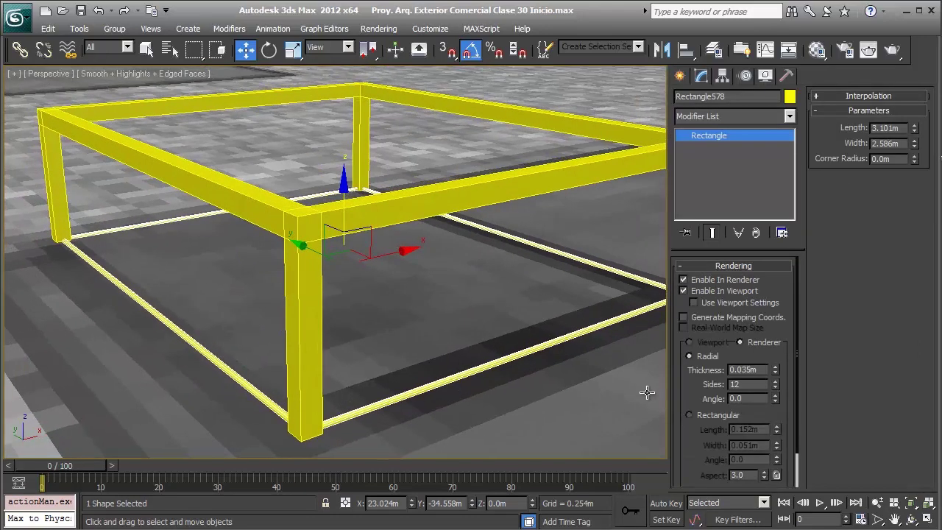
pyautogui.scroll(-2, 646, 393)
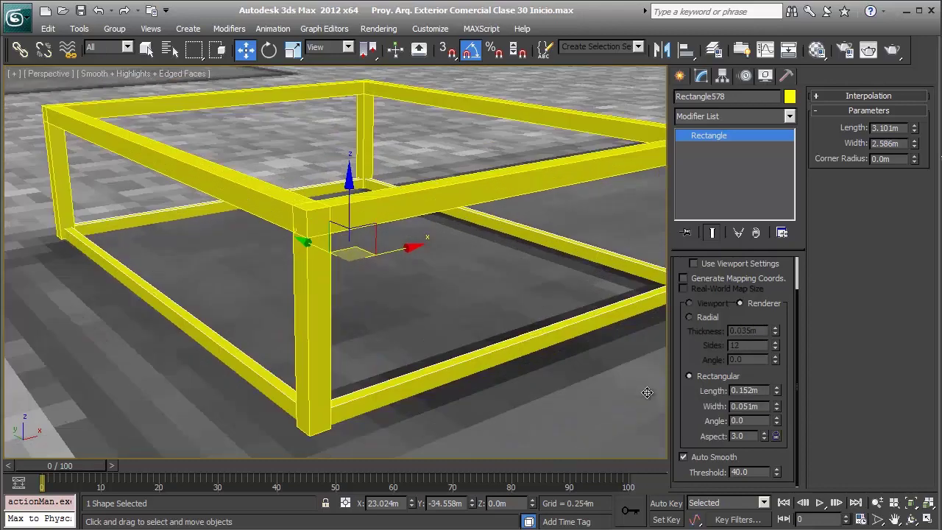
pyautogui.moveTo(646, 392); pyautogui.dragTo(648, 399)
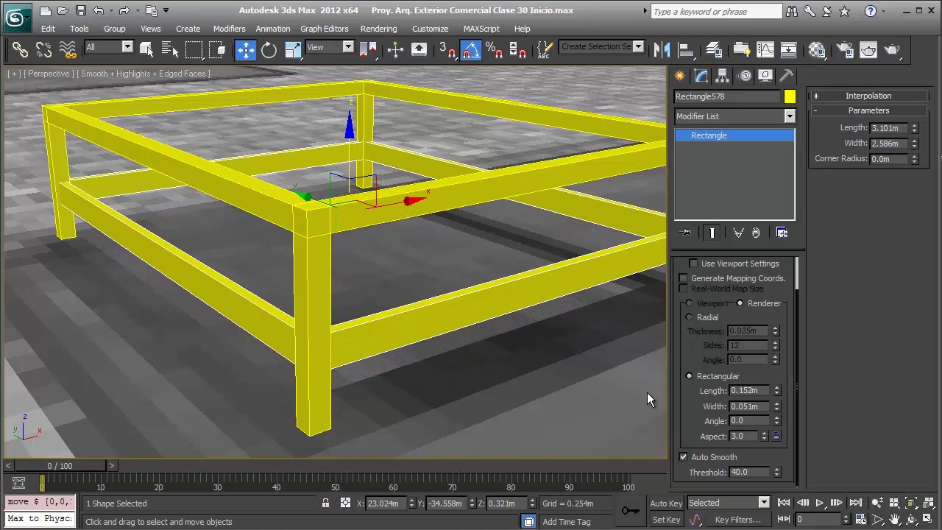
# Give the rail a rectangular rendered section 0.08m long and 0.02m wide.
pyautogui.write('0.21')
pyautogui.press('Return')
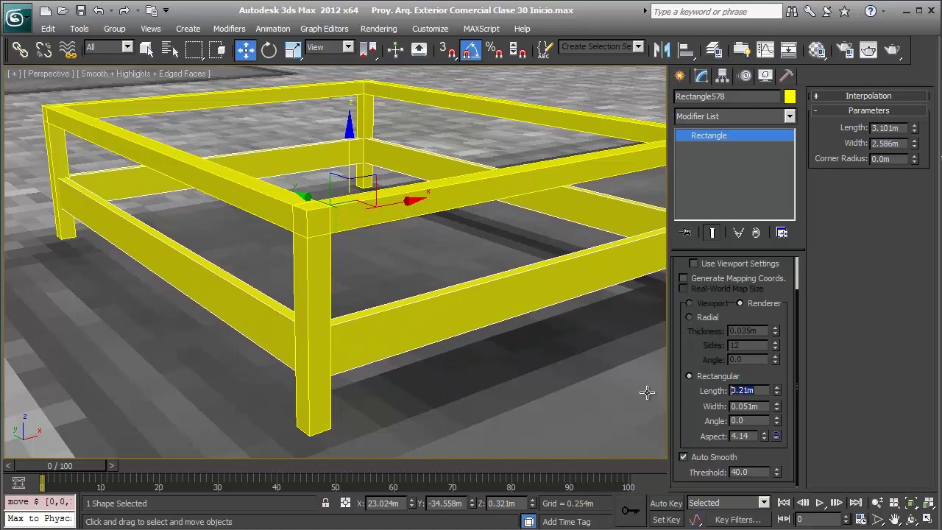
pyautogui.write('0.1')
pyautogui.press('Return')
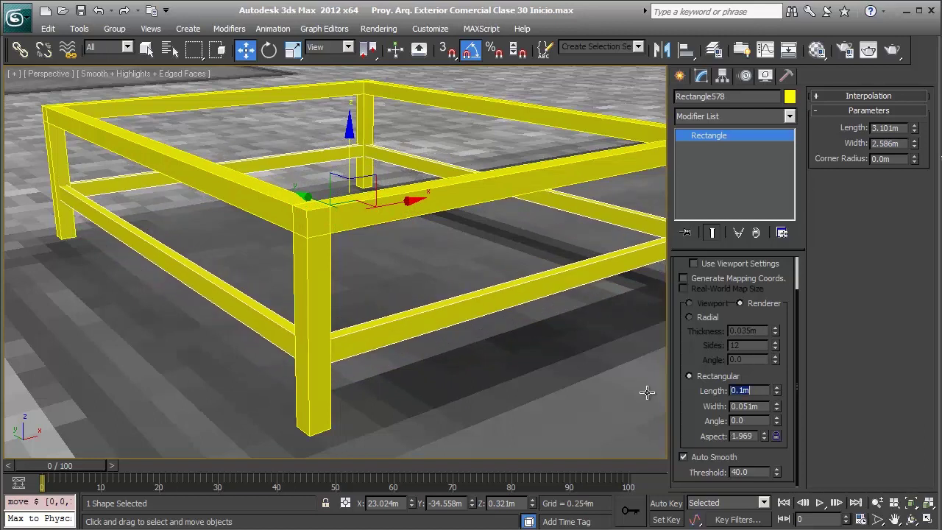
pyautogui.write('08')
pyautogui.press('Return')
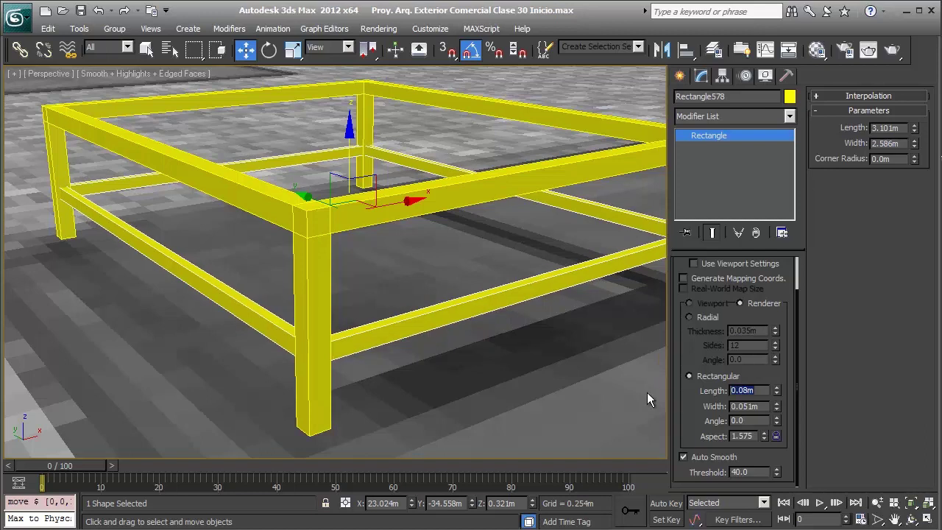
pyautogui.press('Tab')
pyautogui.write('0.013')
pyautogui.press('Return')
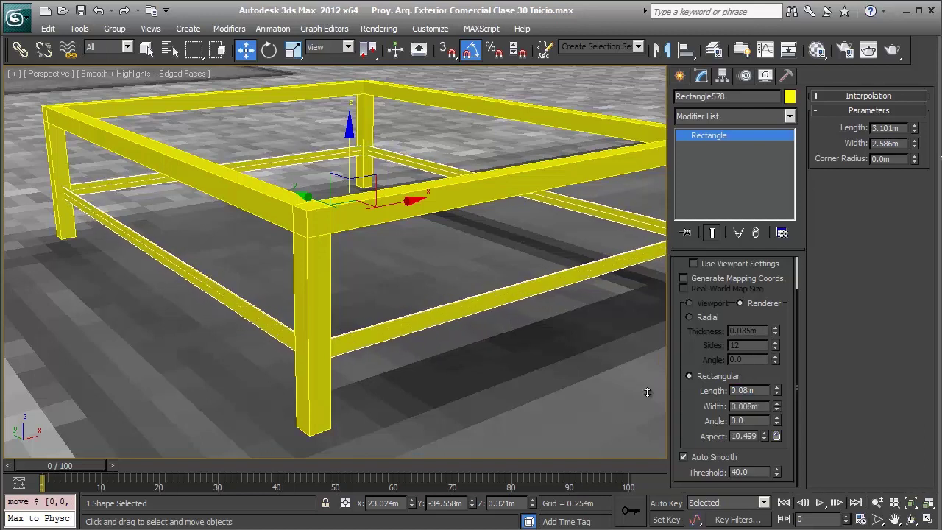
pyautogui.write('0.02')
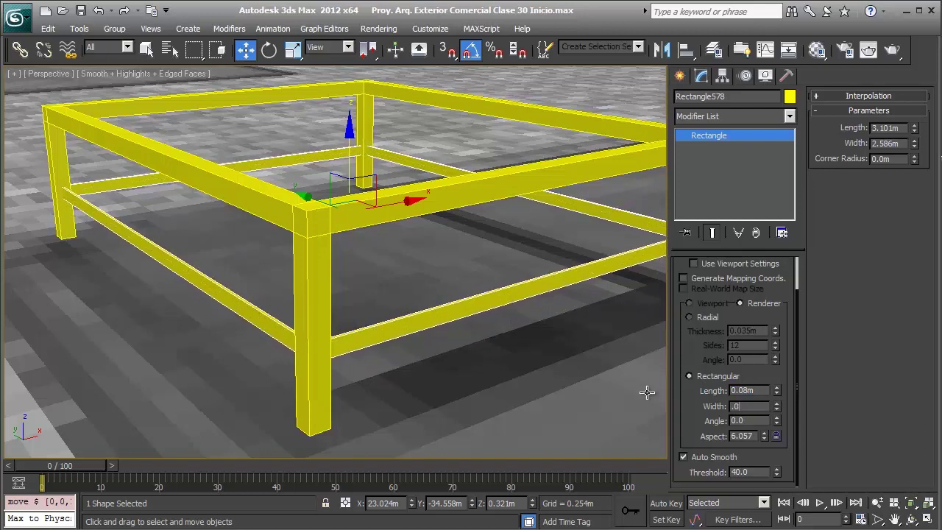
pyautogui.press('Return')
pyautogui.moveTo(647, 393); pyautogui.dragTo(646, 392, button='middle')
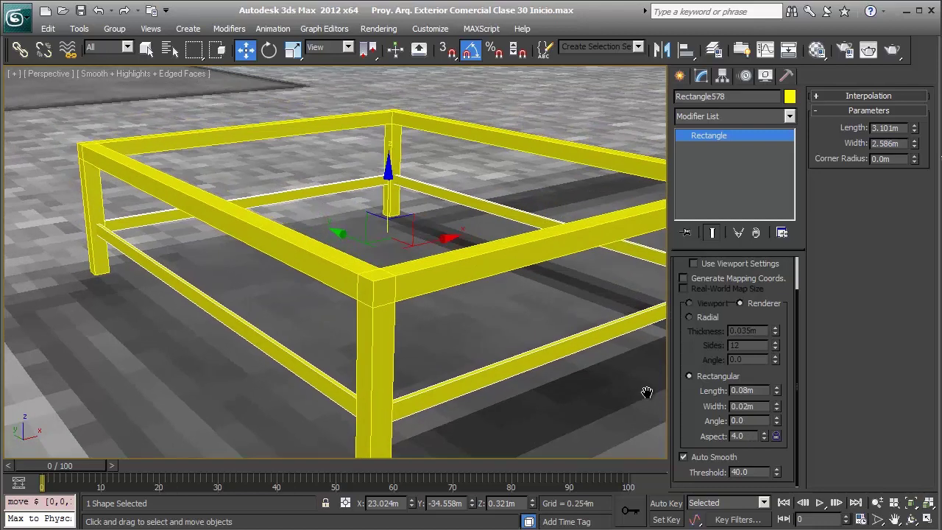
# Select the yellow rail rectangle and convert it to an editable poly.
pyautogui.press('f')
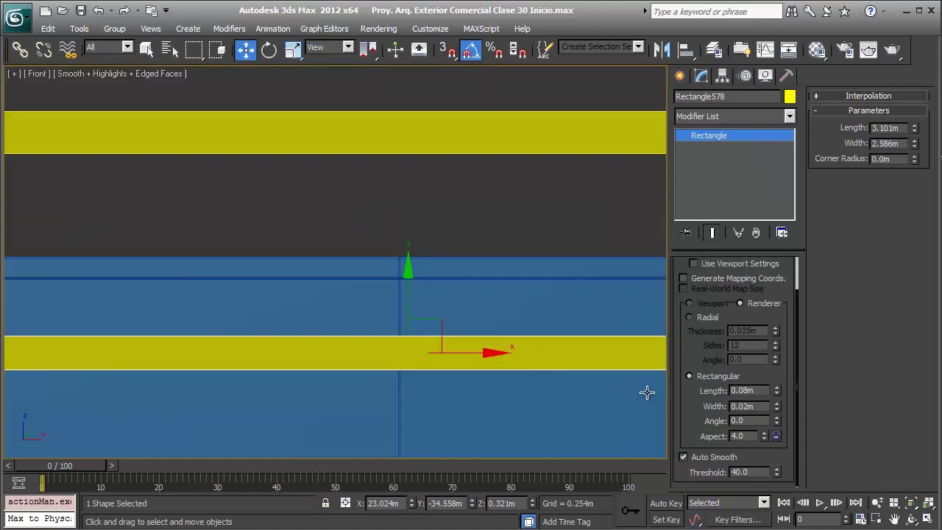
pyautogui.click(647, 392)
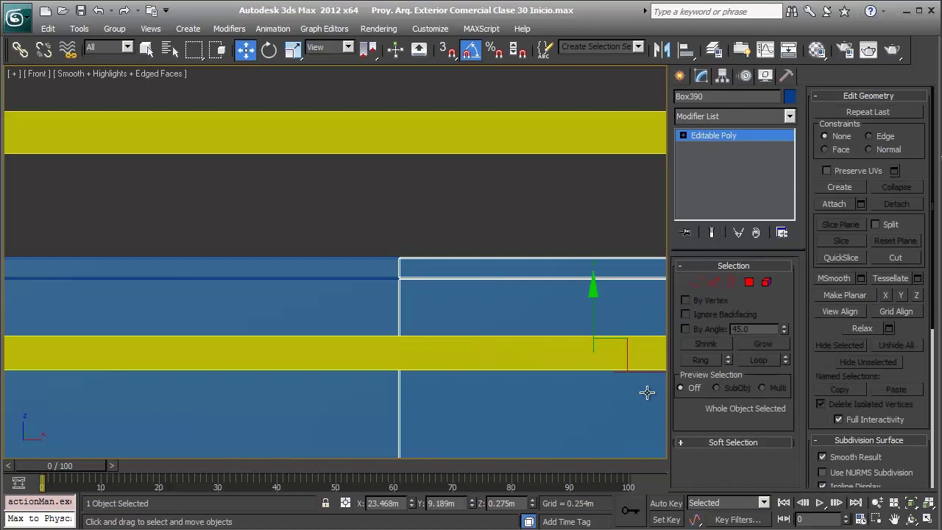
pyautogui.hotkey('ctrl', 'z')
pyautogui.moveTo(647, 393); pyautogui.dragTo(647, 390)
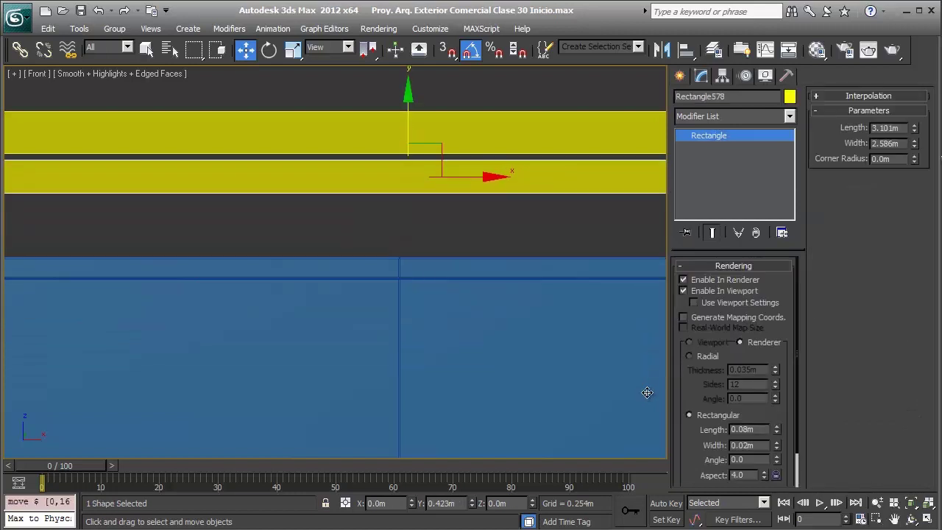
pyautogui.rightClick(648, 396)
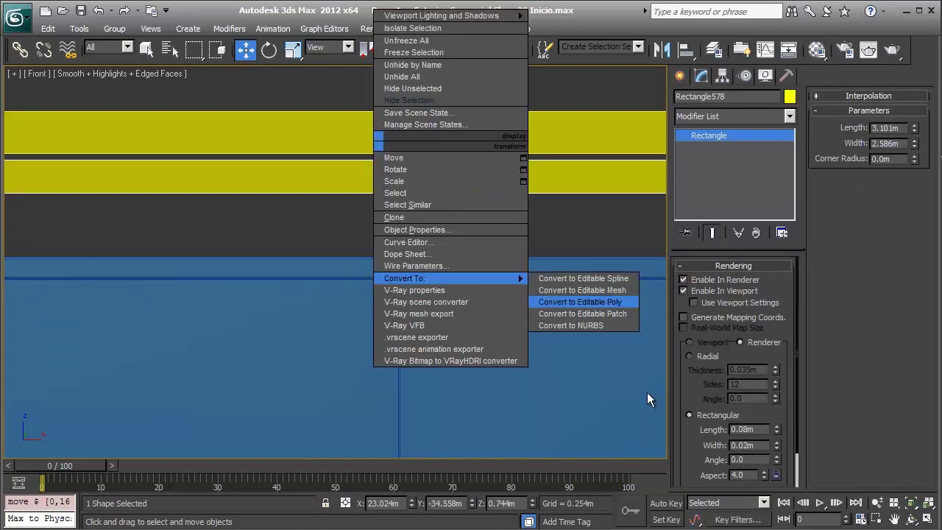
pyautogui.click(581, 302)
# Shift-clone the slat downward as 12 stacked copies.
pyautogui.keyDown('shift'); pyautogui.moveTo(647, 393); pyautogui.dragTo(650, 398); pyautogui.keyUp('shift')
pyautogui.write('12')
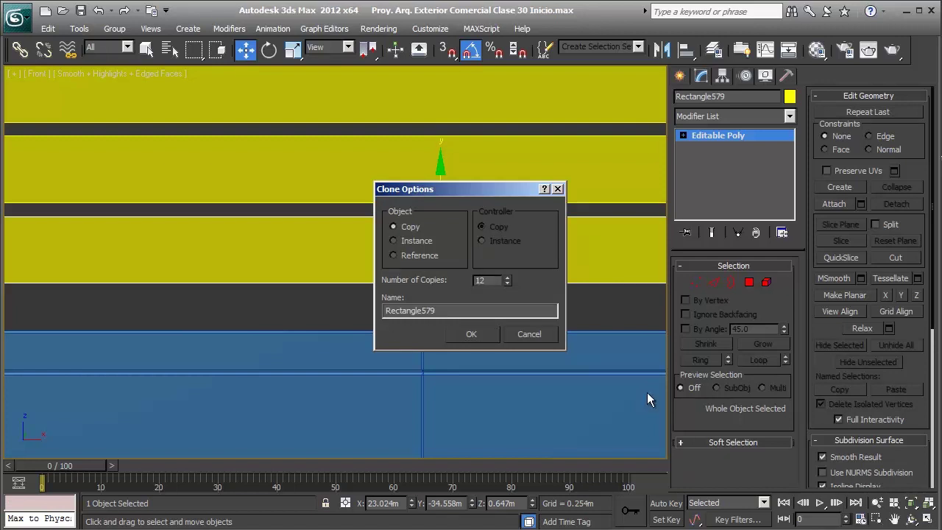
pyautogui.press('Return')
pyautogui.scroll(-3, 647, 394)
# In wireframe, delete the two surplus slats at the bottom of the stack.
pyautogui.press('F3')
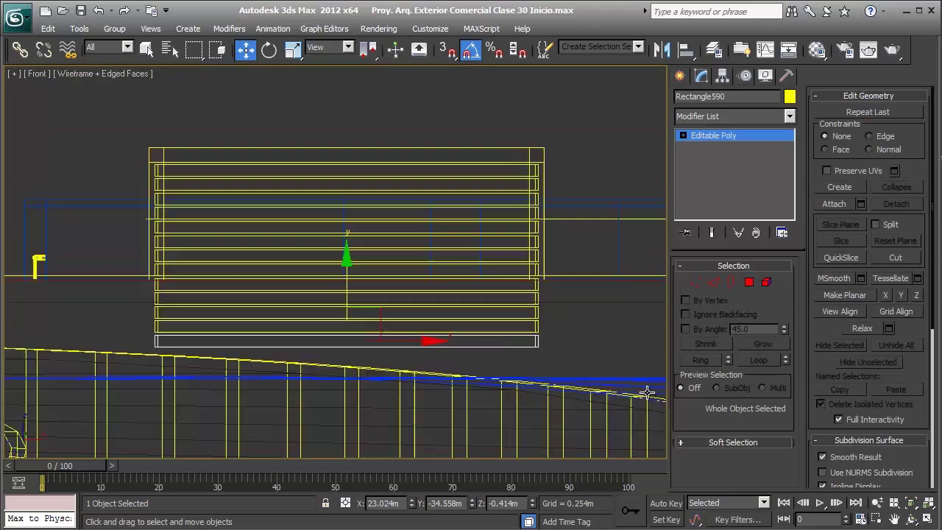
pyautogui.scroll(1, 647, 394)
pyautogui.scroll(2, 647, 396)
pyautogui.scroll(2, 648, 398)
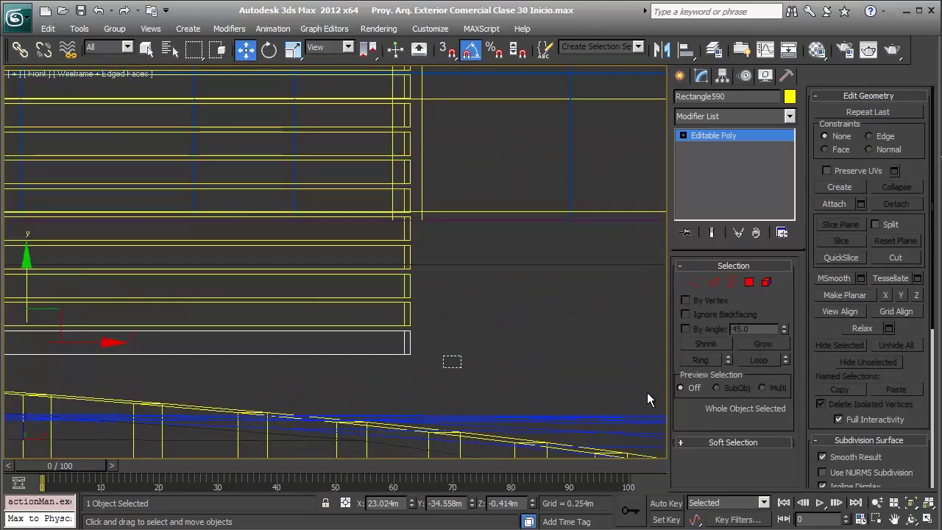
pyautogui.press('Delete')
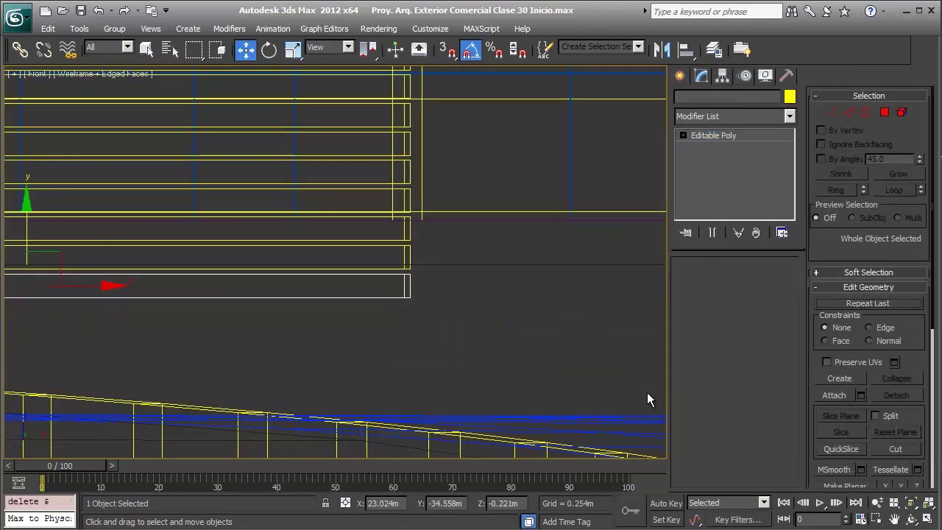
pyautogui.press('Delete')
pyautogui.scroll(1, 647, 398)
pyautogui.scroll(-1, 647, 396)
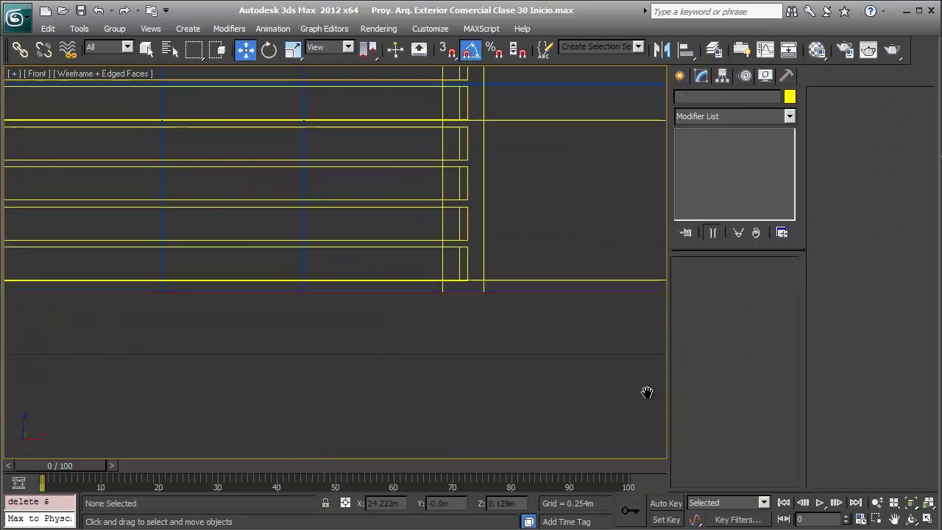
pyautogui.scroll(-2, 647, 393)
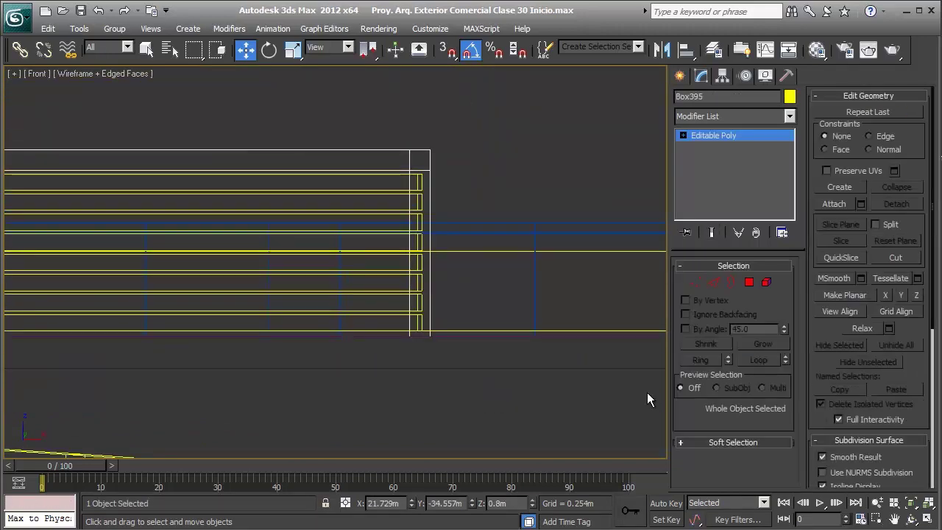
# In shaded Perspective view, attach the stacked slats to Box395.
pyautogui.press('p')
pyautogui.press('F3')
pyautogui.press('z')
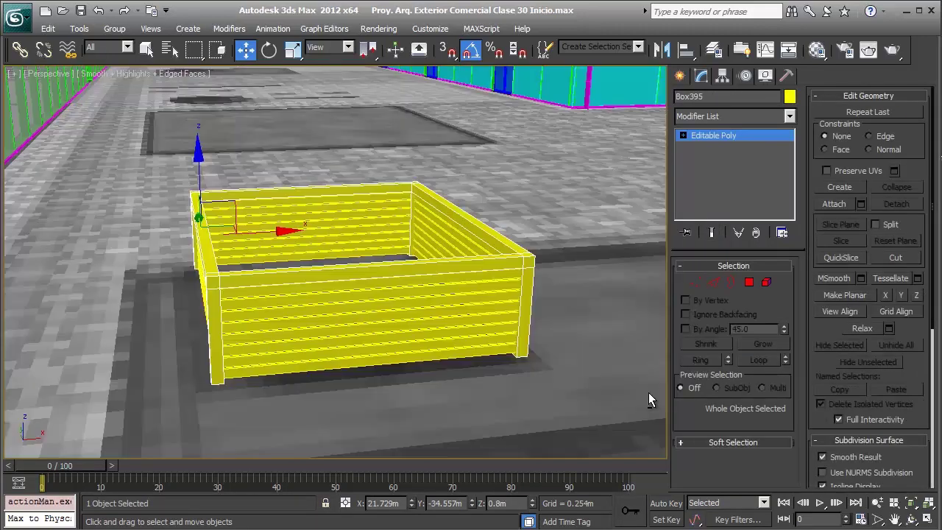
pyautogui.scroll(3, 647, 393)
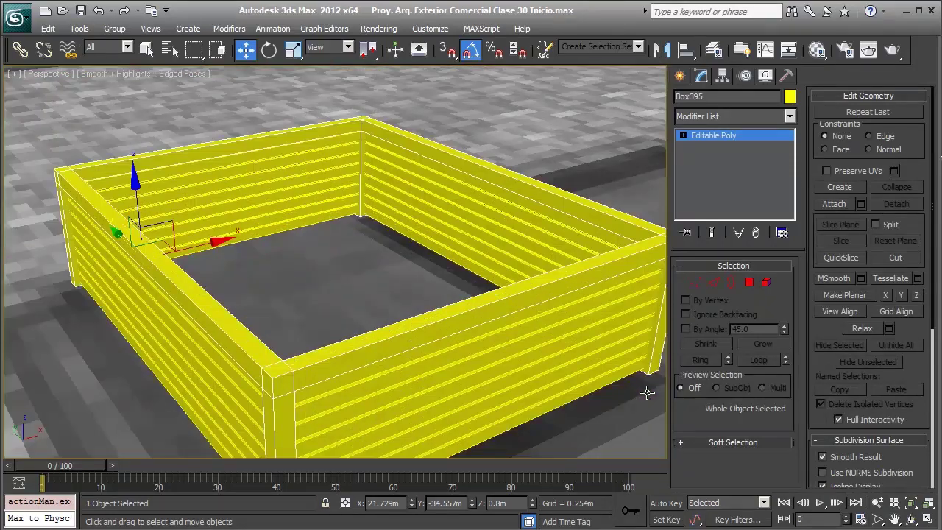
pyautogui.scroll(-2, 647, 392)
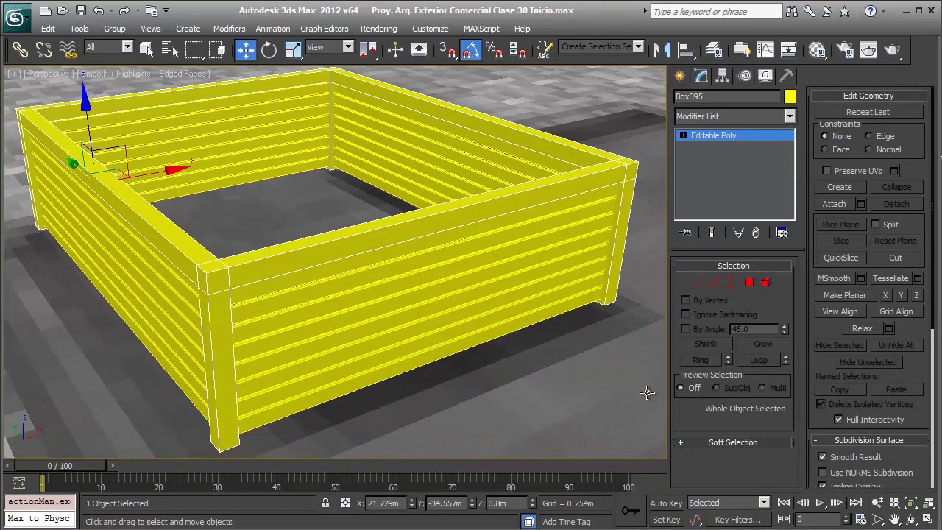
pyautogui.rightClick(647, 392)
pyautogui.click(323, 165)
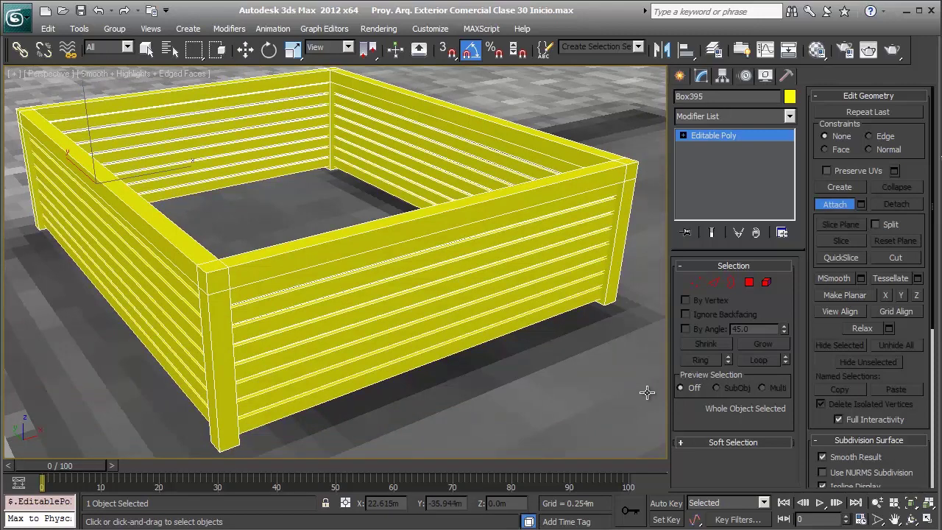
# Cap the top of the slatted planter box at Polygon level.
pyautogui.press('w')
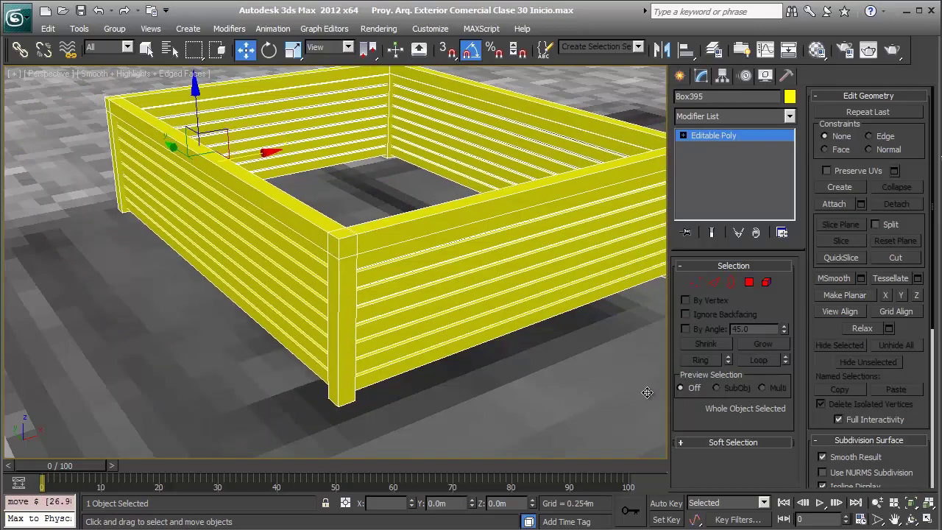
pyautogui.press('4')
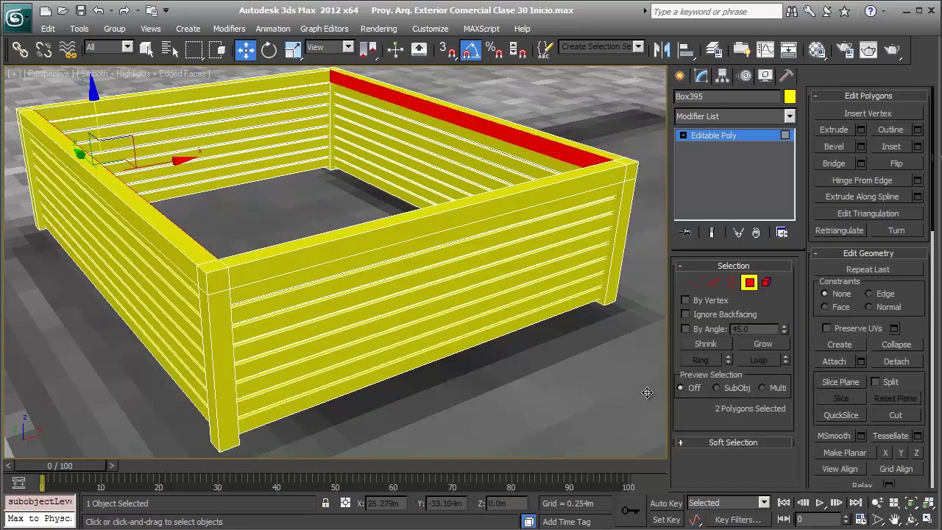
pyautogui.keyDown('alt'); pyautogui.moveTo(647, 392); pyautogui.dragTo(647, 392, button='middle'); pyautogui.keyUp('alt')
pyautogui.scroll(-5, 647, 393)
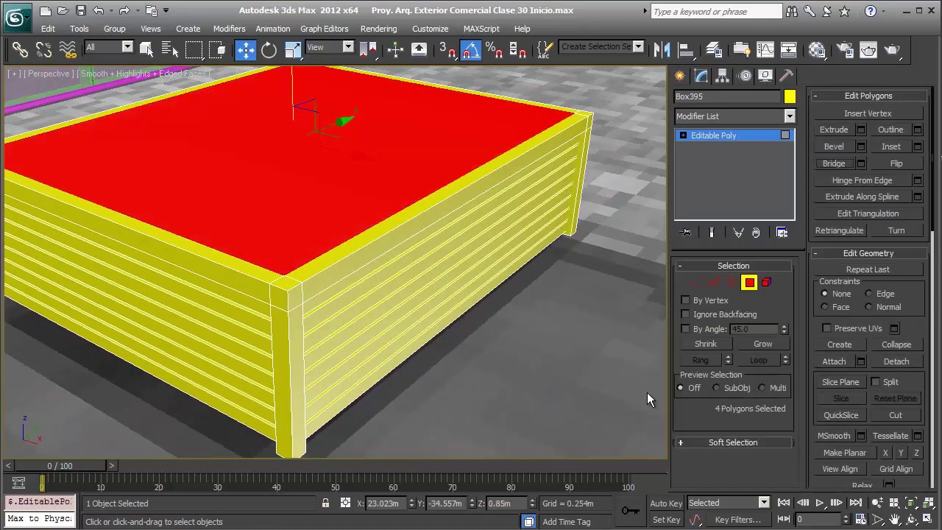
pyautogui.press('6')
pyautogui.keyDown('alt'); pyautogui.moveTo(647, 392); pyautogui.dragTo(647, 392, button='middle'); pyautogui.keyUp('alt')
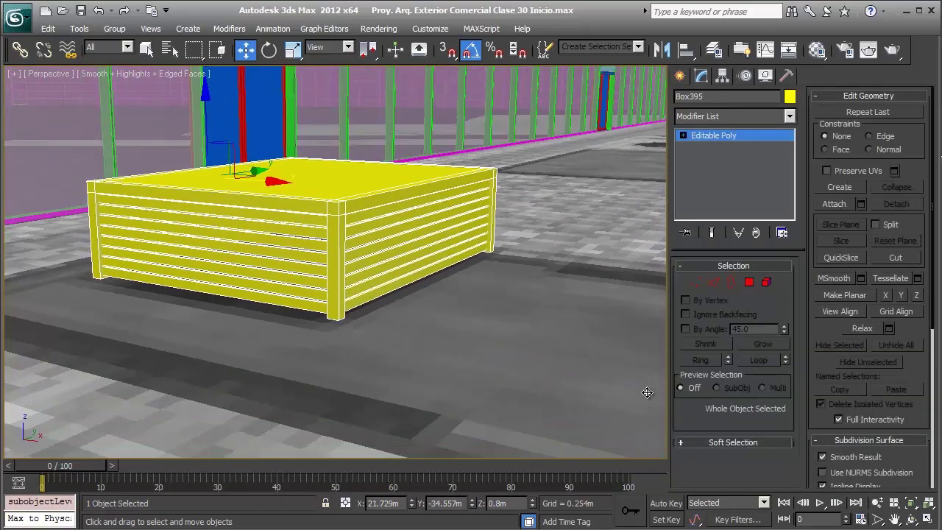
pyautogui.press('F4')
# Move the planter box along Y onto the blue plinth, to Y 17.269m.
pyautogui.scroll(-3, 647, 392)
pyautogui.scroll(-3, 647, 393)
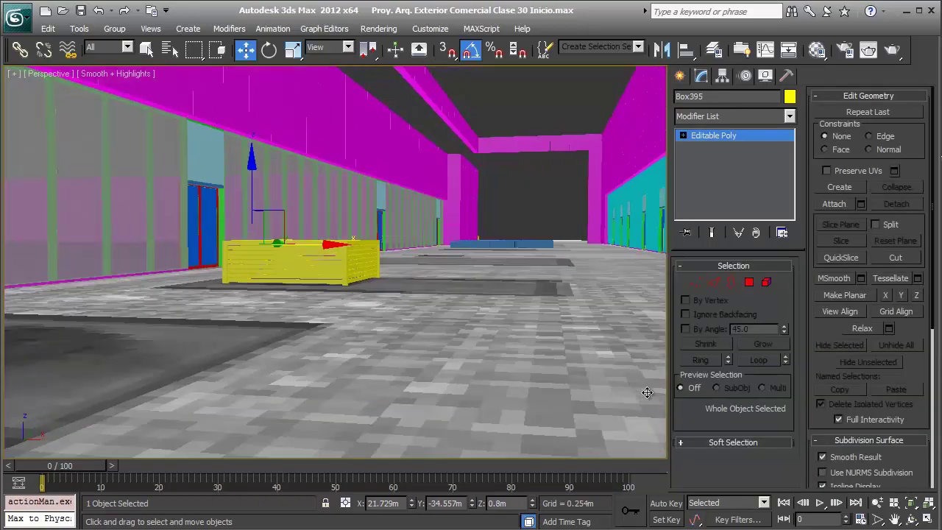
pyautogui.keyDown('alt'); pyautogui.moveTo(647, 392); pyautogui.dragTo(647, 393, button='middle'); pyautogui.keyUp('alt')
pyautogui.scroll(5, 647, 392)
pyautogui.scroll(-5, 647, 393)
pyautogui.moveTo(126, 399); pyautogui.dragTo(494, 162)
pyautogui.scroll(5, 647, 393)
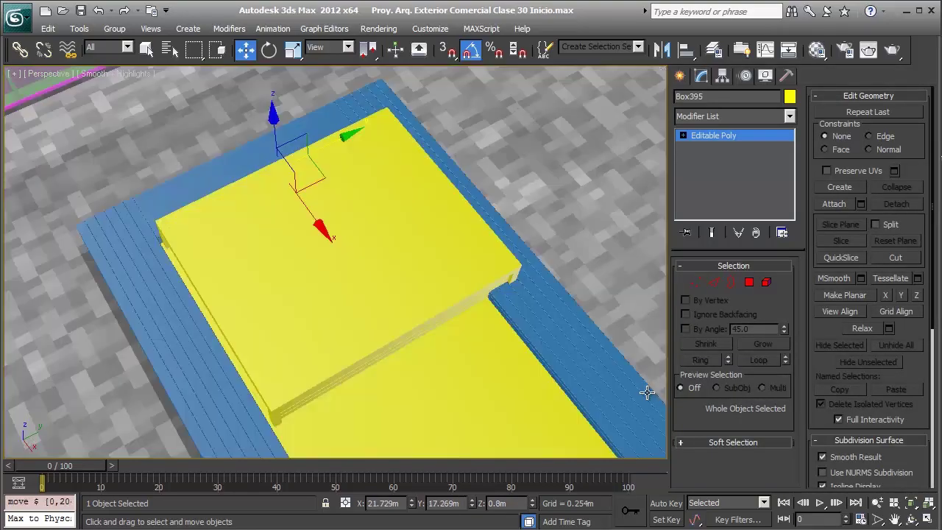
pyautogui.keyDown('alt'); pyautogui.moveTo(647, 392); pyautogui.dragTo(647, 392, button='middle'); pyautogui.keyUp('alt')
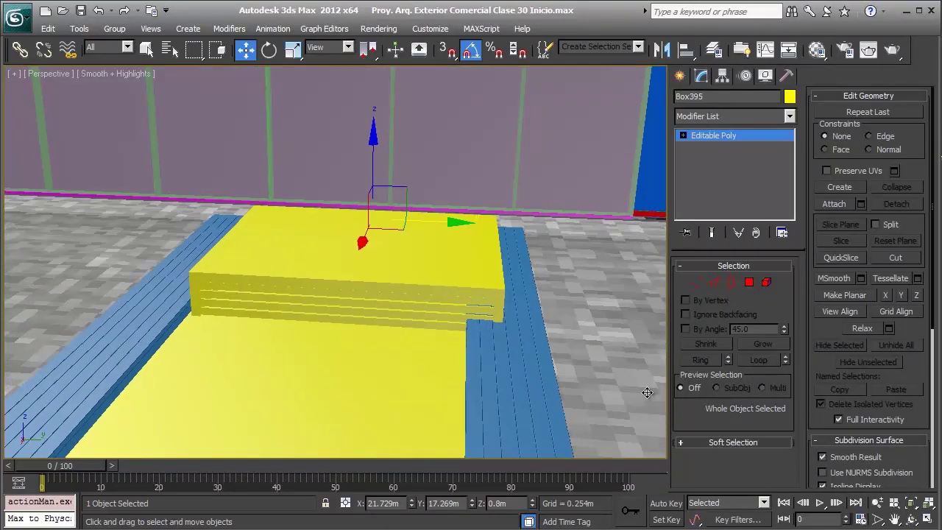
pyautogui.keyDown('alt'); pyautogui.moveTo(647, 392); pyautogui.dragTo(647, 393, button='middle'); pyautogui.keyUp('alt')
pyautogui.moveTo(359, 280); pyautogui.dragTo(589, 410)
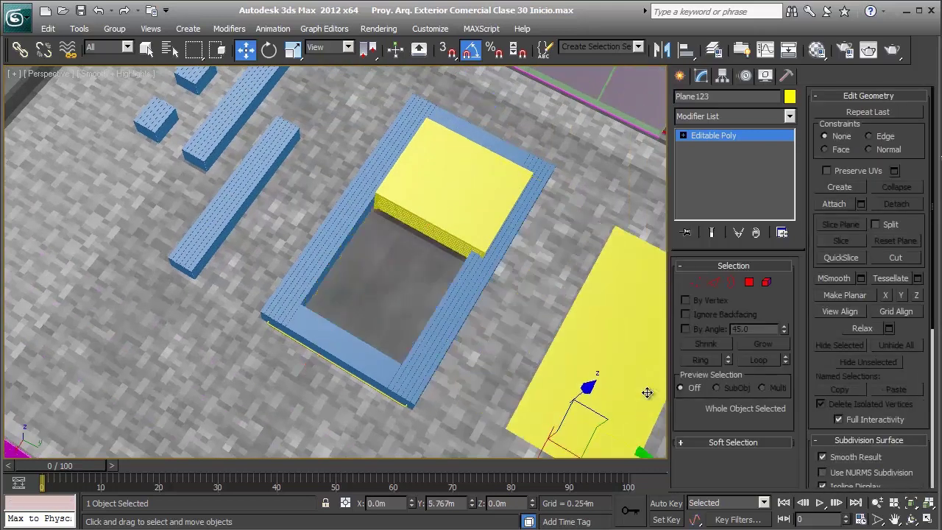
pyautogui.click(442, 179)
pyautogui.moveTo(441, 179)
pyautogui.mouseDown()
pyautogui.moveTo(608, 218)
pyautogui.moveTo(644, 236)
pyautogui.mouseUp()
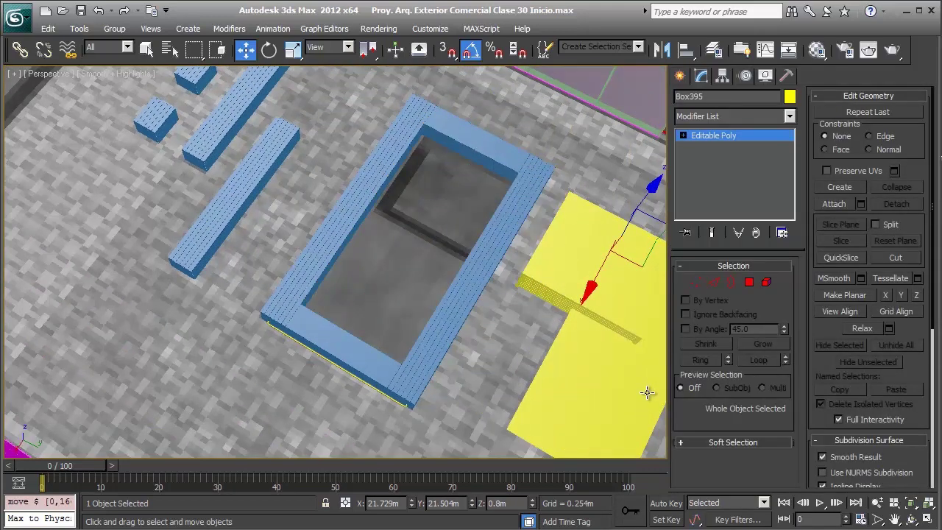
pyautogui.hotkey('ctrl', 'z')
pyautogui.hotkey('ctrl', 'z')
pyautogui.hotkey('ctrl', 'z')
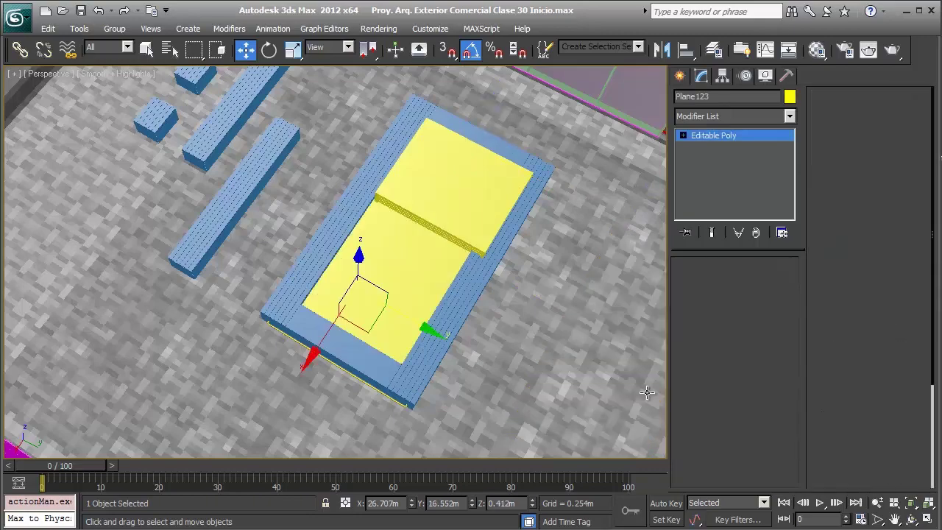
# Select all 88 vertices of Box395 and move them -0.55 m along Y.
pyautogui.keyDown('alt'); pyautogui.moveTo(647, 393); pyautogui.dragTo(647, 392, button='middle'); pyautogui.keyUp('alt')
pyautogui.scroll(5, 647, 393)
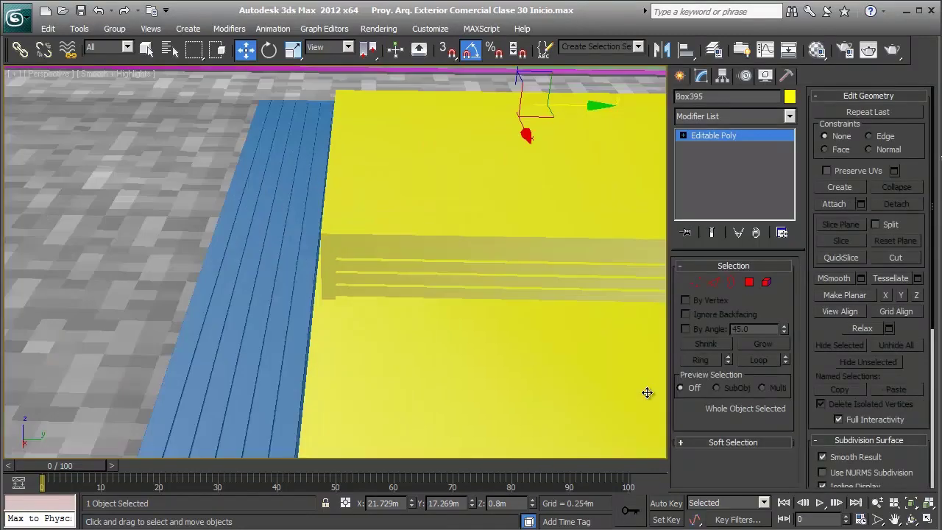
pyautogui.press('F3')
pyautogui.scroll(-3, 647, 392)
pyautogui.scroll(-3, 647, 393)
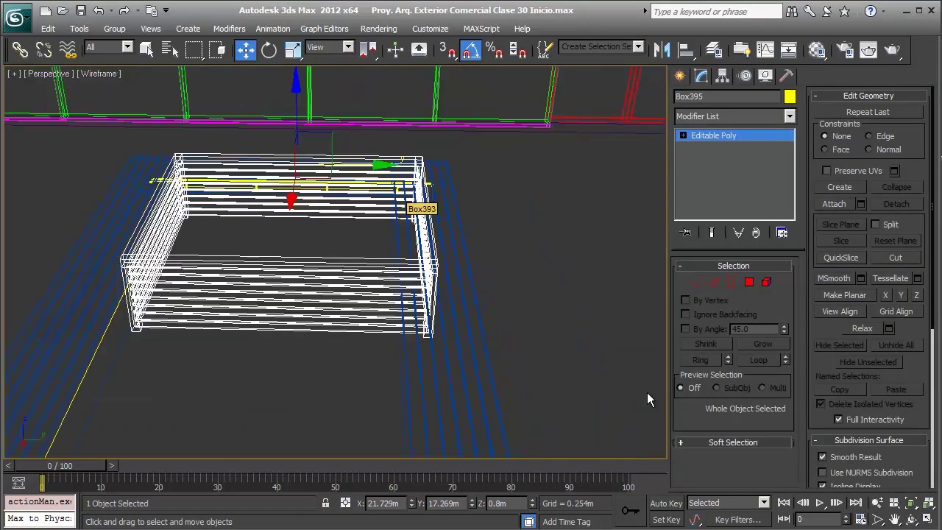
pyautogui.press('1')
pyautogui.hotkey('ctrl', 'a')
pyautogui.press('F3')
pyautogui.scroll(3, 647, 393)
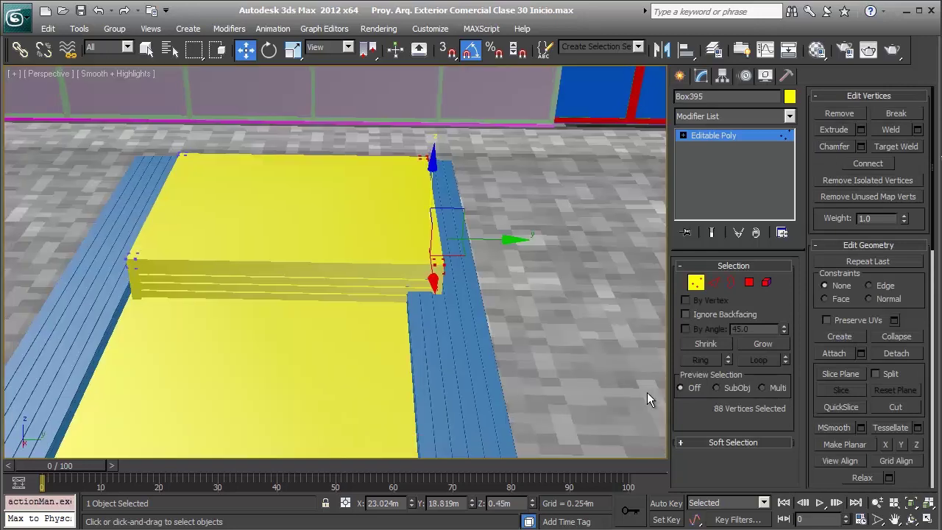
pyautogui.write('-0.55')
pyautogui.press('Return')
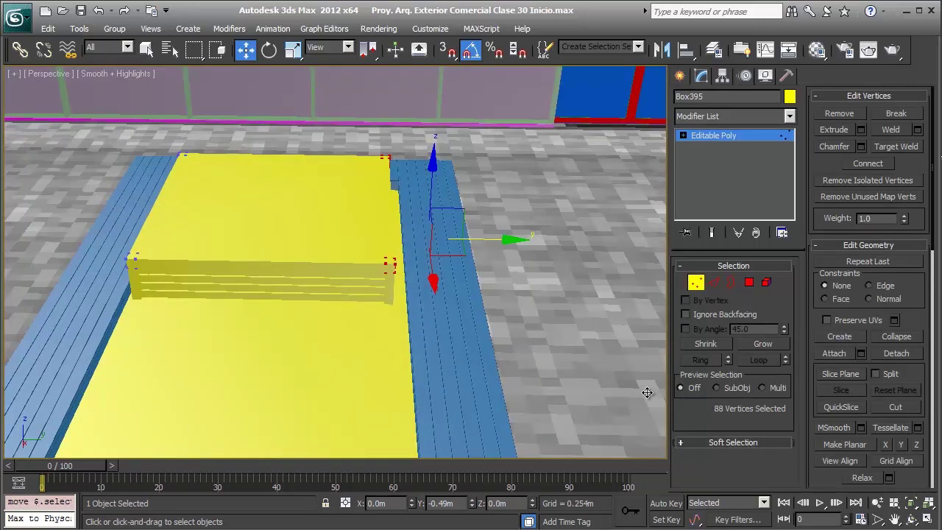
# Pull the end vertices 0.976 m, then -0.122 m, along Y to shorten the box.
pyautogui.scroll(-1, 647, 392)
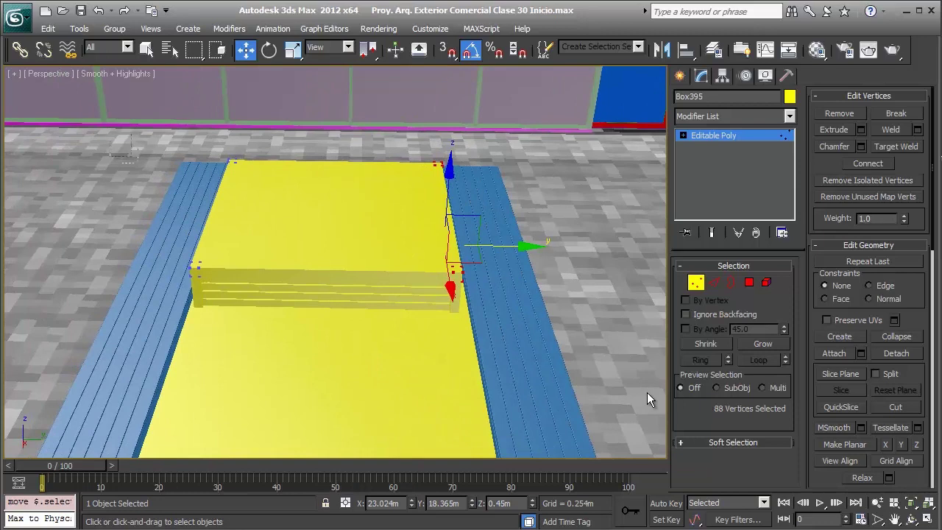
pyautogui.hotkey('ctrl', 'z')
pyautogui.write('0.976')
pyautogui.press('Return')
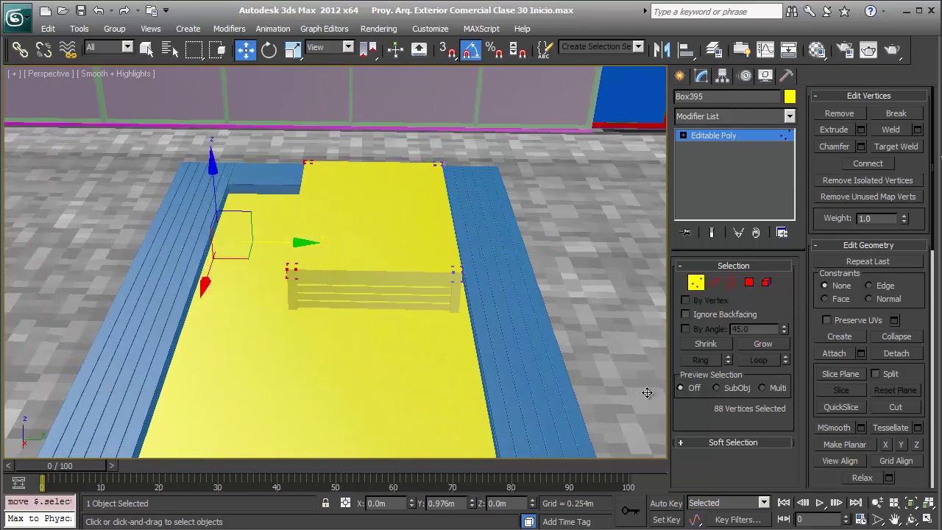
pyautogui.write('-0.122')
pyautogui.press('Return')
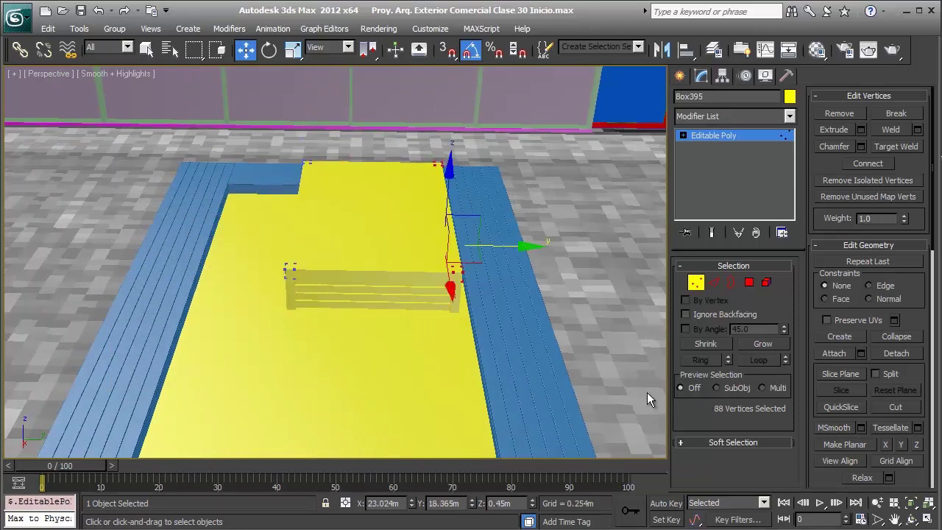
# Check the resized box, exit Vertex level and restore the earlier view.
pyautogui.keyDown('alt'); pyautogui.moveTo(647, 398); pyautogui.dragTo(647, 392, button='middle'); pyautogui.keyUp('alt')
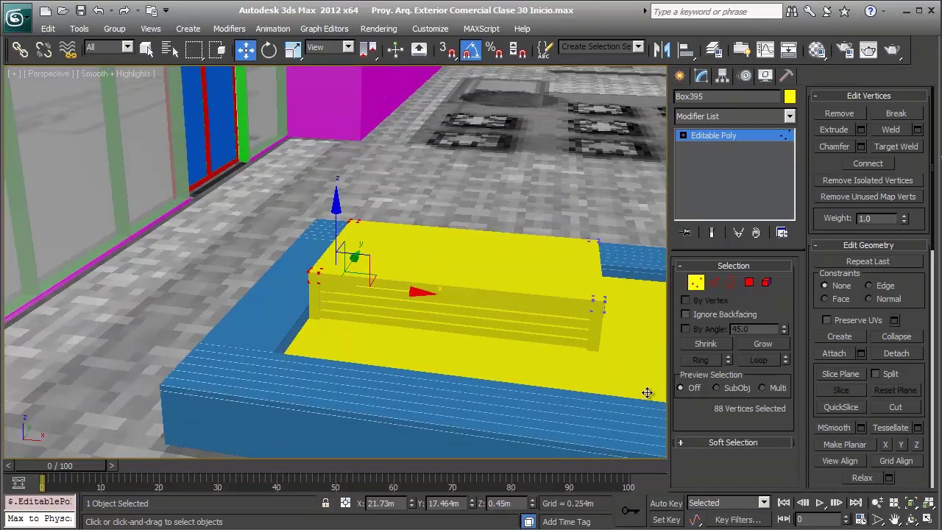
pyautogui.press('F3')
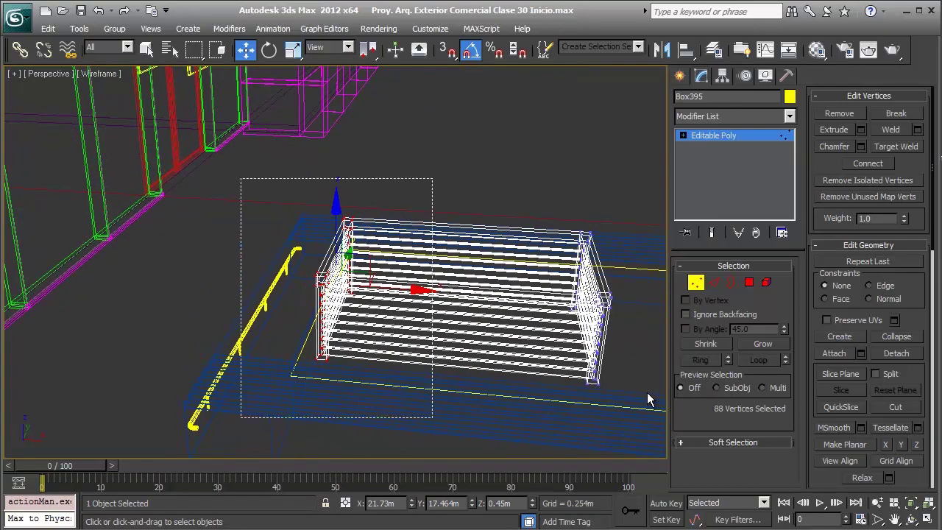
pyautogui.press('F3')
pyautogui.press('F3')
pyautogui.press('F3')
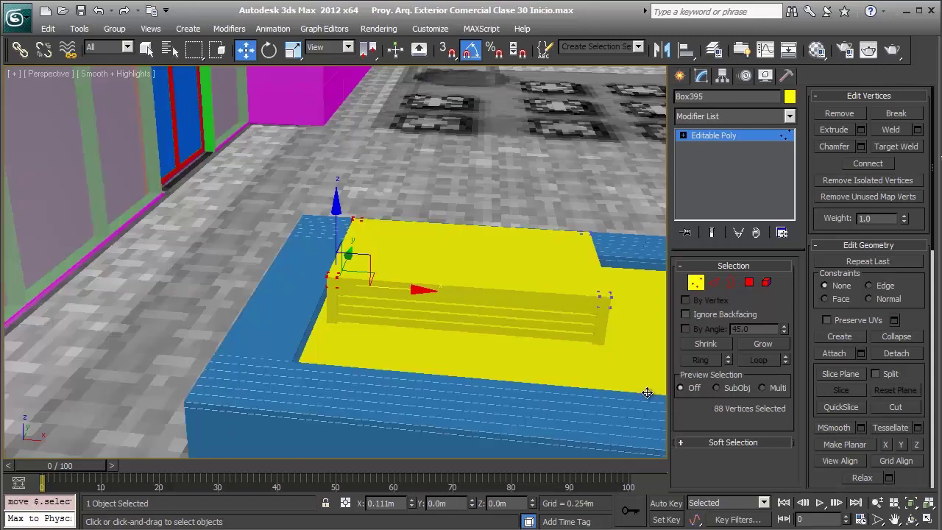
pyautogui.hotkey('shift', 'z')
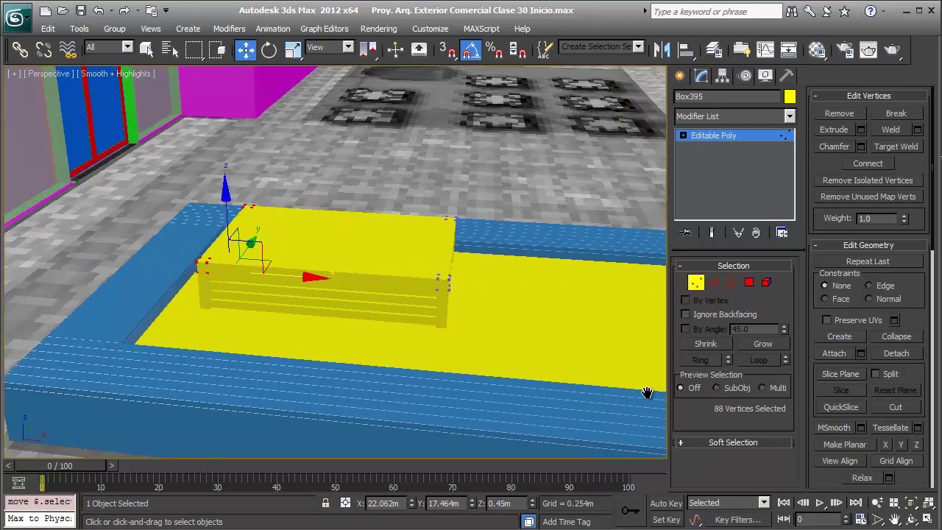
pyautogui.hotkey('ctrl', 'z')
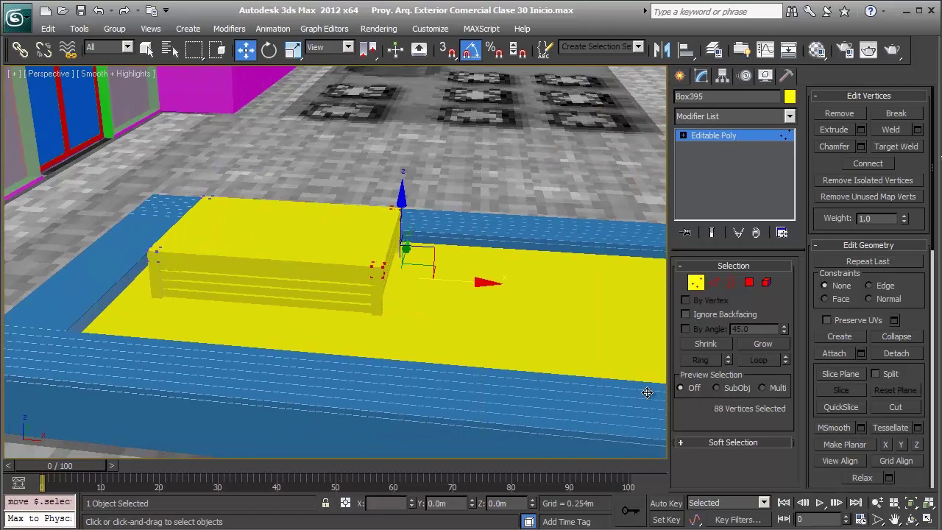
pyautogui.press('1')
pyautogui.hotkey('shift', 'z')
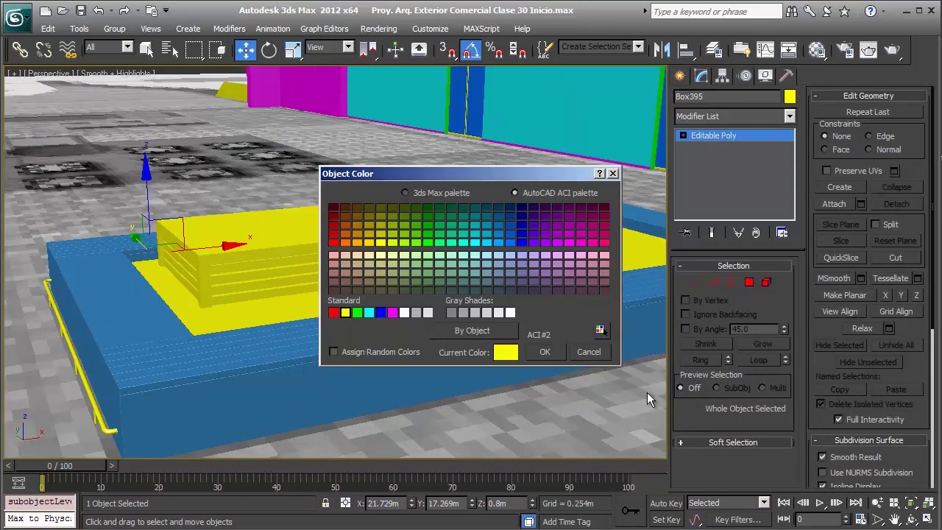
# Give the slatted box a blue object colour with edged faces shown.
pyautogui.press('Return')
pyautogui.press('z')
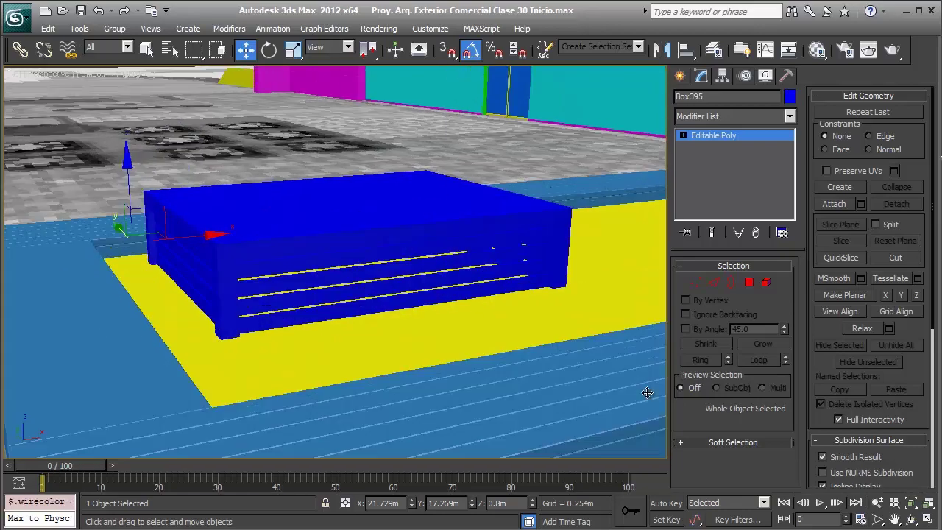
pyautogui.press('F4')
# Raise the slatted box further above the plinth.
pyautogui.hotkey('shift', 'z')
pyautogui.hotkey('shift', 'z')
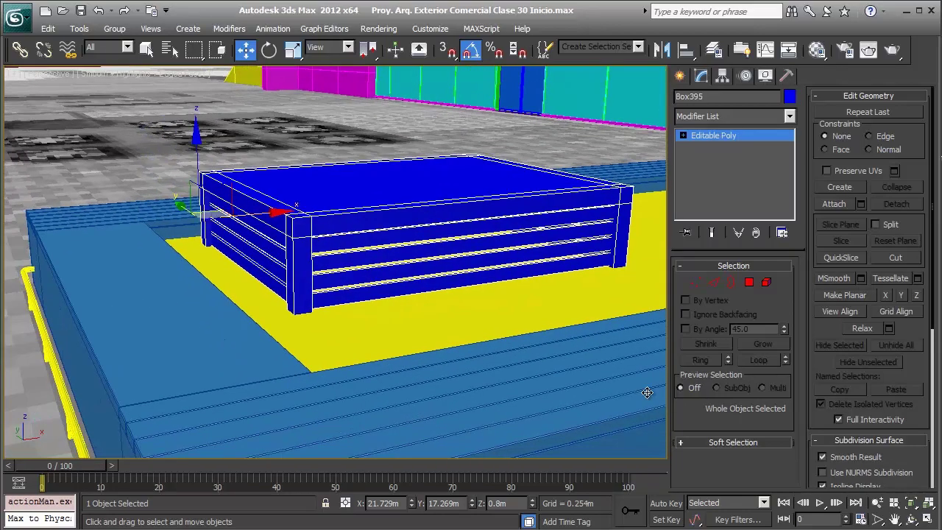
pyautogui.press('Return')
pyautogui.press('Return')
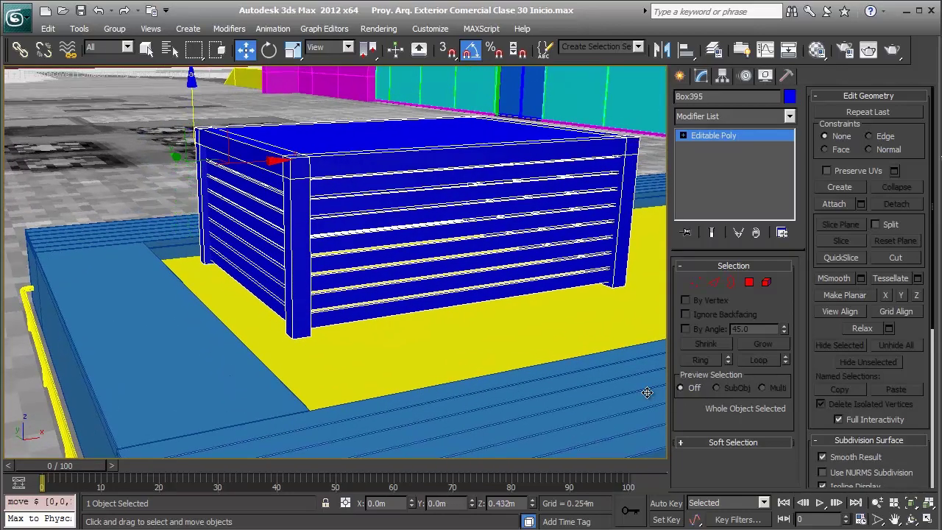
pyautogui.press('Return')
pyautogui.press('Return')
pyautogui.press('Return')
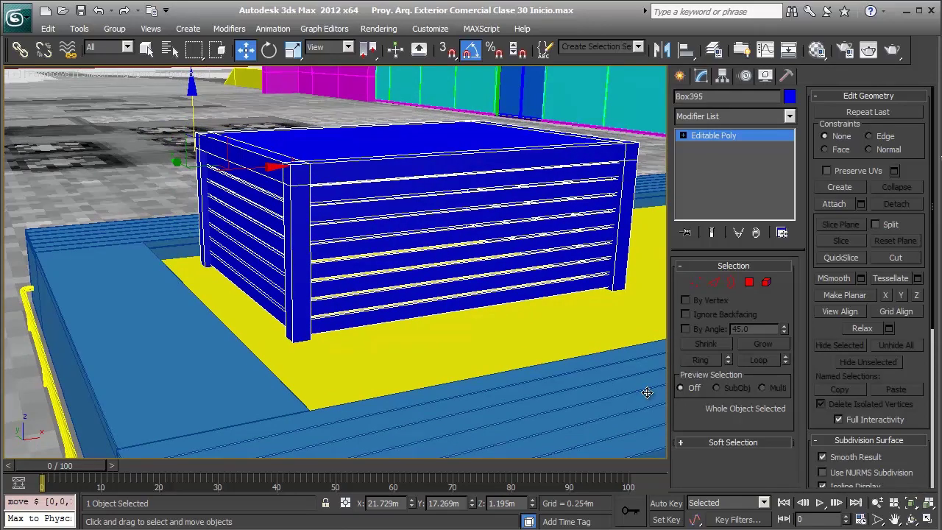
# Step back through earlier views to the top-down view of the box.
pyautogui.hotkey('shift', 'z')
pyautogui.hotkey('alt', 'x')
pyautogui.hotkey('shift', 'z')
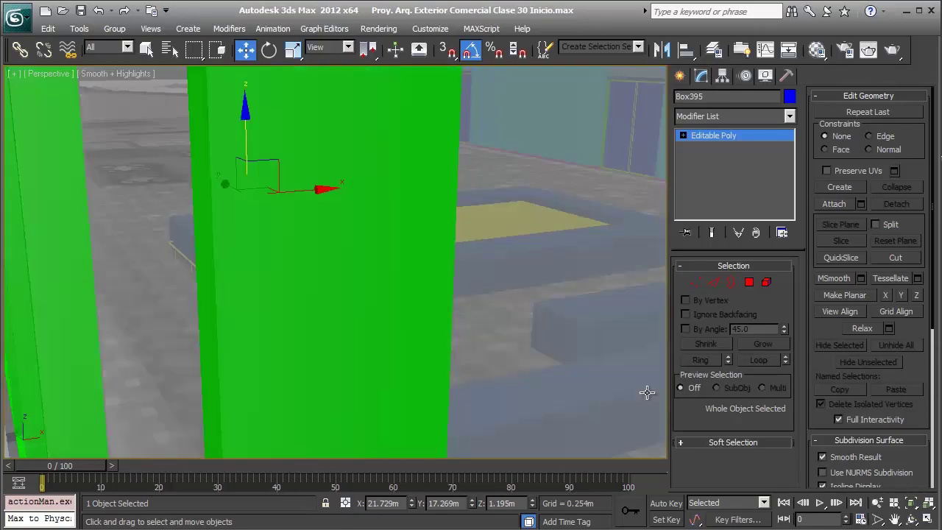
pyautogui.hotkey('shift', 'z')
pyautogui.hotkey('shift', 'z')
pyautogui.hotkey('shift', 'z')
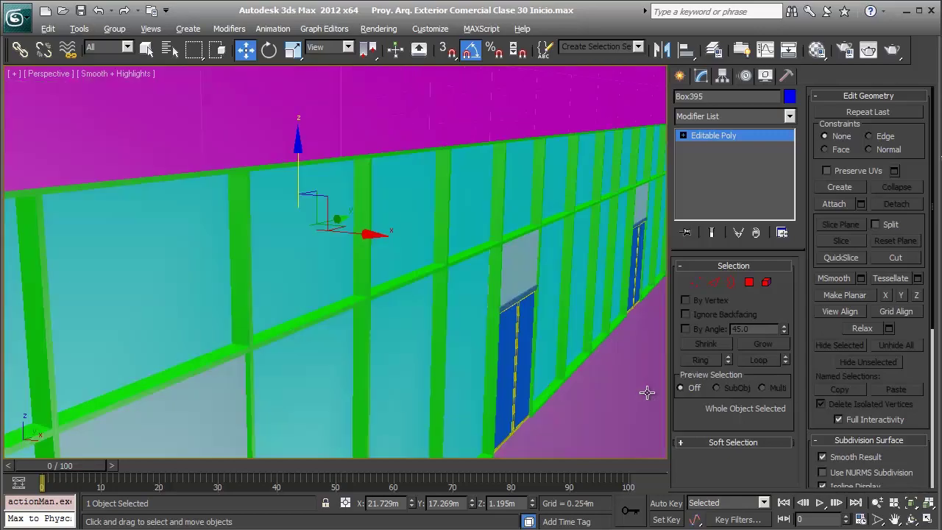
pyautogui.hotkey('shift', 'z')
pyautogui.hotkey('shift', 'z')
pyautogui.hotkey('shift', 'z')
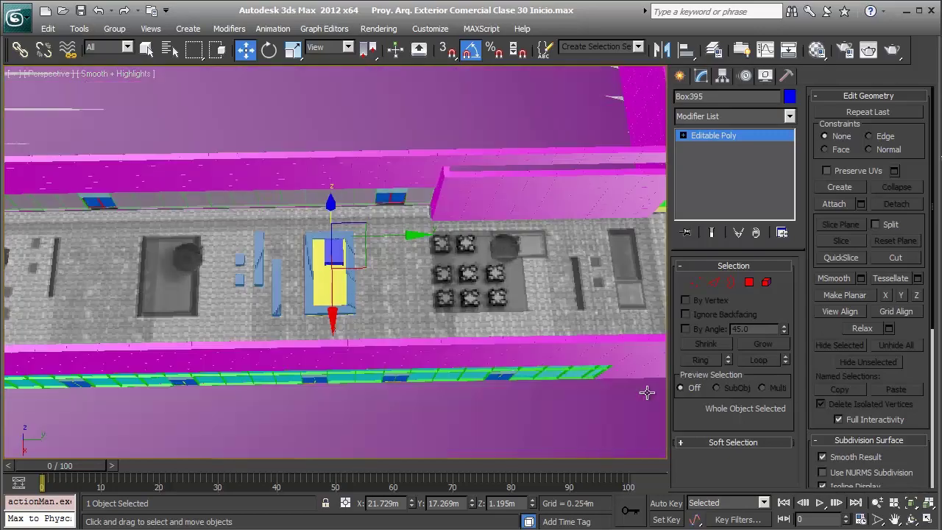
pyautogui.hotkey('shift', 'z')
pyautogui.hotkey('shift', 'z')
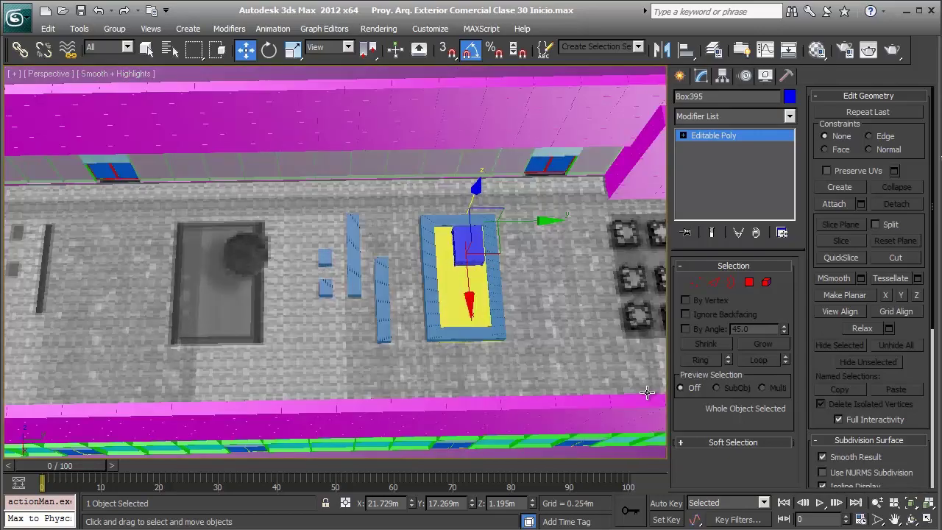
pyautogui.hotkey('ctrl', 'z')
pyautogui.moveTo(648, 392); pyautogui.dragTo(647, 393, button='middle')
# Select the blue plinth Box394 and attach the yellow top to it.
pyautogui.scroll(5, 648, 393)
pyautogui.scroll(5, 648, 393)
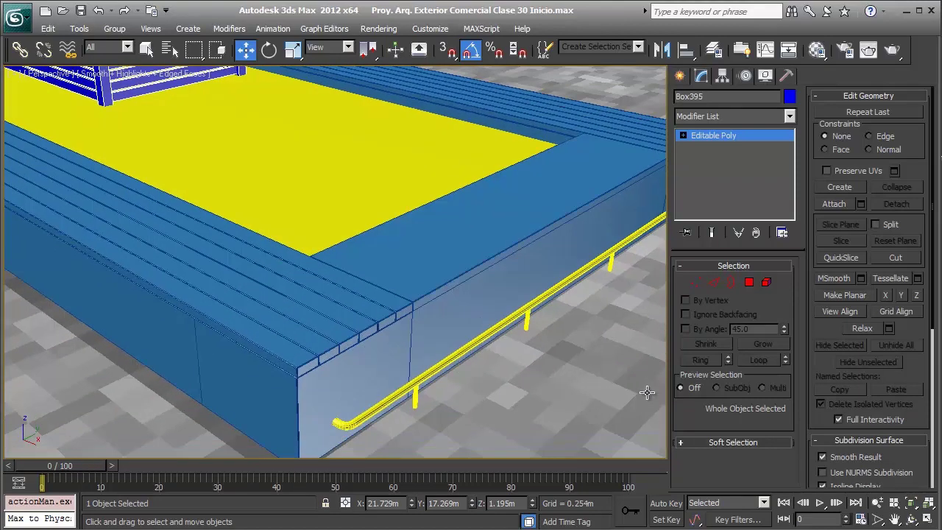
pyautogui.click(647, 393)
pyautogui.rightClick(648, 400)
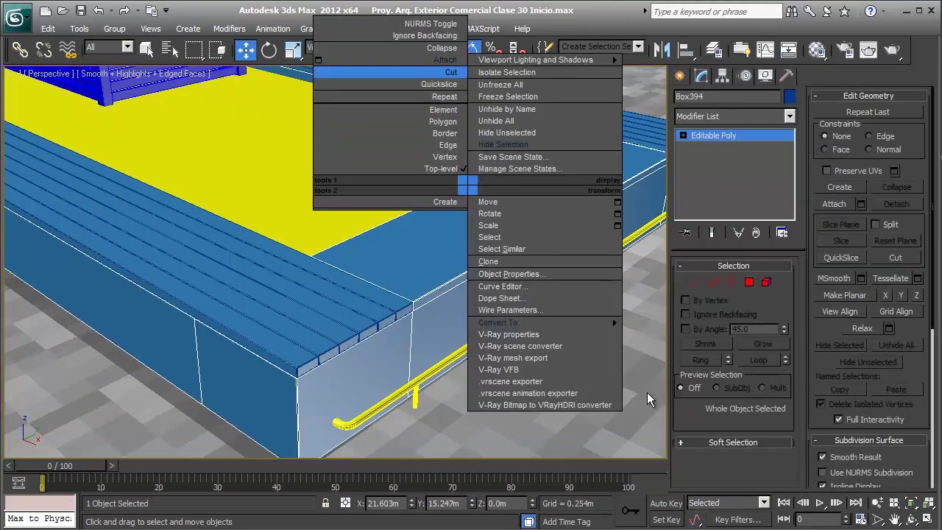
pyautogui.click(445, 60)
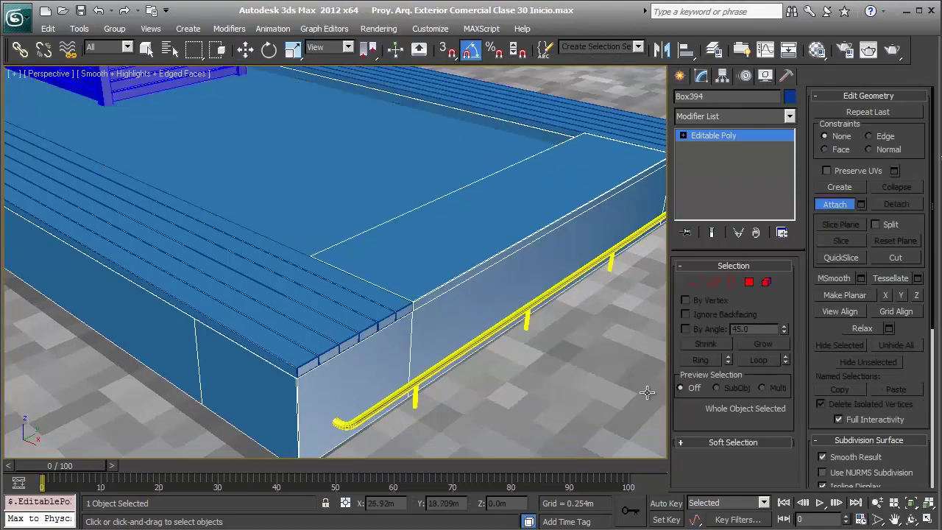
pyautogui.press('w')
pyautogui.scroll(-5, 648, 393)
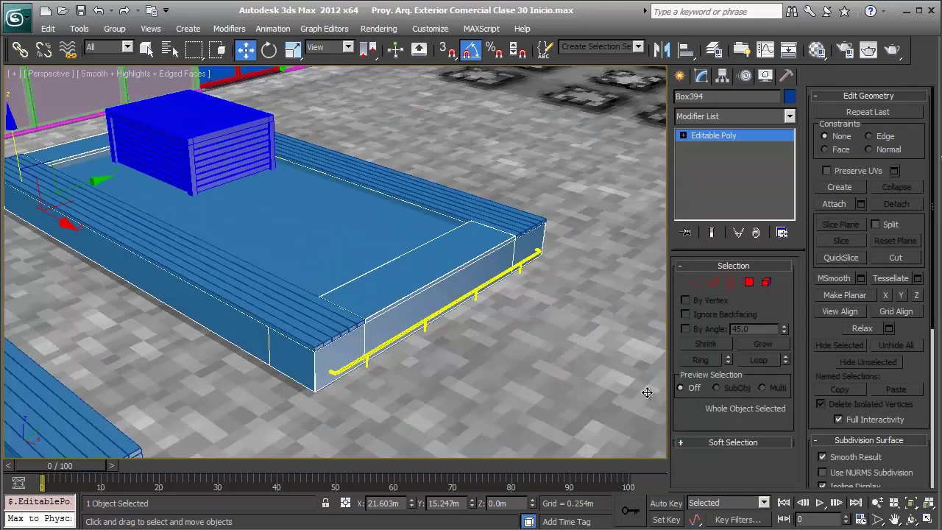
pyautogui.hotkey('ctrl', 'z')
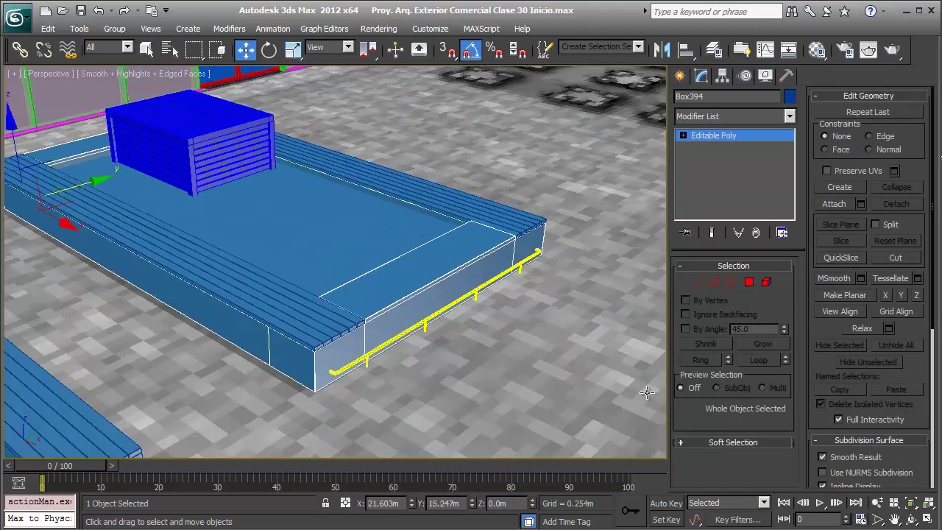
# Attach the slatted rim pieces to the plinth as well.
pyautogui.rightClick(336, 263)
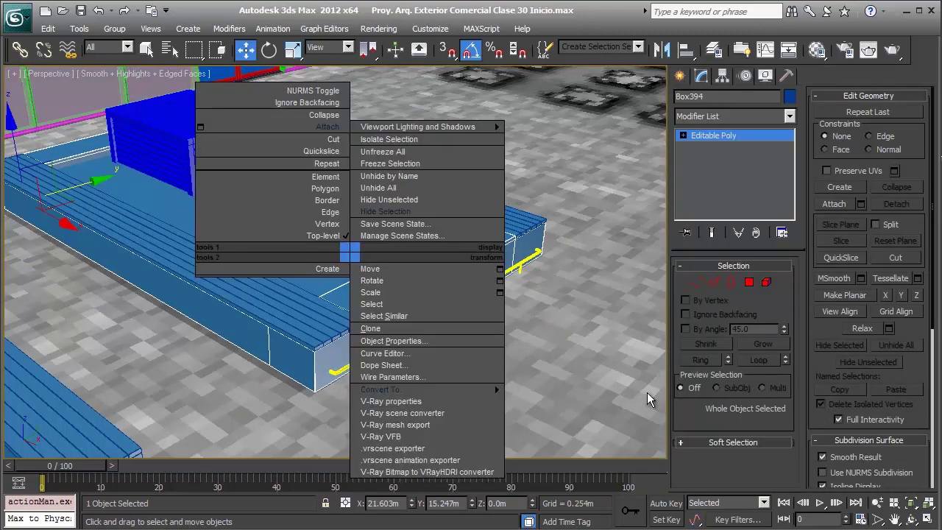
pyautogui.click(279, 126)
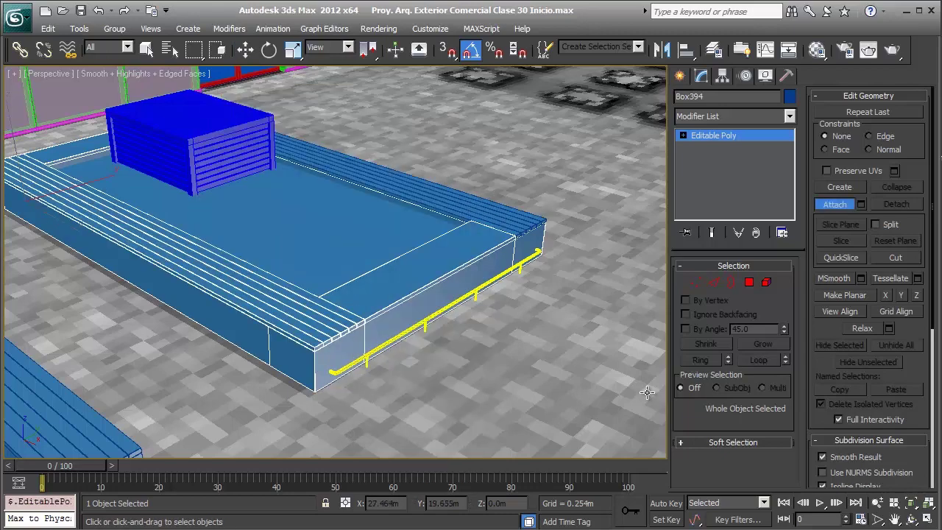
pyautogui.press('w')
pyautogui.scroll(2, 647, 392)
pyautogui.scroll(1, 647, 393)
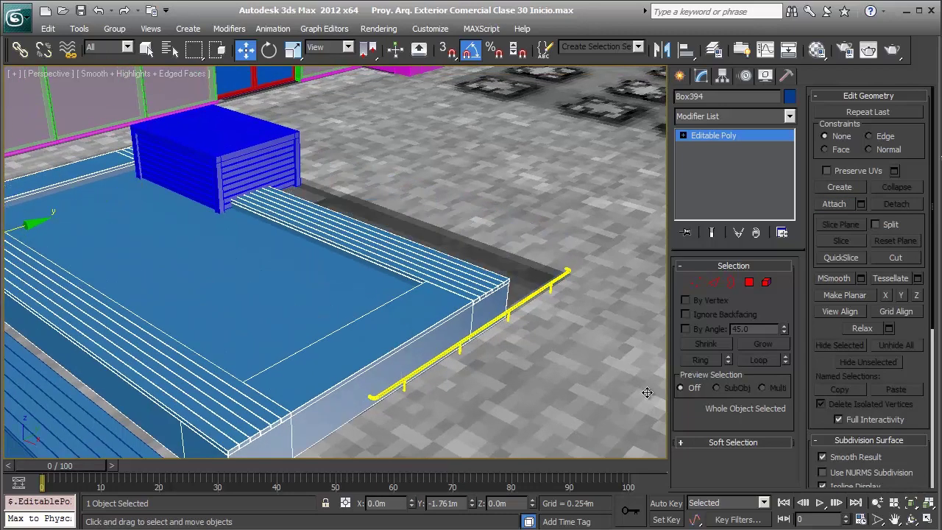
pyautogui.scroll(-1, 647, 392)
pyautogui.scroll(1, 647, 392)
pyautogui.scroll(1, 647, 392)
pyautogui.scroll(2, 647, 393)
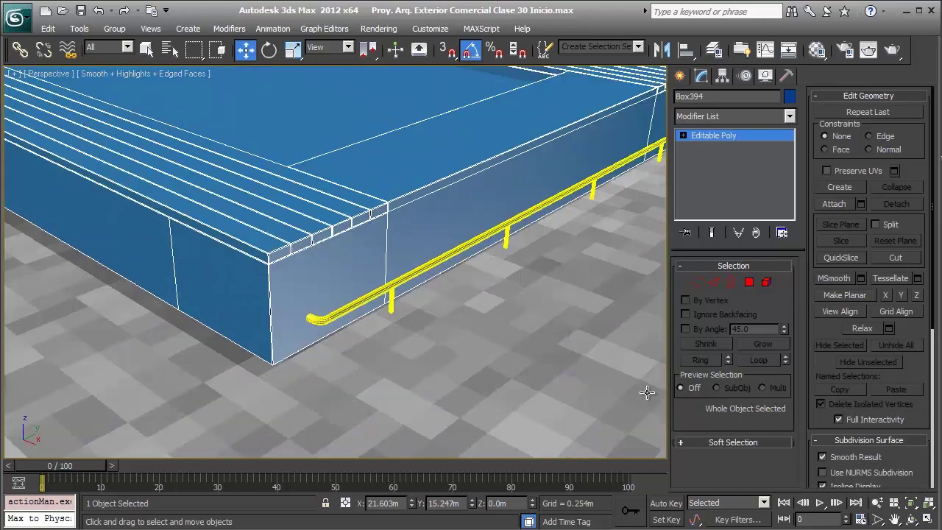
# Select the yellow rail Rectangle577, leave it in place, and exit vertex level.
pyautogui.hotkey('ctrl', 'z')
pyautogui.press('1')
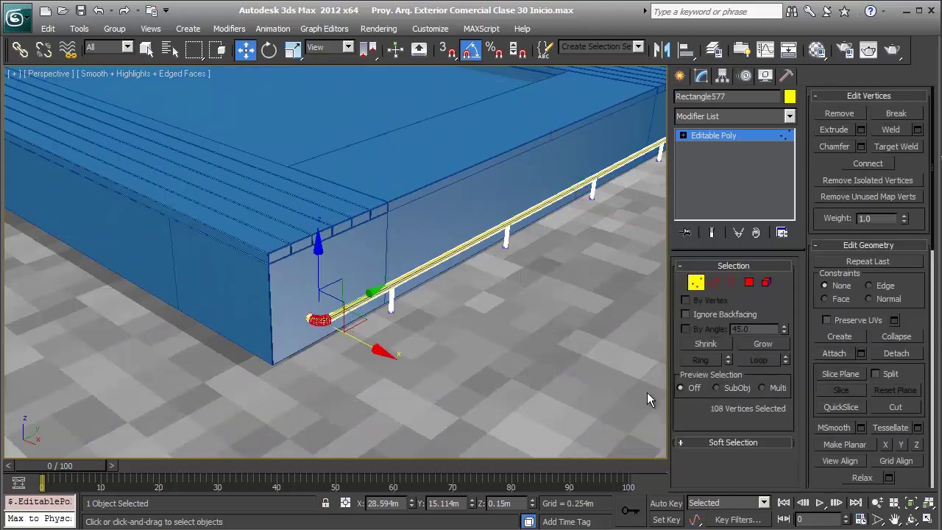
pyautogui.hotkey('ctrl', 'z')
pyautogui.hotkey('ctrl', 'y')
pyautogui.press('1')
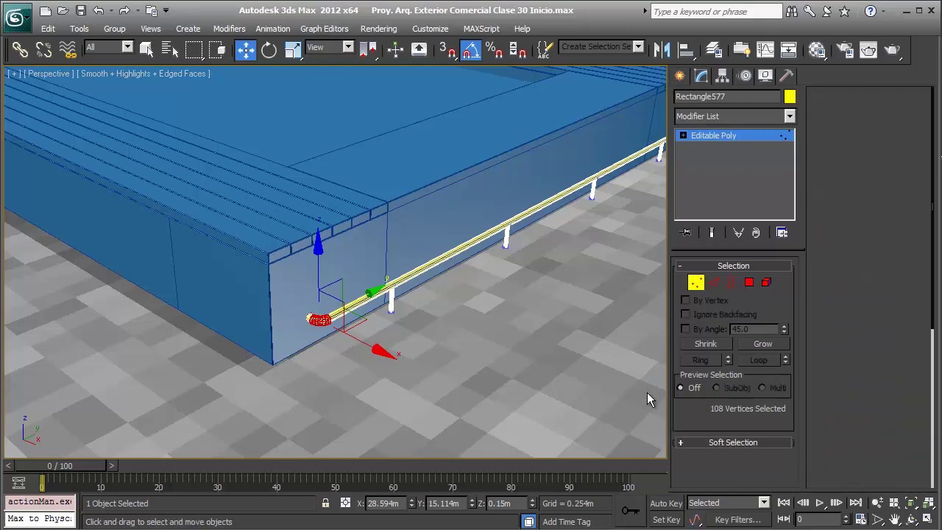
pyautogui.hotkey('shift', 'z')
pyautogui.hotkey('shift', 'z')
pyautogui.hotkey('shift', 'z')
pyautogui.hotkey('shift', 'z')
pyautogui.hotkey('shift', 'z')
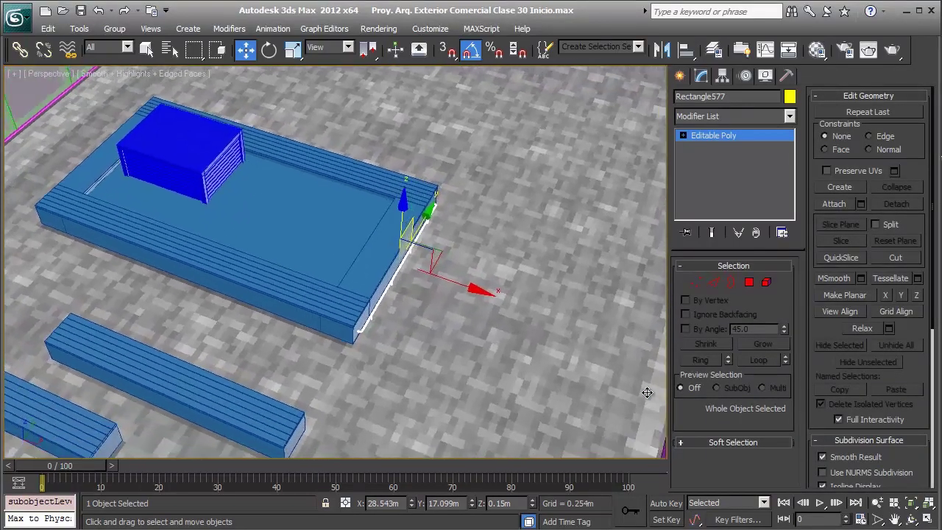
pyautogui.hotkey('shift', 'z')
pyautogui.hotkey('shift', 'z')
pyautogui.hotkey('shift', 'z')
# Give Box395 dark blue from the 3ds Max standard colour palette.
pyautogui.hotkey('ctrl', 'z')
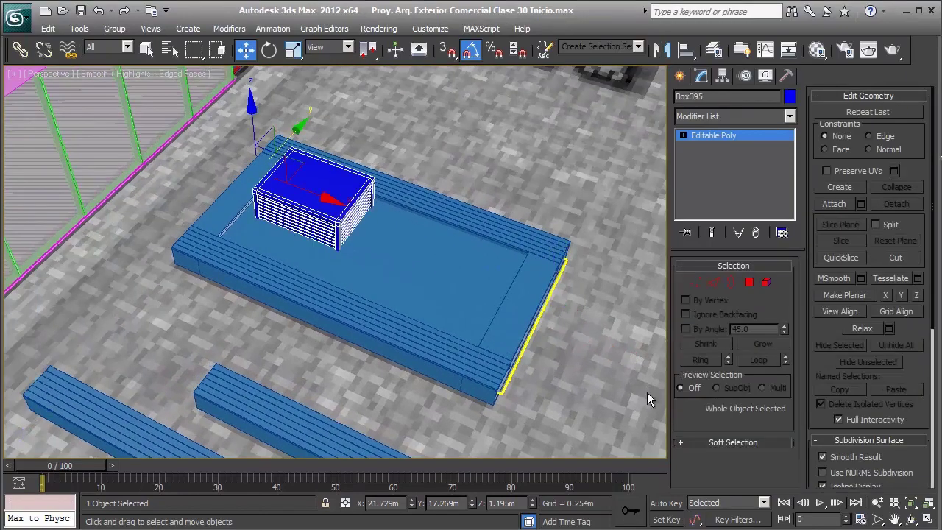
pyautogui.hotkey('alt', 'c')
pyautogui.press('Left')
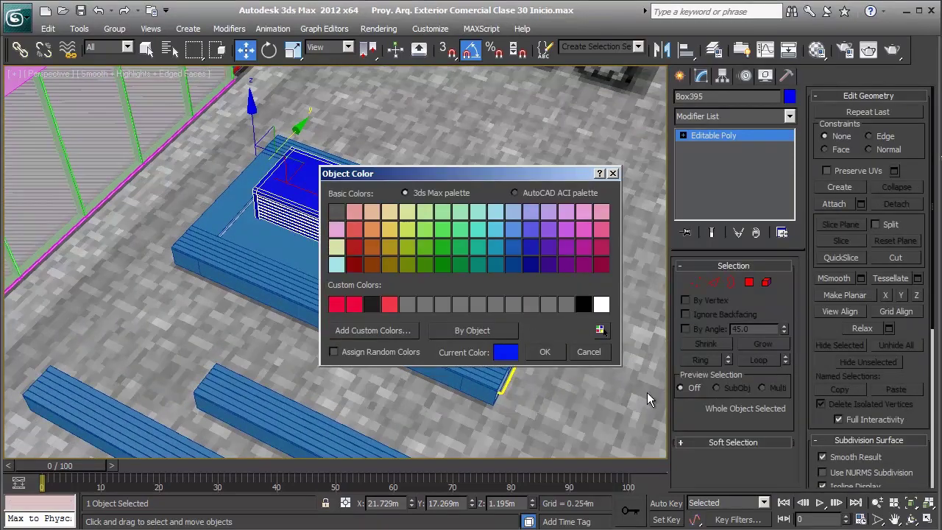
pyautogui.press('Return')
# Step back through earlier views to a close view of the blue furniture.
pyautogui.hotkey('shift', 'z')
pyautogui.hotkey('shift', 'z')
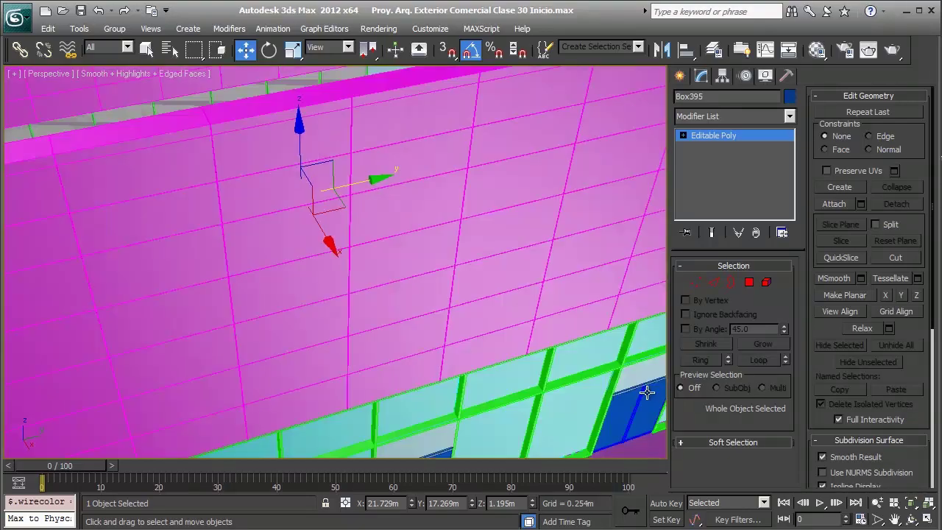
pyautogui.hotkey('shift', 'z')
pyautogui.hotkey('shift', 'z')
pyautogui.hotkey('shift', 'z')
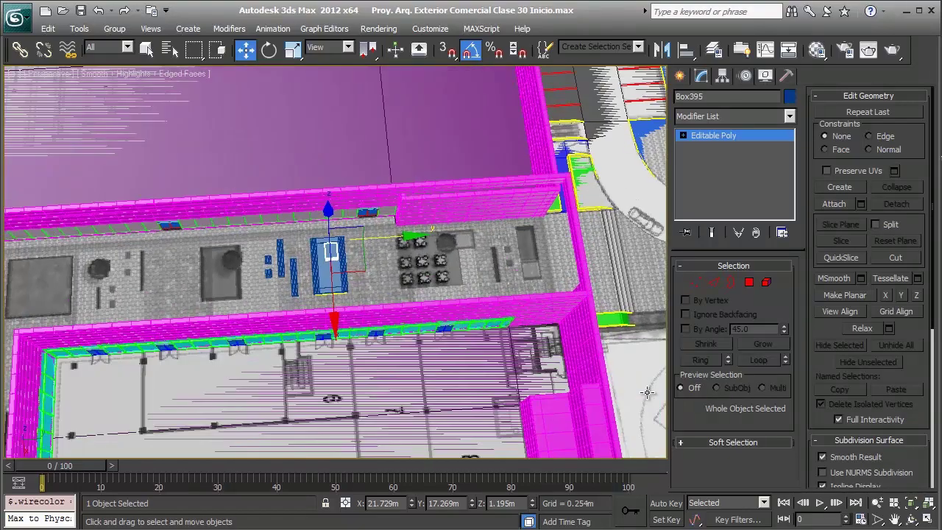
pyautogui.hotkey('shift', 'z')
pyautogui.hotkey('shift', 'z')
pyautogui.hotkey('shift', 'z')
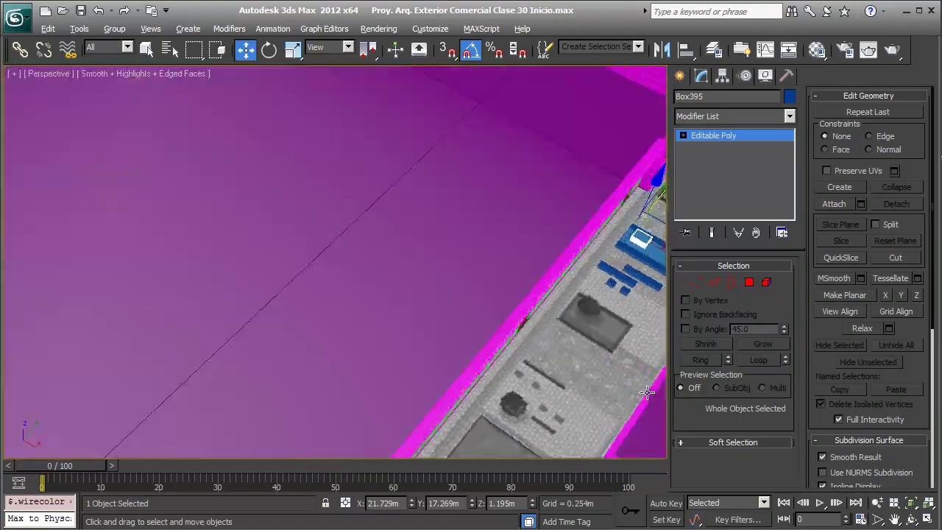
pyautogui.hotkey('shift', 'z')
pyautogui.hotkey('shift', 'z')
pyautogui.hotkey('shift', 'z')
pyautogui.hotkey('shift', 'z')
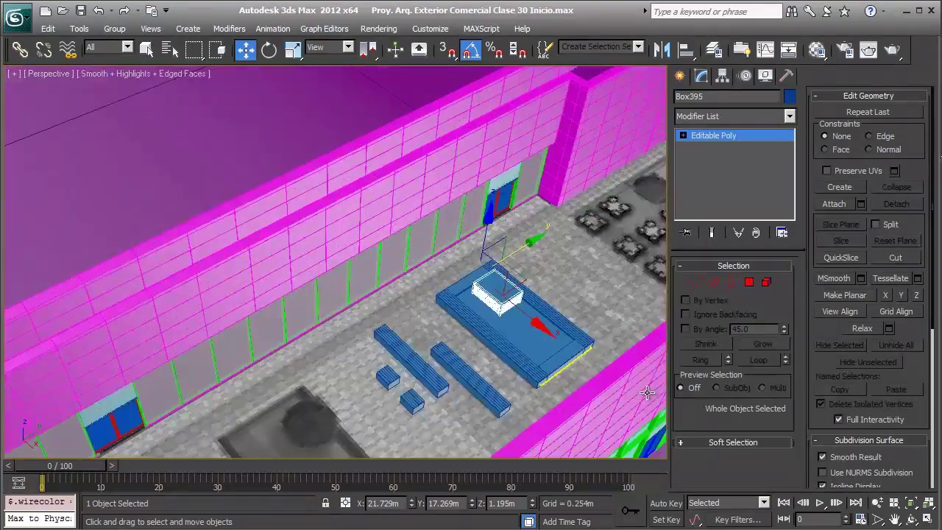
pyautogui.hotkey('shift', 'z')
pyautogui.hotkey('shift', 'z')
pyautogui.hotkey('shift', 'z')
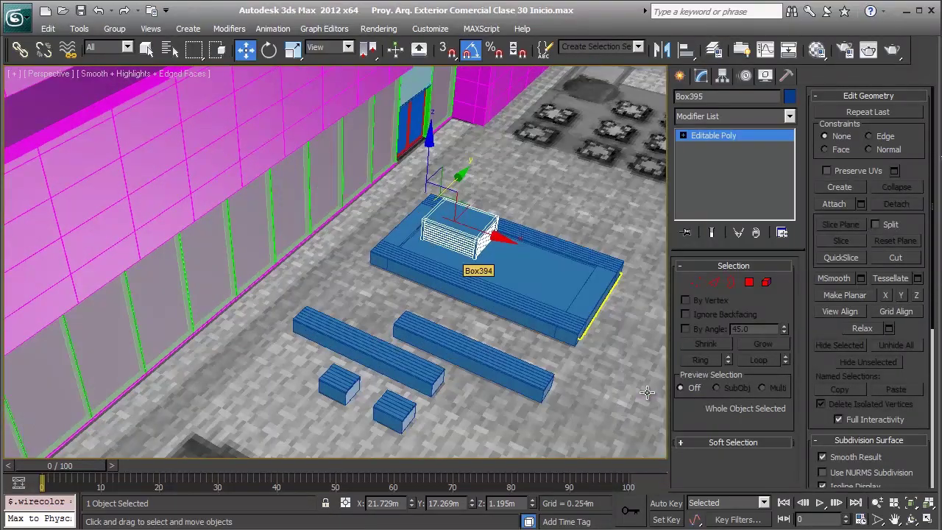
pyautogui.hotkey('shift', 'z')
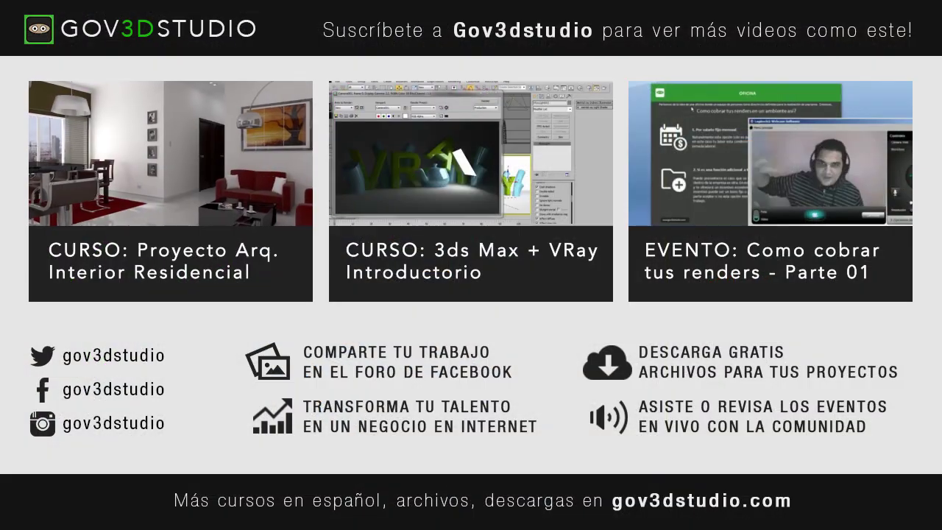